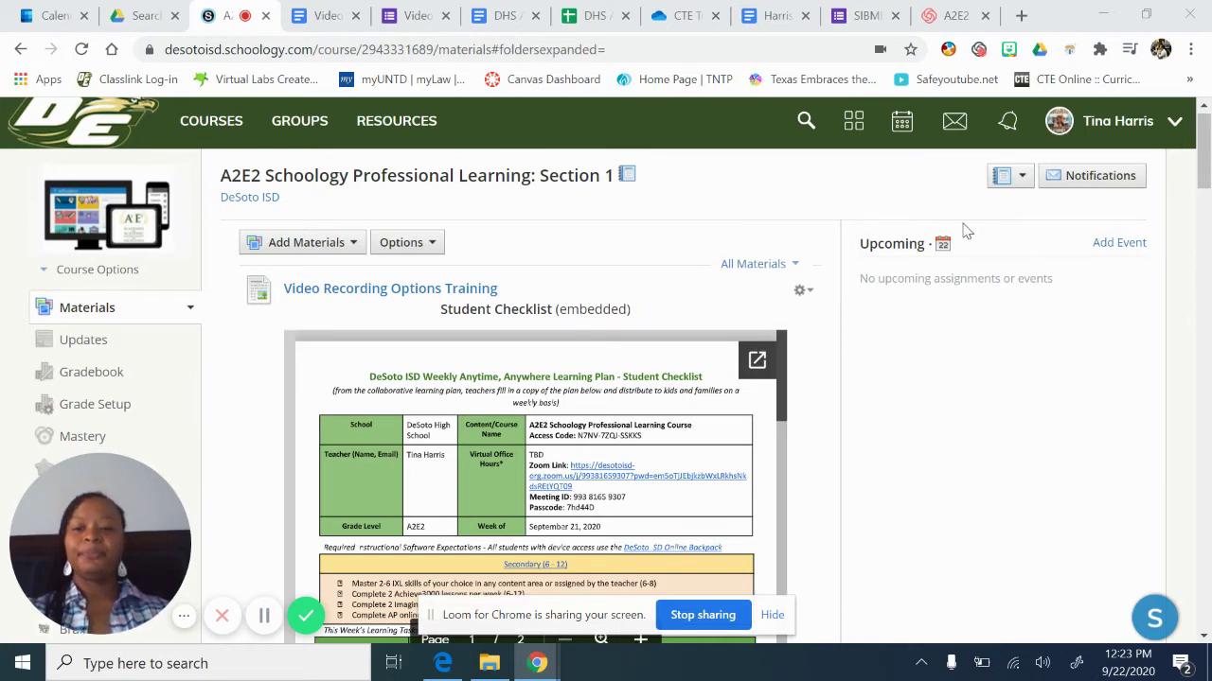
- From My Courses, open the A2E2 course's Section 1 materials without joining a new course
{"action": "left_click_drag", "start_coordinate": [108, 517], "coordinate": [1087, 496]}
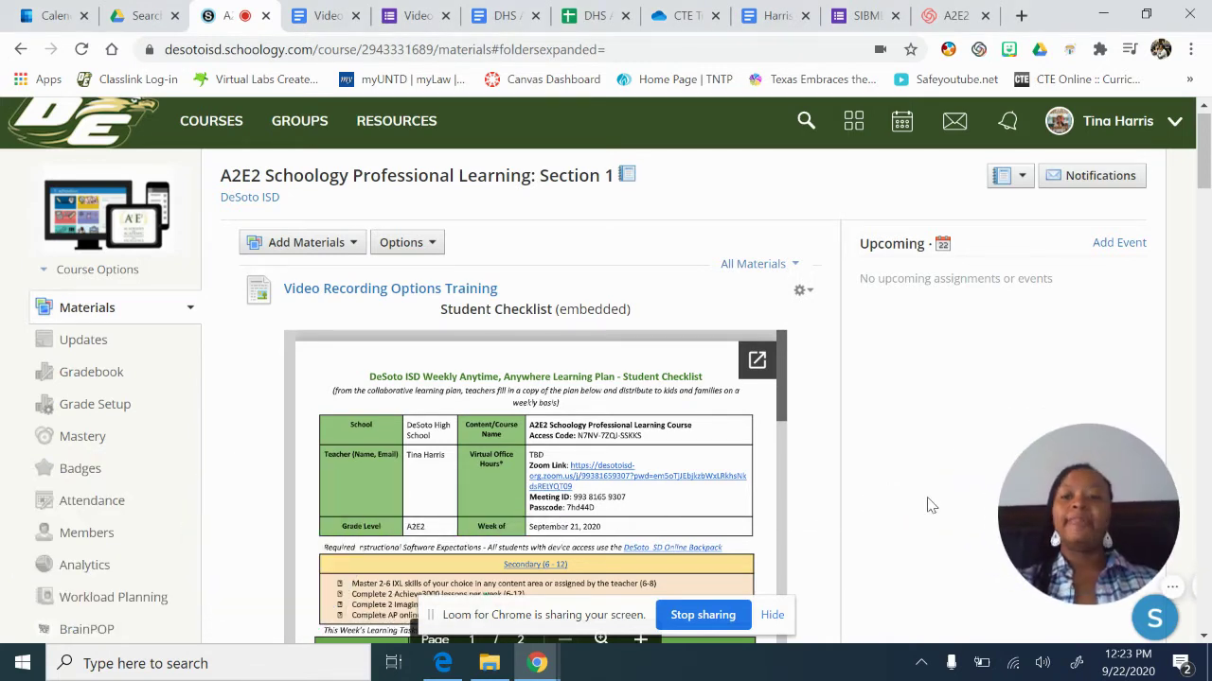
{"action": "left_click", "coordinate": [188, 144]}
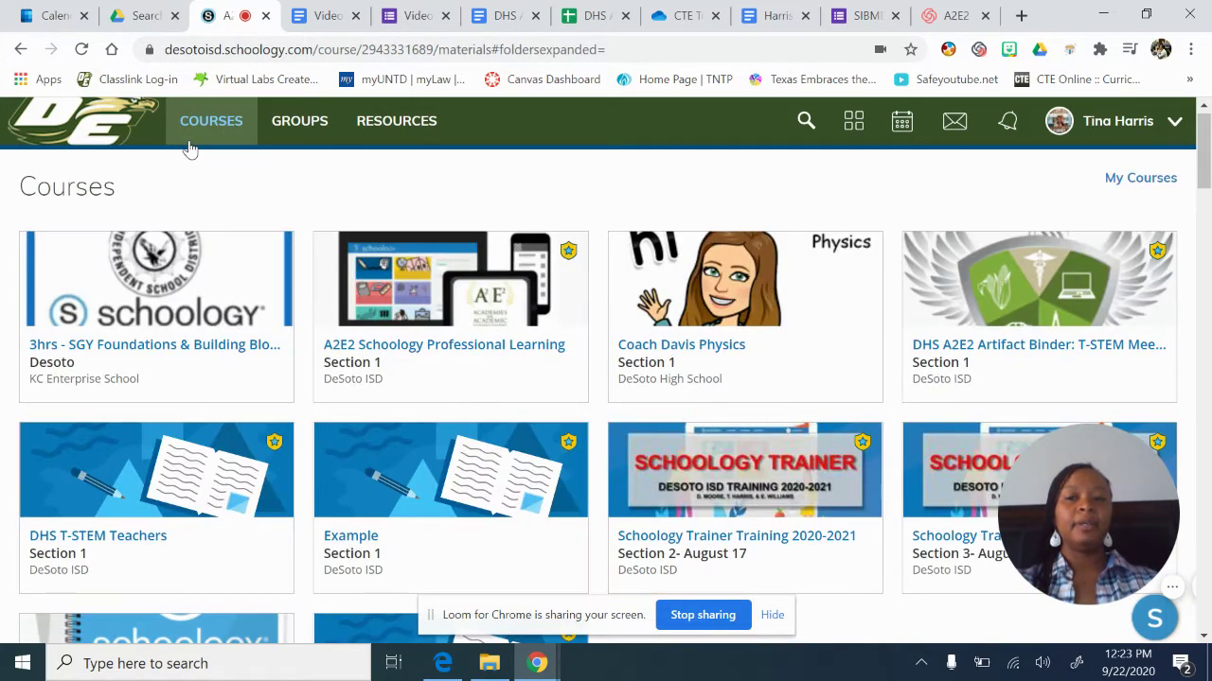
{"action": "left_click", "coordinate": [1115, 189]}
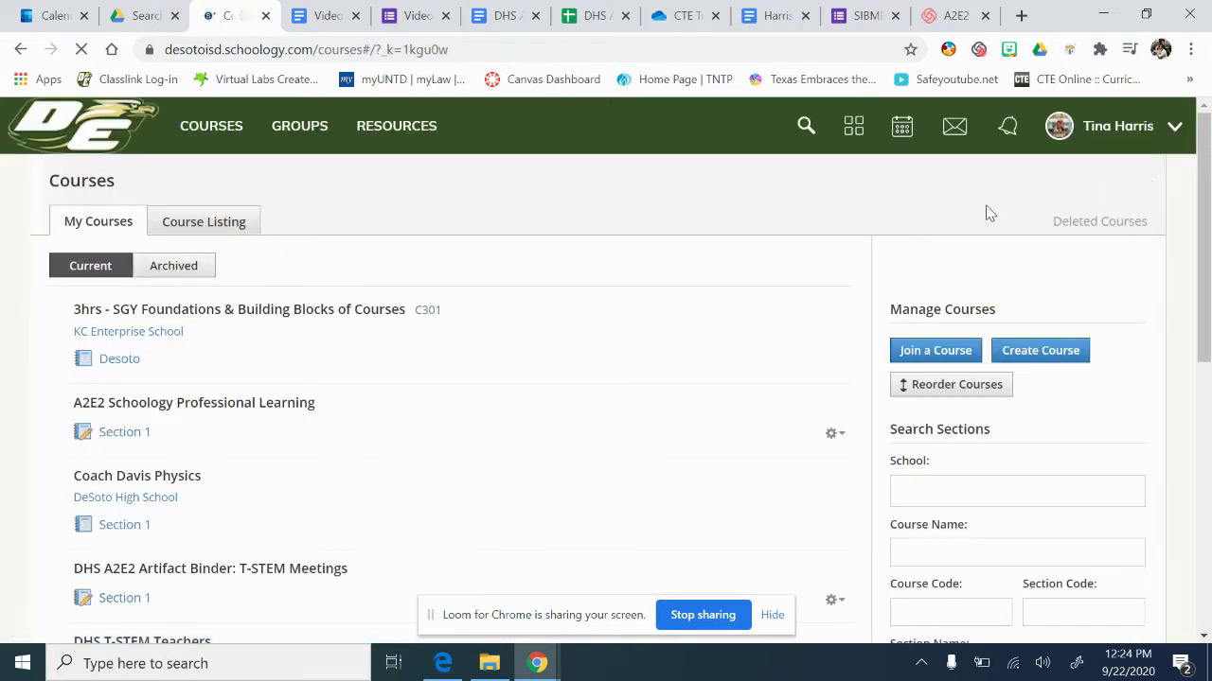
{"action": "left_click", "coordinate": [935, 352]}
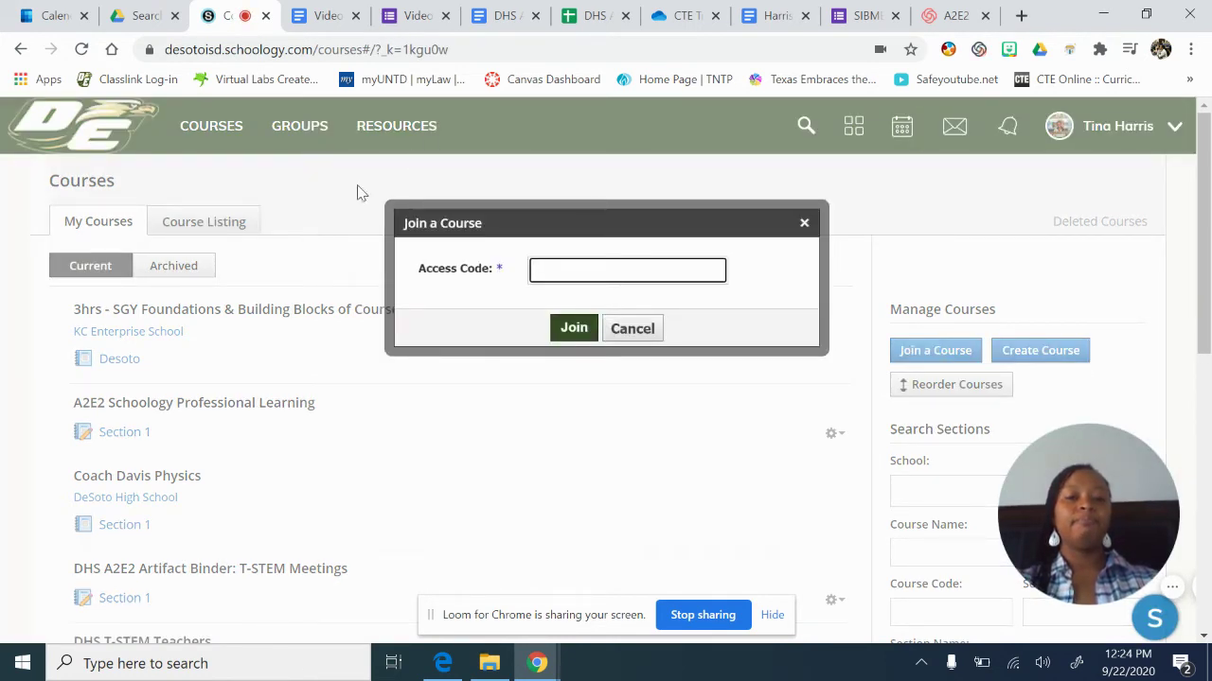
{"action": "left_click", "coordinate": [803, 222]}
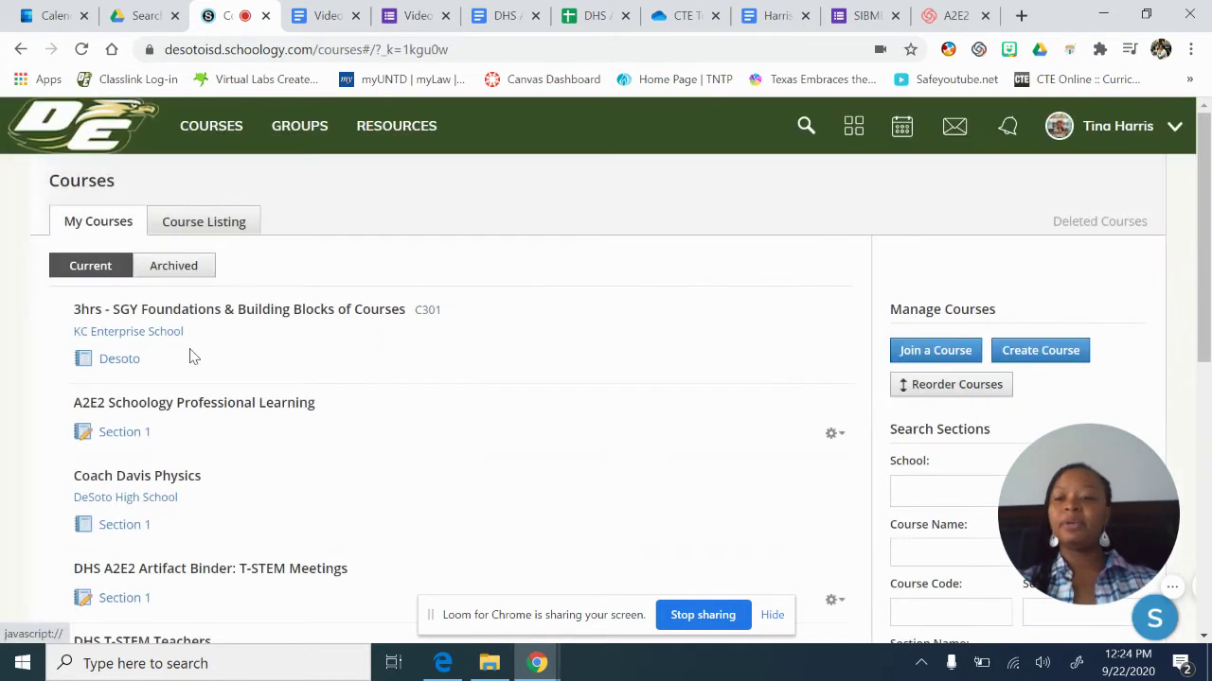
{"action": "left_click", "coordinate": [124, 437]}
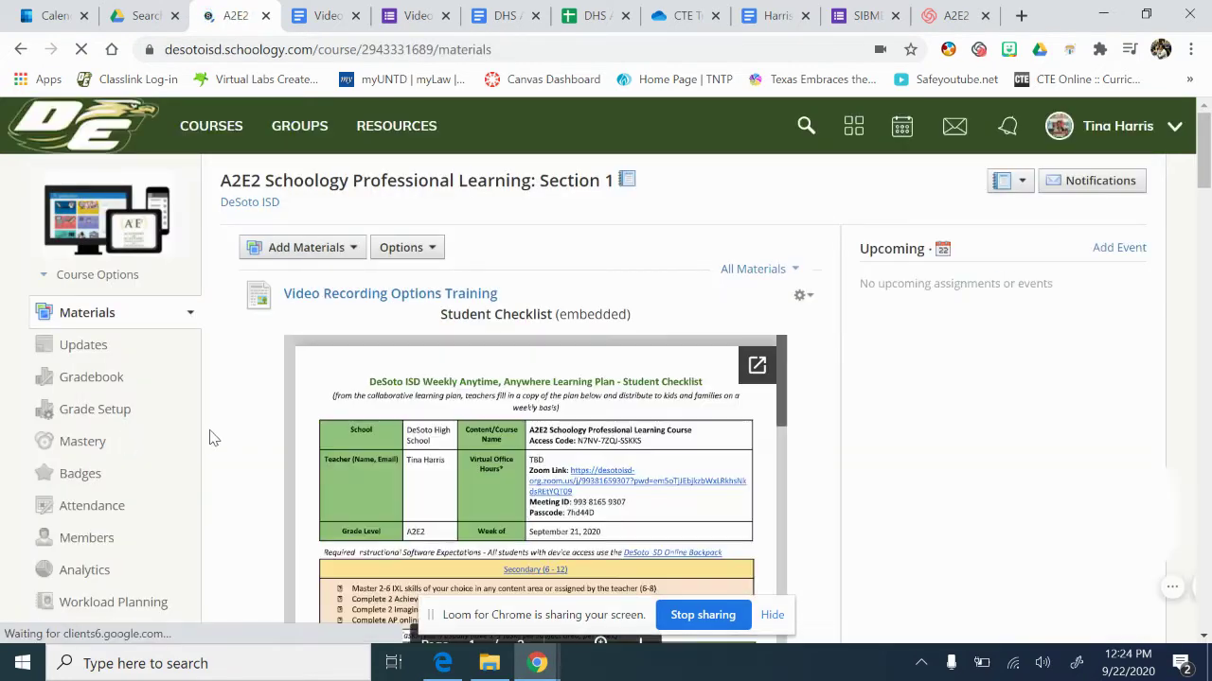
- Zoom and scroll through the Section 1 materials page to reach the embedded checklist
{"action": "scroll", "coordinate": [213, 438], "scroll_direction": "down", "scroll_amount": 6}
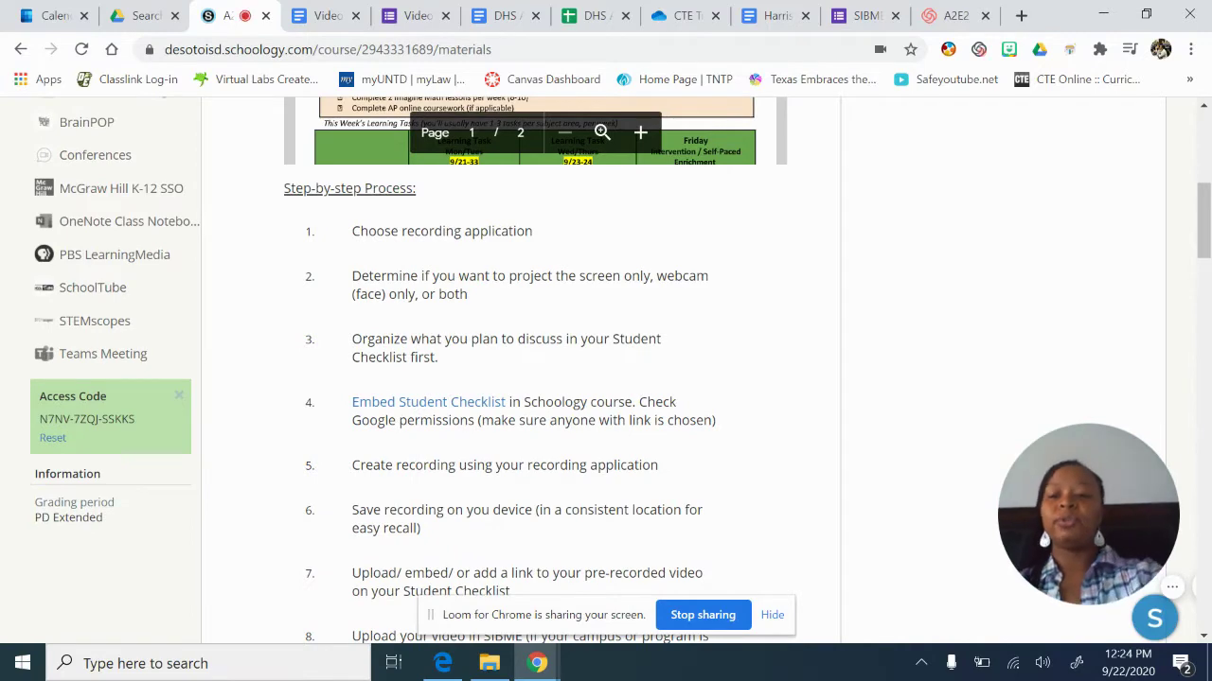
{"action": "key", "text": "ctrl+plus"}
{"action": "key", "text": "ctrl+plus"}
{"action": "key", "text": "ctrl+plus"}
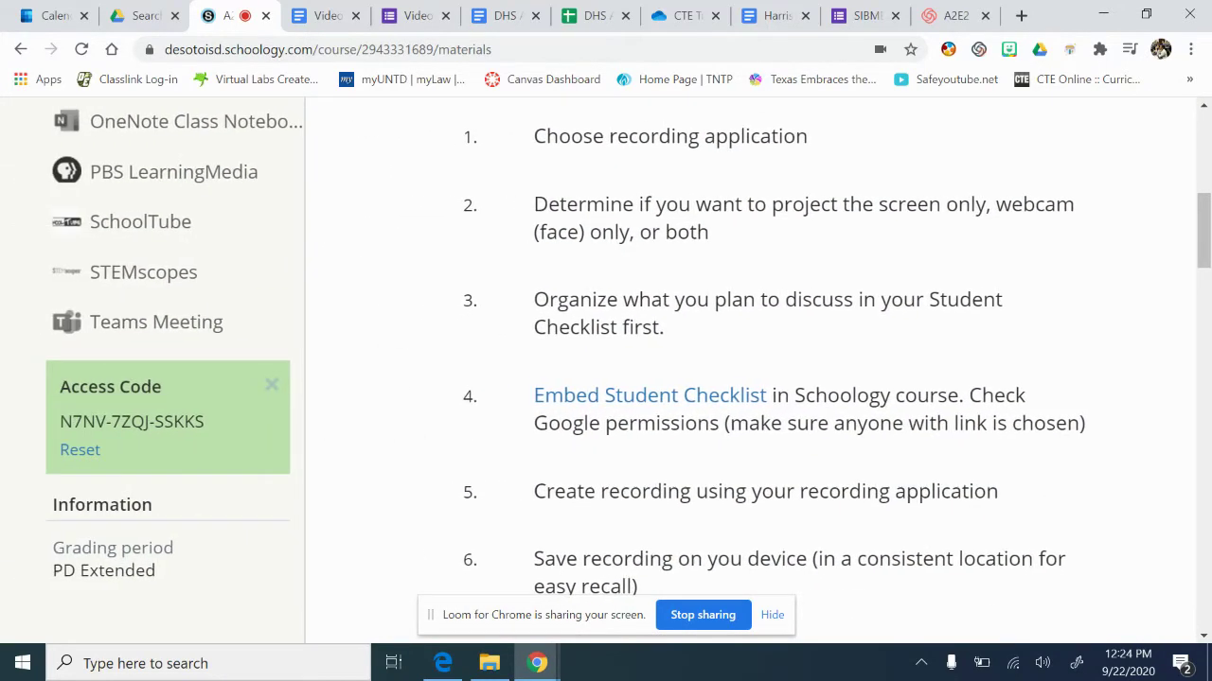
{"action": "key", "text": "ctrl+plus"}
{"action": "key", "text": "ctrl+plus"}
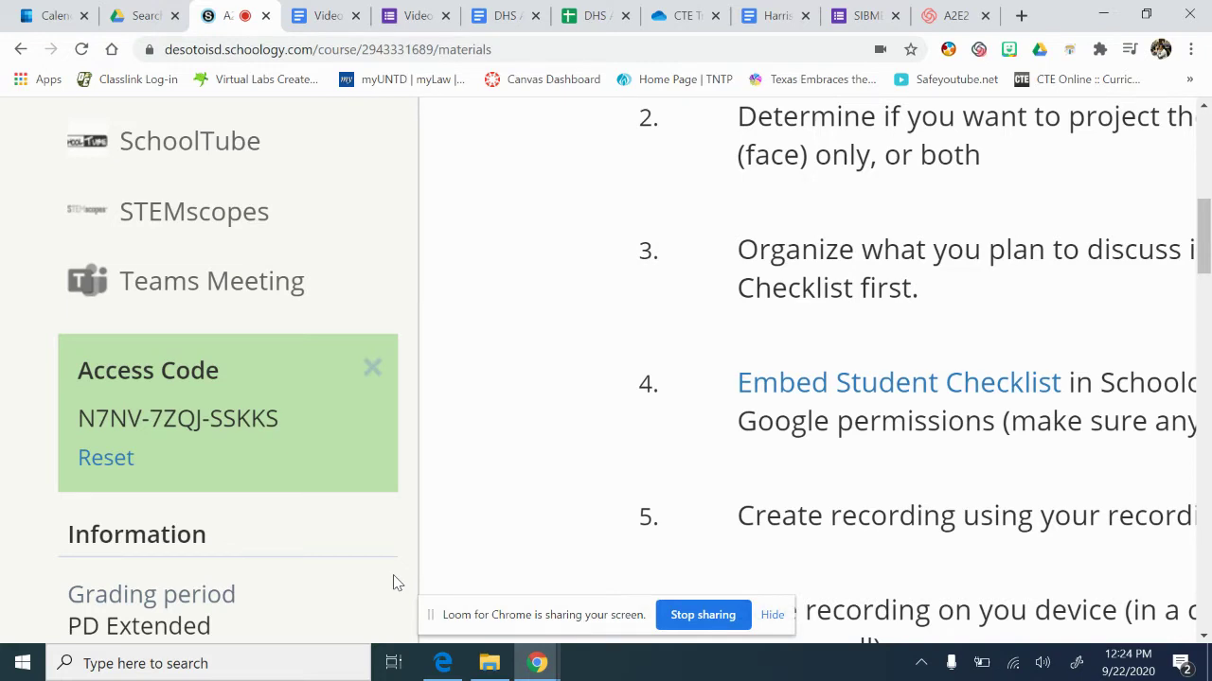
{"action": "key", "text": "ctrl+minus"}
{"action": "key", "text": "ctrl+minus"}
{"action": "key", "text": "ctrl+minus"}
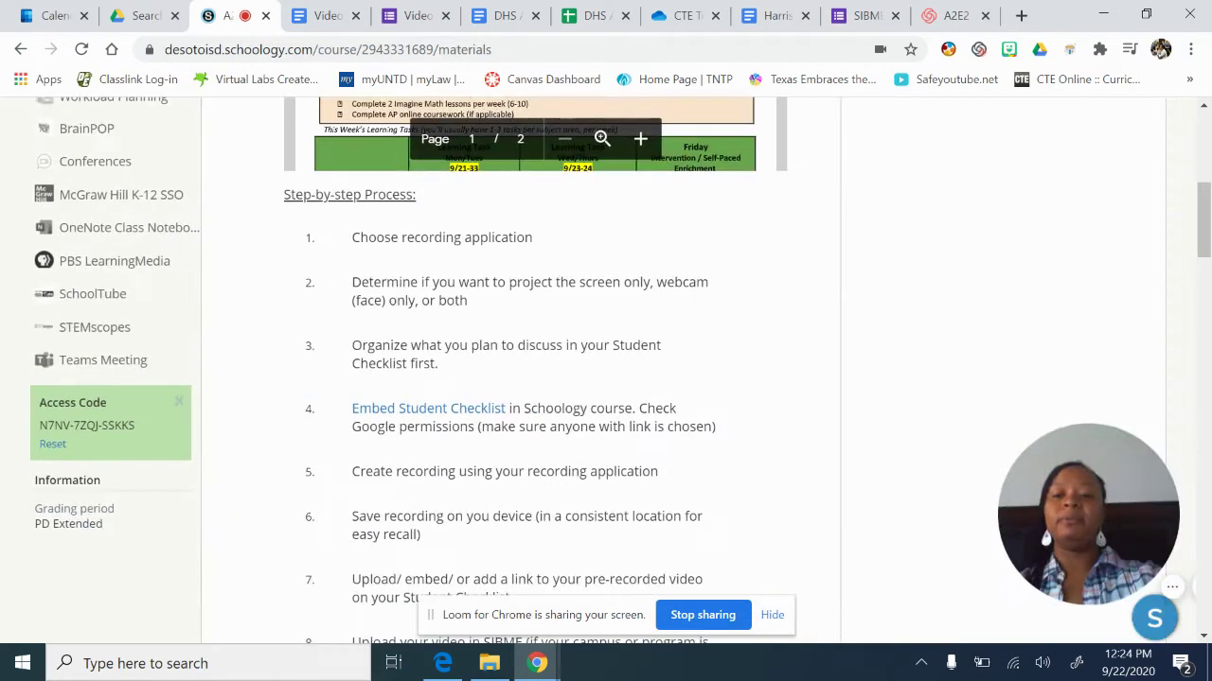
{"action": "scroll", "coordinate": [606, 369], "scroll_direction": "up", "scroll_amount": 5}
{"action": "scroll", "coordinate": [606, 369], "scroll_direction": "up", "scroll_amount": 2}
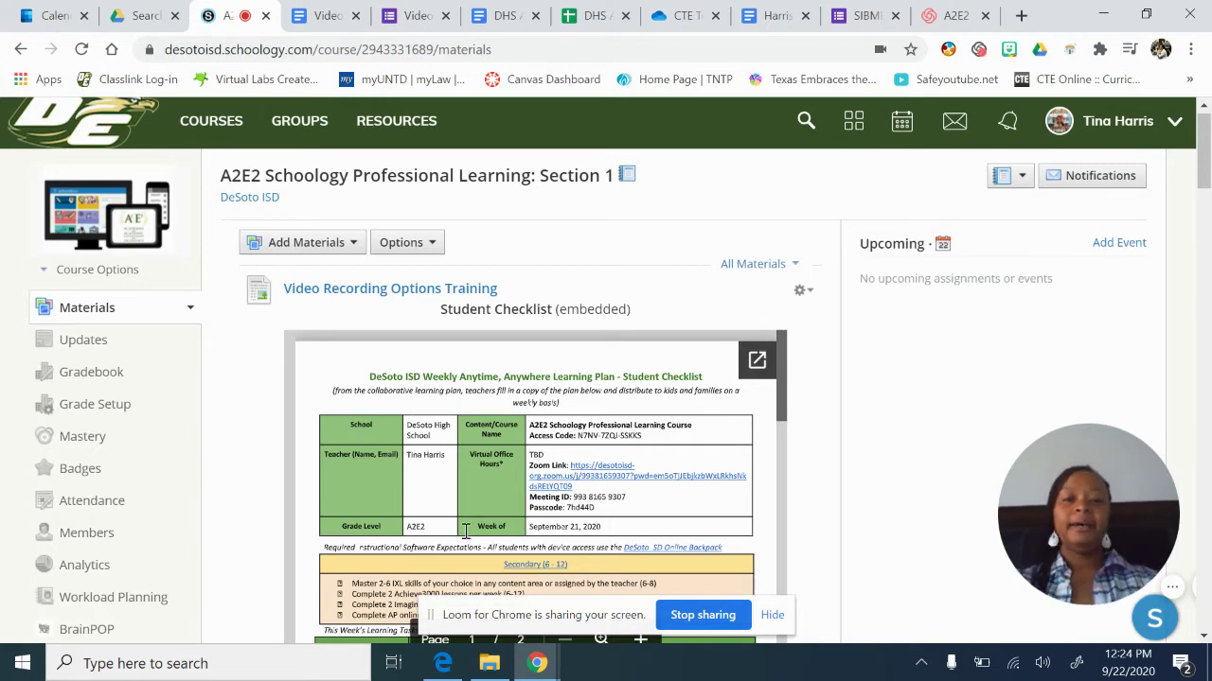
{"action": "scroll", "coordinate": [846, 473], "scroll_direction": "down", "scroll_amount": 1}
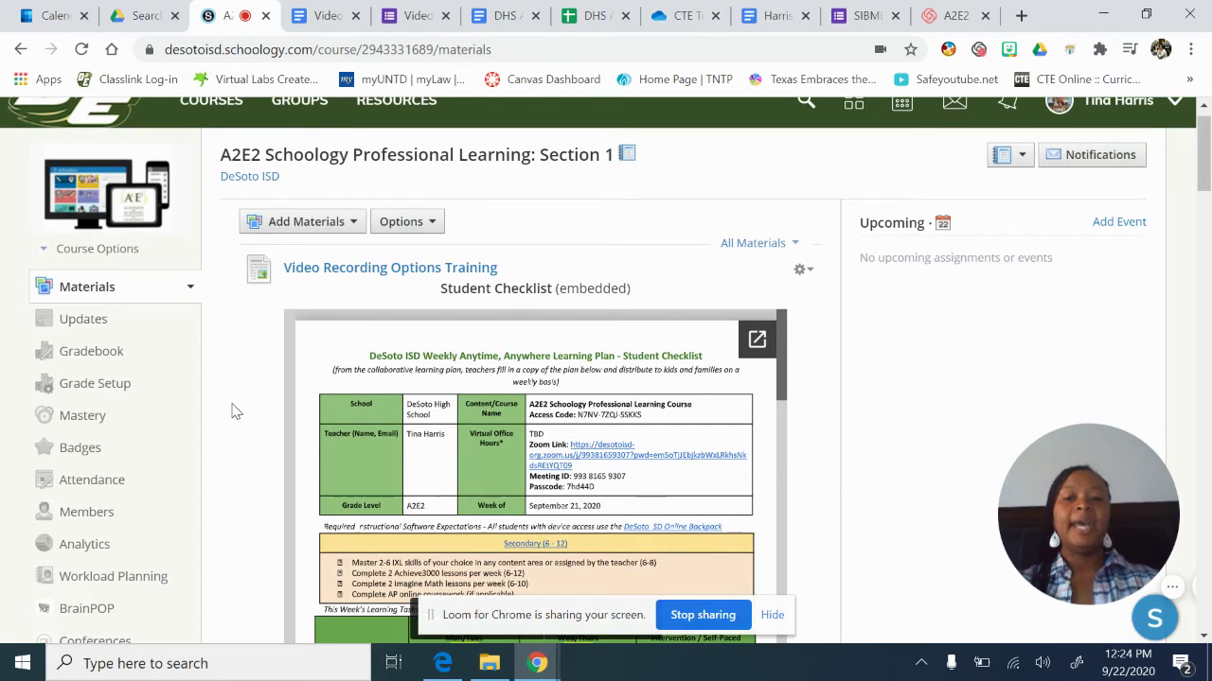
{"action": "scroll", "coordinate": [235, 411], "scroll_direction": "down", "scroll_amount": 1}
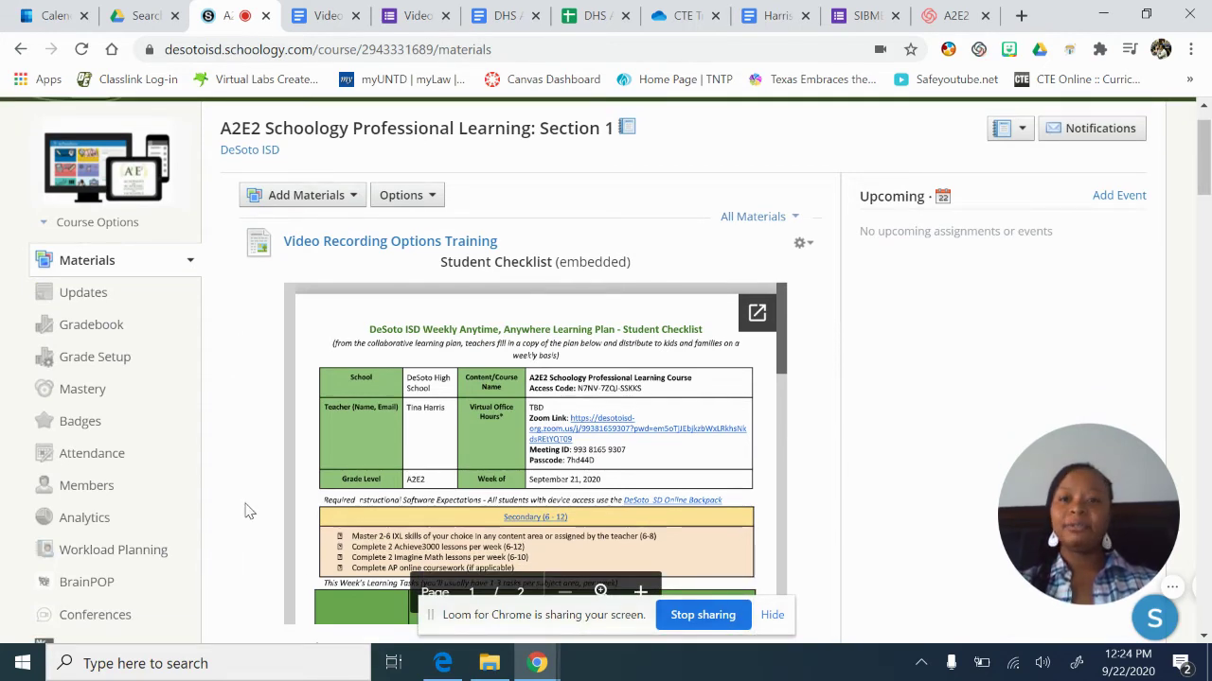
{"action": "scroll", "coordinate": [256, 493], "scroll_direction": "down", "scroll_amount": 2}
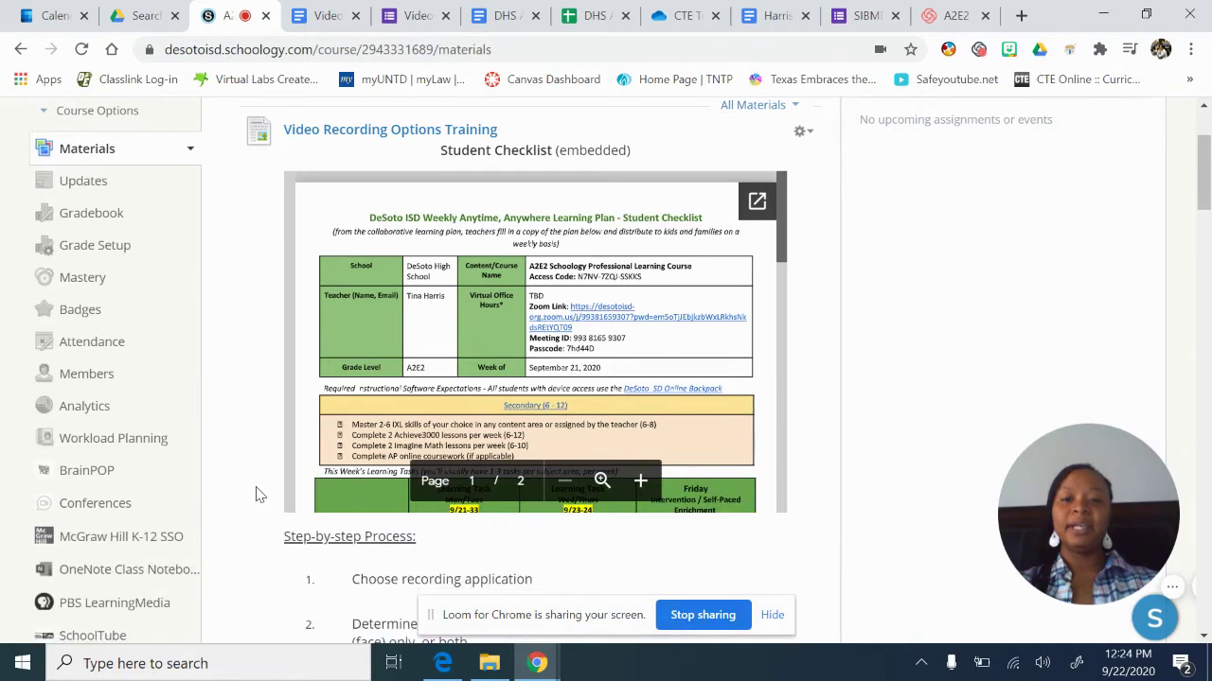
- Pop out the embedded Student Checklist into Google Drive and scroll through page 1
{"action": "left_click", "coordinate": [758, 205]}
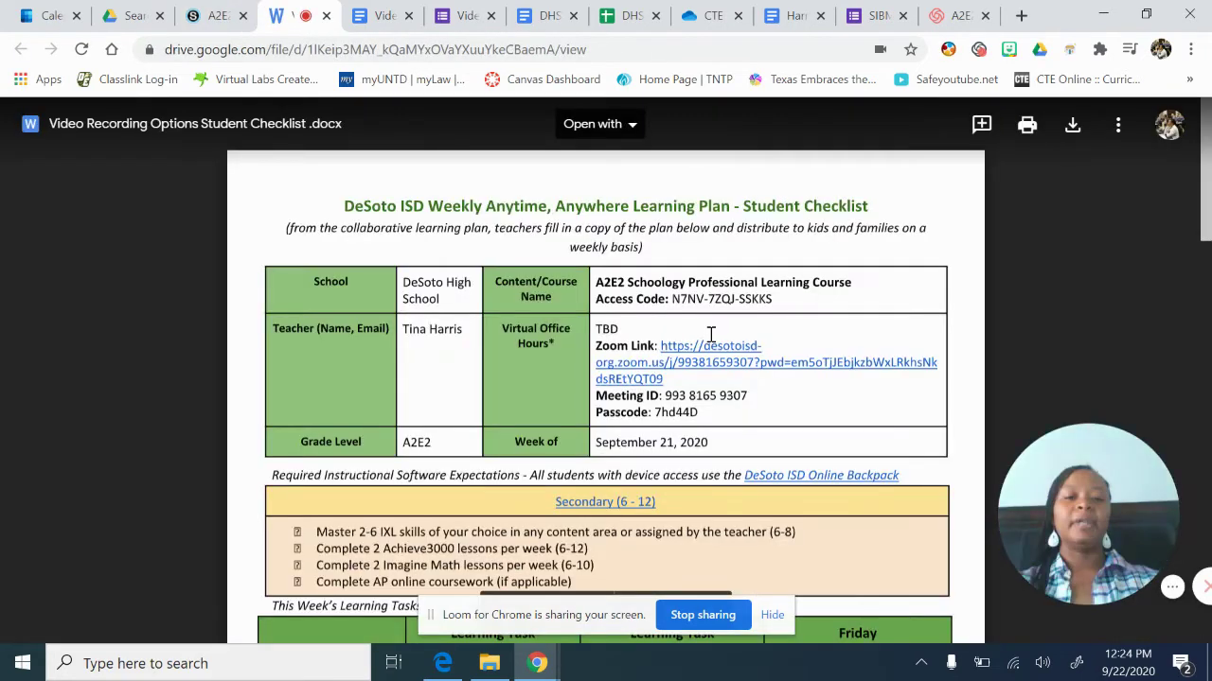
{"action": "scroll", "coordinate": [711, 335], "scroll_direction": "down", "scroll_amount": 3}
{"action": "scroll", "coordinate": [711, 335], "scroll_direction": "down", "scroll_amount": 2}
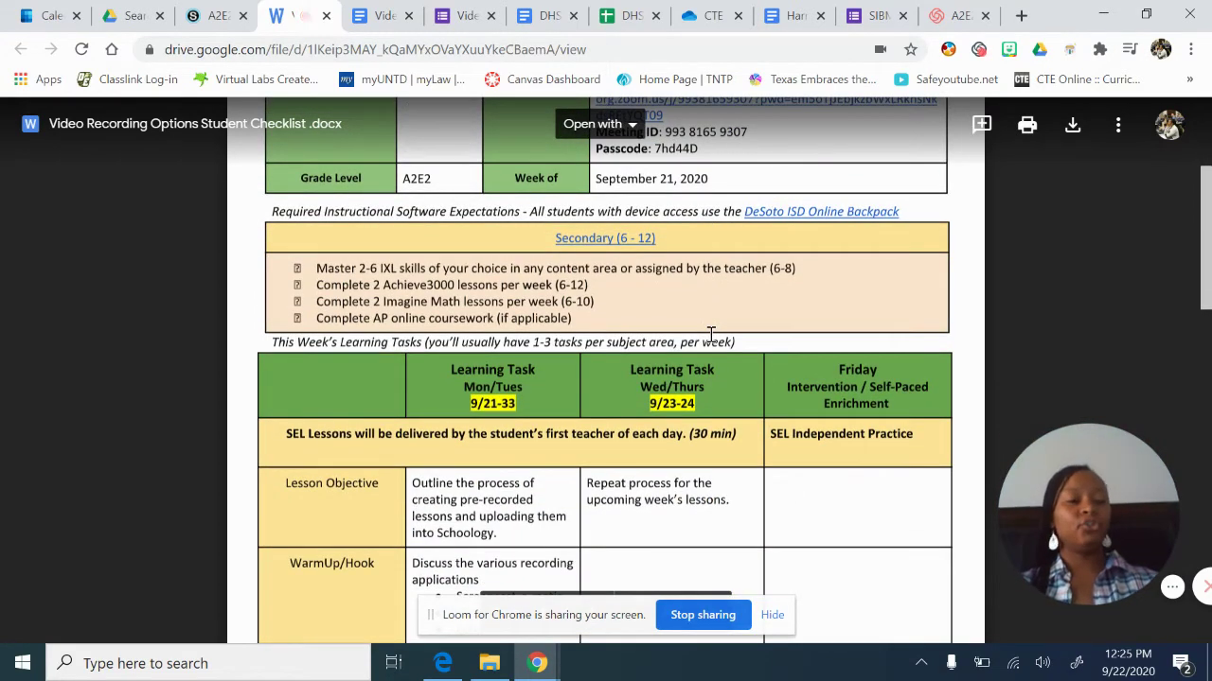
{"action": "scroll", "coordinate": [711, 335], "scroll_direction": "down", "scroll_amount": 2}
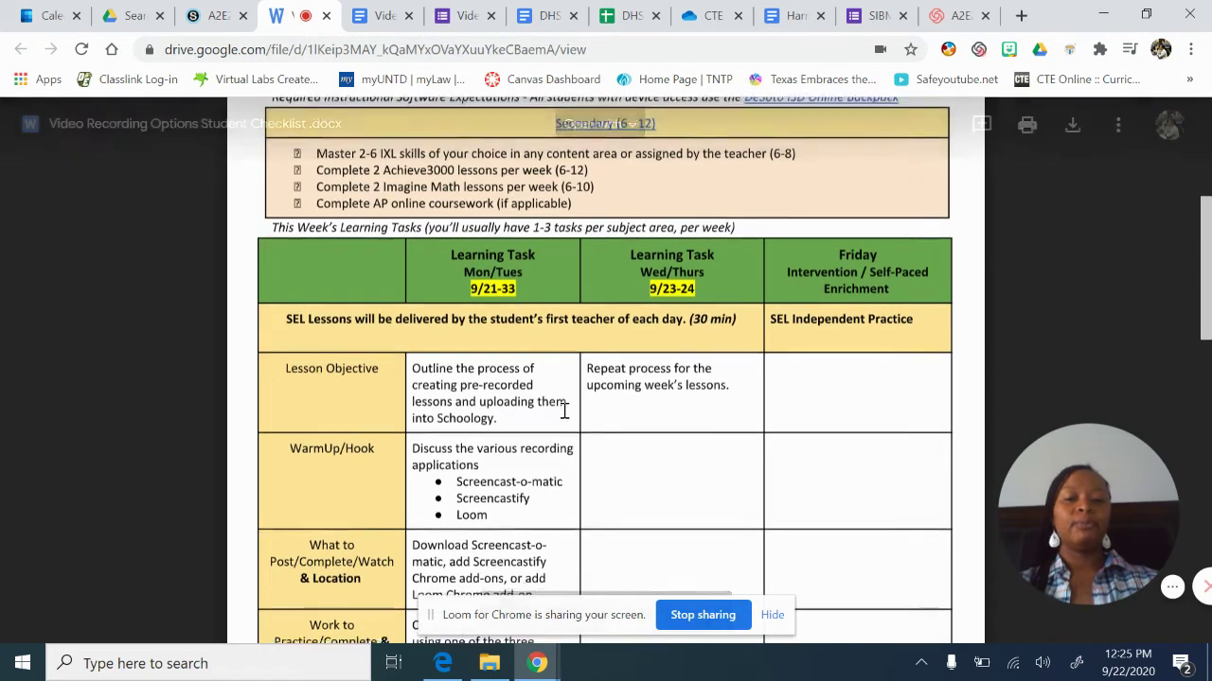
{"action": "scroll", "coordinate": [558, 413], "scroll_direction": "down", "scroll_amount": 1}
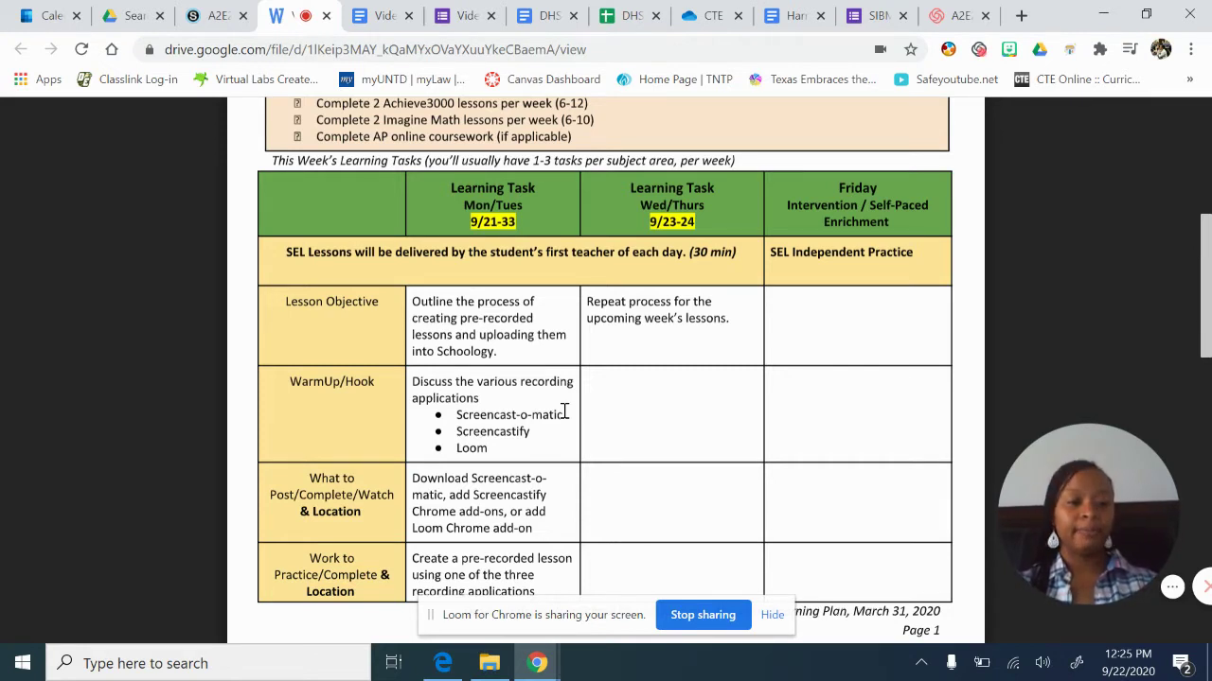
{"action": "scroll", "coordinate": [564, 413], "scroll_direction": "down", "scroll_amount": 1}
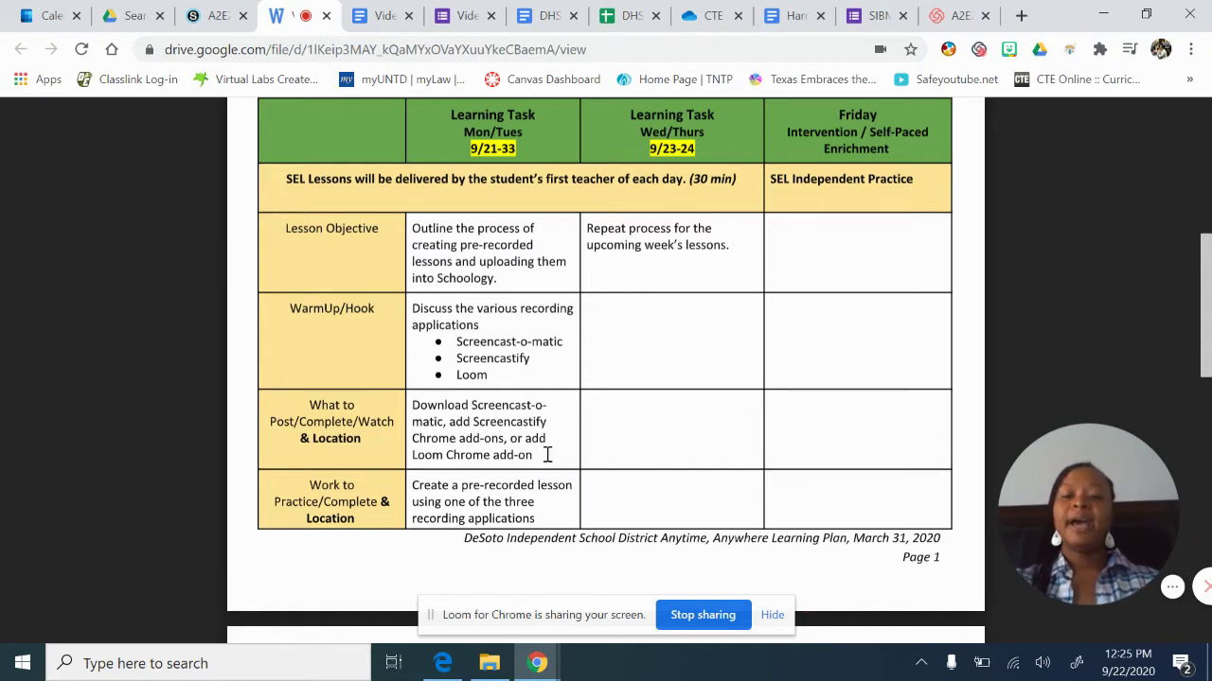
{"action": "scroll", "coordinate": [547, 455], "scroll_direction": "down", "scroll_amount": 2}
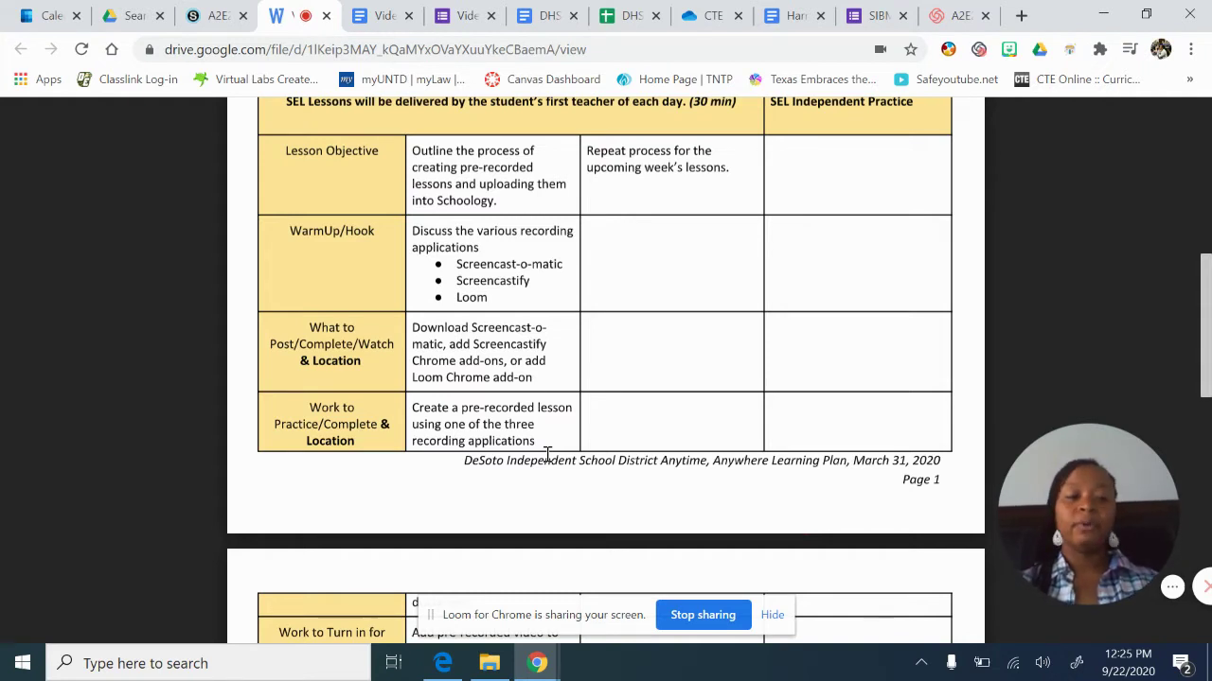
{"action": "scroll", "coordinate": [507, 474], "scroll_direction": "down", "scroll_amount": 1}
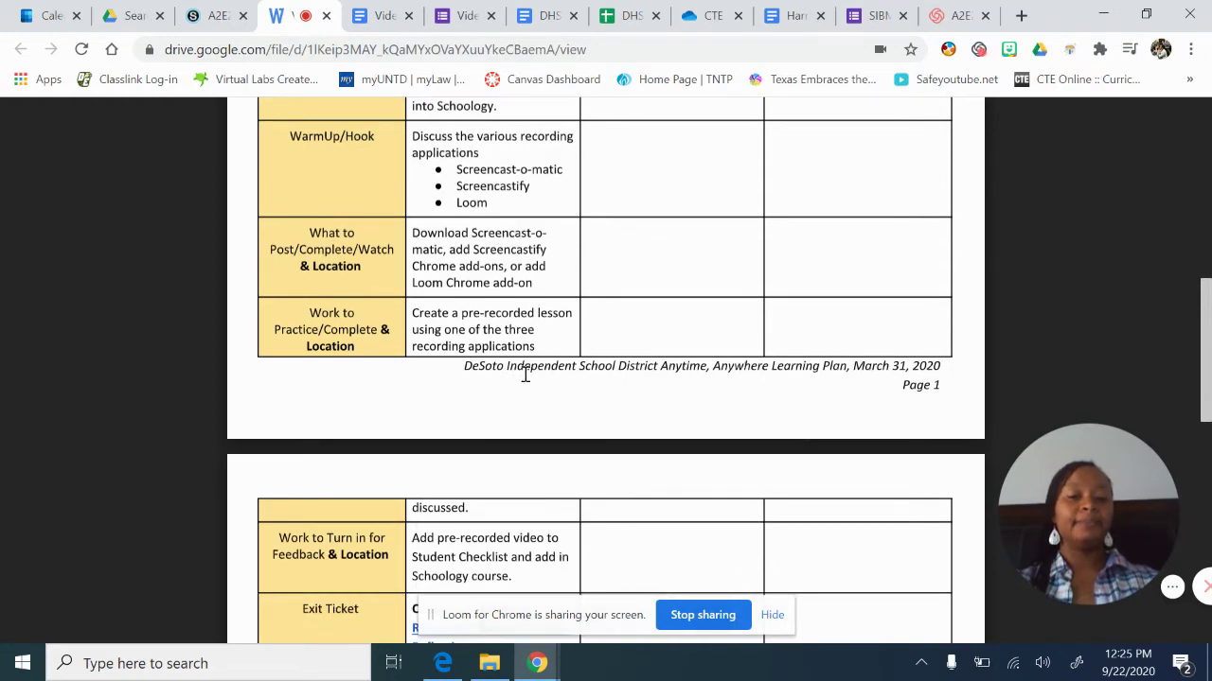
{"action": "scroll", "coordinate": [525, 375], "scroll_direction": "down", "scroll_amount": 1}
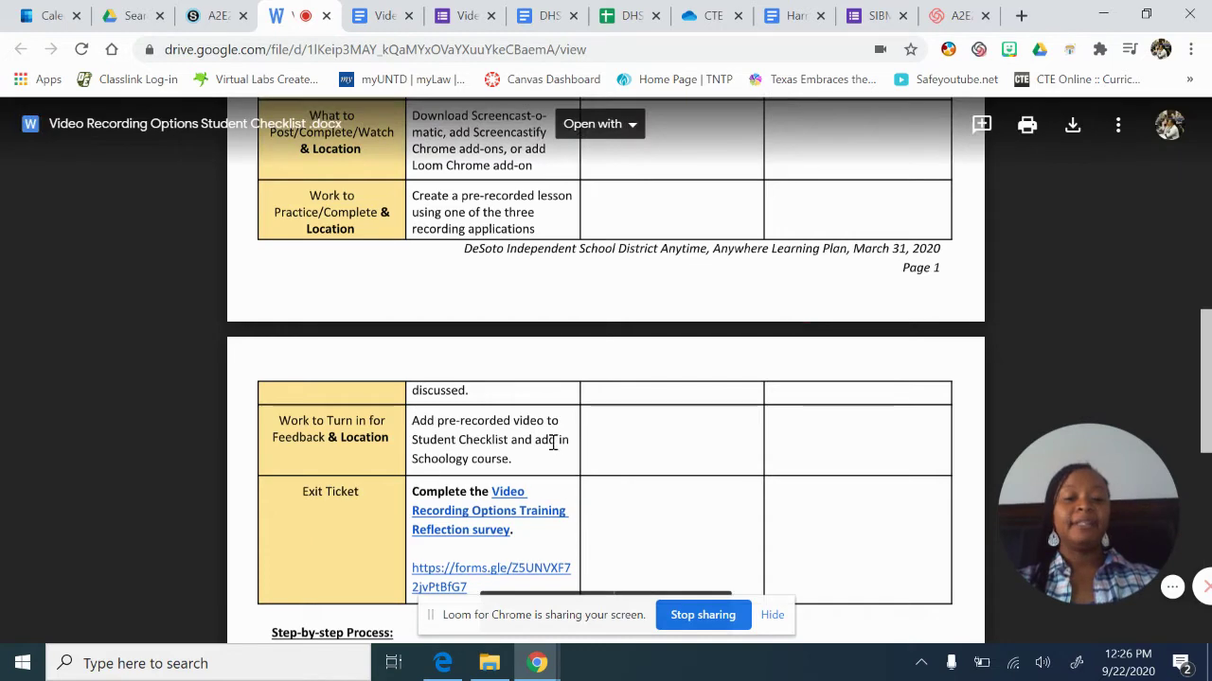
{"action": "scroll", "coordinate": [552, 443], "scroll_direction": "down", "scroll_amount": 1}
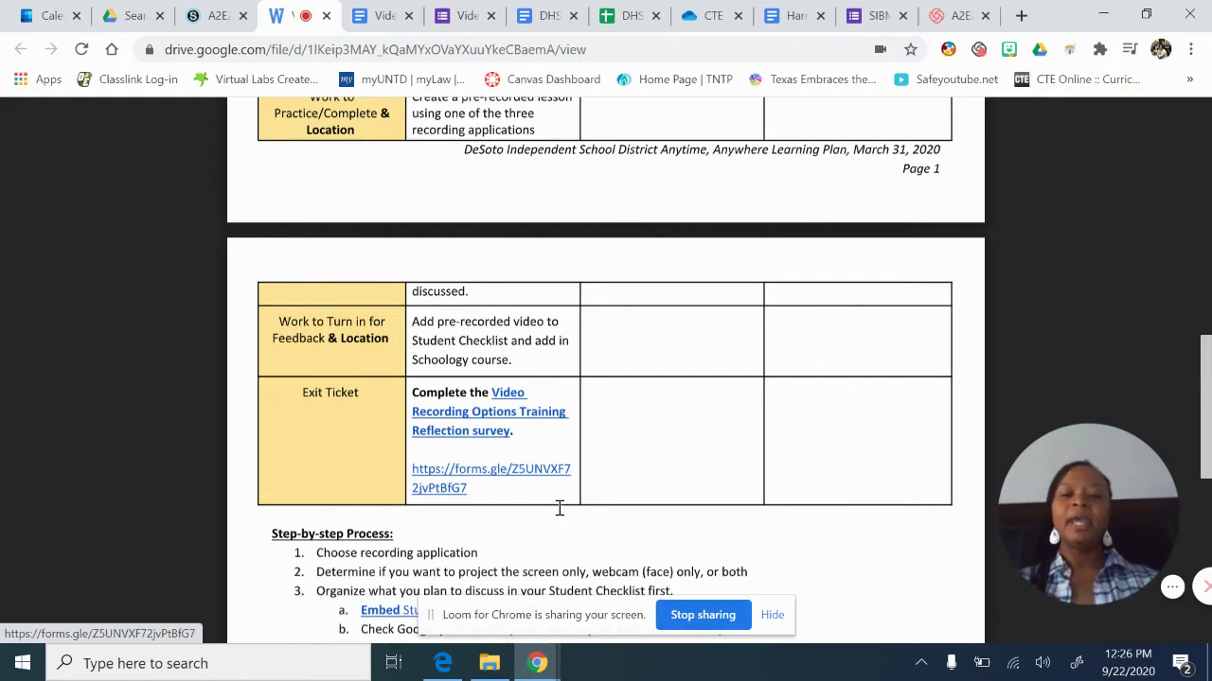
{"action": "scroll", "coordinate": [558, 508], "scroll_direction": "down", "scroll_amount": 3}
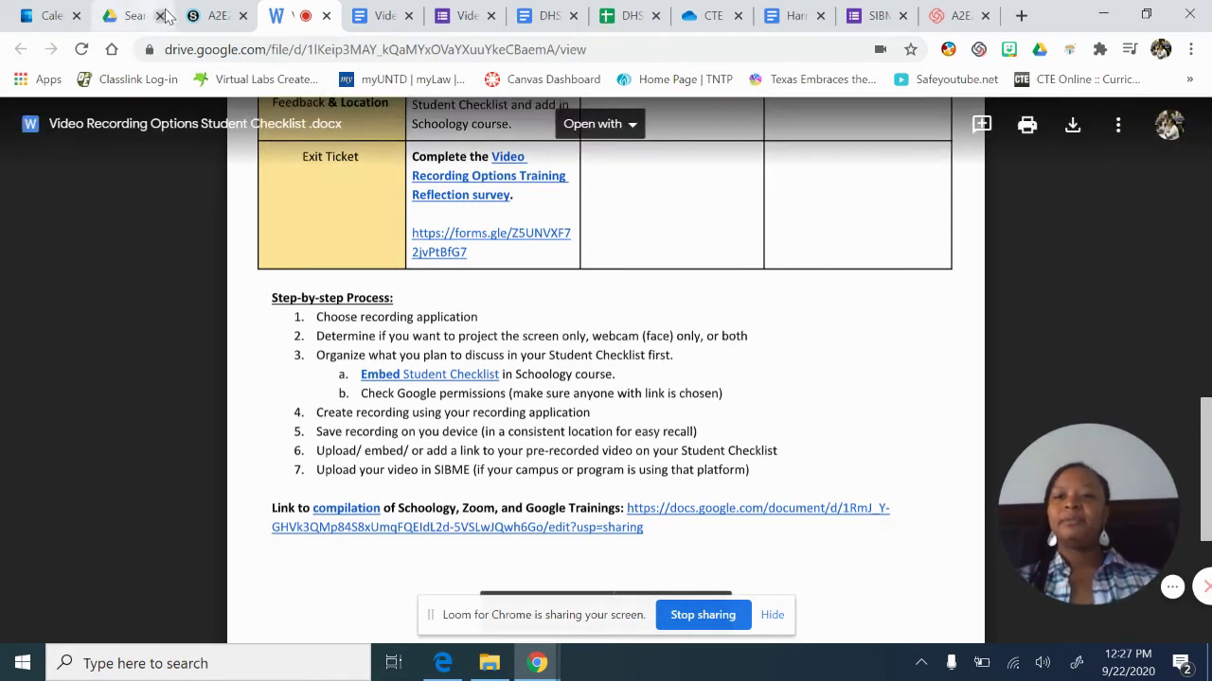
- Review the Schoology materials and embedded survey, then return to the Drive checklist's top
{"action": "left_click", "coordinate": [194, 15]}
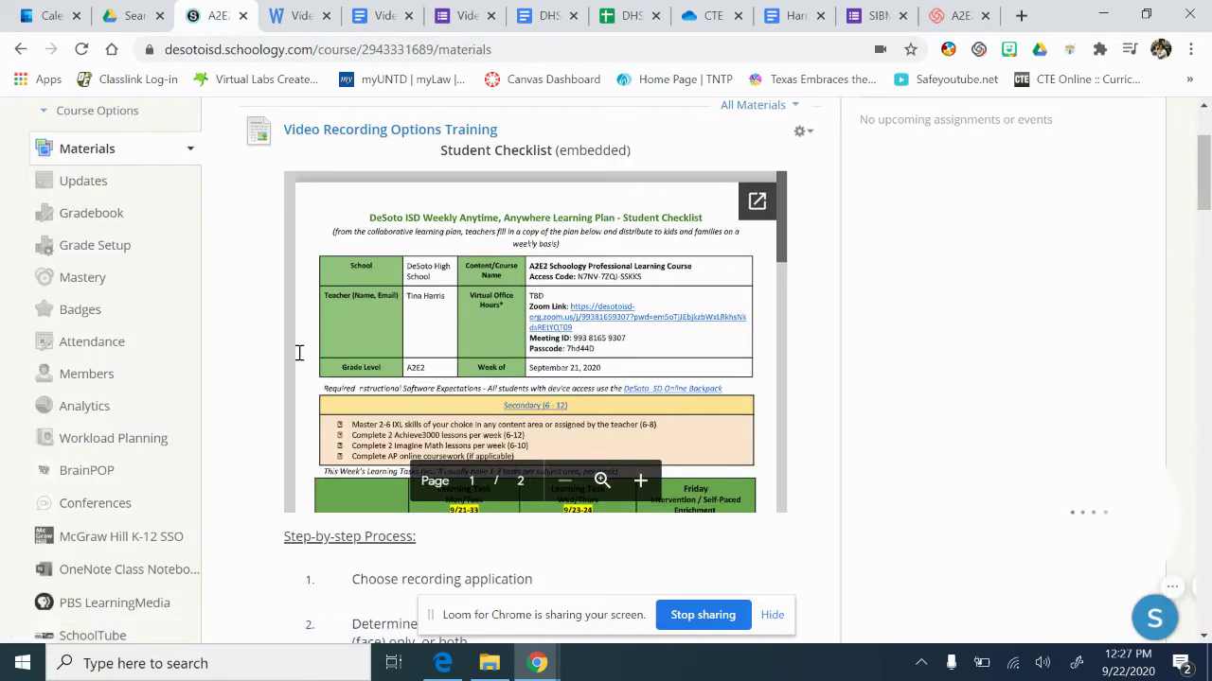
{"action": "scroll", "coordinate": [257, 353], "scroll_direction": "down", "scroll_amount": 2}
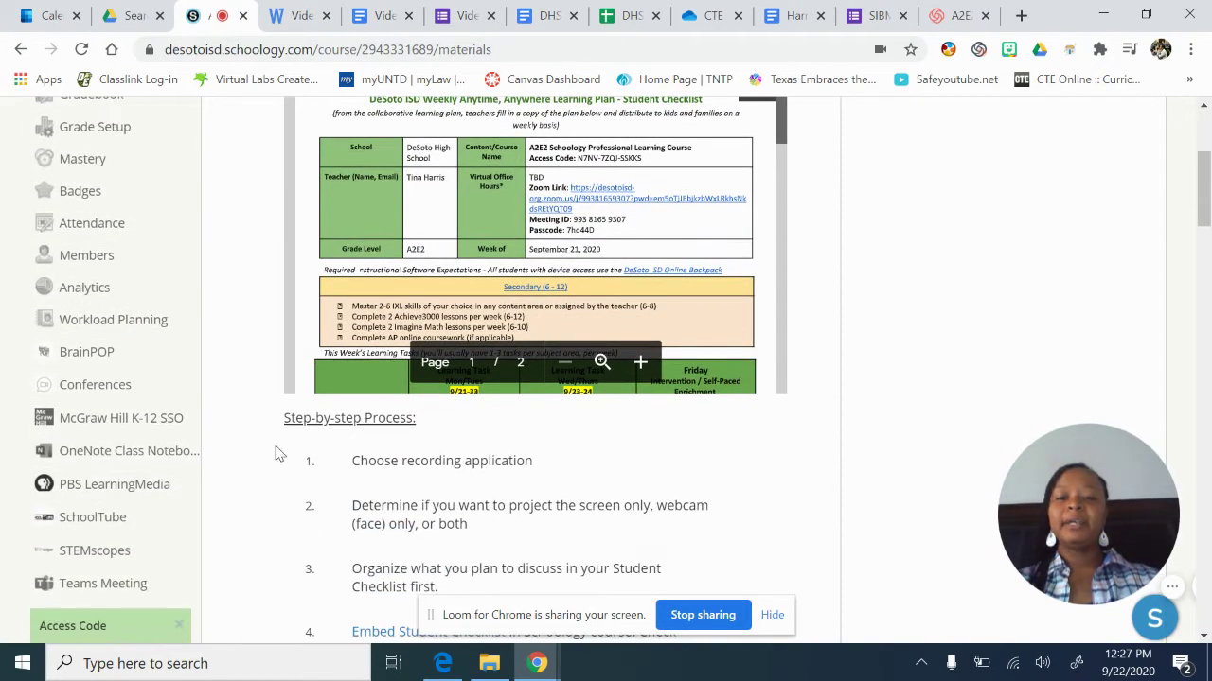
{"action": "scroll", "coordinate": [438, 542], "scroll_direction": "down", "scroll_amount": 5}
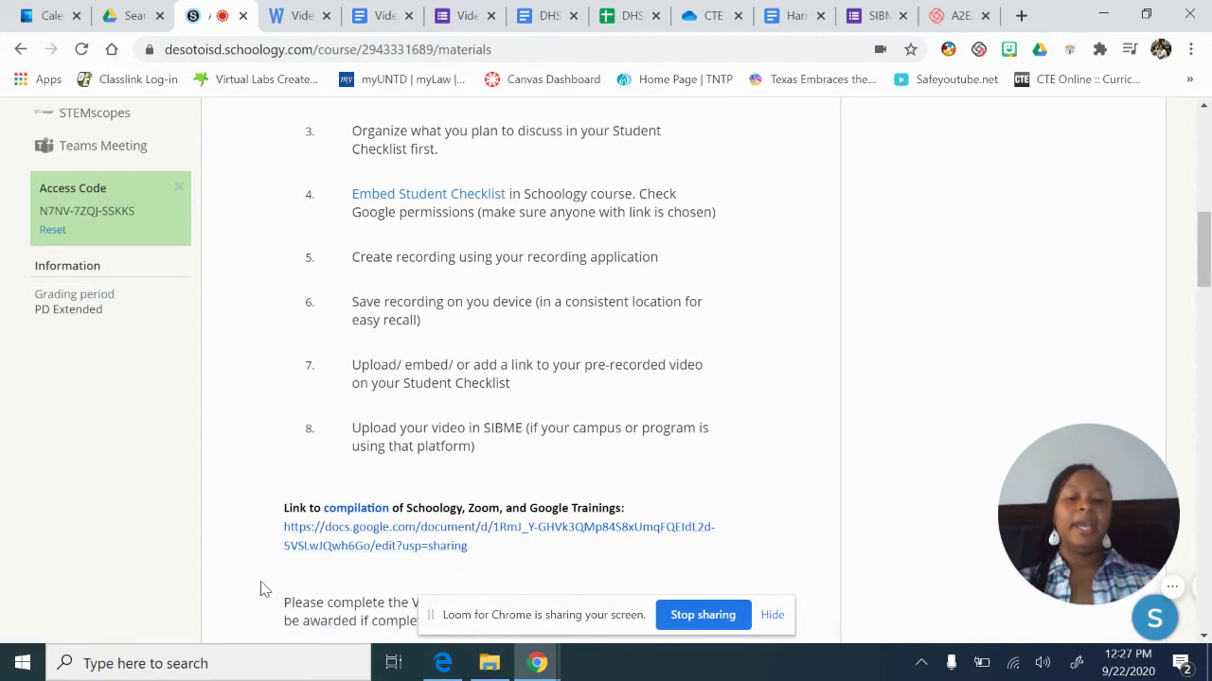
{"action": "scroll", "coordinate": [263, 586], "scroll_direction": "down", "scroll_amount": 4}
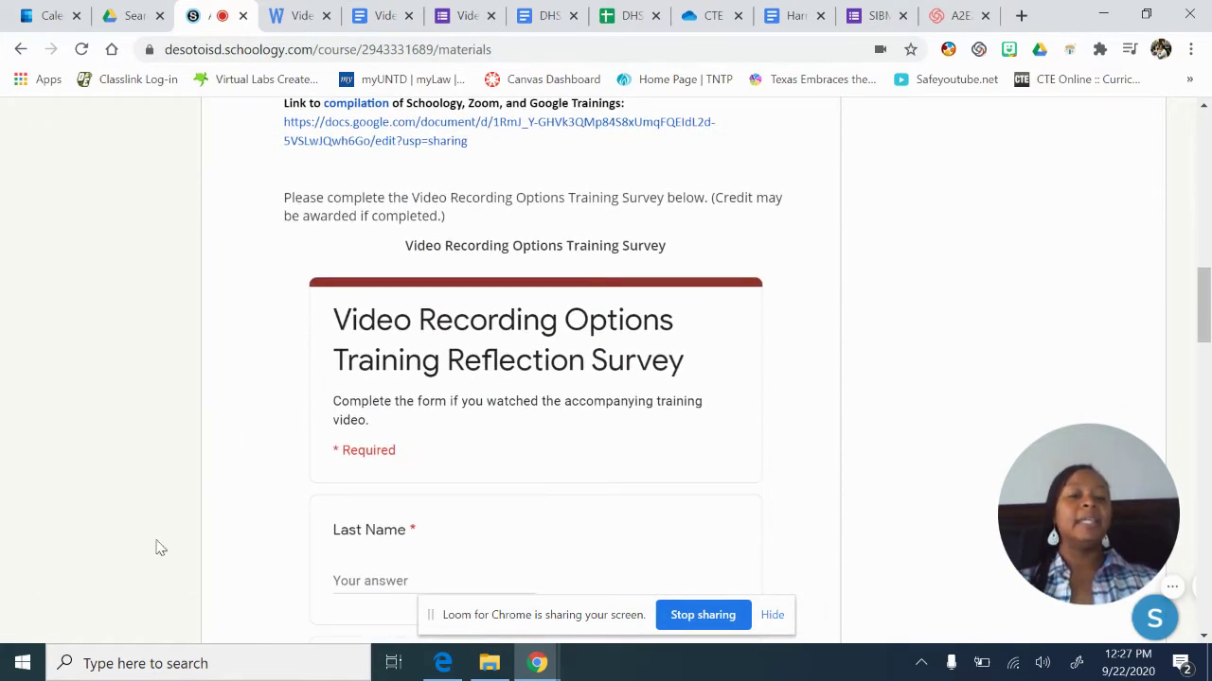
{"action": "scroll", "coordinate": [287, 414], "scroll_direction": "down", "scroll_amount": 2}
{"action": "scroll", "coordinate": [287, 414], "scroll_direction": "down", "scroll_amount": 4}
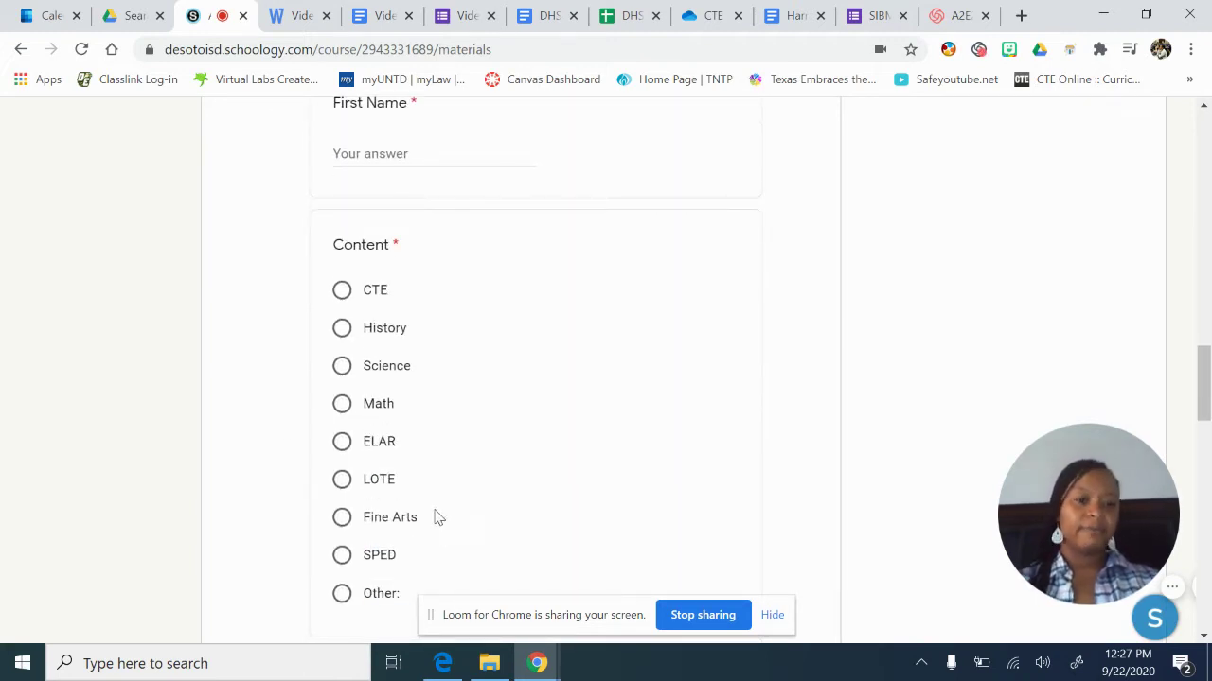
{"action": "scroll", "coordinate": [269, 423], "scroll_direction": "up", "scroll_amount": 10}
{"action": "scroll", "coordinate": [270, 423], "scroll_direction": "up", "scroll_amount": 5}
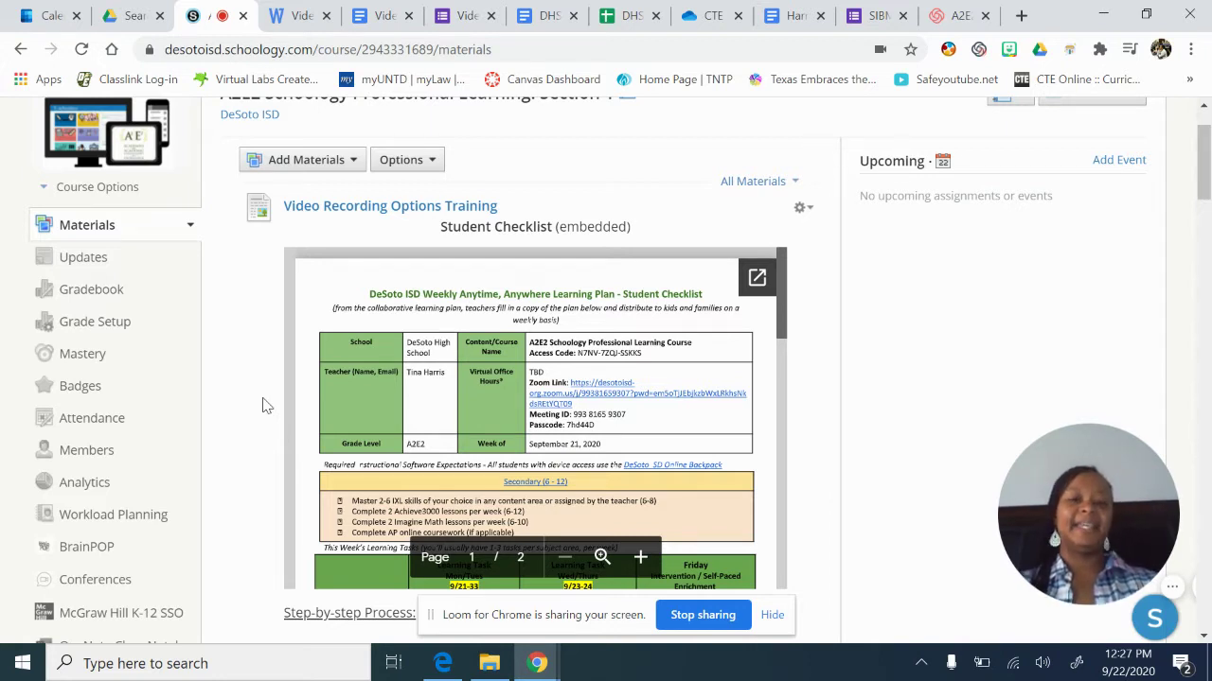
{"action": "left_click", "coordinate": [294, 15]}
{"action": "scroll", "coordinate": [464, 403], "scroll_direction": "up", "scroll_amount": 6}
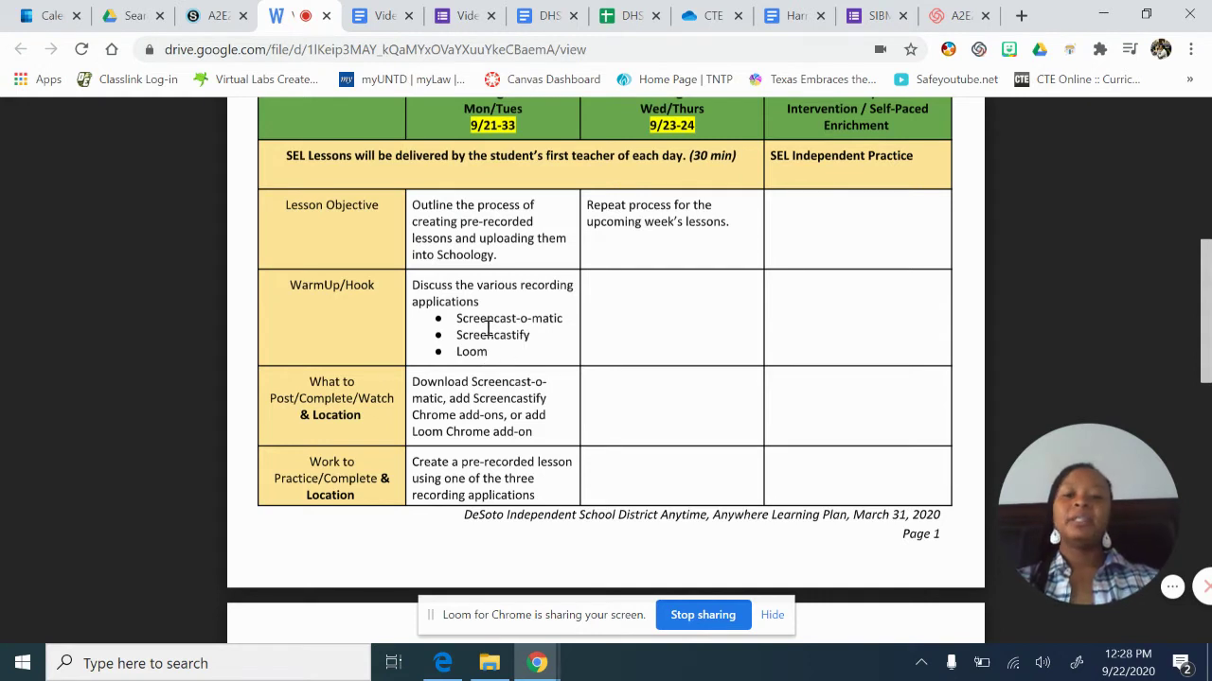
- Search Google for 'screencast o matic' in a new tab and open the Screencast-O-Matic site
{"action": "left_click", "coordinate": [1020, 15]}
{"action": "type", "text": "sc"}
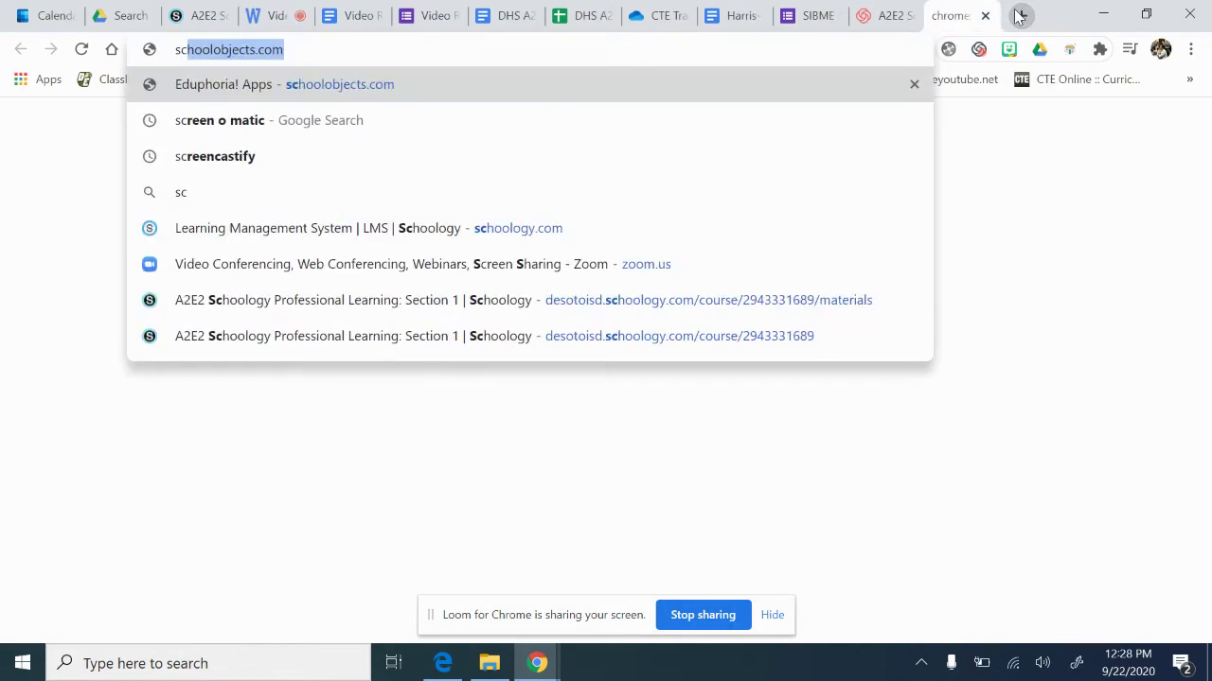
{"action": "type", "text": "reenca"}
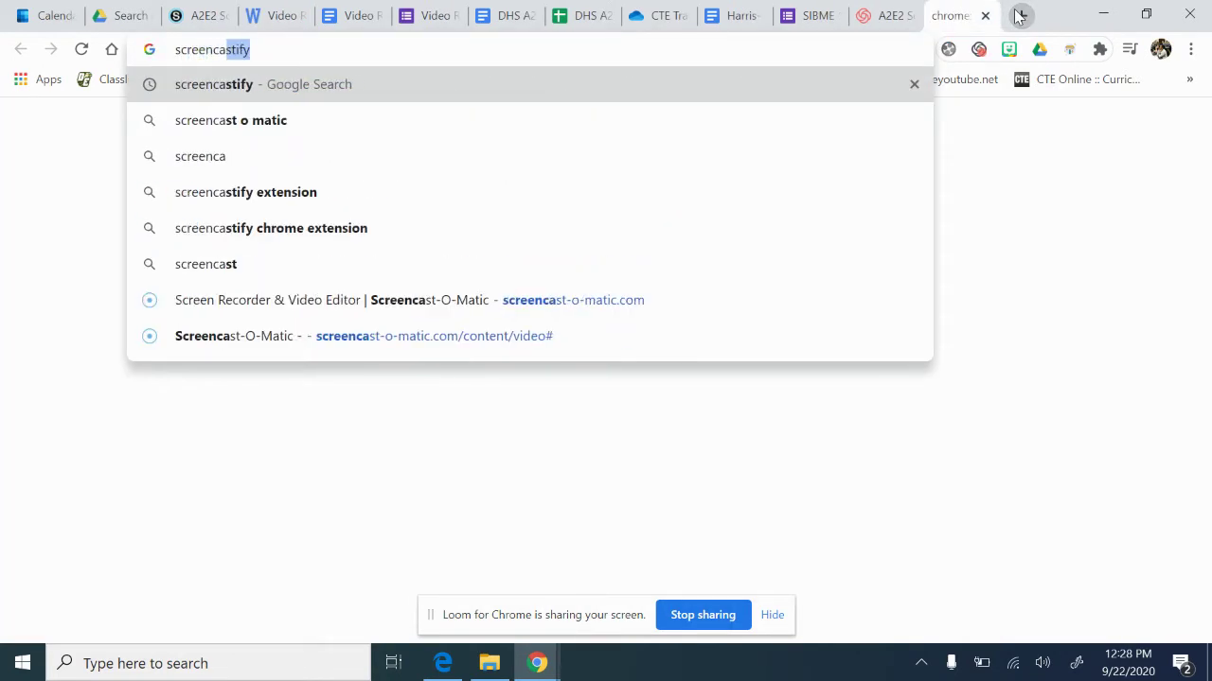
{"action": "type", "text": "st o"}
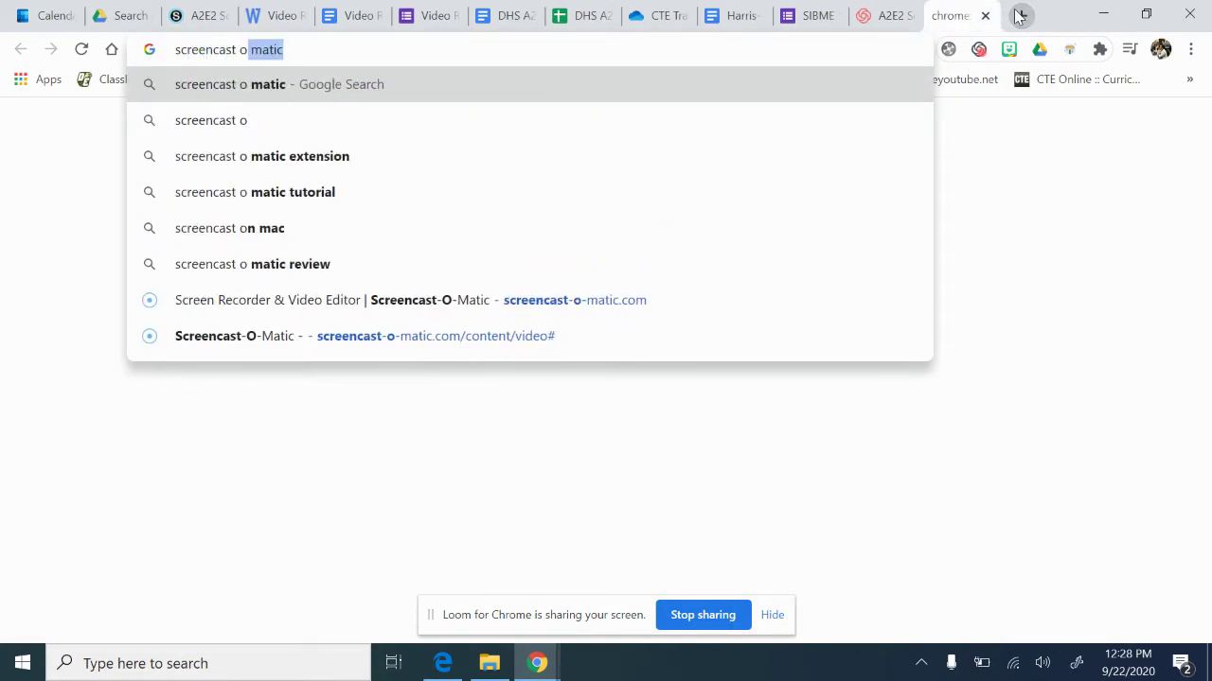
{"action": "key", "text": "Return"}
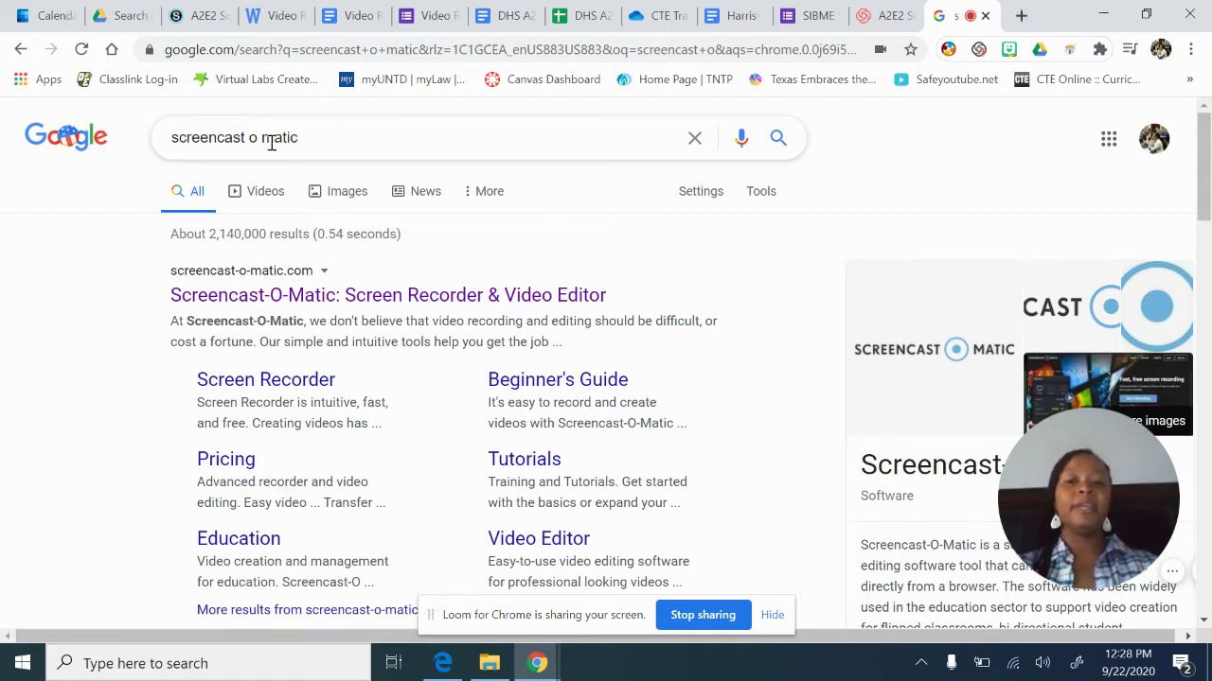
{"action": "left_click", "coordinate": [275, 297]}
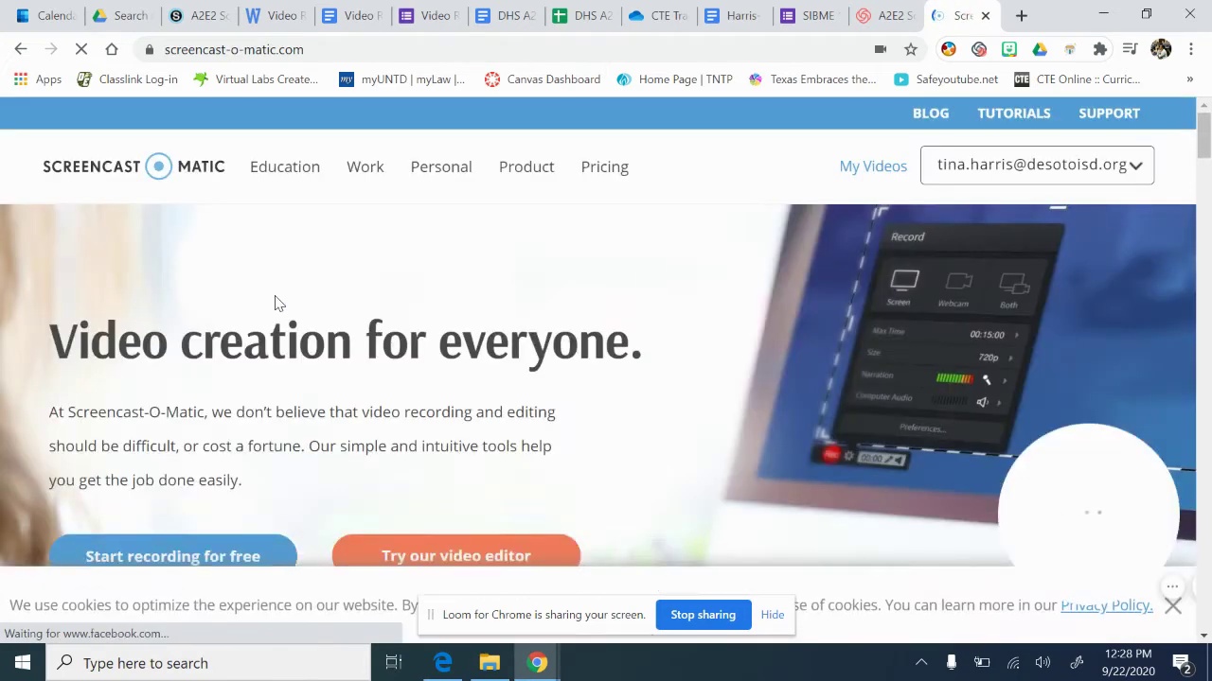
- Log out of Screencast-O-Matic, sign back in with the school Google account, then return to the checklist
{"action": "left_click", "coordinate": [1134, 168]}
{"action": "left_click", "coordinate": [971, 252]}
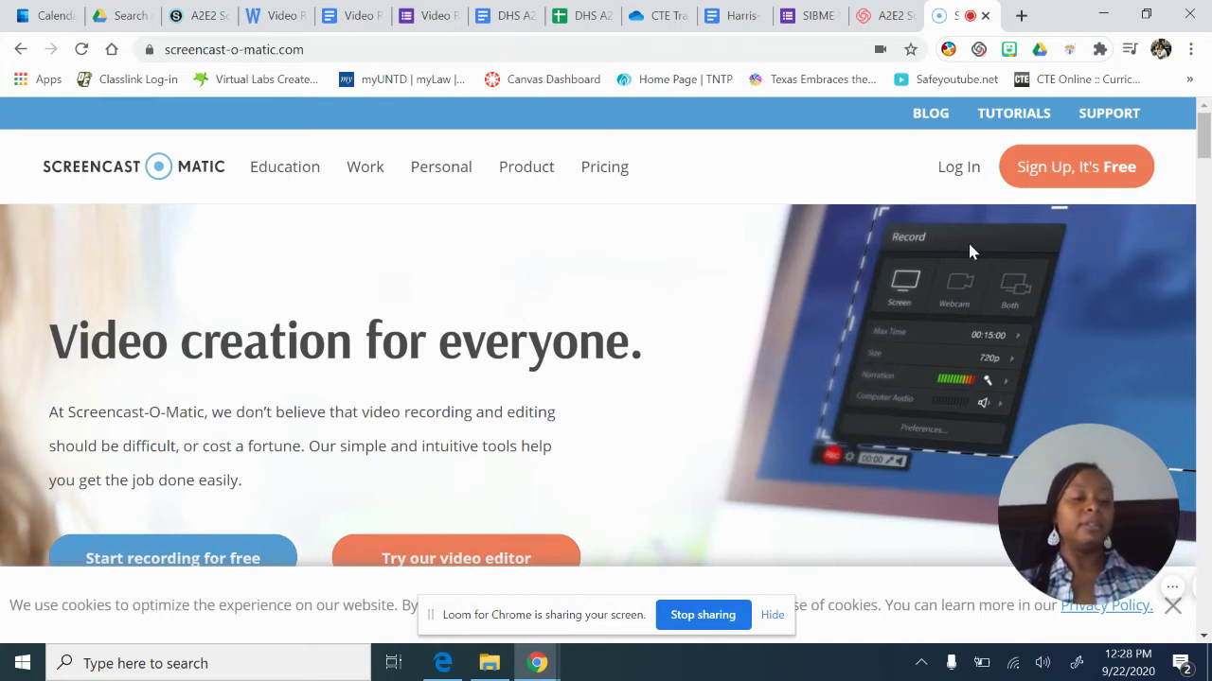
{"action": "left_click", "coordinate": [963, 174]}
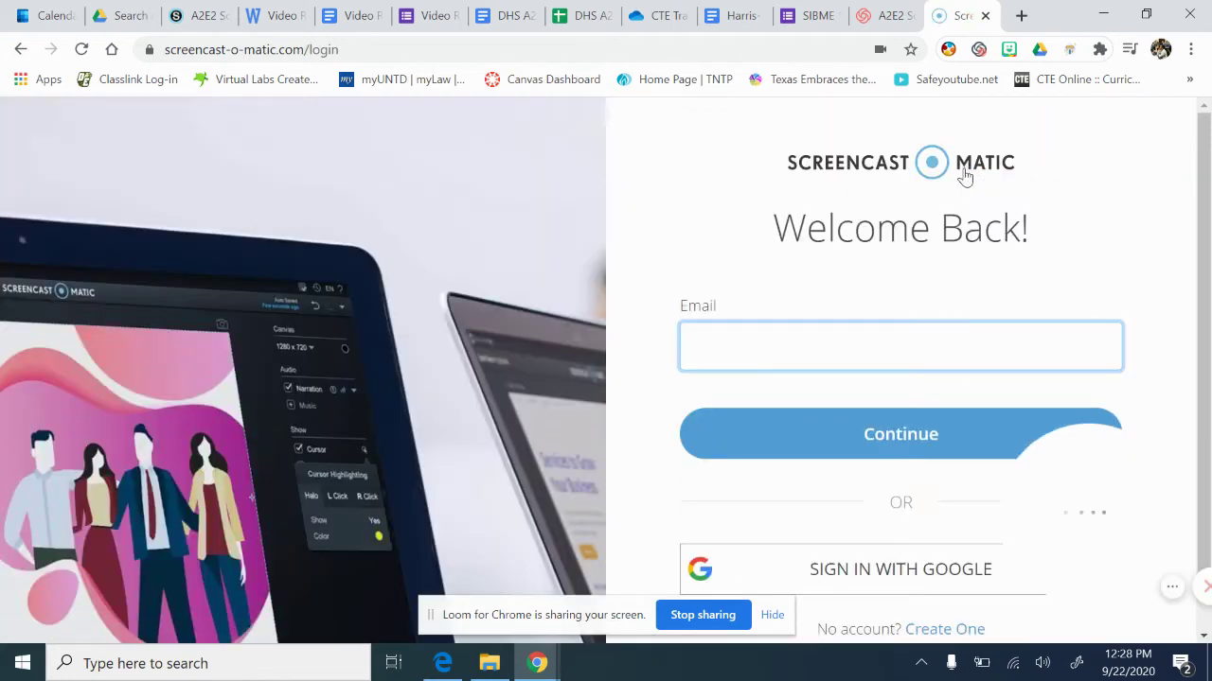
{"action": "scroll", "coordinate": [867, 506], "scroll_direction": "down", "scroll_amount": 1}
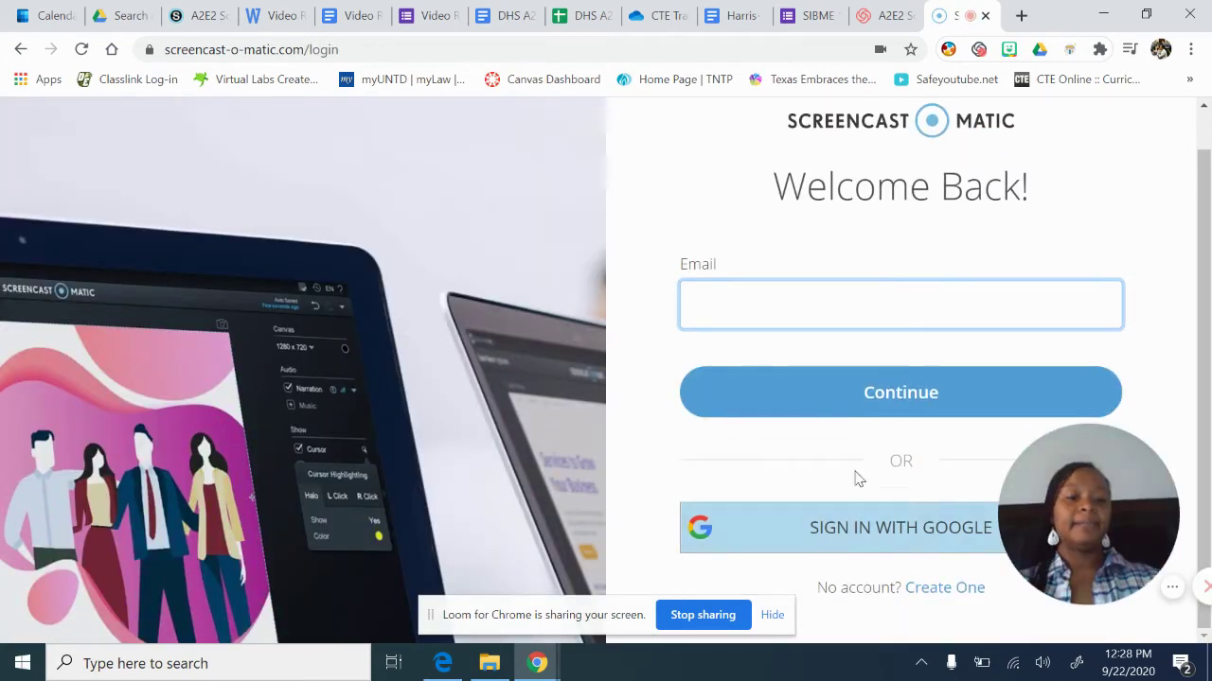
{"action": "left_click", "coordinate": [926, 553]}
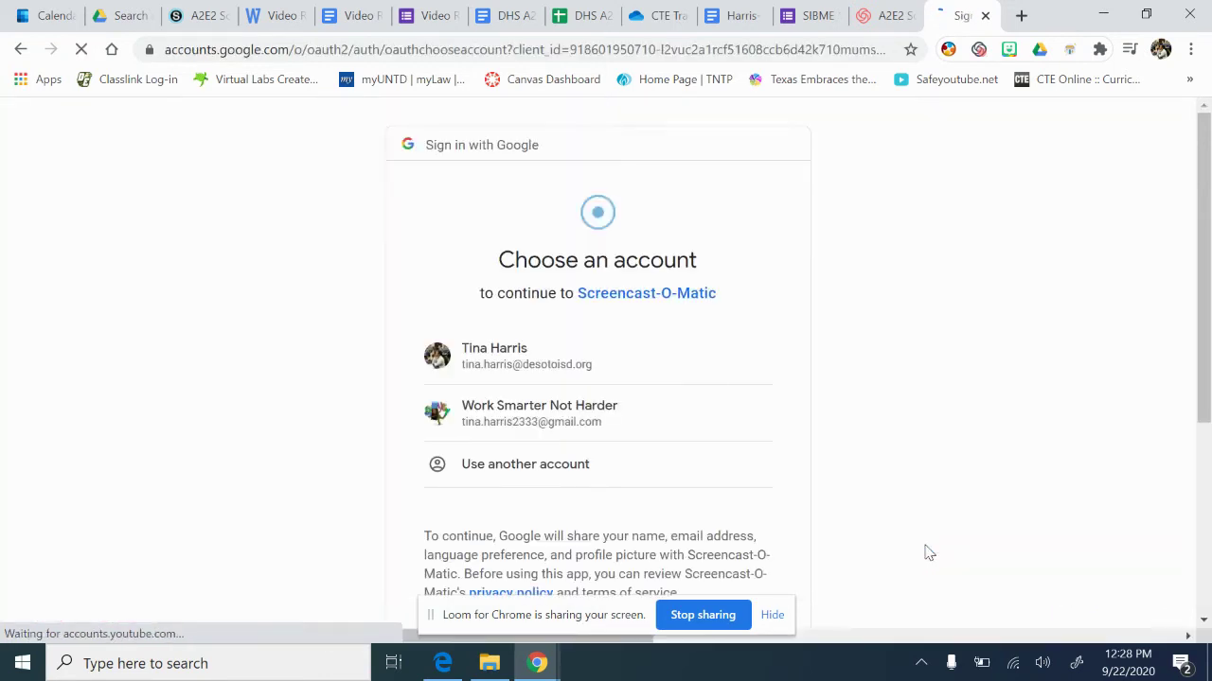
{"action": "left_click", "coordinate": [743, 381]}
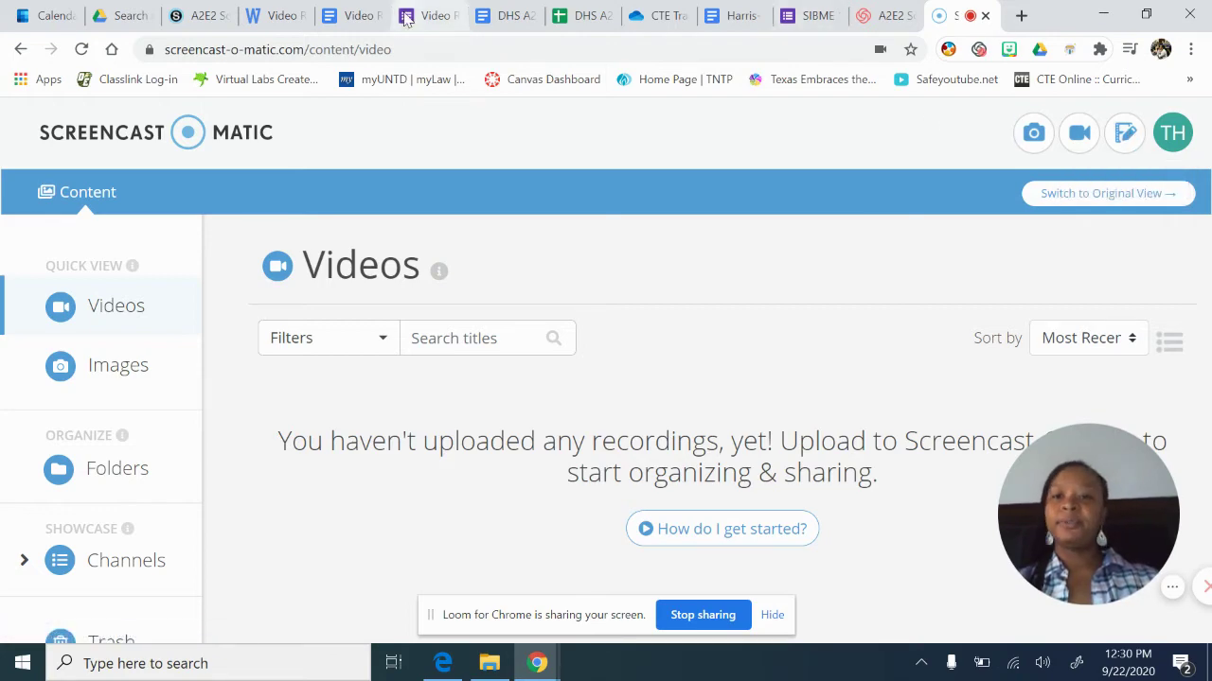
{"action": "left_click", "coordinate": [267, 17]}
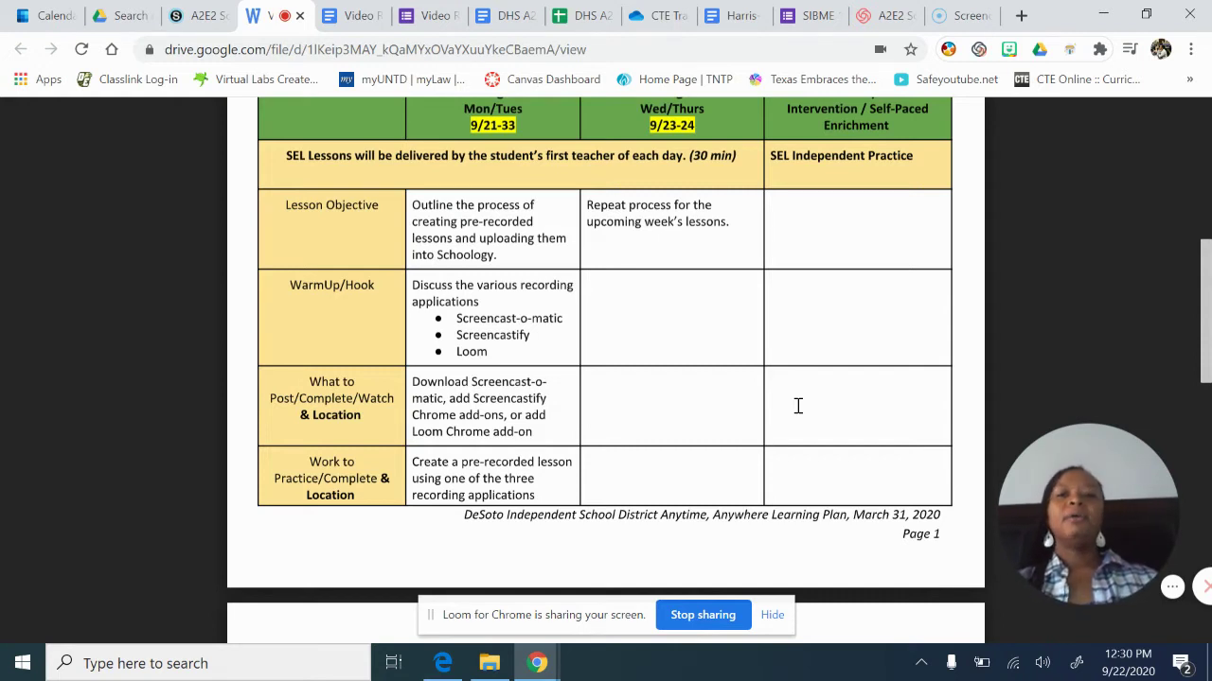
- Search the web for 'chrome addons' and open the Chrome Web Store extensions page
{"action": "left_click", "coordinate": [952, 19]}
{"action": "left_click", "coordinate": [814, 49]}
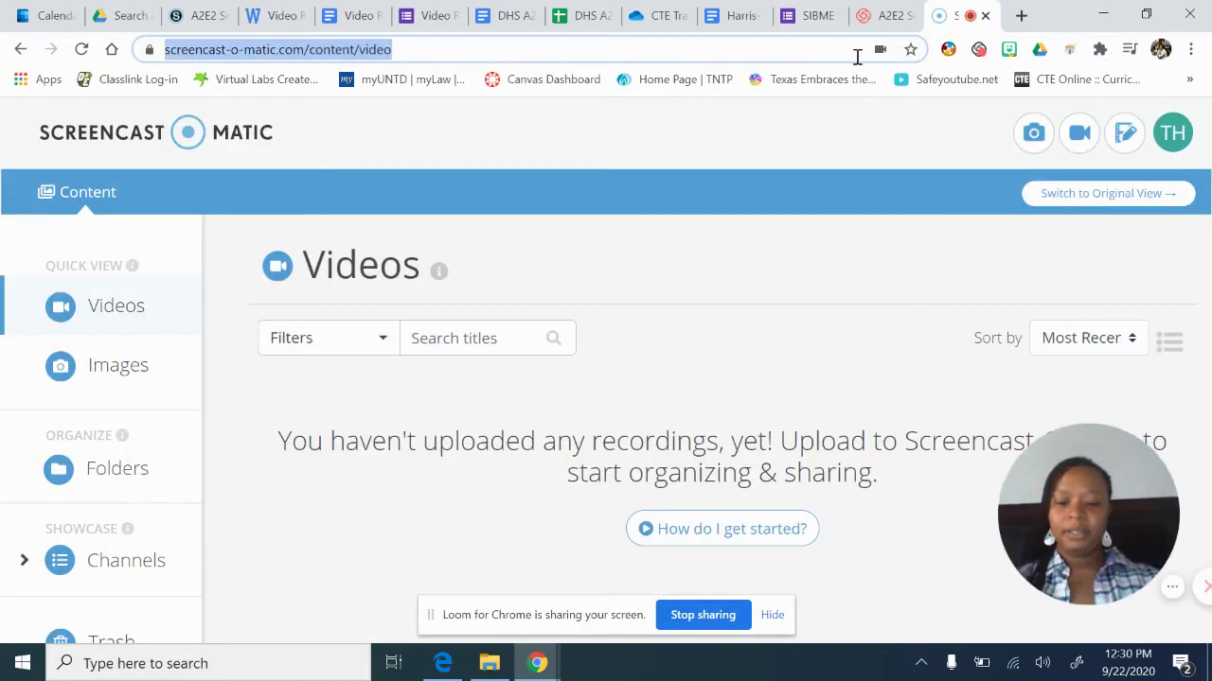
{"action": "type", "text": "chrome add"}
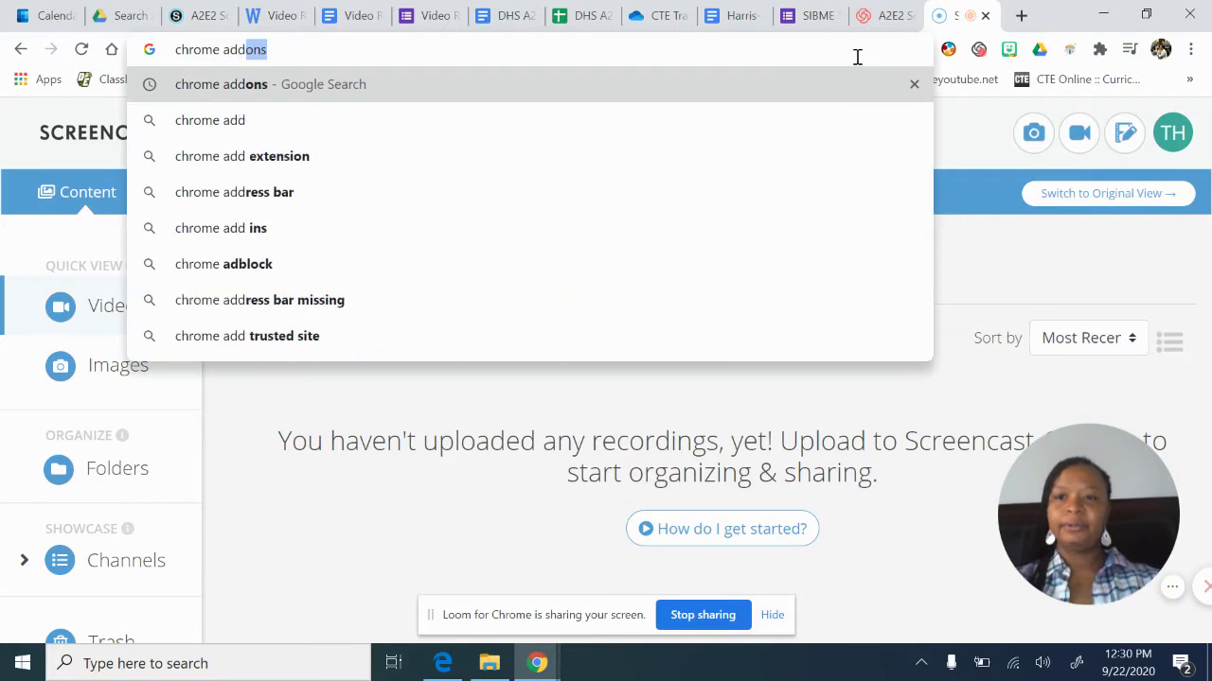
{"action": "key", "text": "Return"}
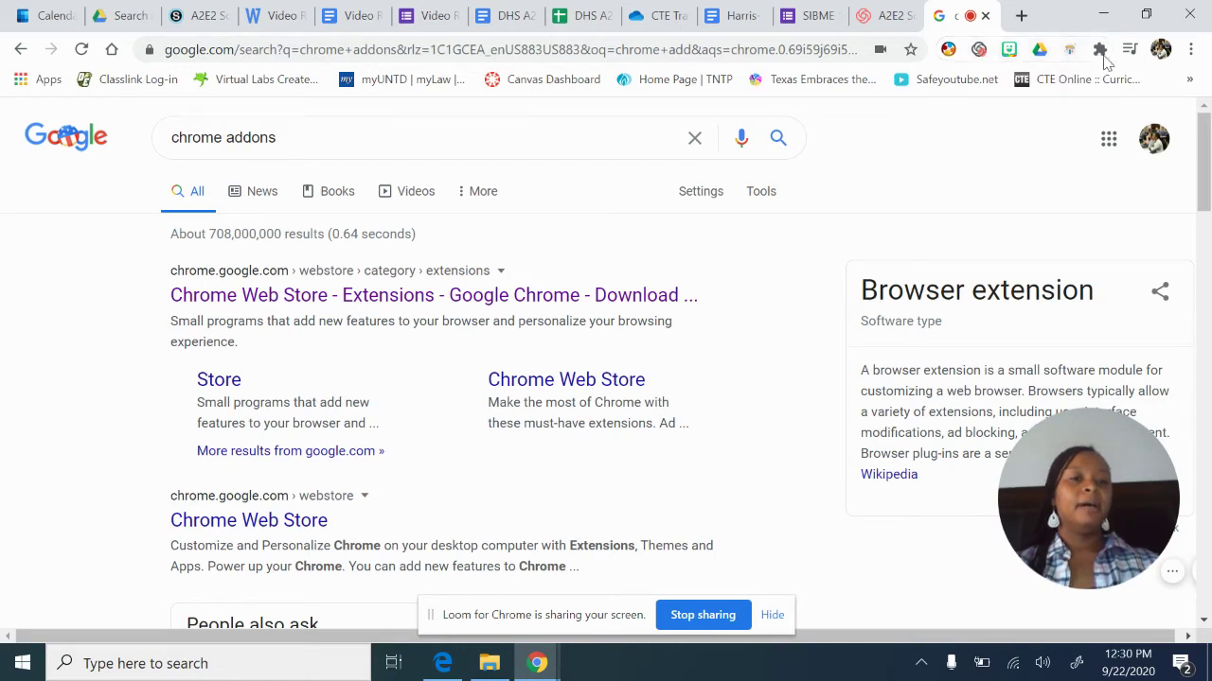
{"action": "left_click", "coordinate": [329, 286]}
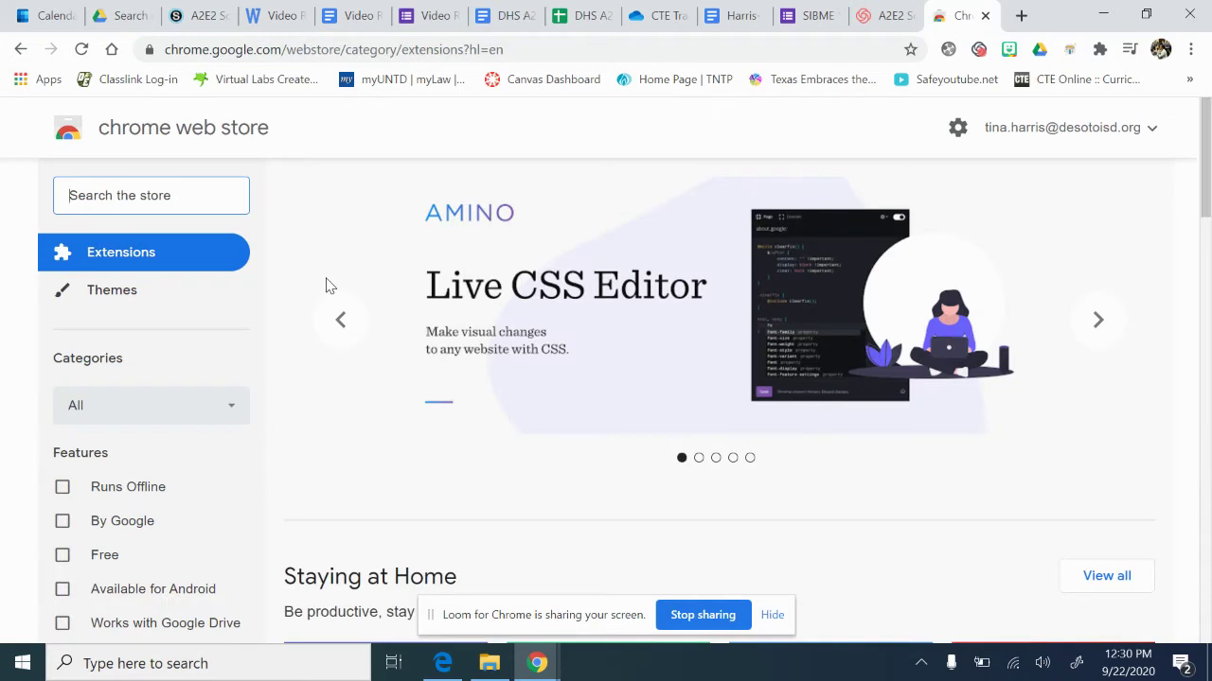
- Search the Chrome Web Store for 'screencastify'
{"action": "left_click", "coordinate": [172, 210]}
{"action": "type", "text": "scr"}
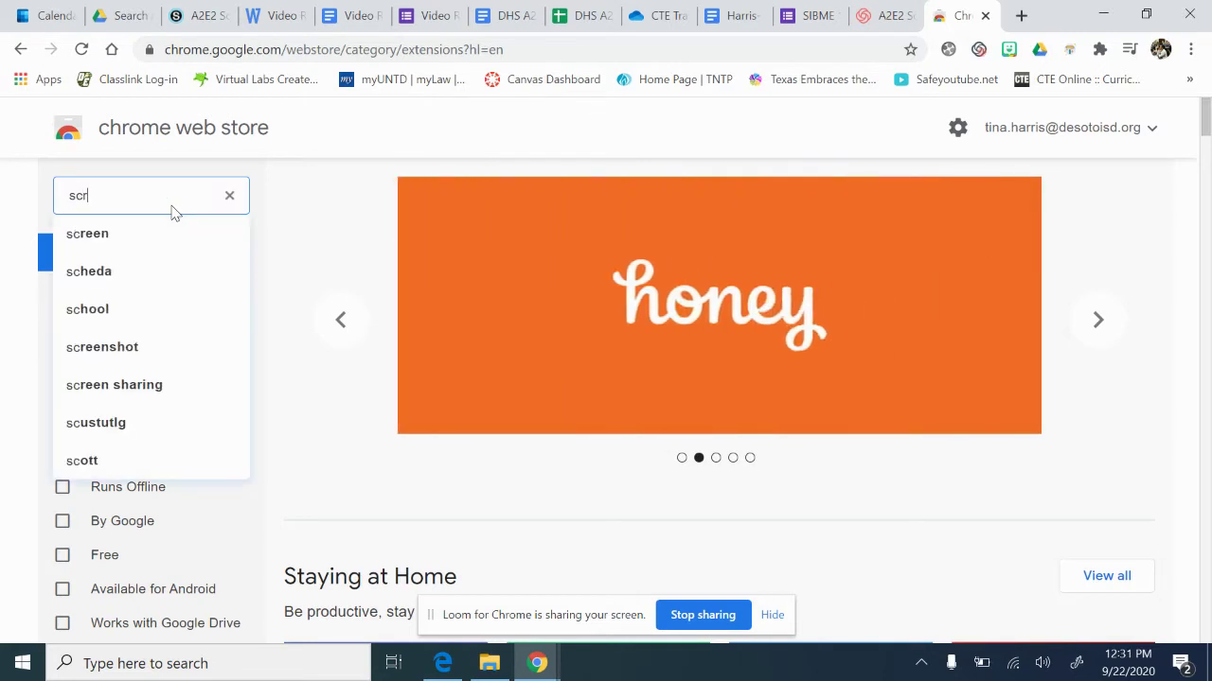
{"action": "type", "text": "eencastify"}
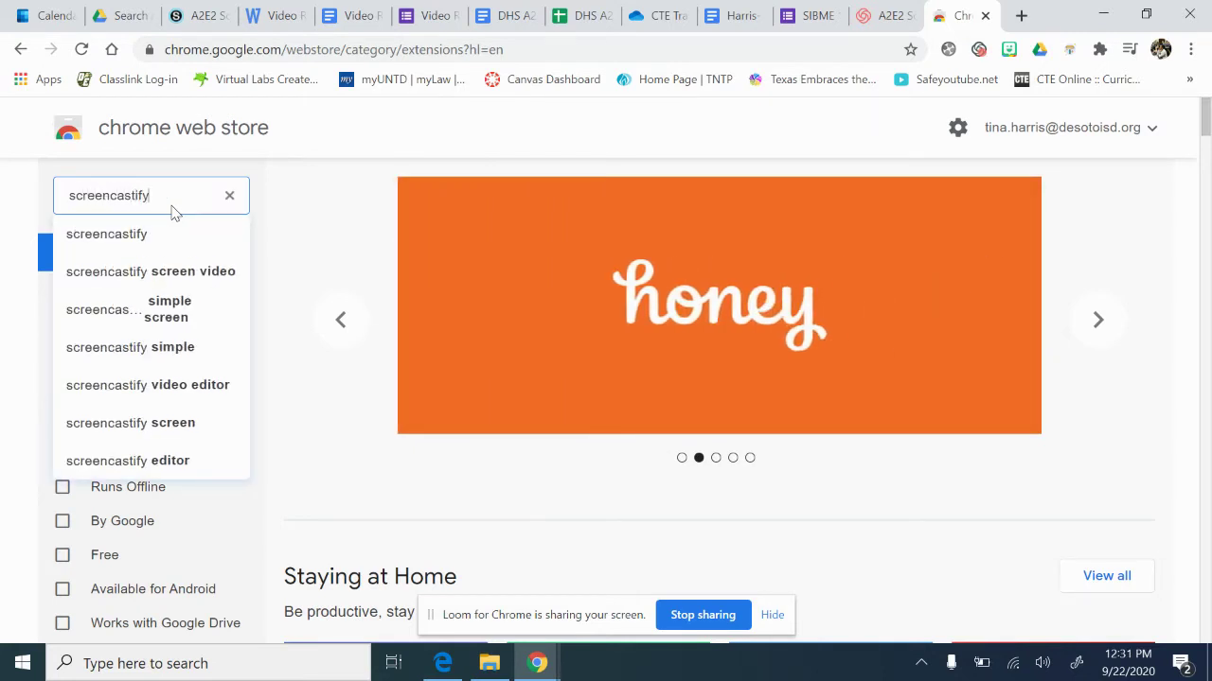
{"action": "key", "text": "Return"}
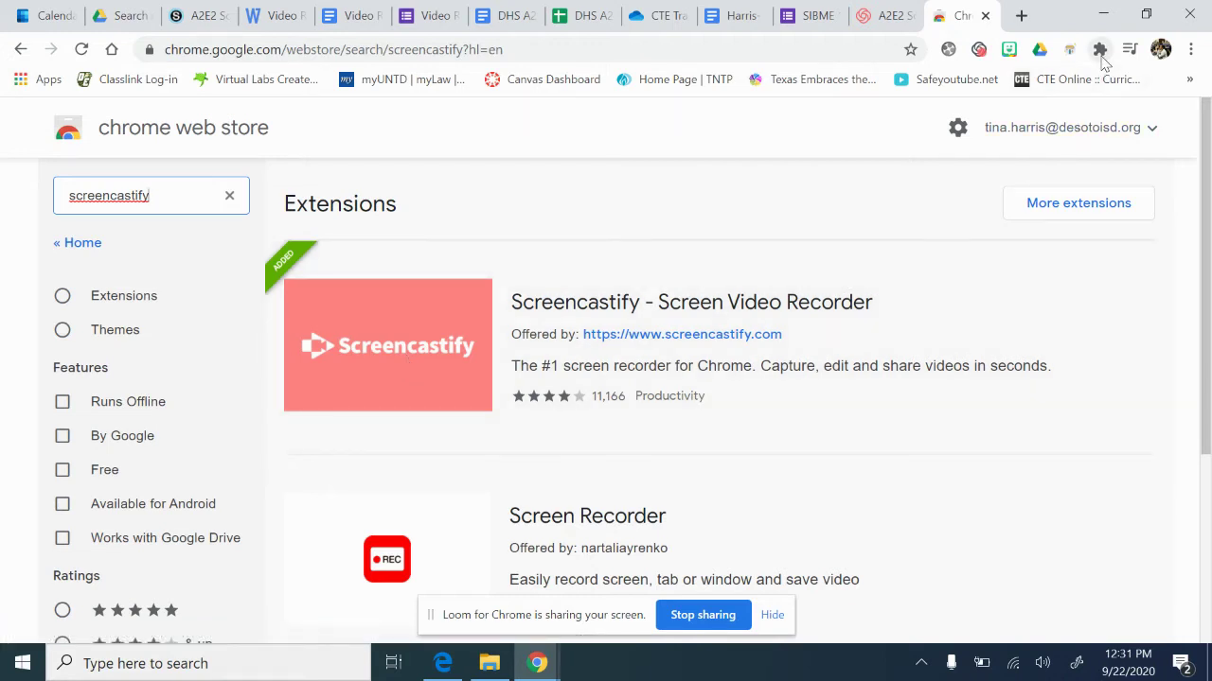
- Check the installed extensions list, then open Screencastify's store details page
{"action": "left_click", "coordinate": [1098, 51]}
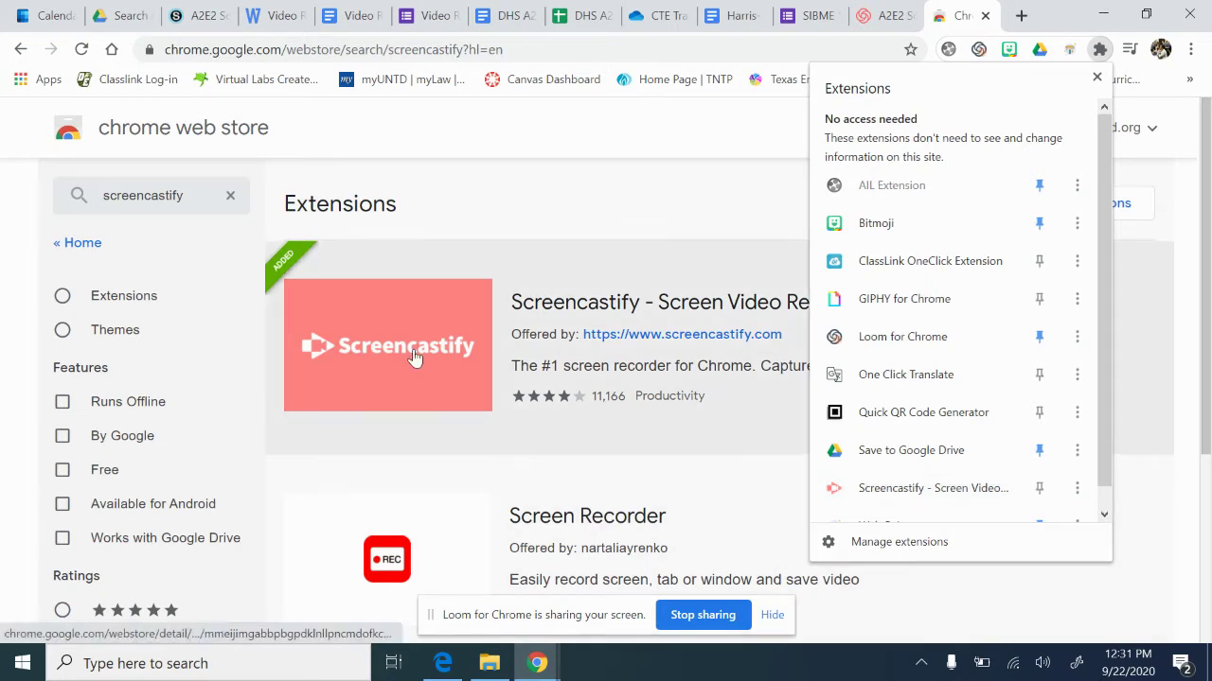
{"action": "left_click", "coordinate": [501, 208]}
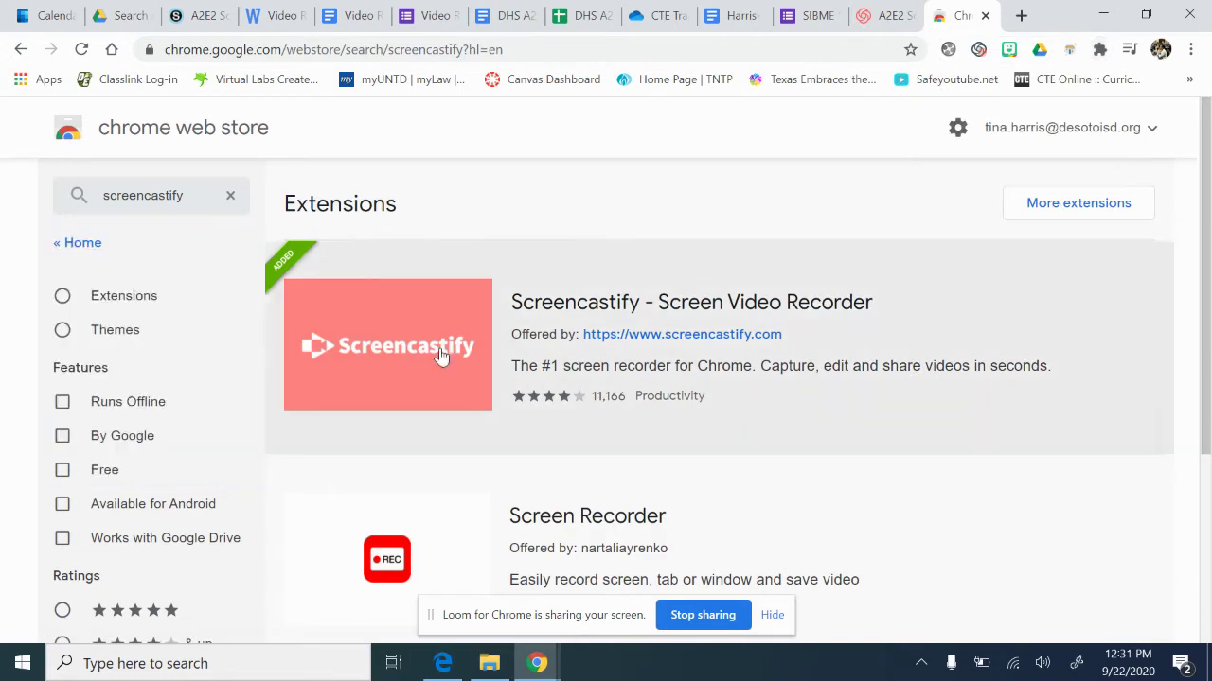
{"action": "left_click", "coordinate": [468, 333]}
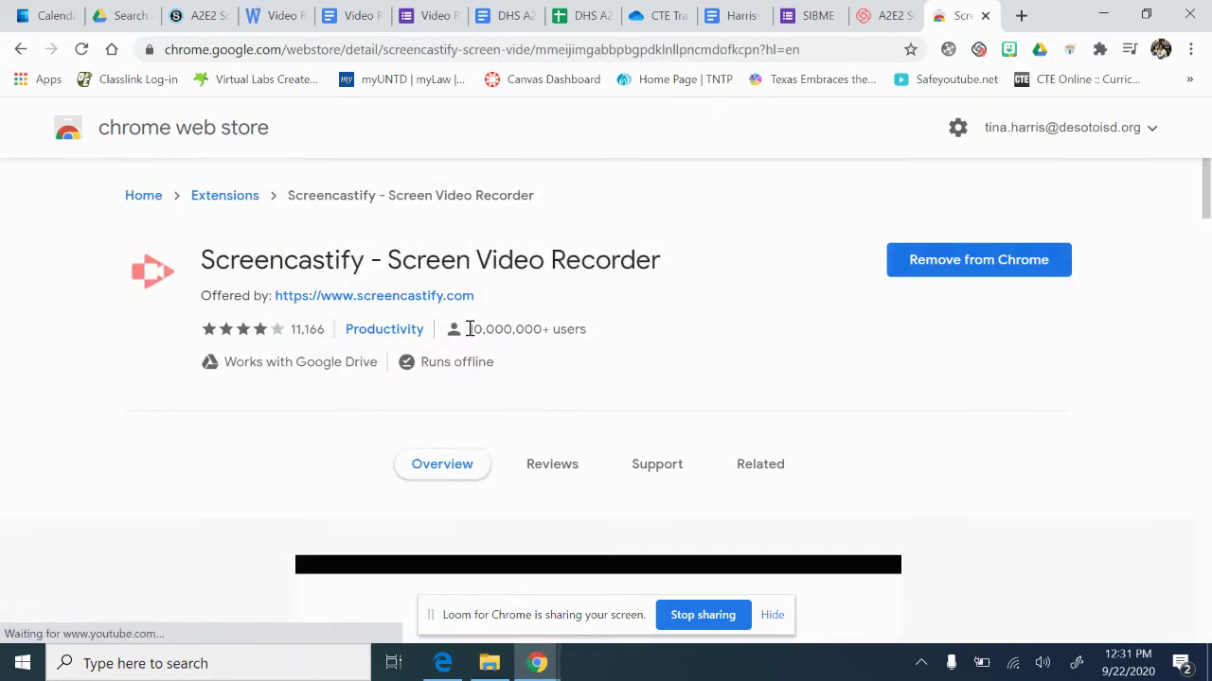
{"action": "scroll", "coordinate": [338, 331], "scroll_direction": "down", "scroll_amount": 2}
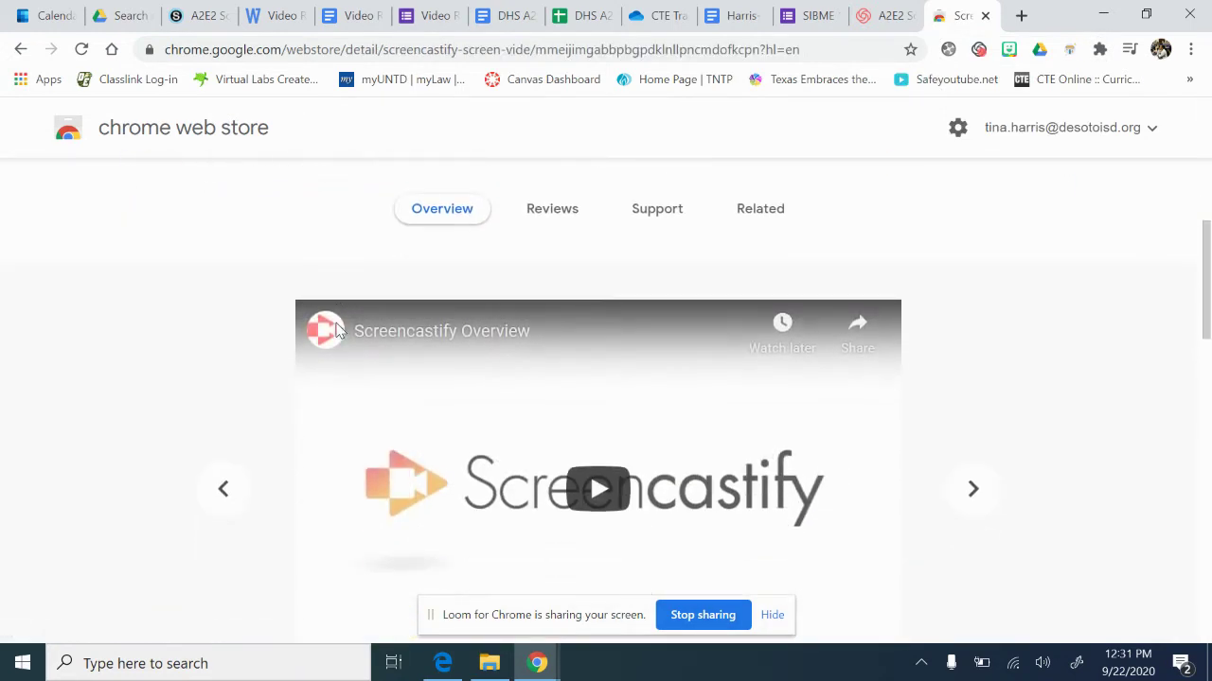
{"action": "scroll", "coordinate": [185, 362], "scroll_direction": "down", "scroll_amount": 1}
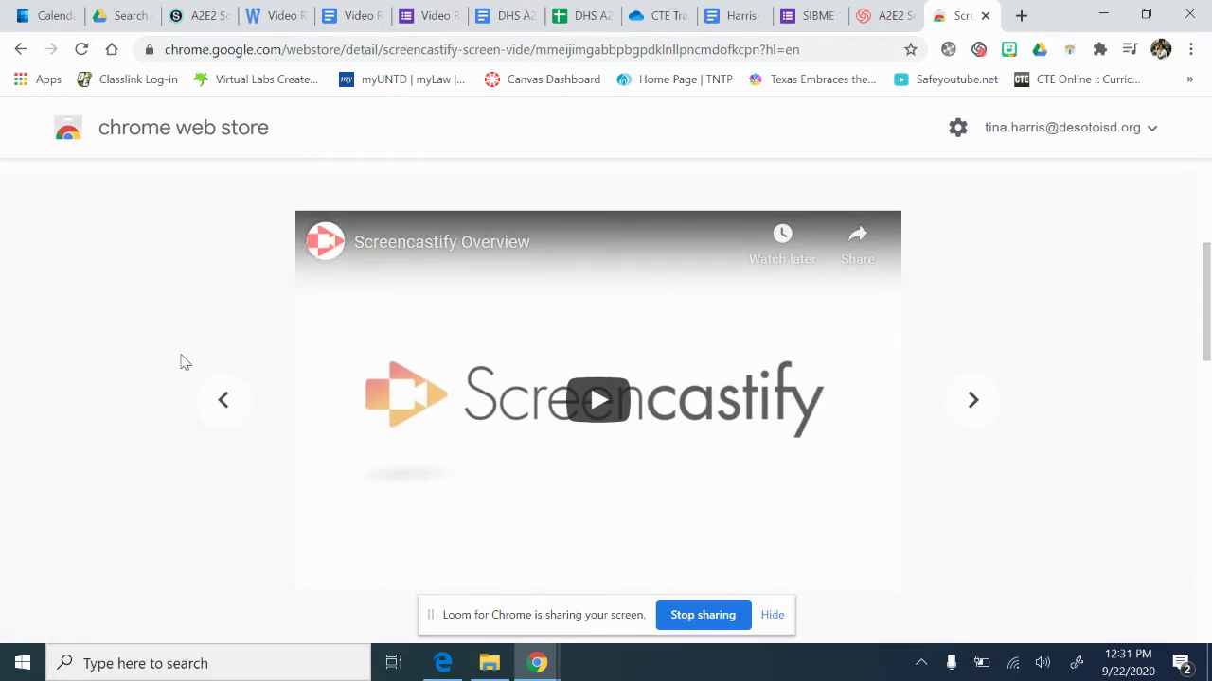
- Browse Screencastify's preview slides and reviews, then return to the Extensions category page
{"action": "left_click", "coordinate": [224, 418]}
{"action": "scroll", "coordinate": [284, 311], "scroll_direction": "up", "scroll_amount": 2}
{"action": "left_click", "coordinate": [564, 275]}
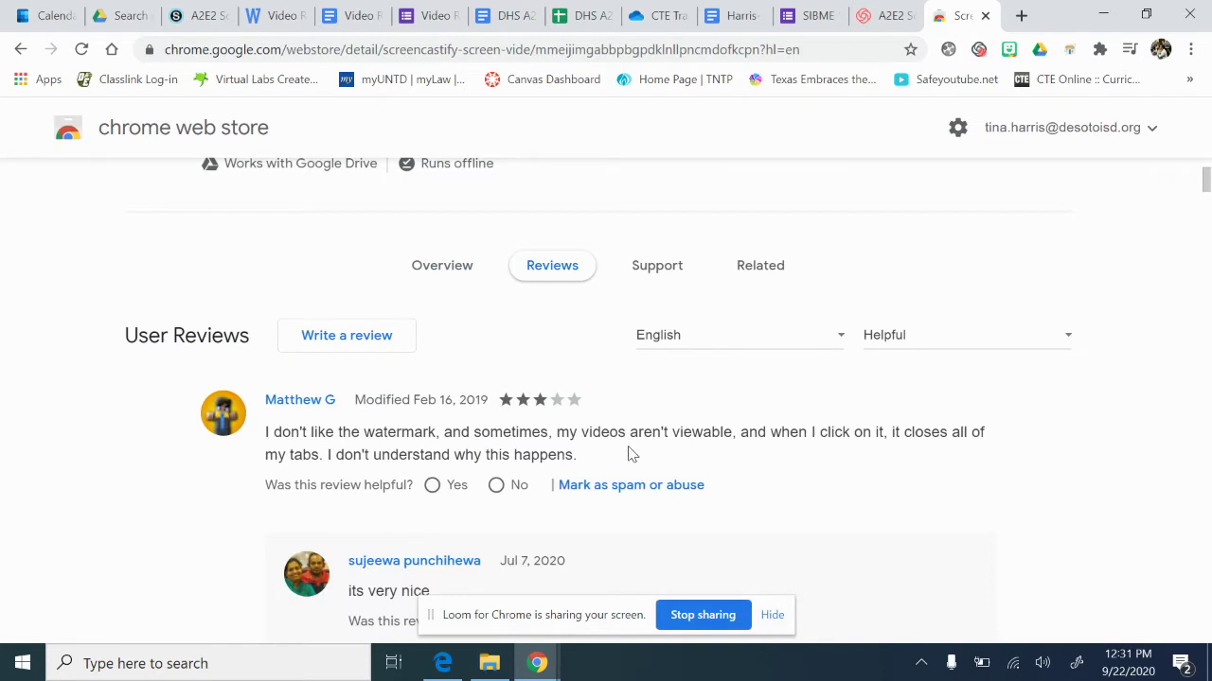
{"action": "left_click", "coordinate": [447, 276]}
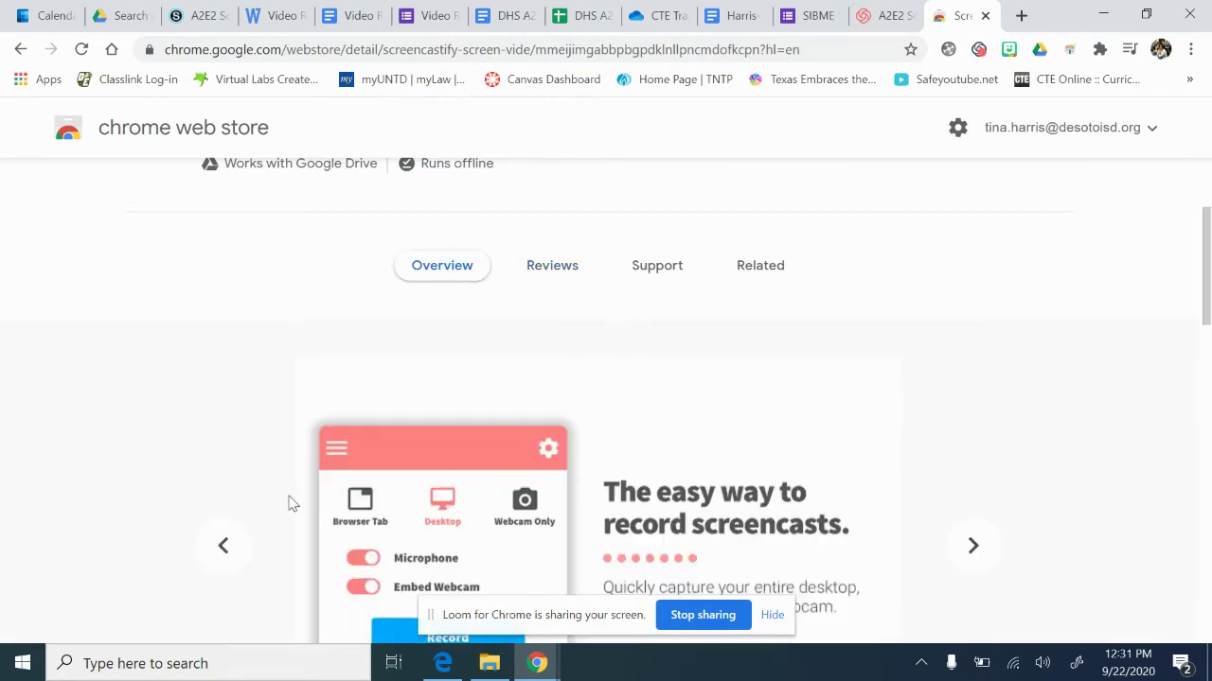
{"action": "left_click", "coordinate": [243, 543]}
{"action": "left_click", "coordinate": [21, 49]}
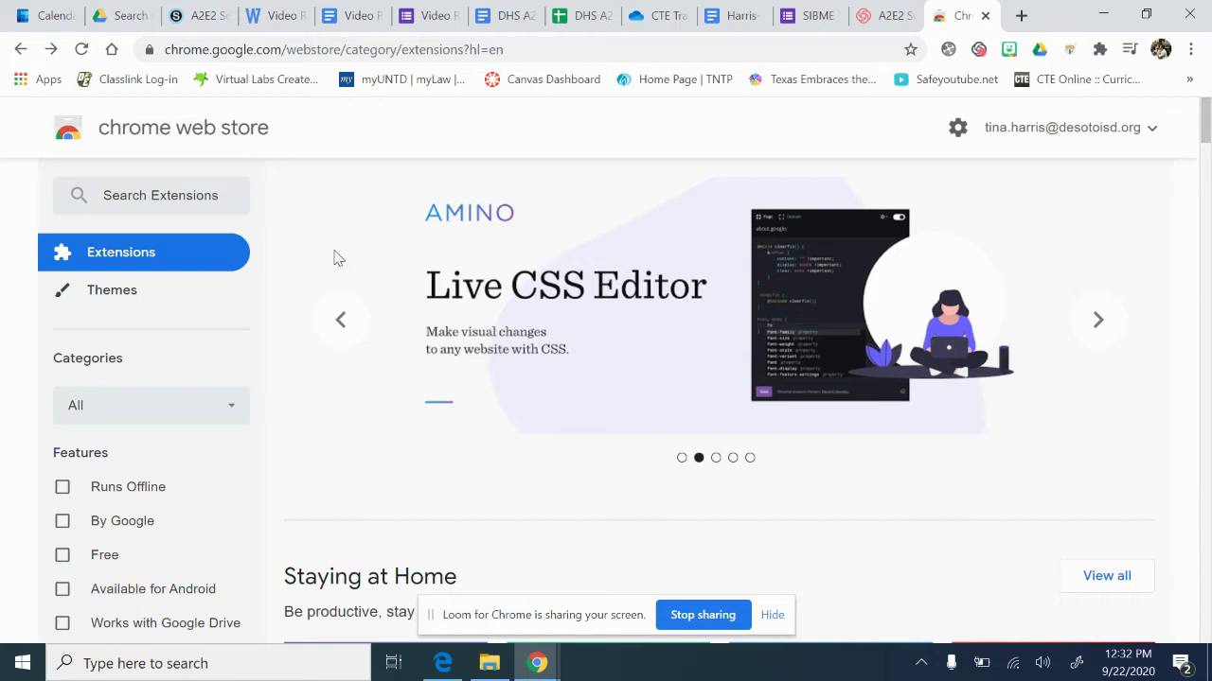
{"action": "mouse_move", "coordinate": [514, 189]}
- Launch Screencastify and sign in with the school Google account, allowing Google Drive access
{"action": "left_click", "coordinate": [1100, 49]}
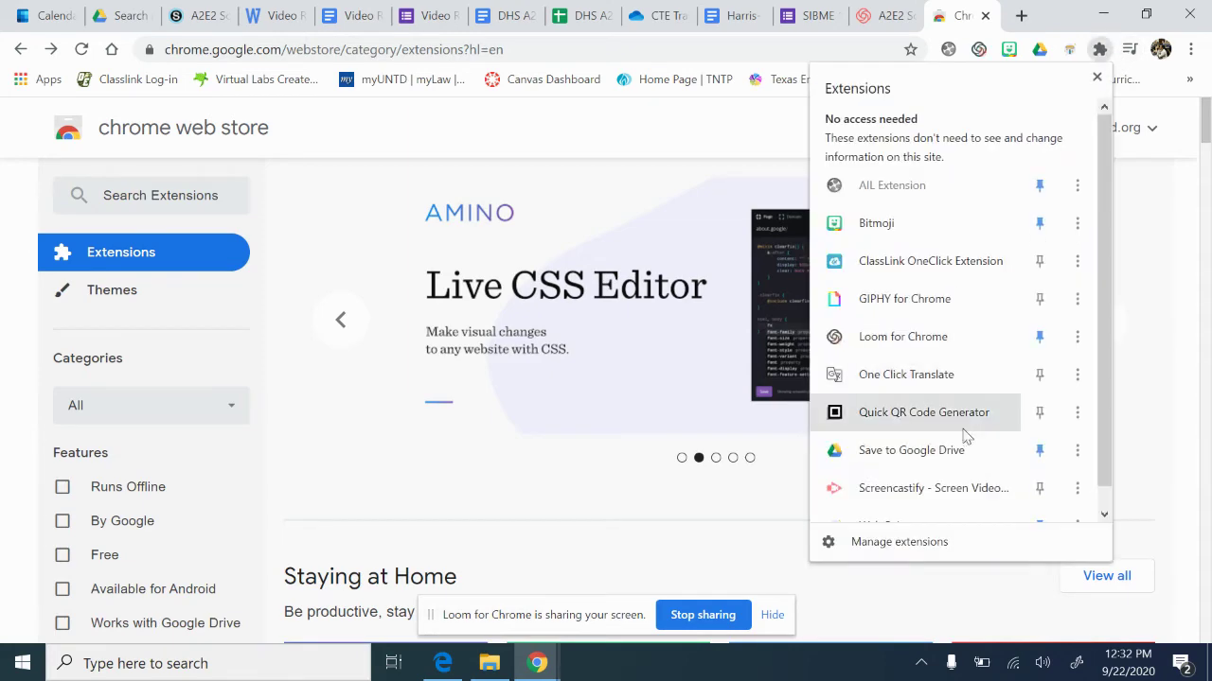
{"action": "left_click", "coordinate": [947, 493]}
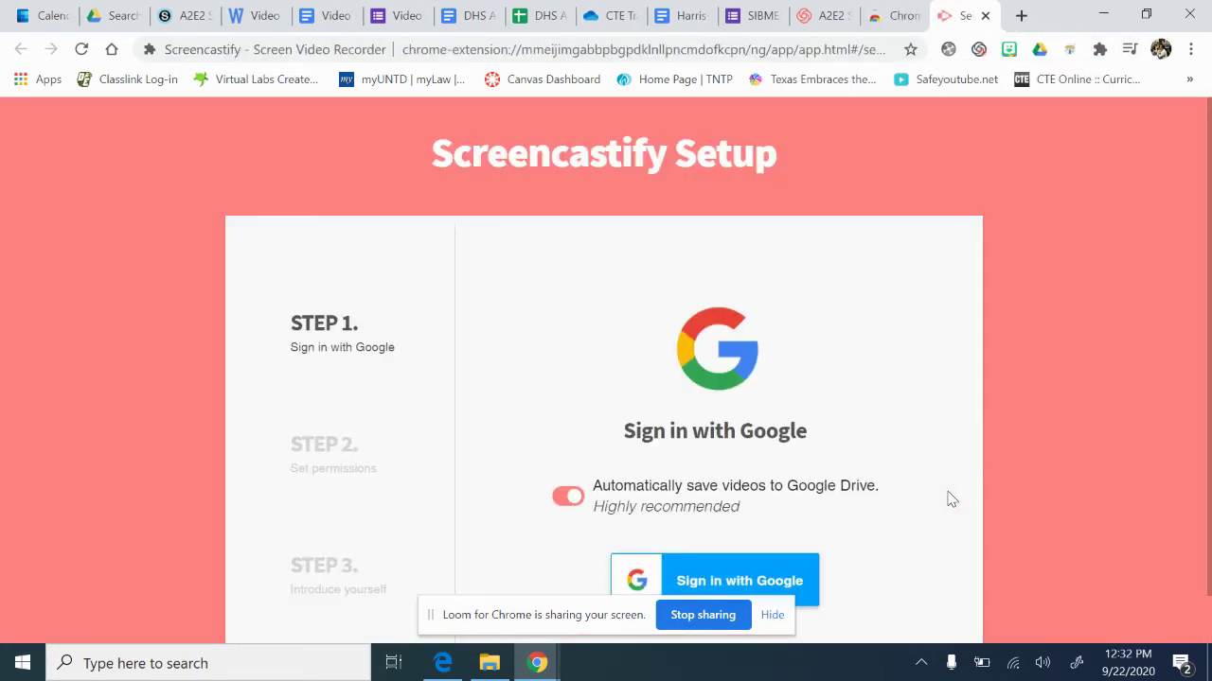
{"action": "scroll", "coordinate": [717, 478], "scroll_direction": "down", "scroll_amount": 1}
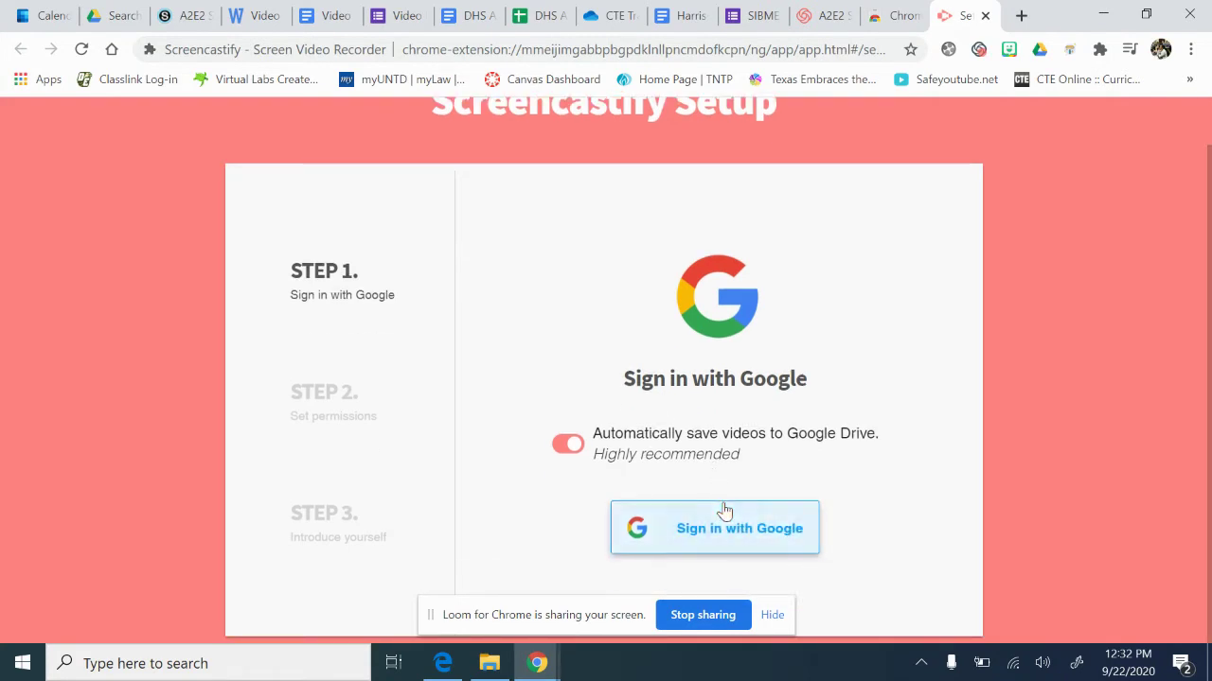
{"action": "left_click", "coordinate": [724, 511]}
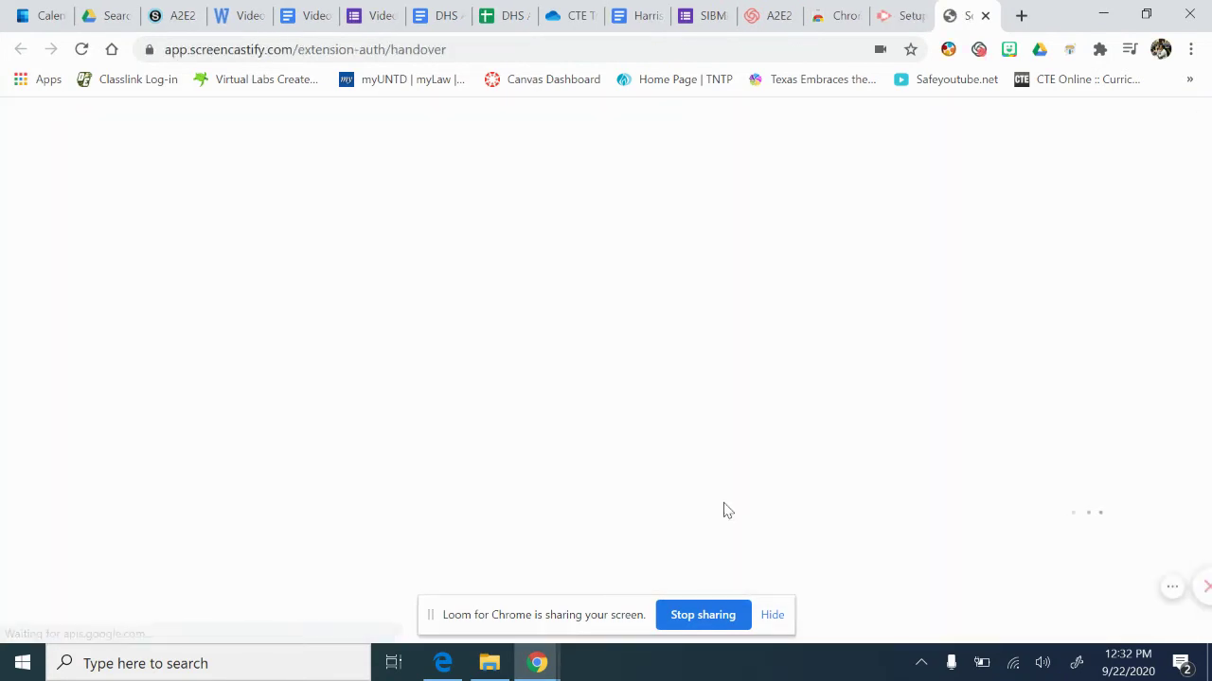
{"action": "left_click", "coordinate": [631, 353]}
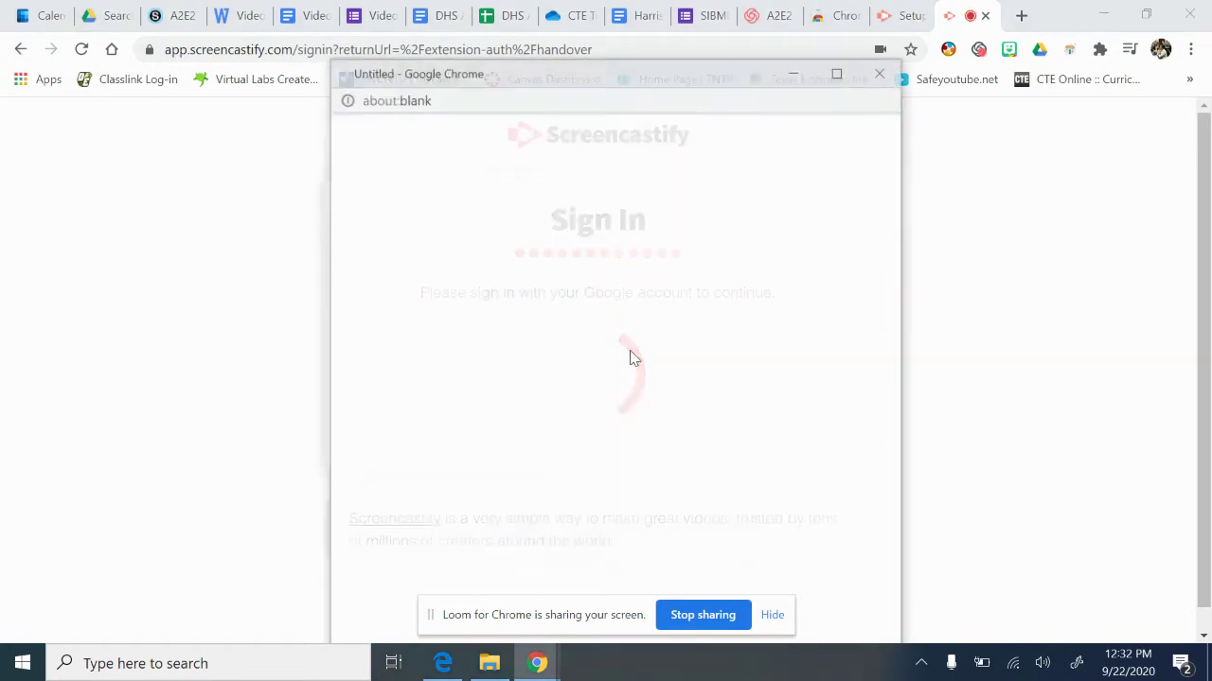
{"action": "left_click", "coordinate": [587, 367]}
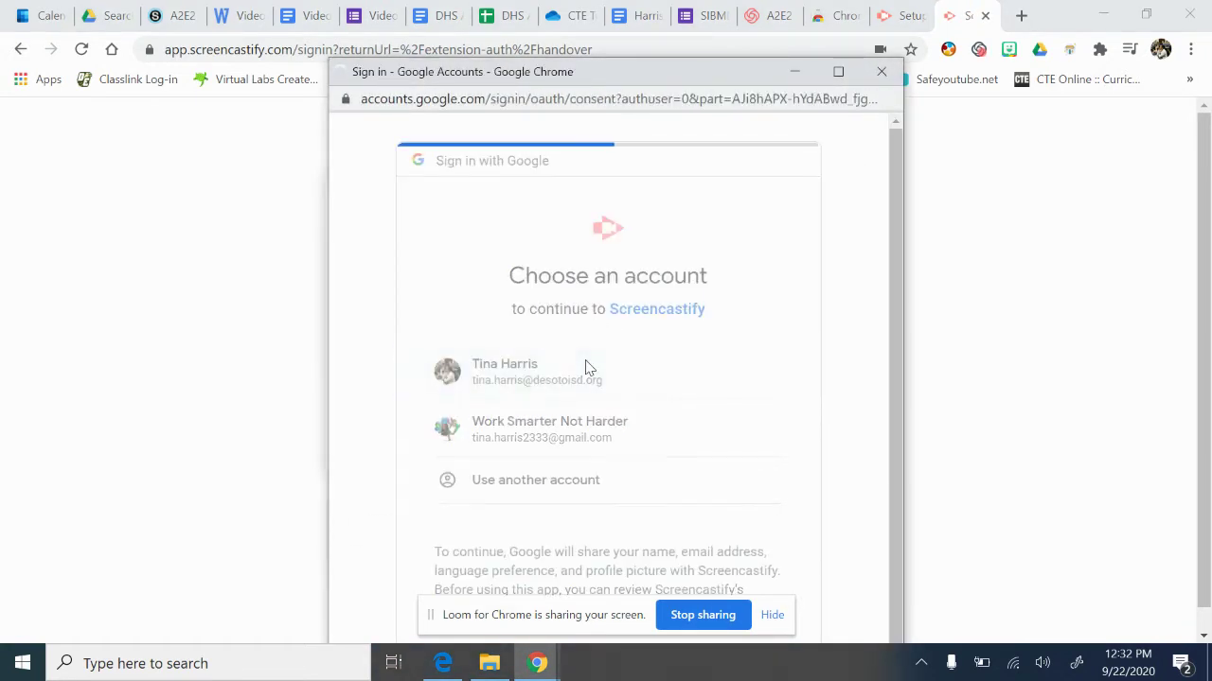
{"action": "scroll", "coordinate": [619, 420], "scroll_direction": "down", "scroll_amount": 3}
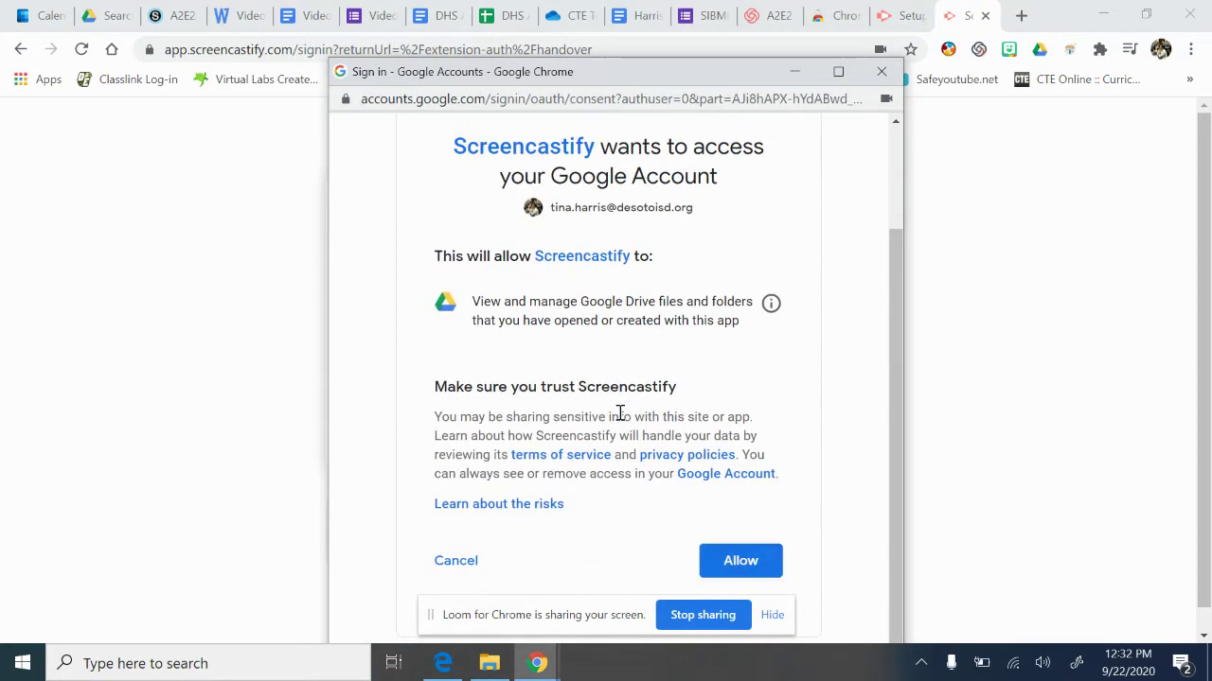
{"action": "left_click", "coordinate": [727, 561]}
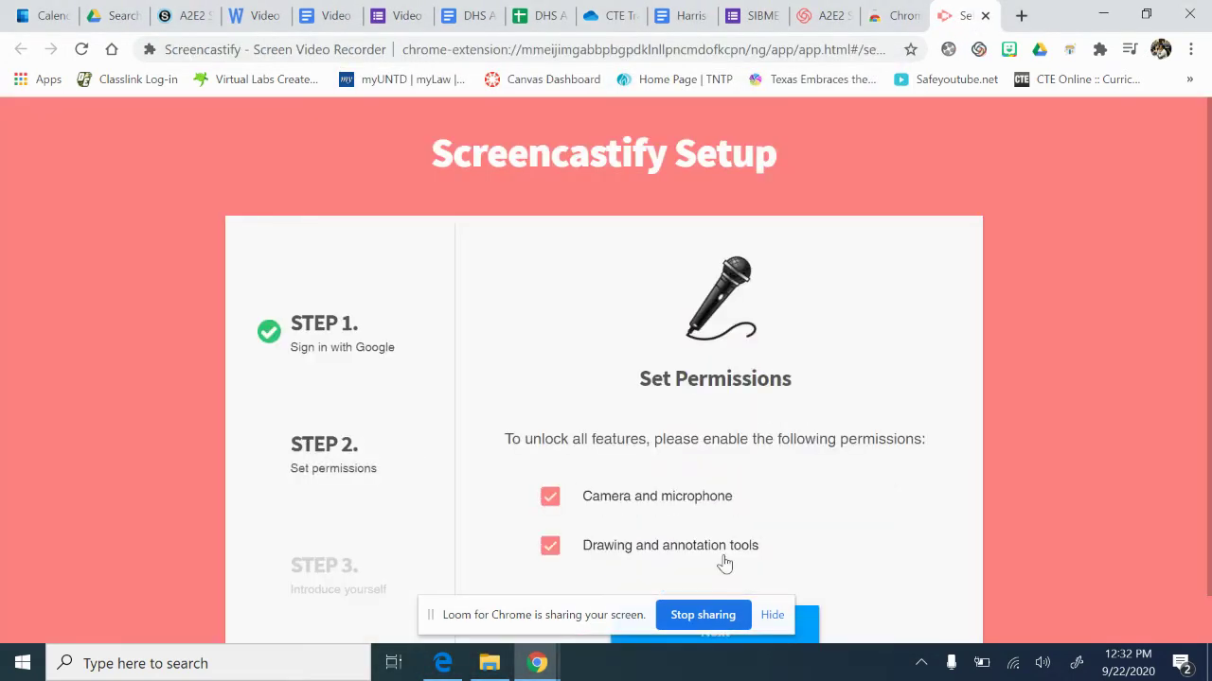
- Continue setup, deny the extra permissions, and close the Screencastify setup tab
{"action": "scroll", "coordinate": [480, 512], "scroll_direction": "down", "scroll_amount": 2}
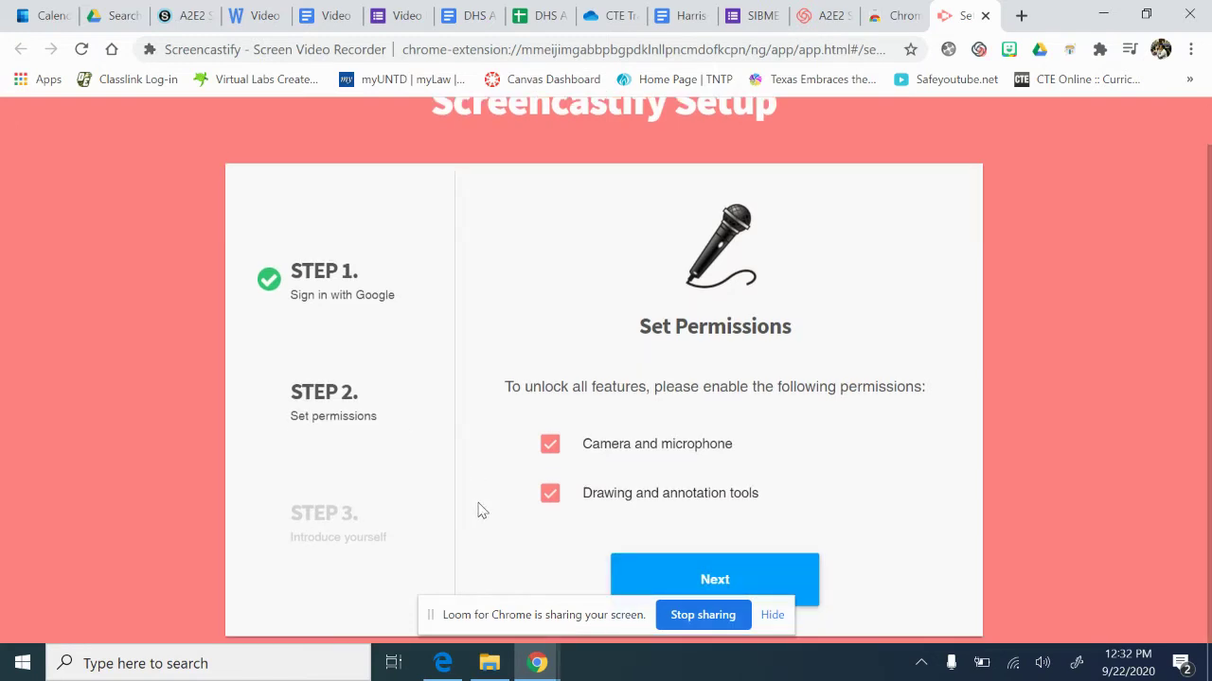
{"action": "left_click", "coordinate": [715, 576]}
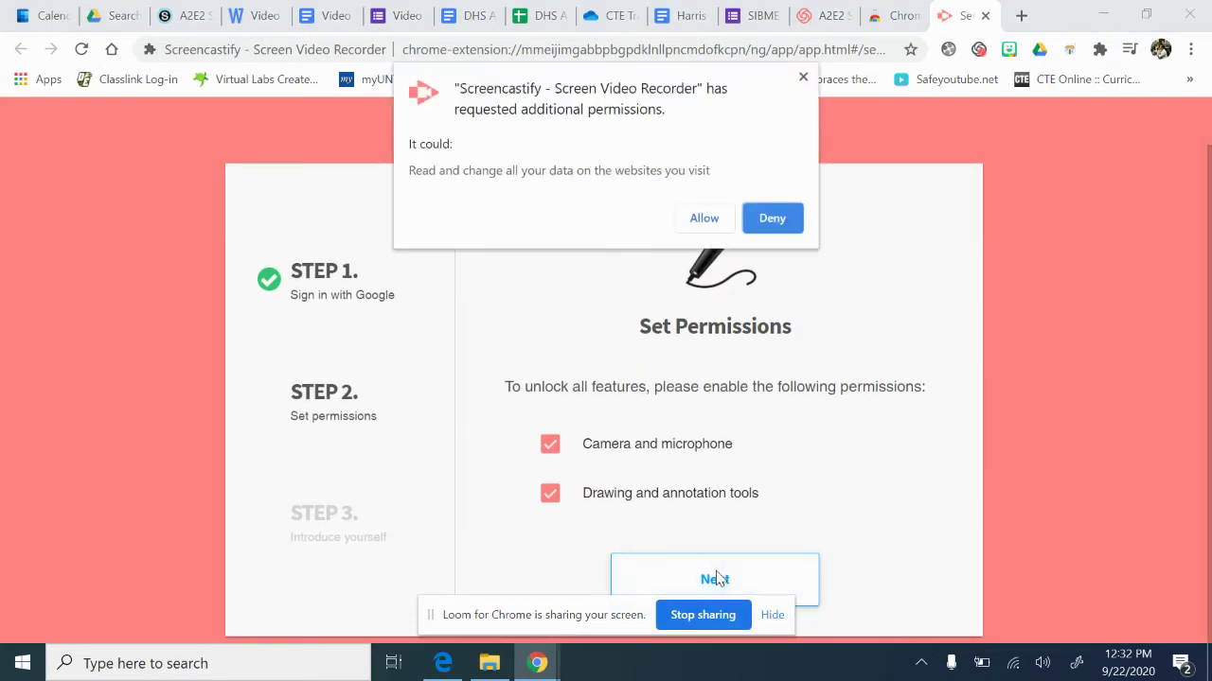
{"action": "left_click", "coordinate": [774, 222]}
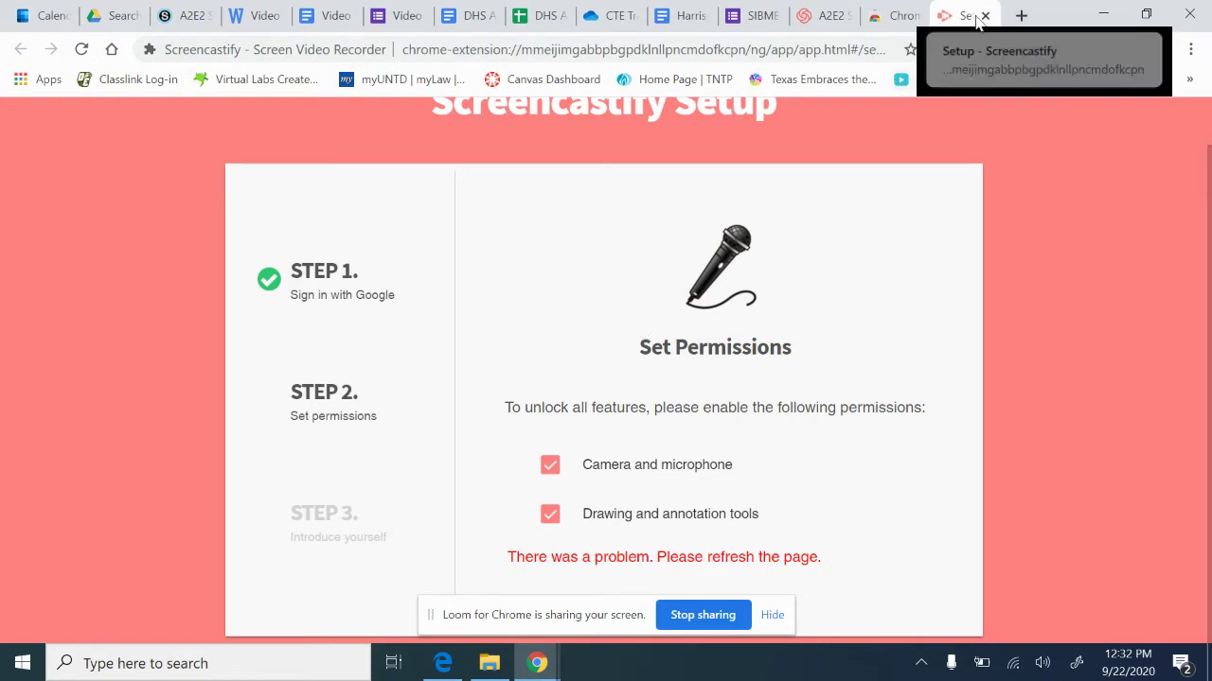
{"action": "left_click", "coordinate": [985, 16]}
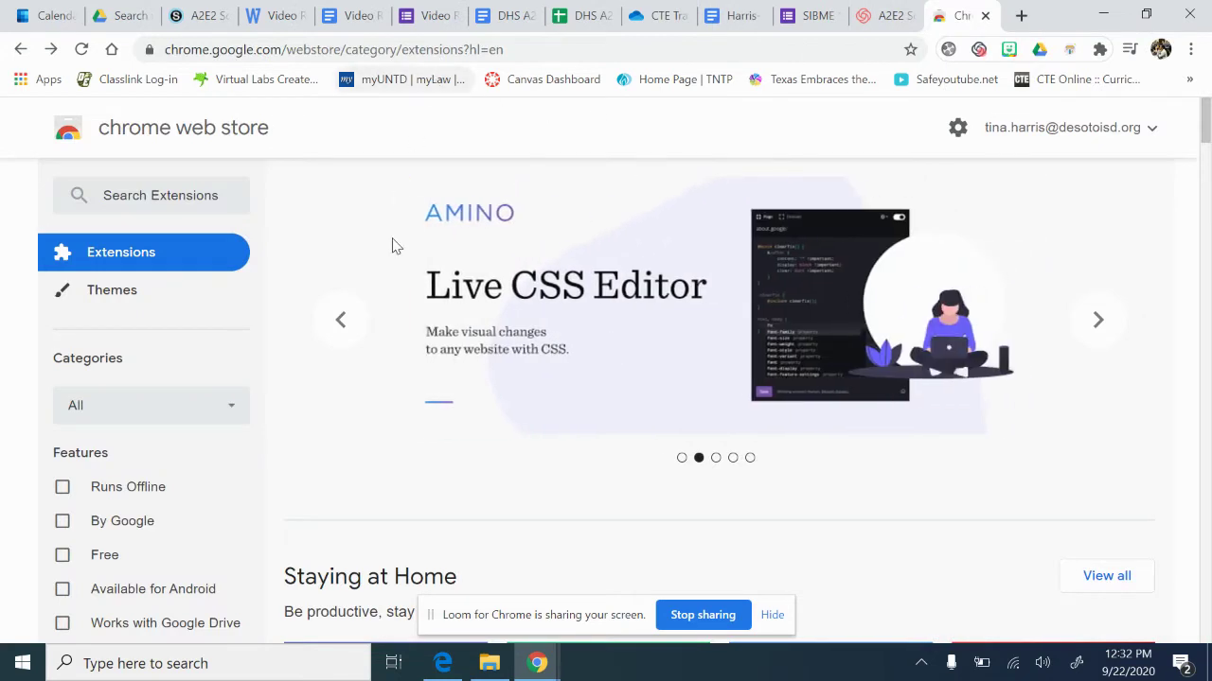
- Search the store for 'loom' and open Loom for Chrome's details, checking its reviews
{"action": "left_click", "coordinate": [179, 194]}
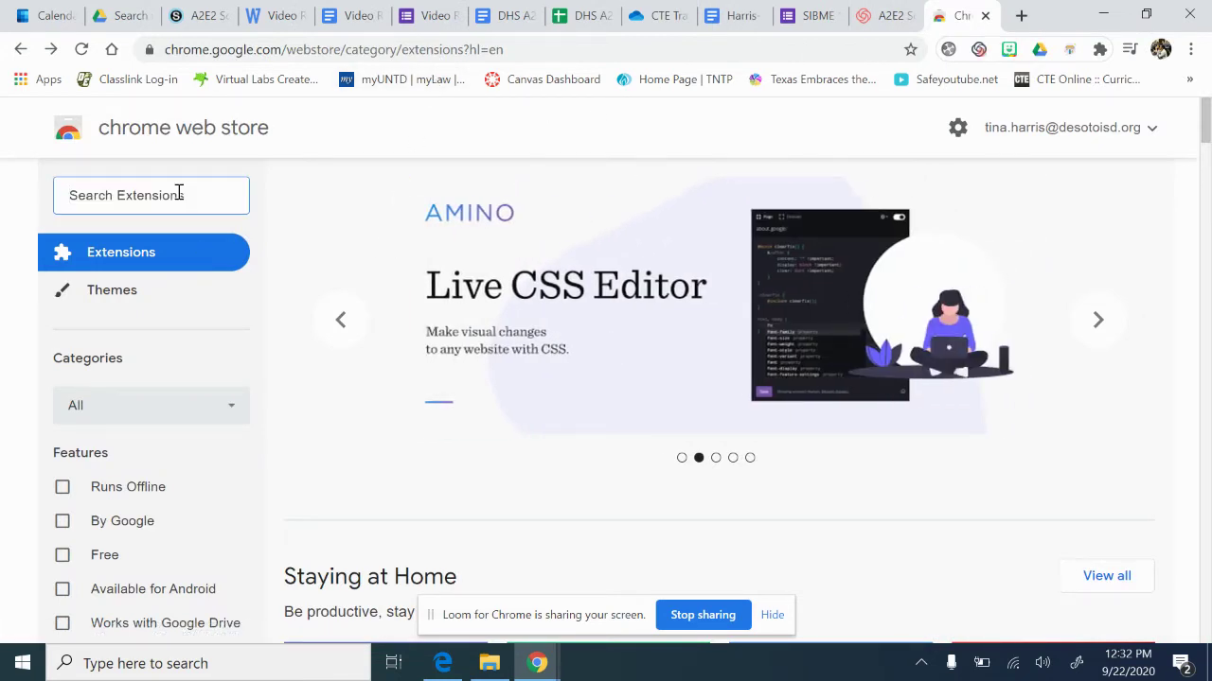
{"action": "type", "text": "loom"}
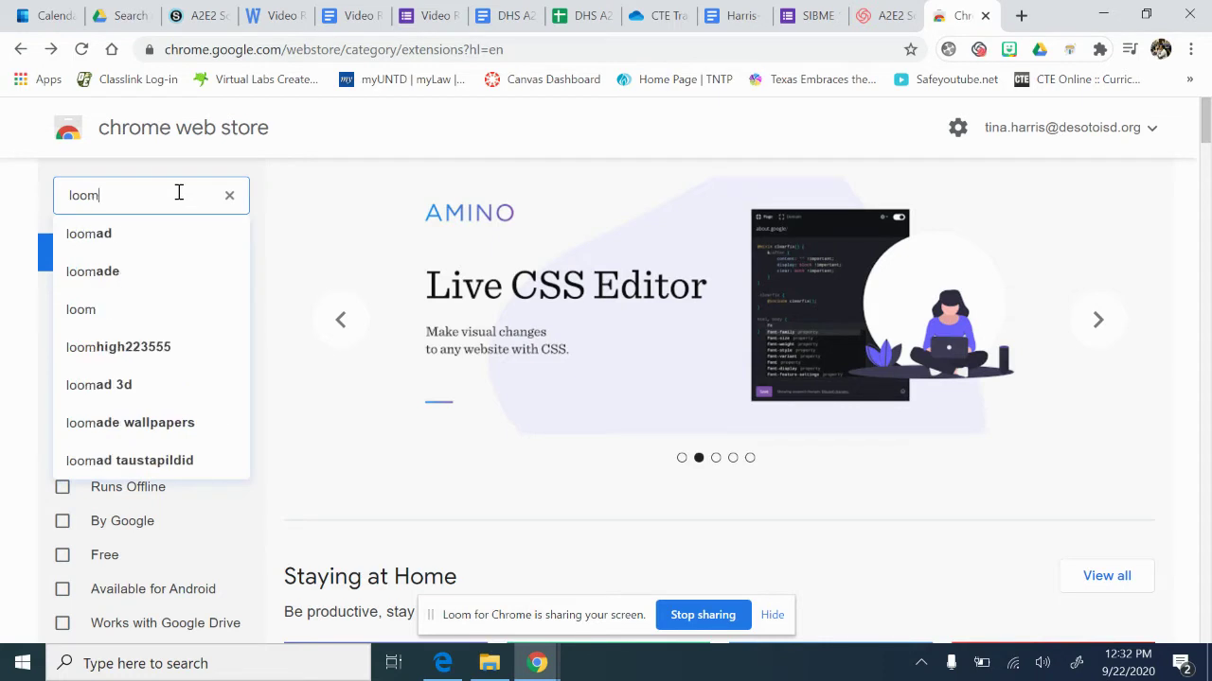
{"action": "key", "text": "Return"}
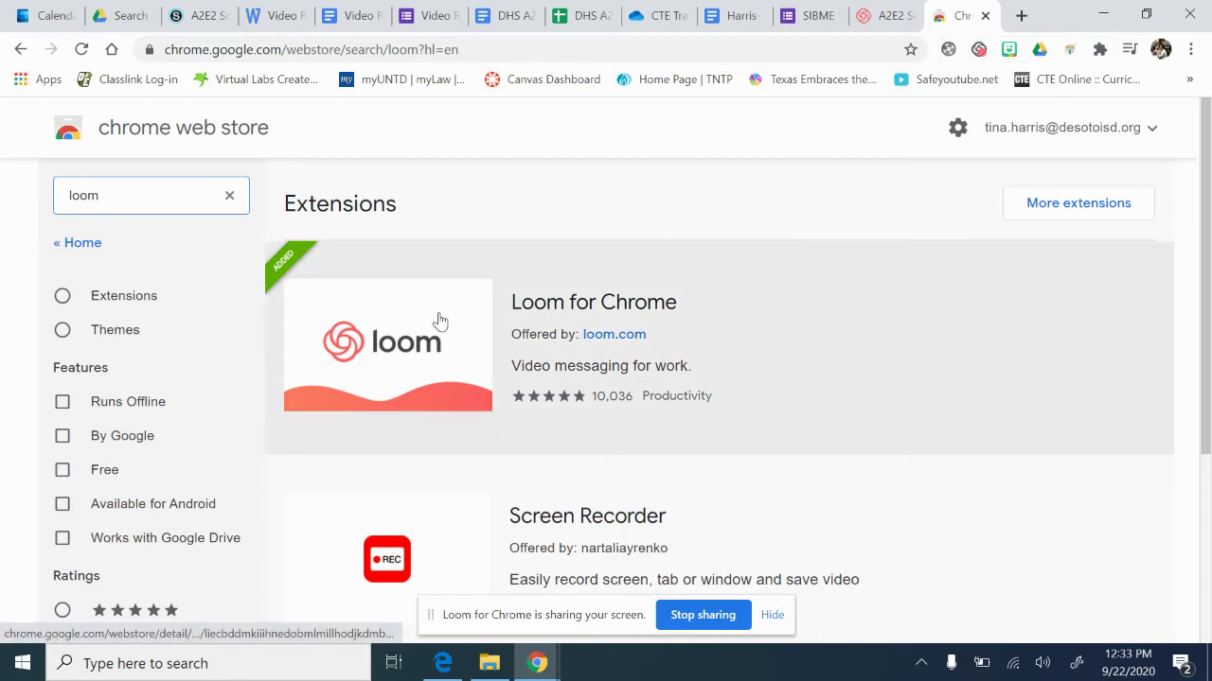
{"action": "left_click", "coordinate": [439, 321]}
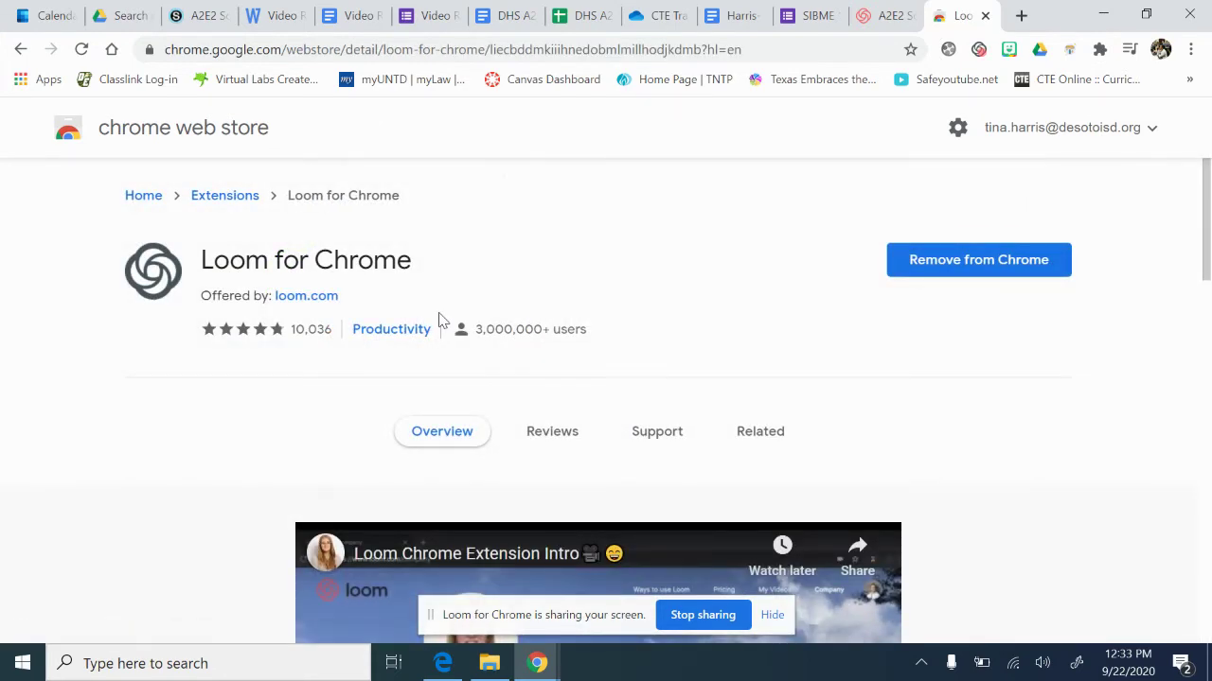
{"action": "scroll", "coordinate": [355, 422], "scroll_direction": "down", "scroll_amount": 3}
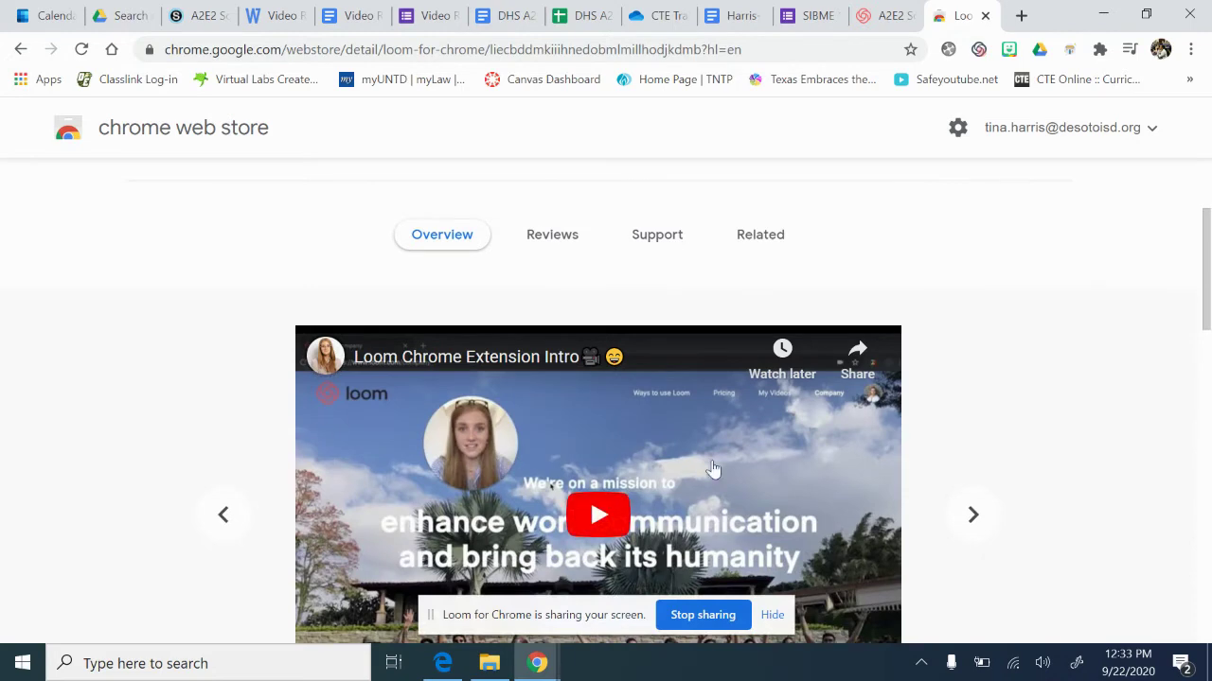
{"action": "left_click", "coordinate": [553, 237]}
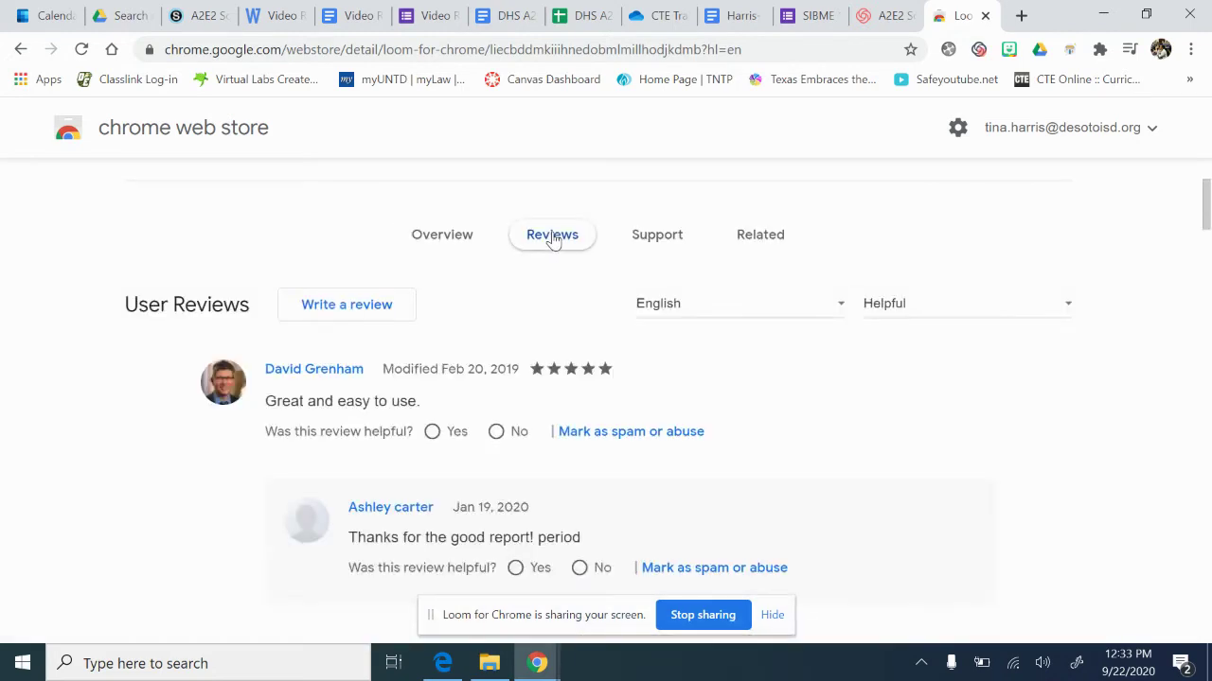
{"action": "left_click", "coordinate": [467, 245]}
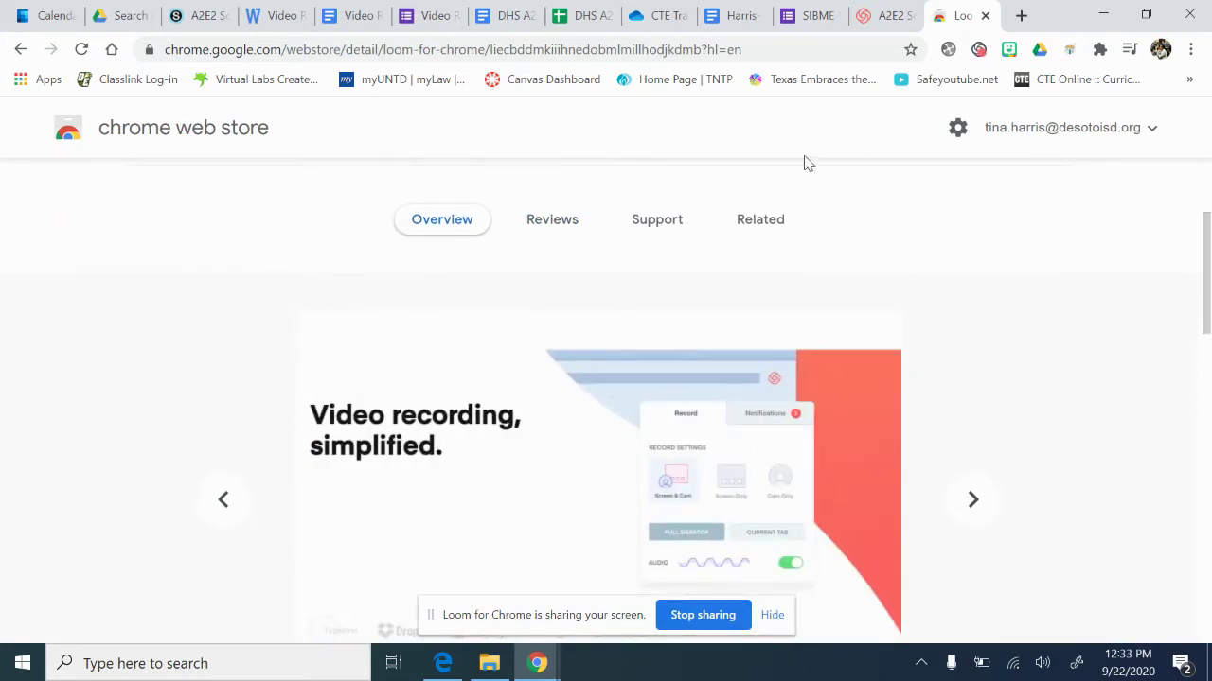
- Switch to the Schoology course tab and scroll the embedded Student Checklist
{"action": "left_click", "coordinate": [200, 23]}
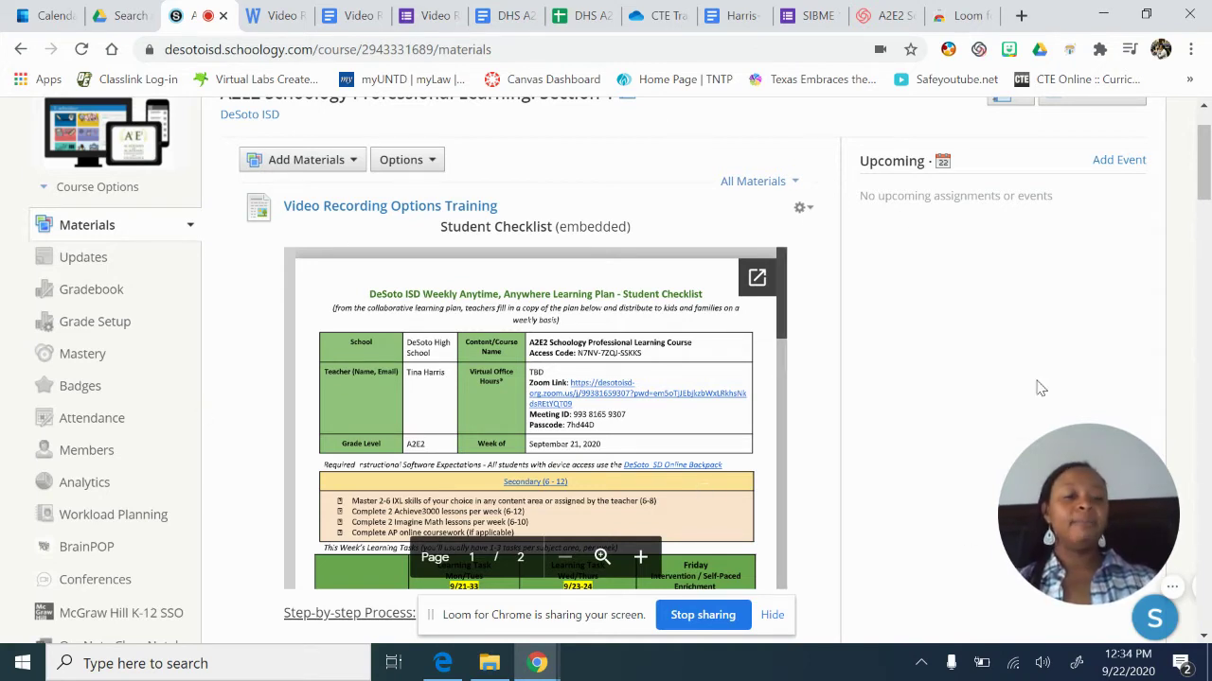
{"action": "mouse_move", "coordinate": [1160, 510]}
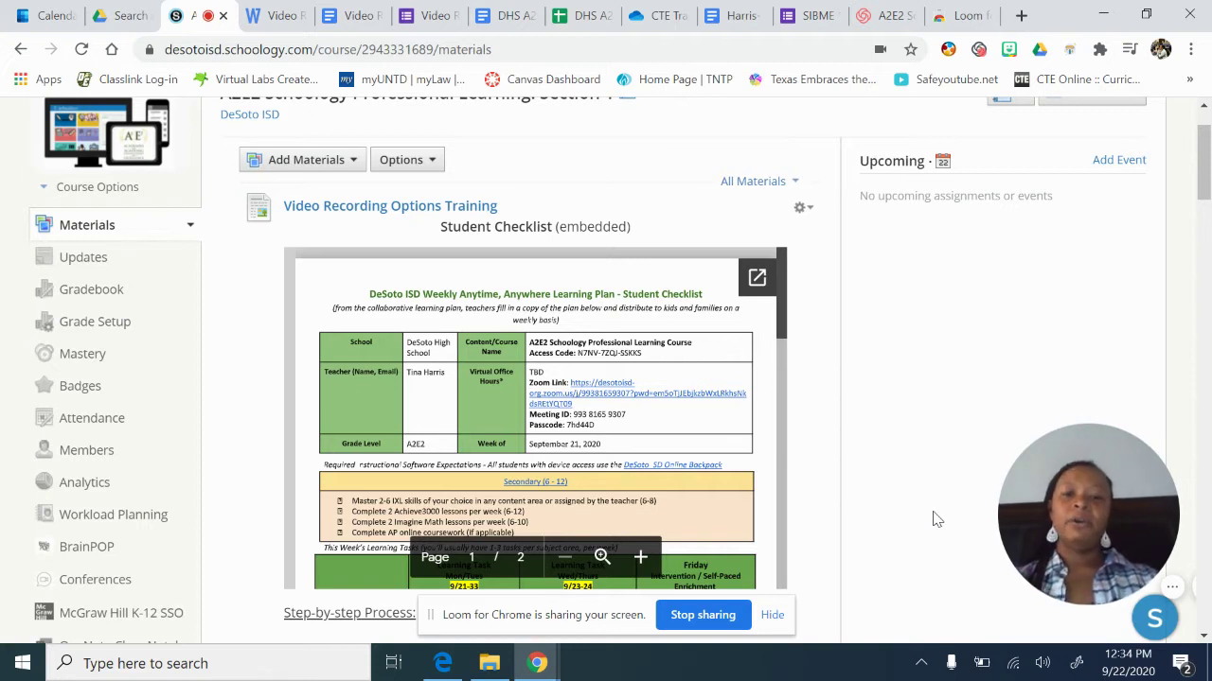
{"action": "mouse_move", "coordinate": [1016, 525]}
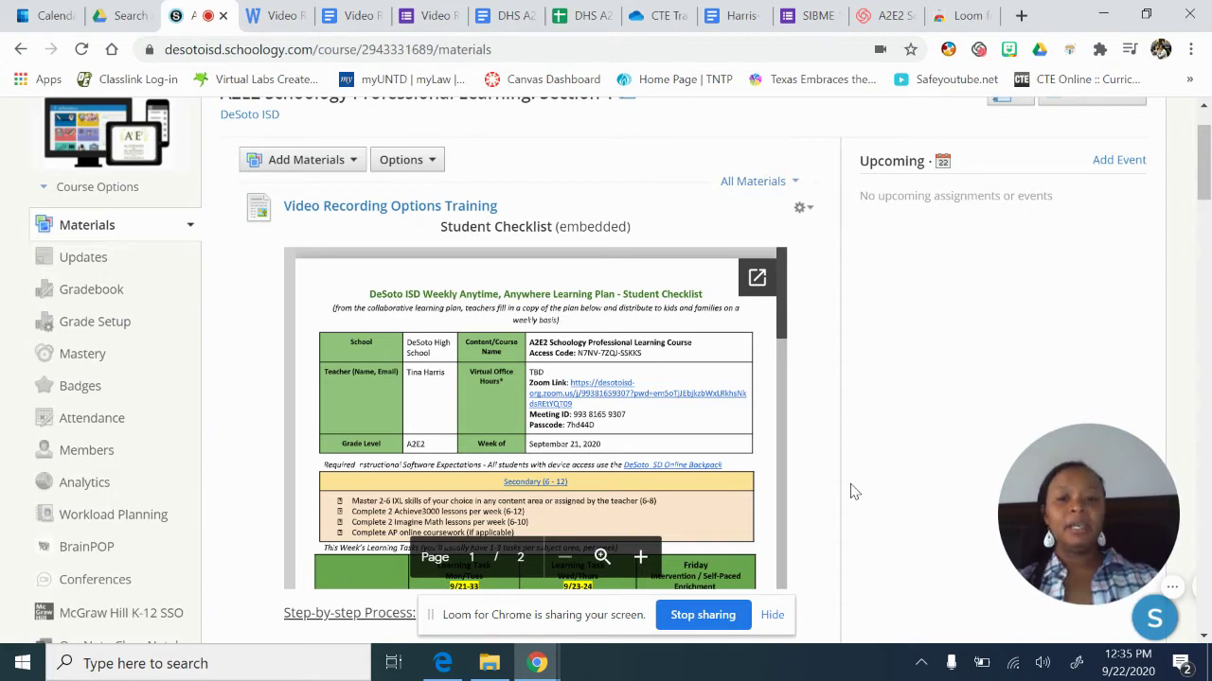
{"action": "scroll", "coordinate": [508, 432], "scroll_direction": "down", "scroll_amount": 3}
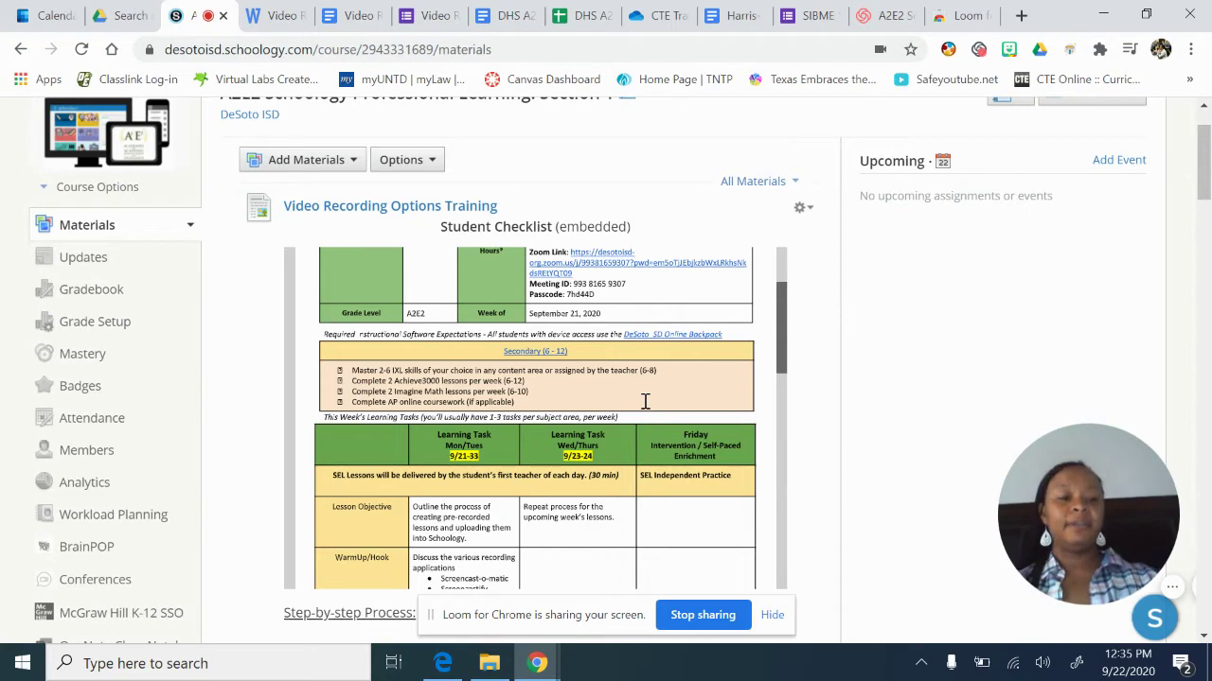
{"action": "scroll", "coordinate": [645, 402], "scroll_direction": "down", "scroll_amount": 2}
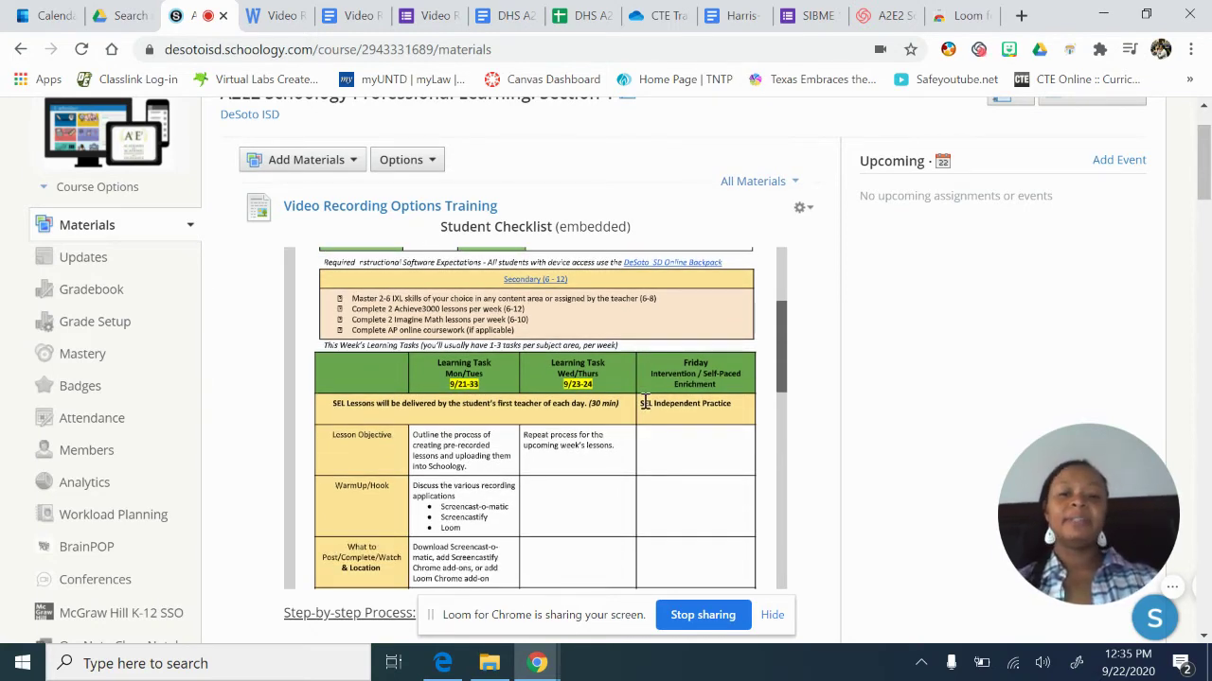
{"action": "scroll", "coordinate": [494, 475], "scroll_direction": "down", "scroll_amount": 2}
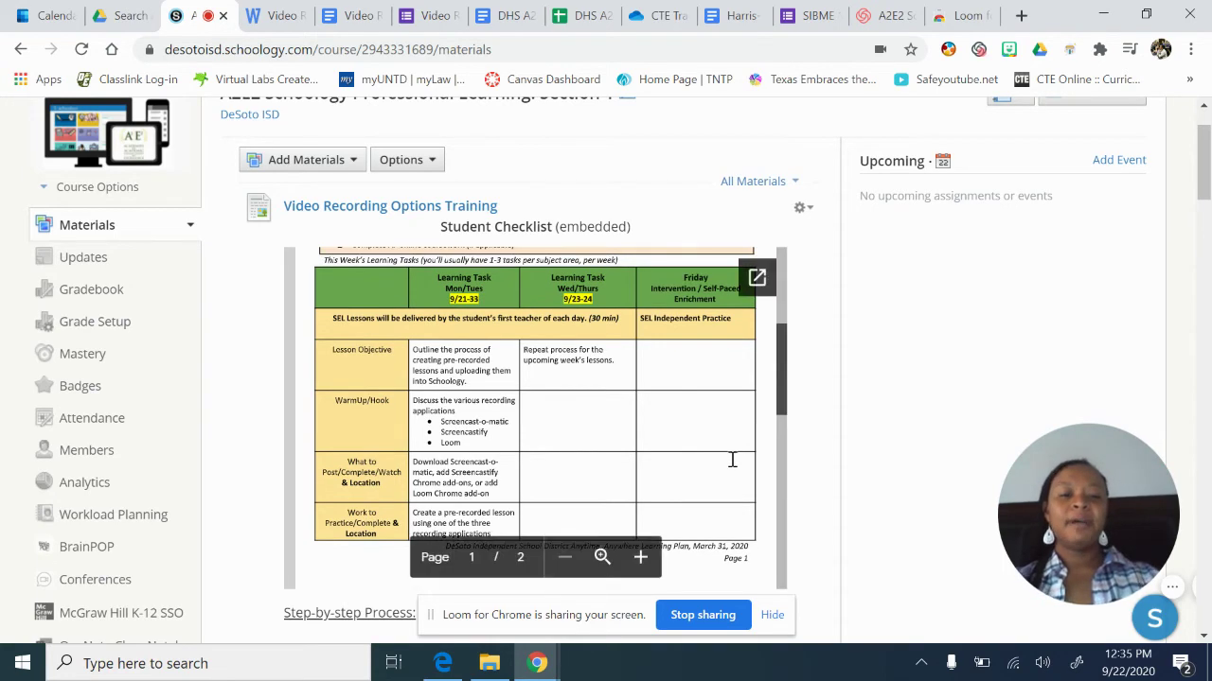
{"action": "scroll", "coordinate": [865, 441], "scroll_direction": "down", "scroll_amount": 5}
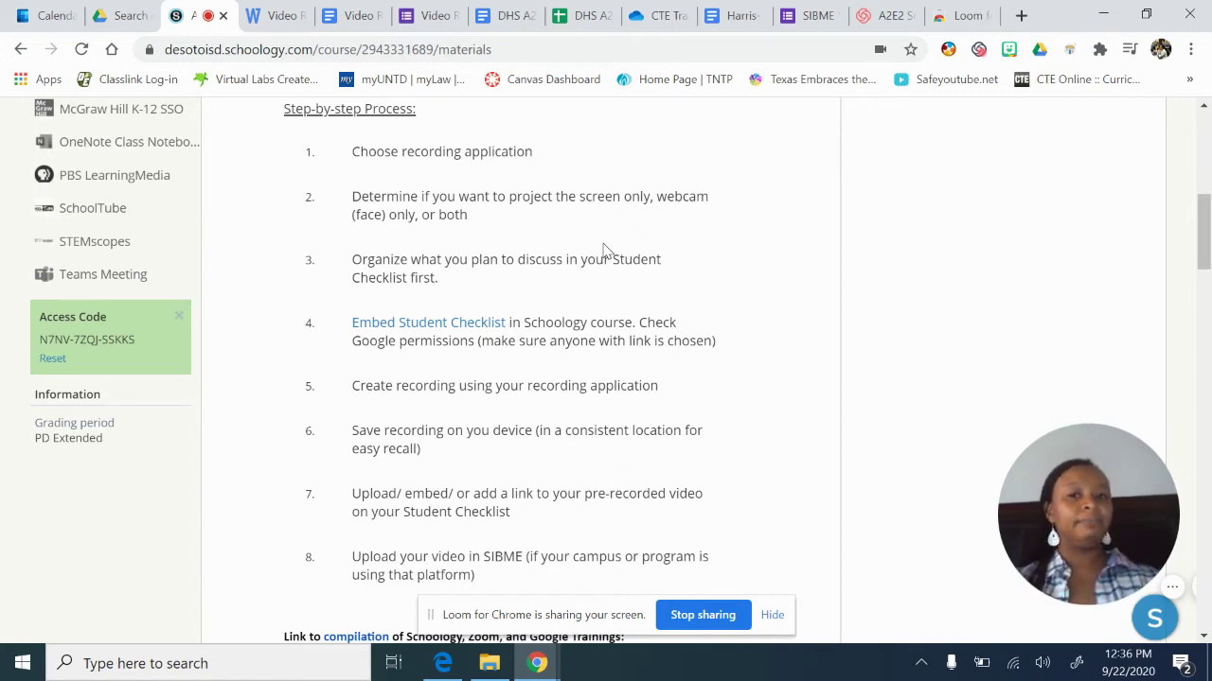
{"action": "scroll", "coordinate": [775, 229], "scroll_direction": "up", "scroll_amount": 5}
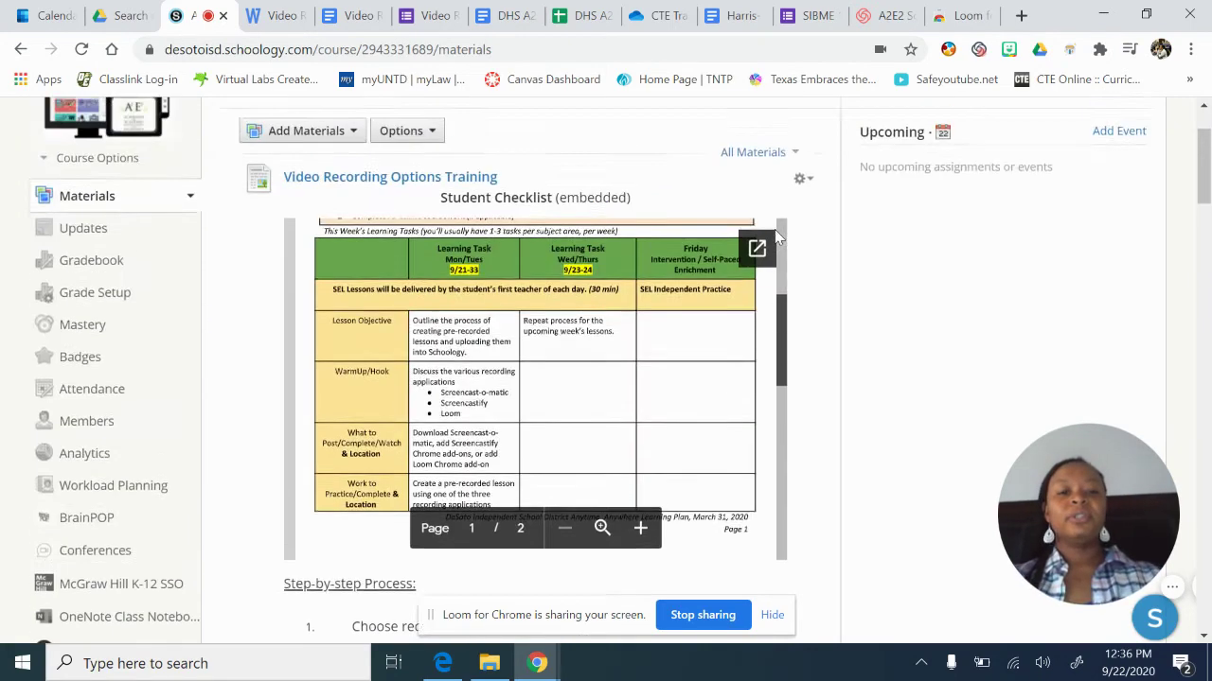
{"action": "scroll", "coordinate": [856, 345], "scroll_direction": "down", "scroll_amount": 1}
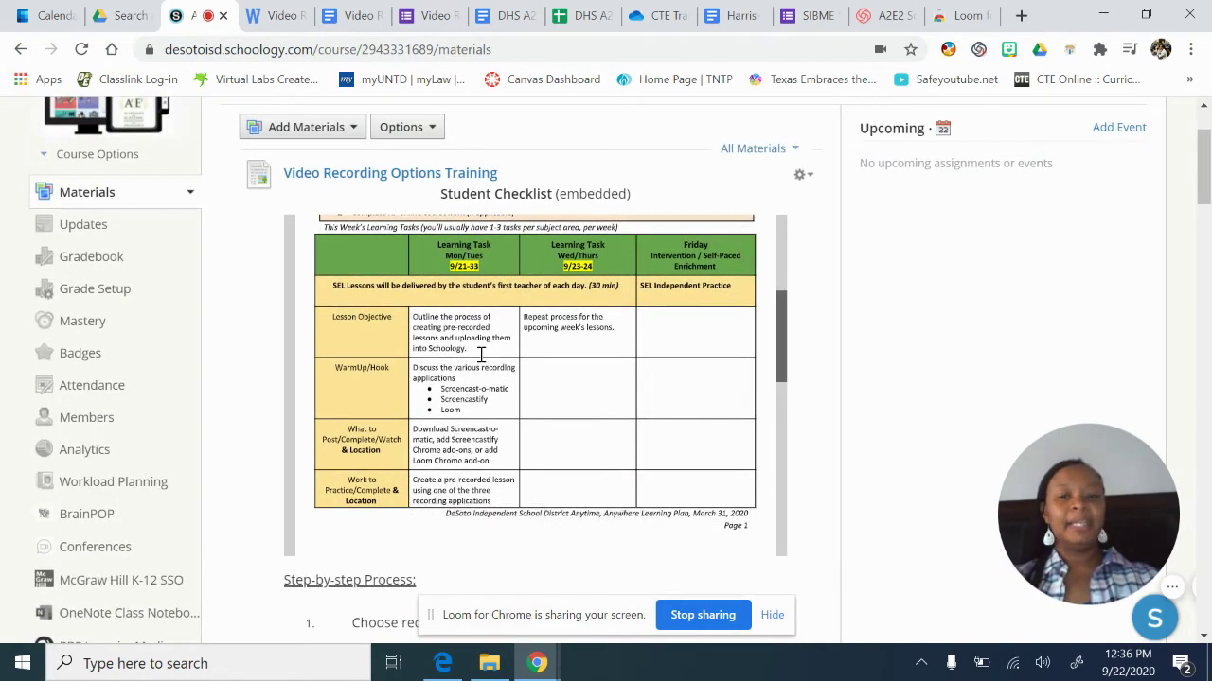
{"action": "scroll", "coordinate": [458, 402], "scroll_direction": "down", "scroll_amount": 1}
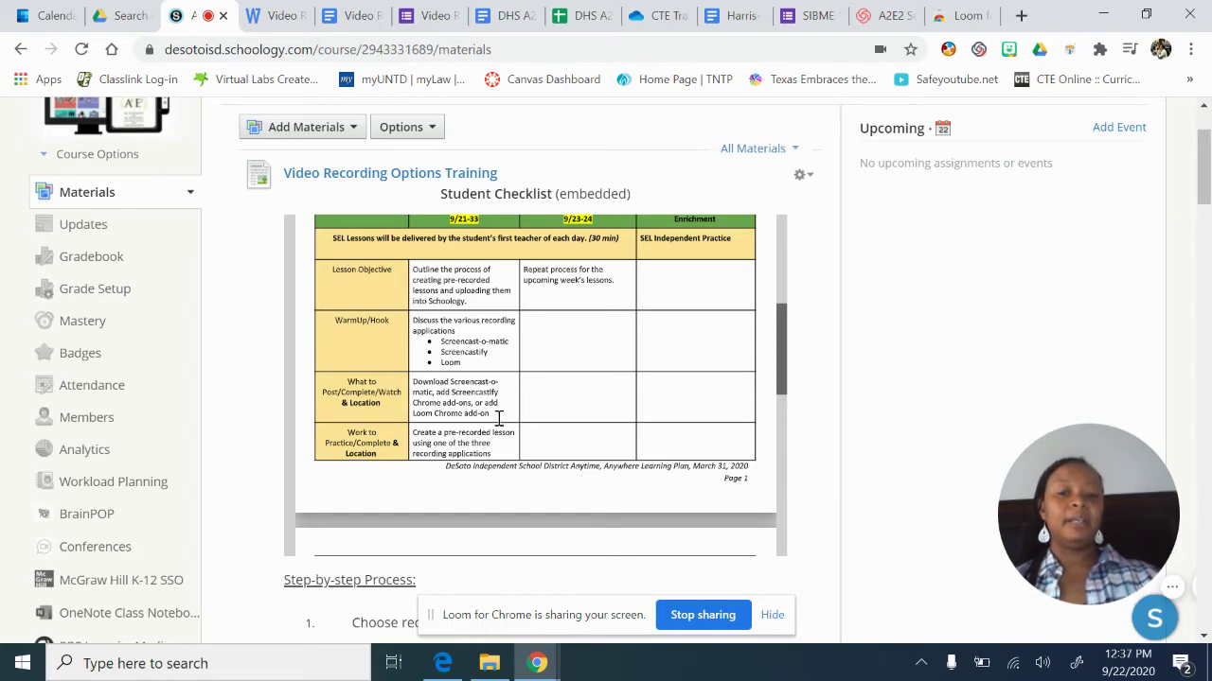
{"action": "scroll", "coordinate": [499, 417], "scroll_direction": "down", "scroll_amount": 3}
{"action": "scroll", "coordinate": [499, 417], "scroll_direction": "up", "scroll_amount": 5}
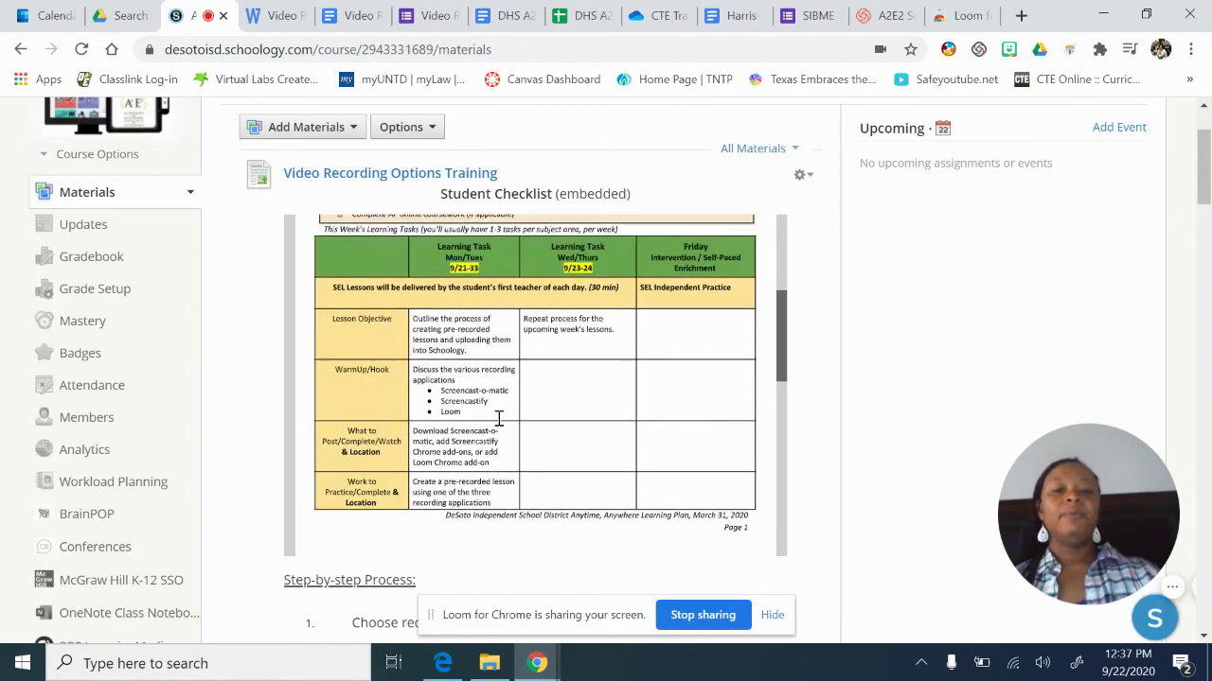
{"action": "scroll", "coordinate": [584, 320], "scroll_direction": "up", "scroll_amount": 1}
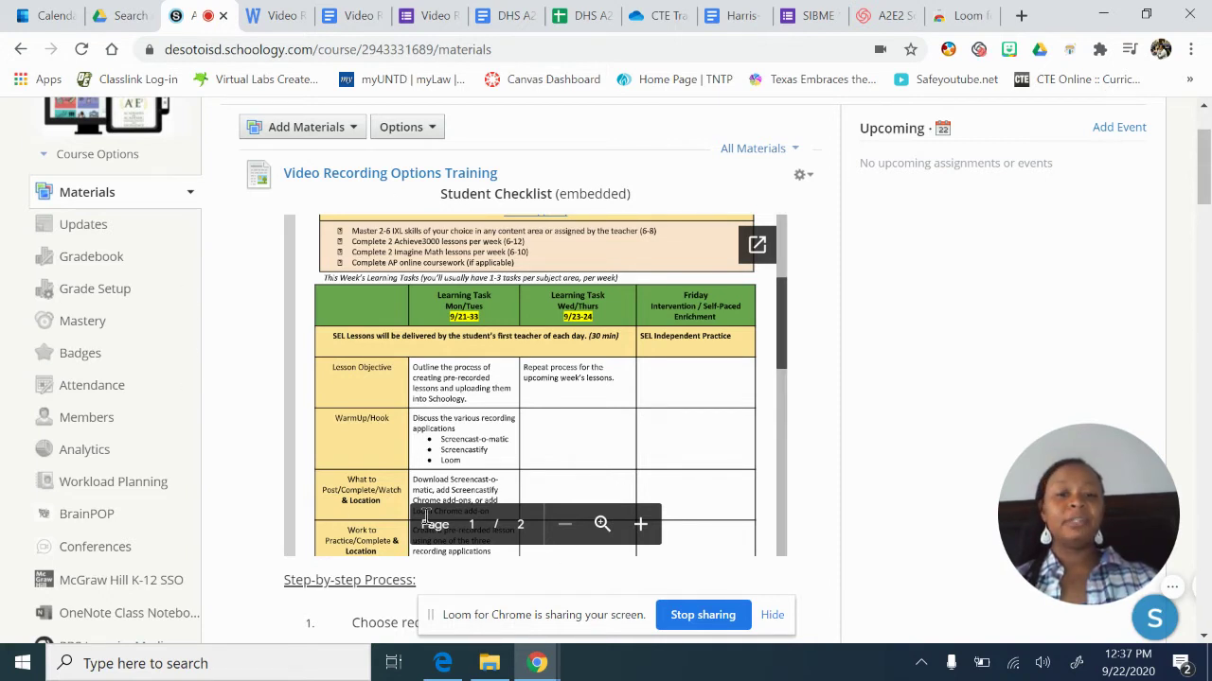
{"action": "scroll", "coordinate": [521, 471], "scroll_direction": "down", "scroll_amount": 5}
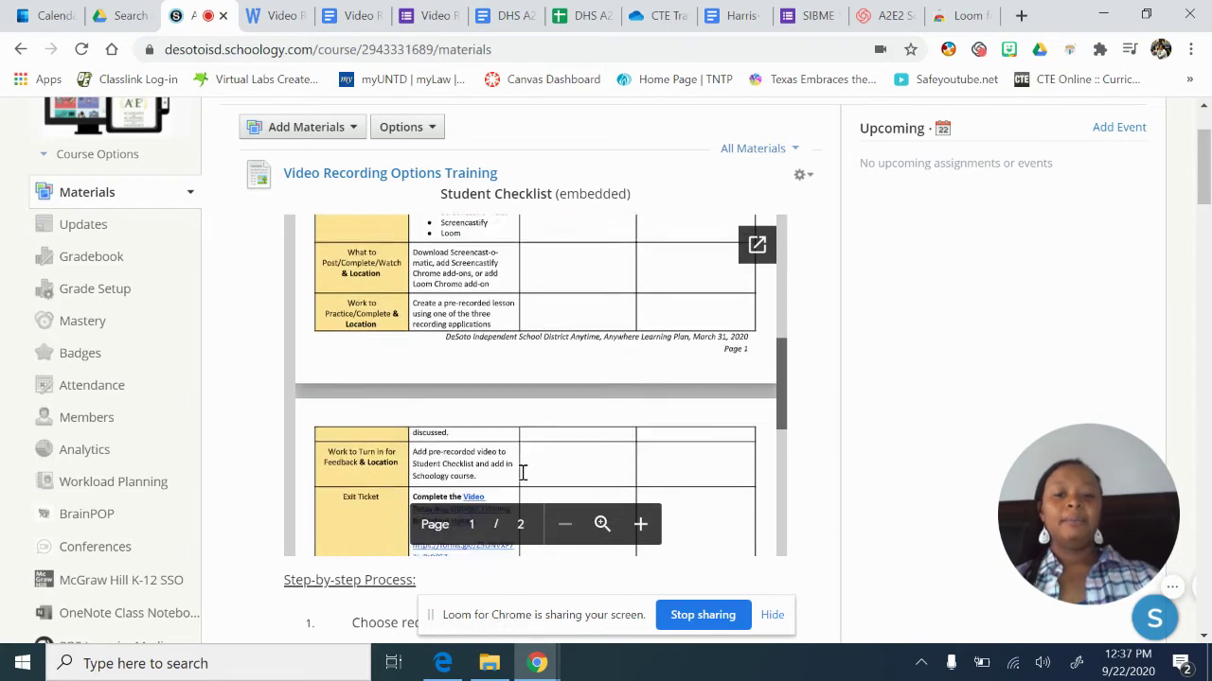
{"action": "scroll", "coordinate": [520, 472], "scroll_direction": "down", "scroll_amount": 3}
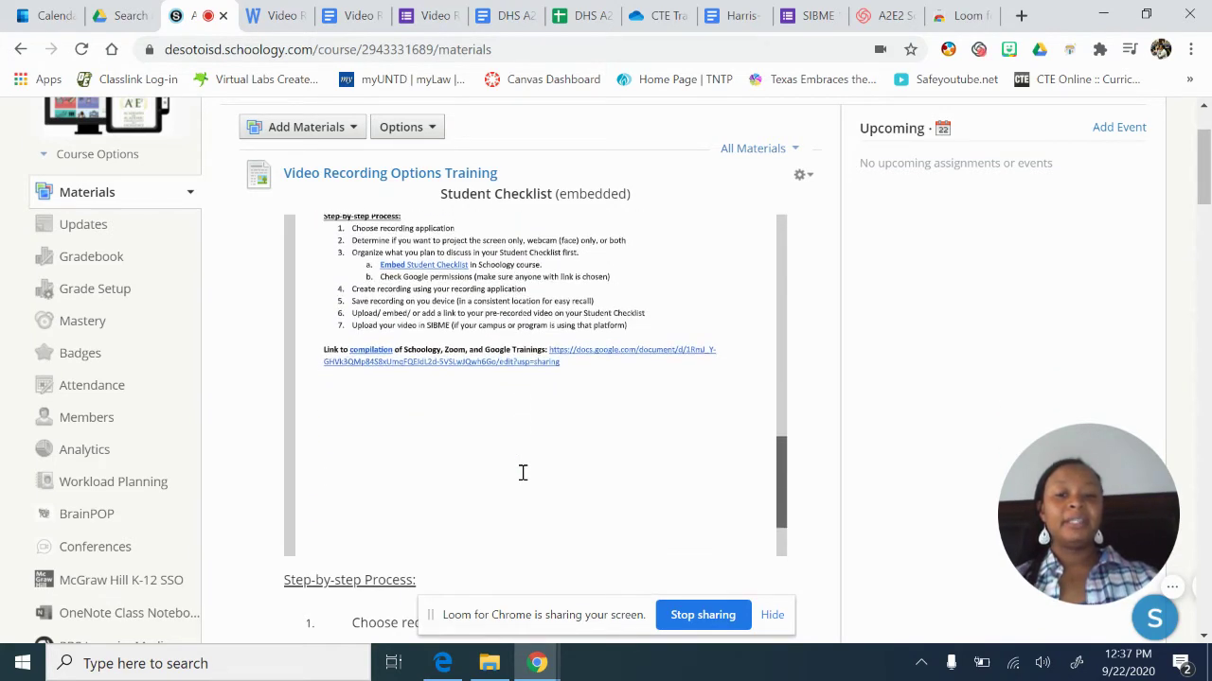
{"action": "scroll", "coordinate": [257, 581], "scroll_direction": "down", "scroll_amount": 5}
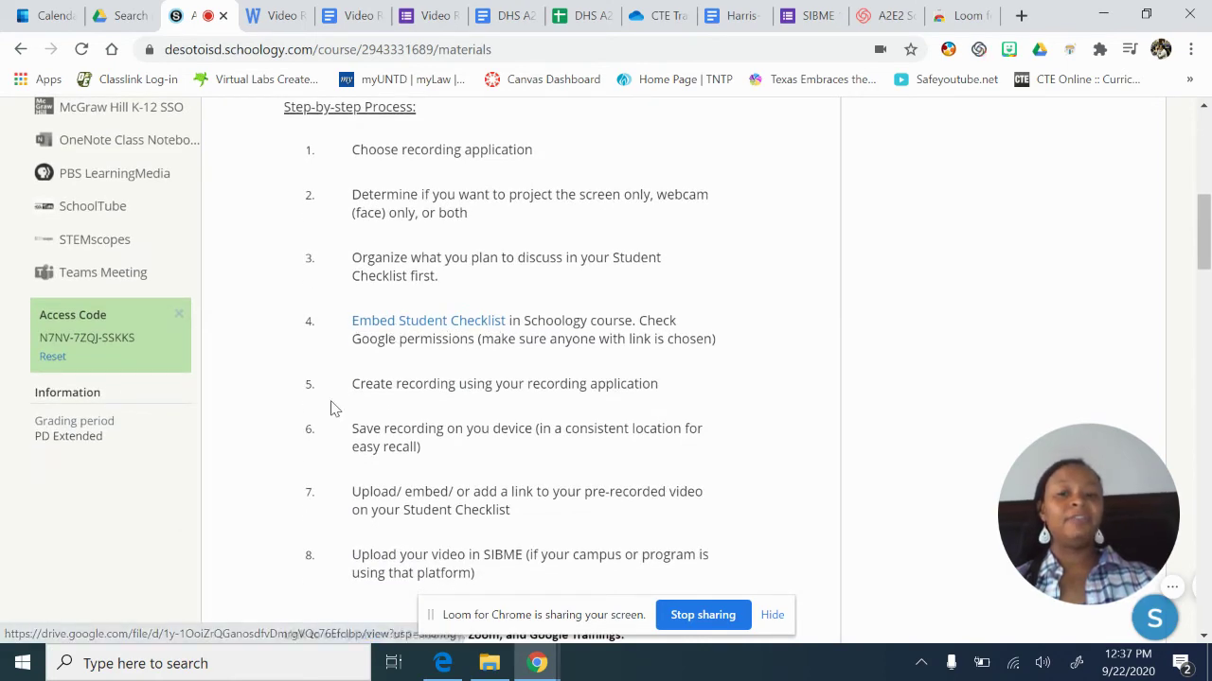
{"action": "scroll", "coordinate": [332, 406], "scroll_direction": "down", "scroll_amount": 3}
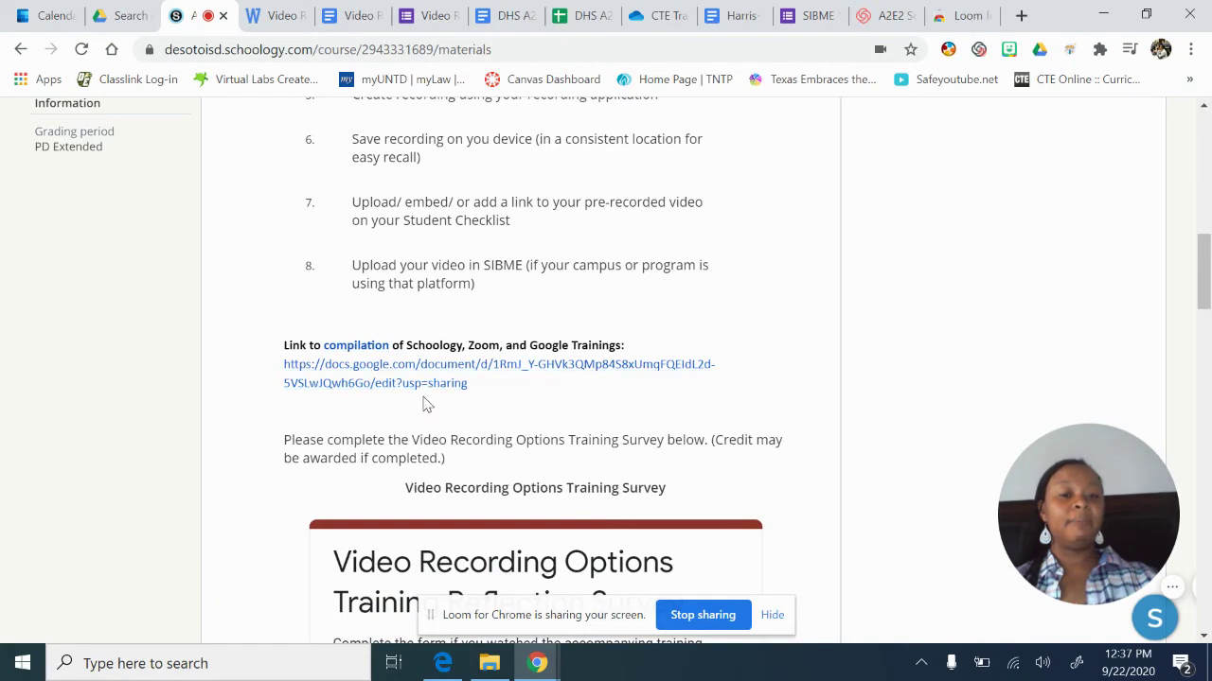
{"action": "scroll", "coordinate": [284, 307], "scroll_direction": "up", "scroll_amount": 5}
{"action": "scroll", "coordinate": [284, 307], "scroll_direction": "up", "scroll_amount": 4}
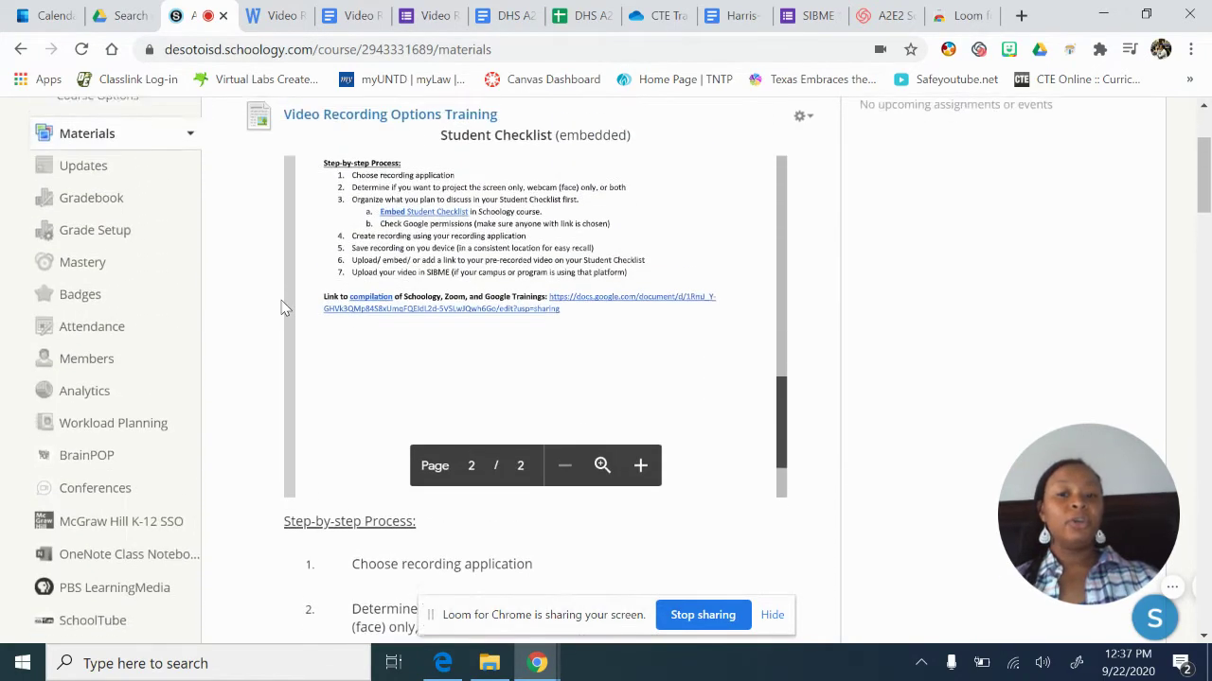
{"action": "scroll", "coordinate": [423, 381], "scroll_direction": "up", "scroll_amount": 3}
{"action": "scroll", "coordinate": [423, 381], "scroll_direction": "up", "scroll_amount": 5}
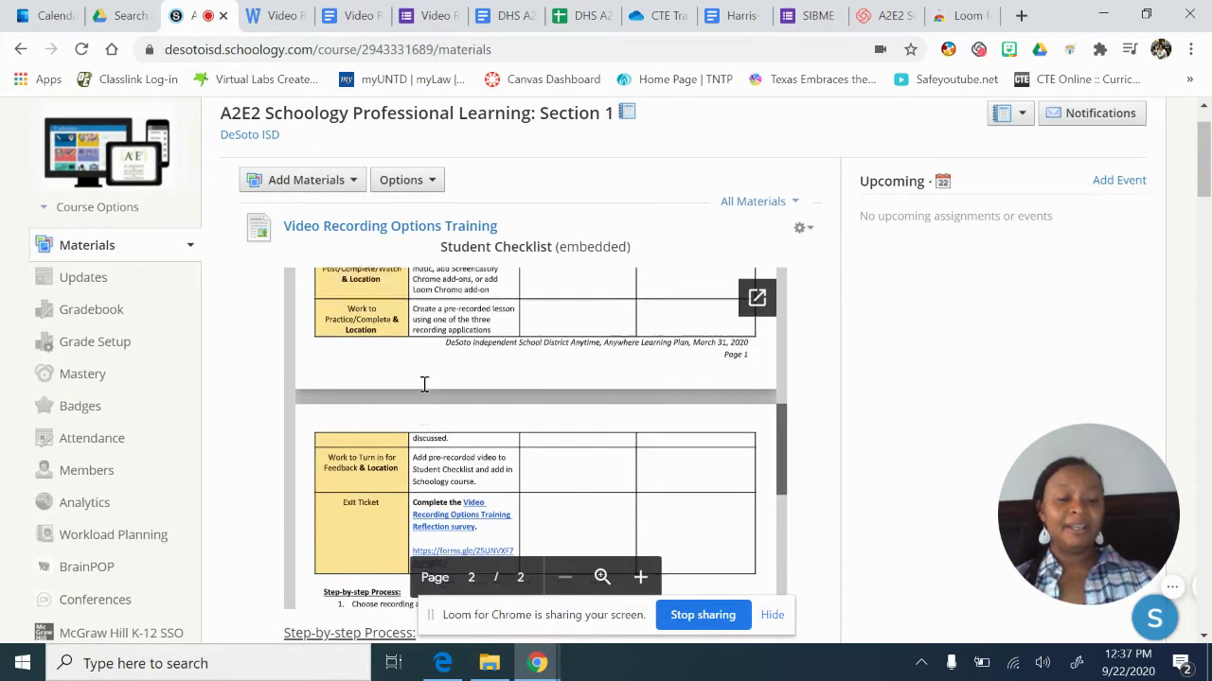
{"action": "scroll", "coordinate": [424, 382], "scroll_direction": "up", "scroll_amount": 2}
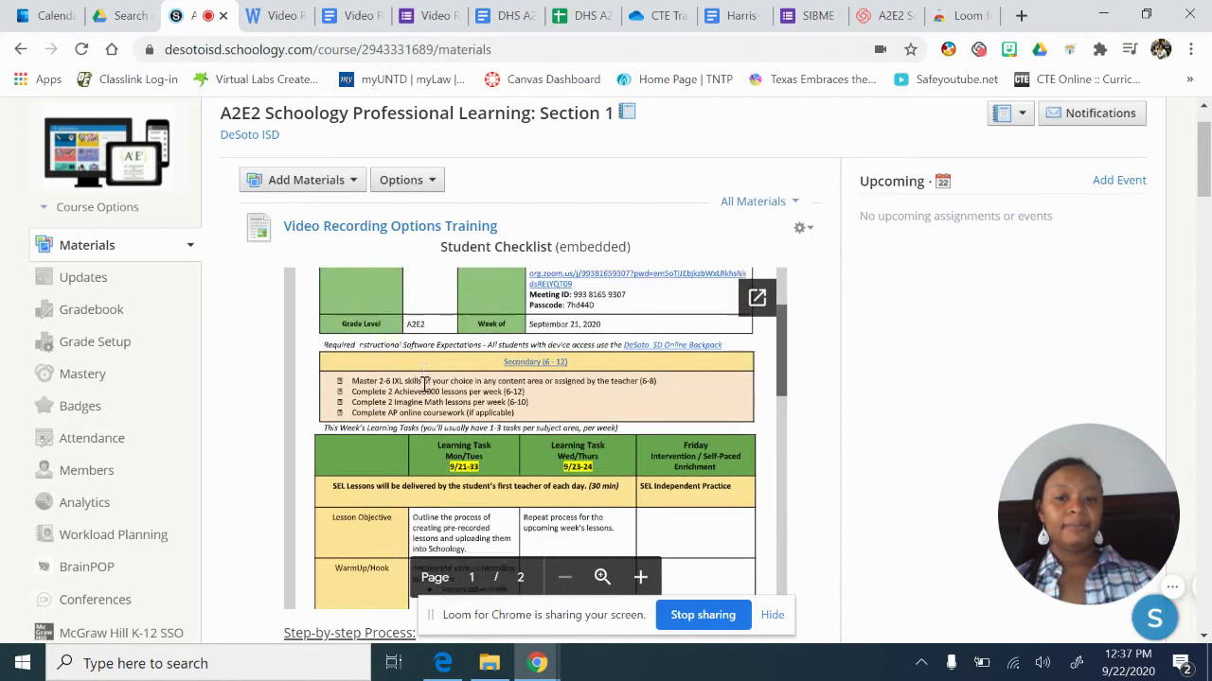
{"action": "scroll", "coordinate": [837, 389], "scroll_direction": "down", "scroll_amount": 1}
{"action": "scroll", "coordinate": [657, 331], "scroll_direction": "up", "scroll_amount": 3}
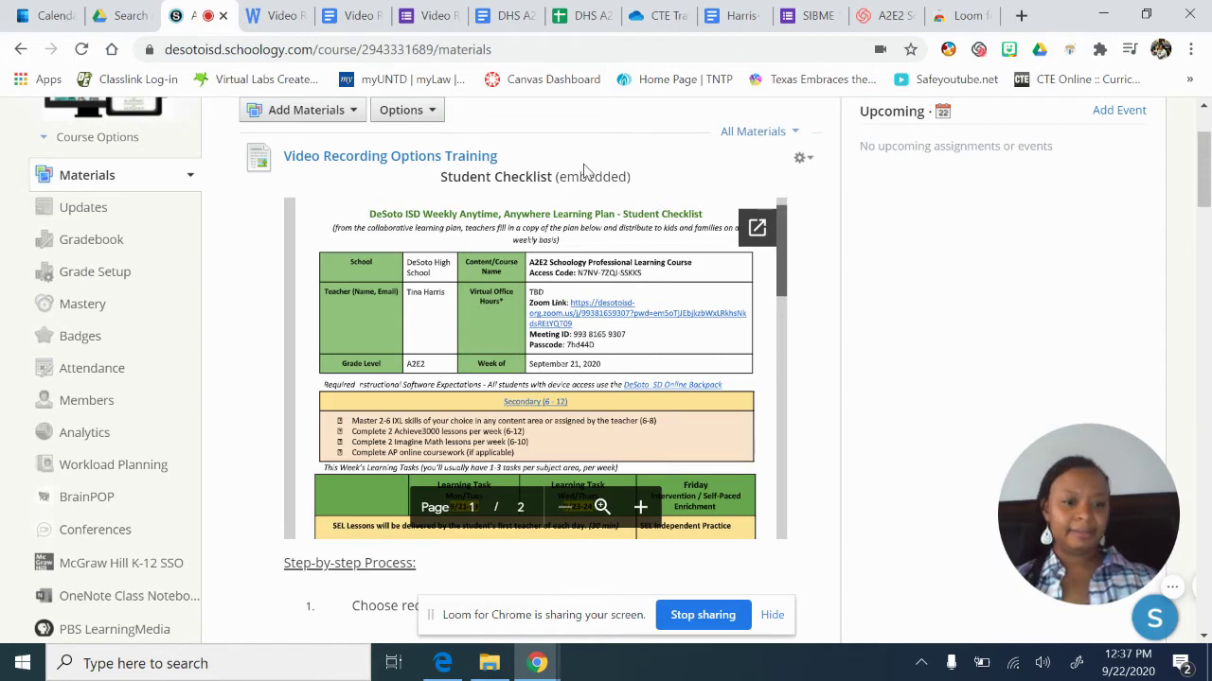
{"action": "scroll", "coordinate": [830, 330], "scroll_direction": "down", "scroll_amount": 1}
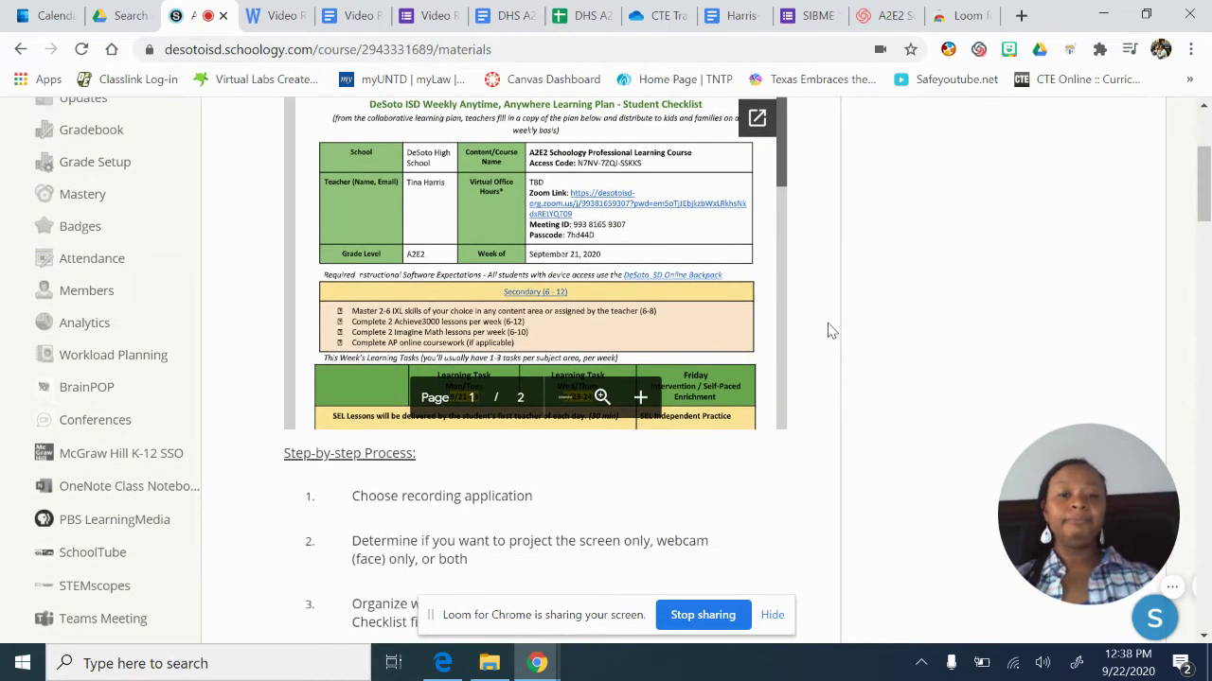
{"action": "scroll", "coordinate": [625, 365], "scroll_direction": "down", "scroll_amount": 6}
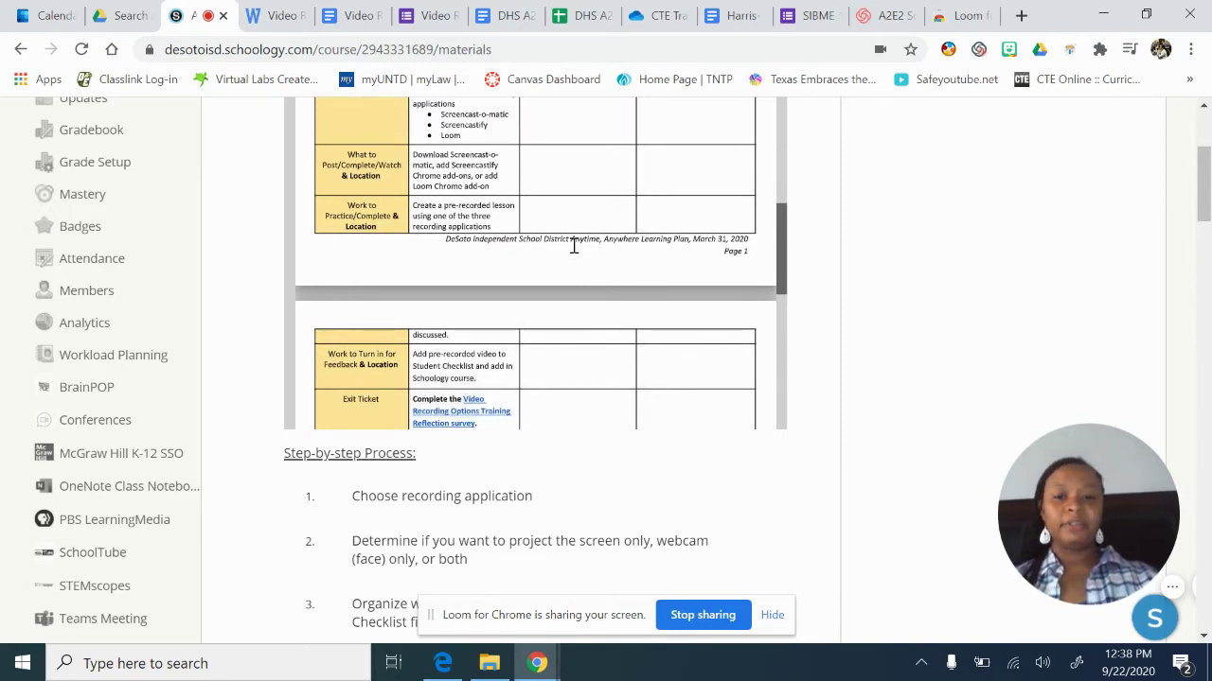
{"action": "scroll", "coordinate": [574, 245], "scroll_direction": "up", "scroll_amount": 2}
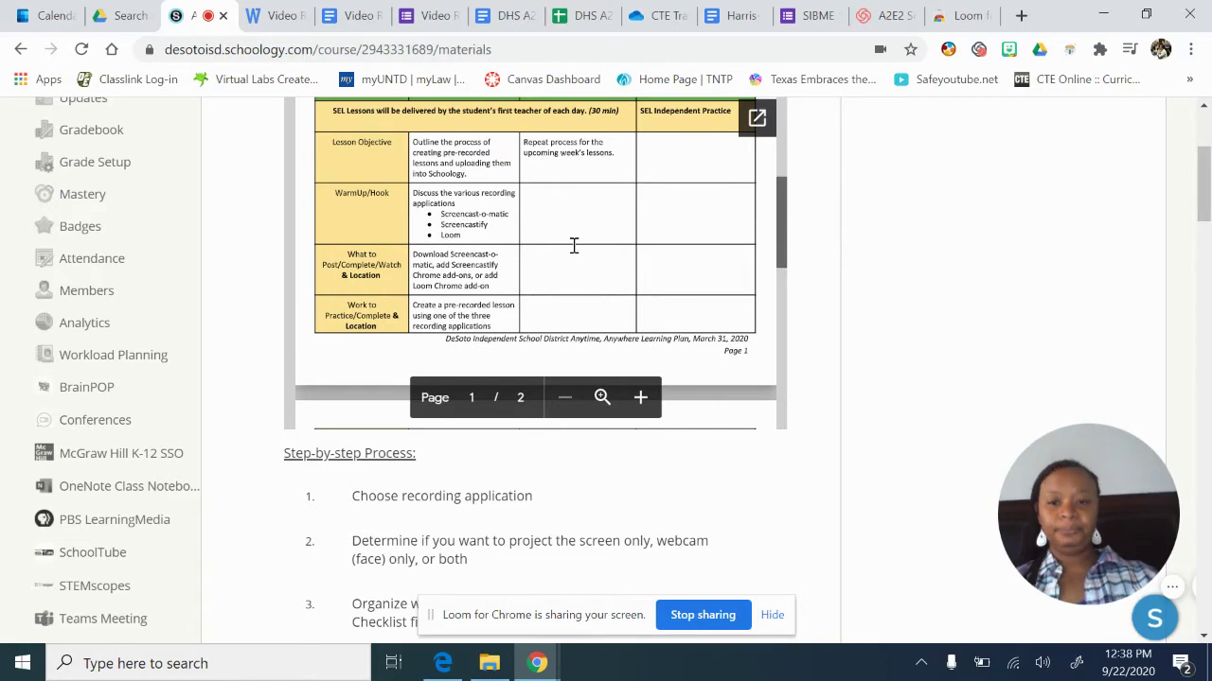
{"action": "scroll", "coordinate": [574, 245], "scroll_direction": "up", "scroll_amount": 7}
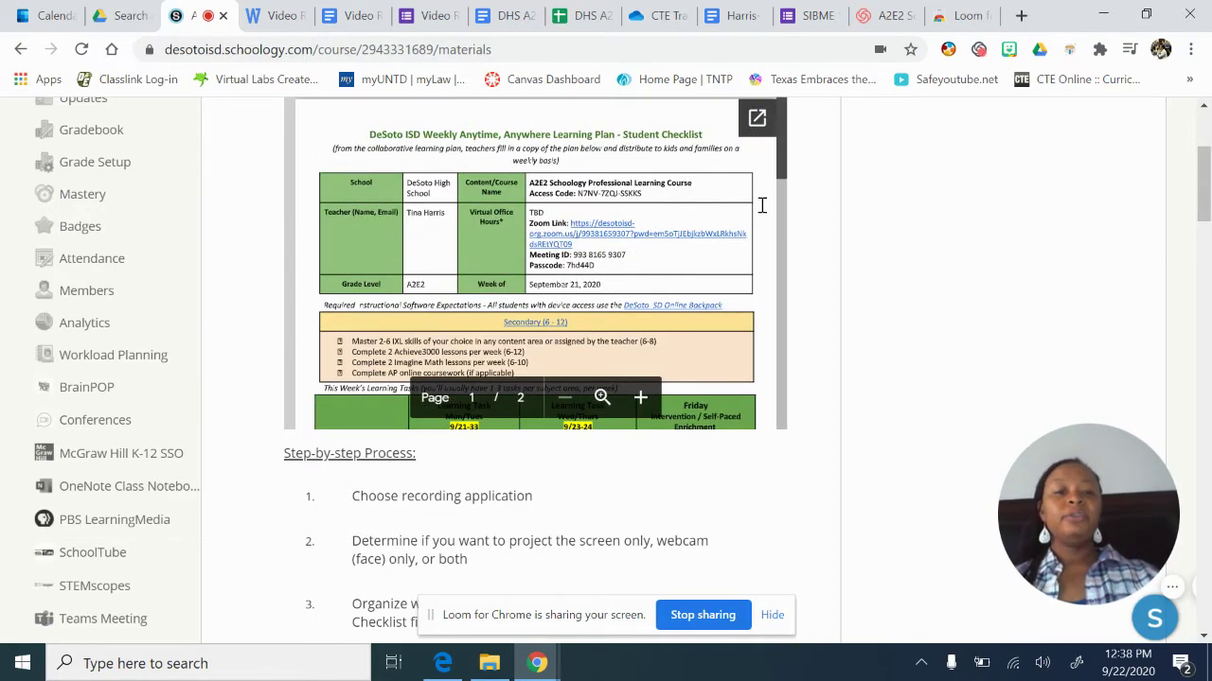
{"action": "scroll", "coordinate": [824, 246], "scroll_direction": "up", "scroll_amount": 1}
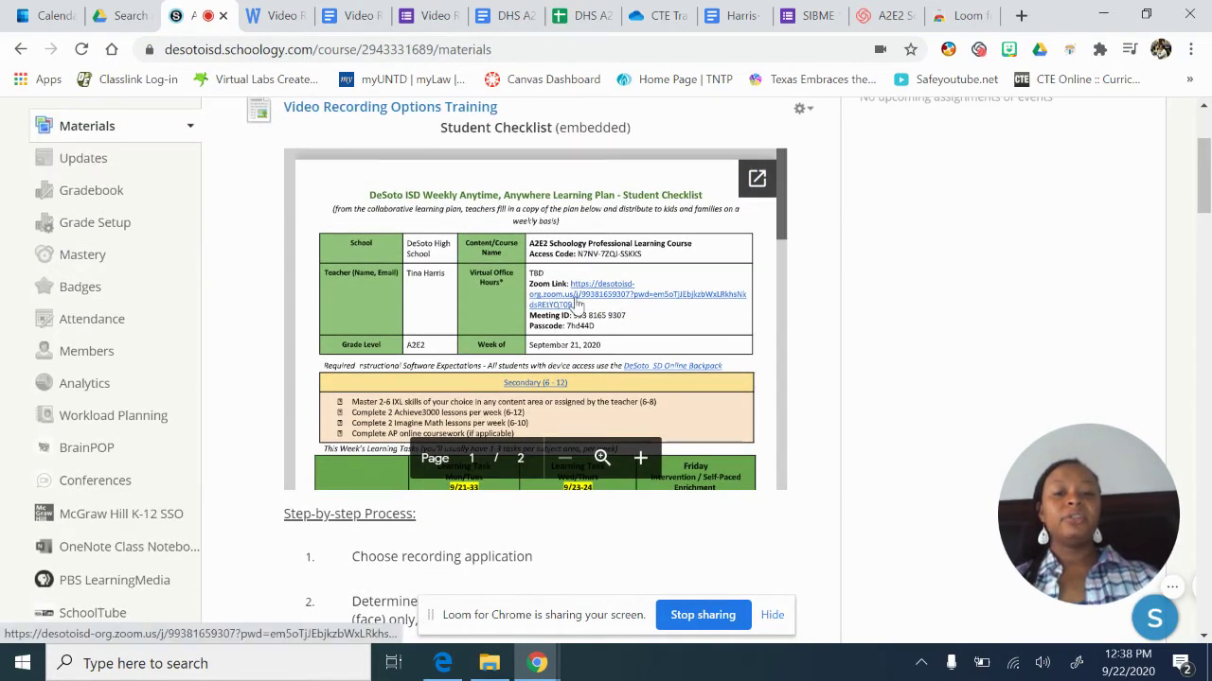
{"action": "scroll", "coordinate": [574, 303], "scroll_direction": "down", "scroll_amount": 6}
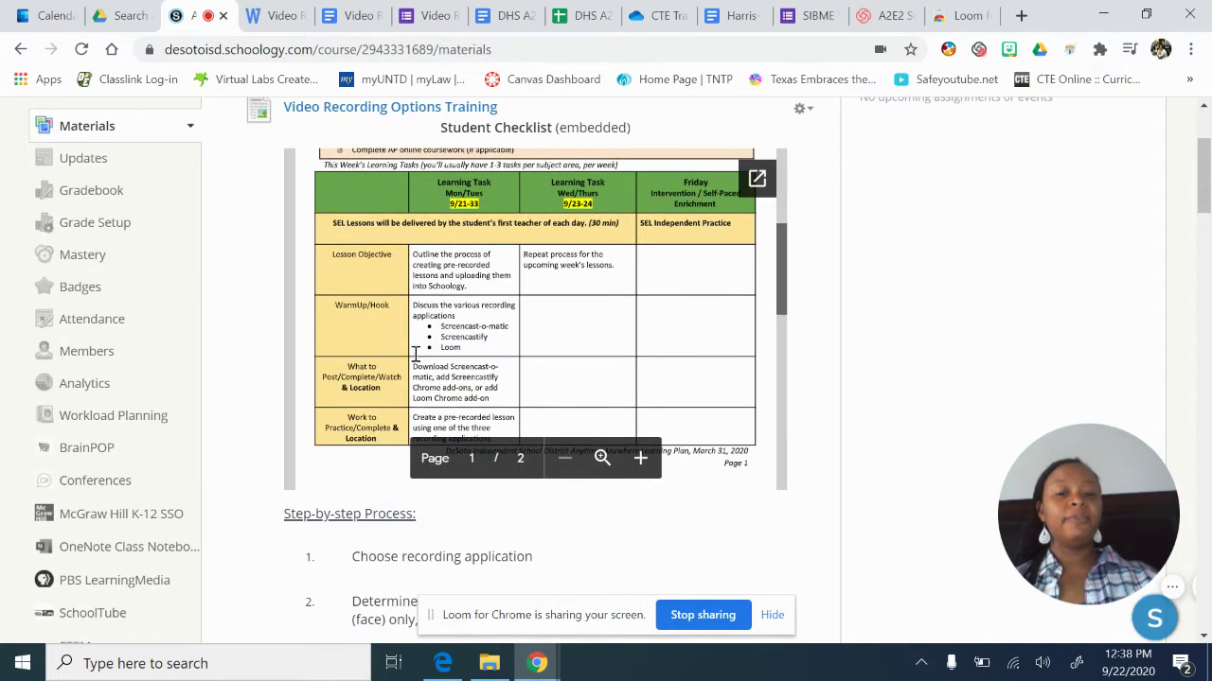
{"action": "scroll", "coordinate": [421, 358], "scroll_direction": "down", "scroll_amount": 4}
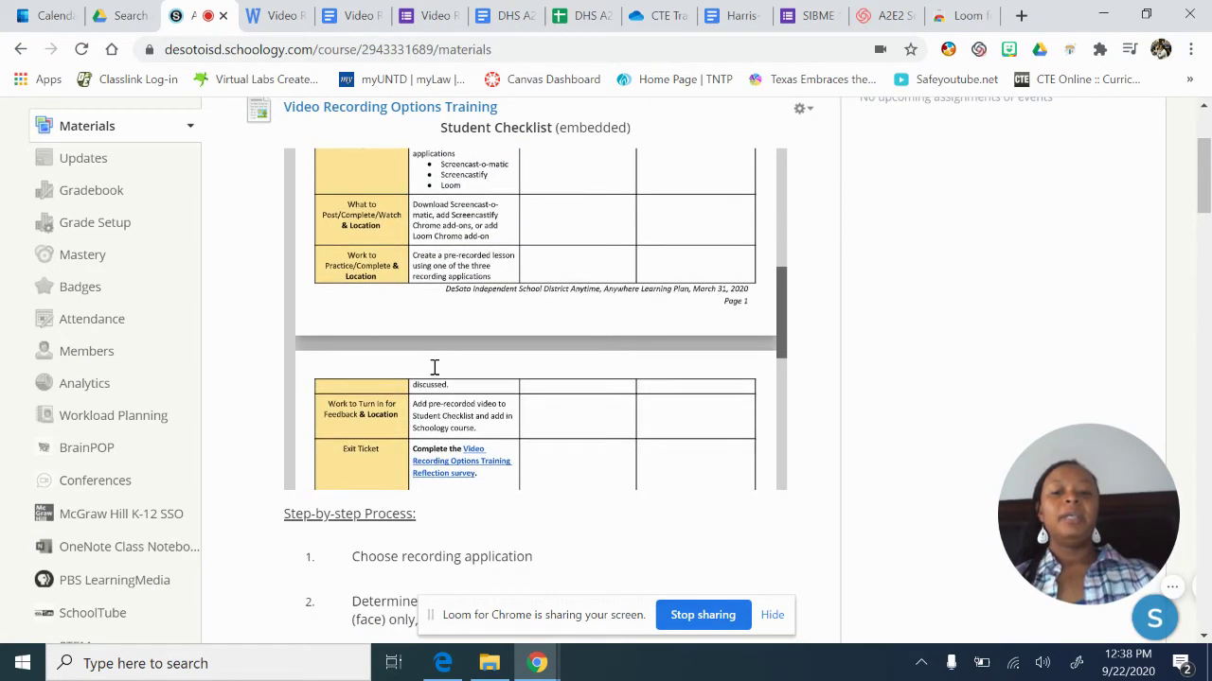
{"action": "scroll", "coordinate": [435, 367], "scroll_direction": "down", "scroll_amount": 2}
{"action": "scroll", "coordinate": [251, 414], "scroll_direction": "down", "scroll_amount": 3}
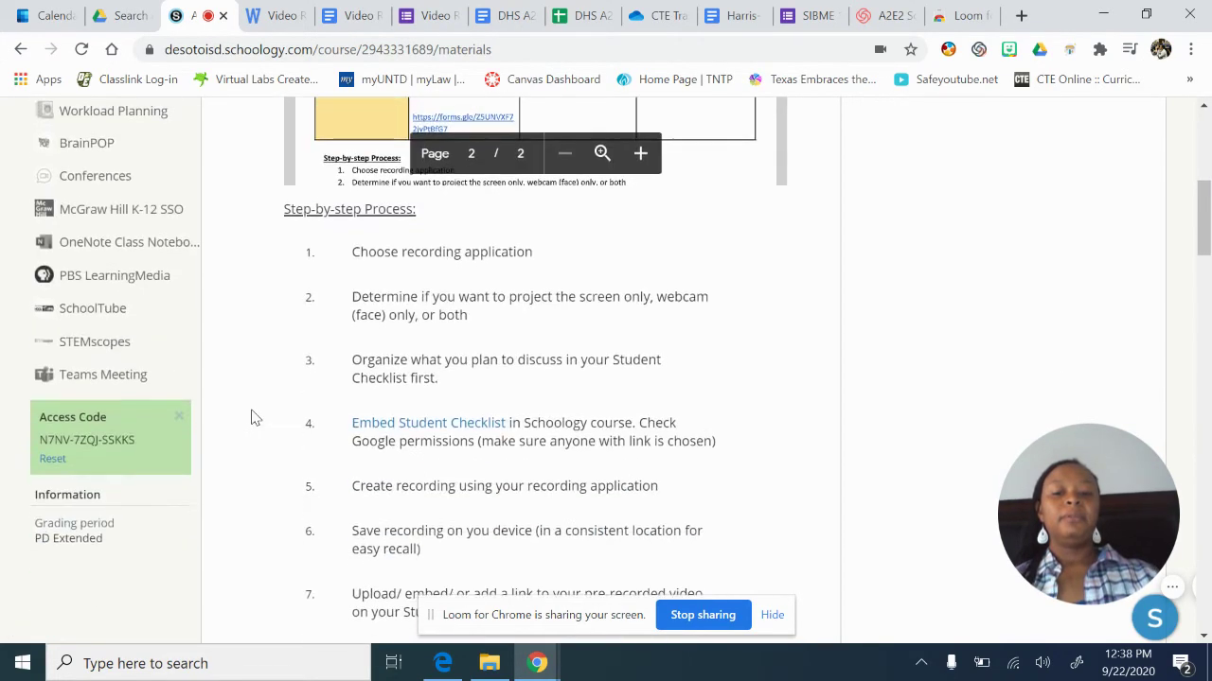
{"action": "scroll", "coordinate": [291, 279], "scroll_direction": "up", "scroll_amount": 3}
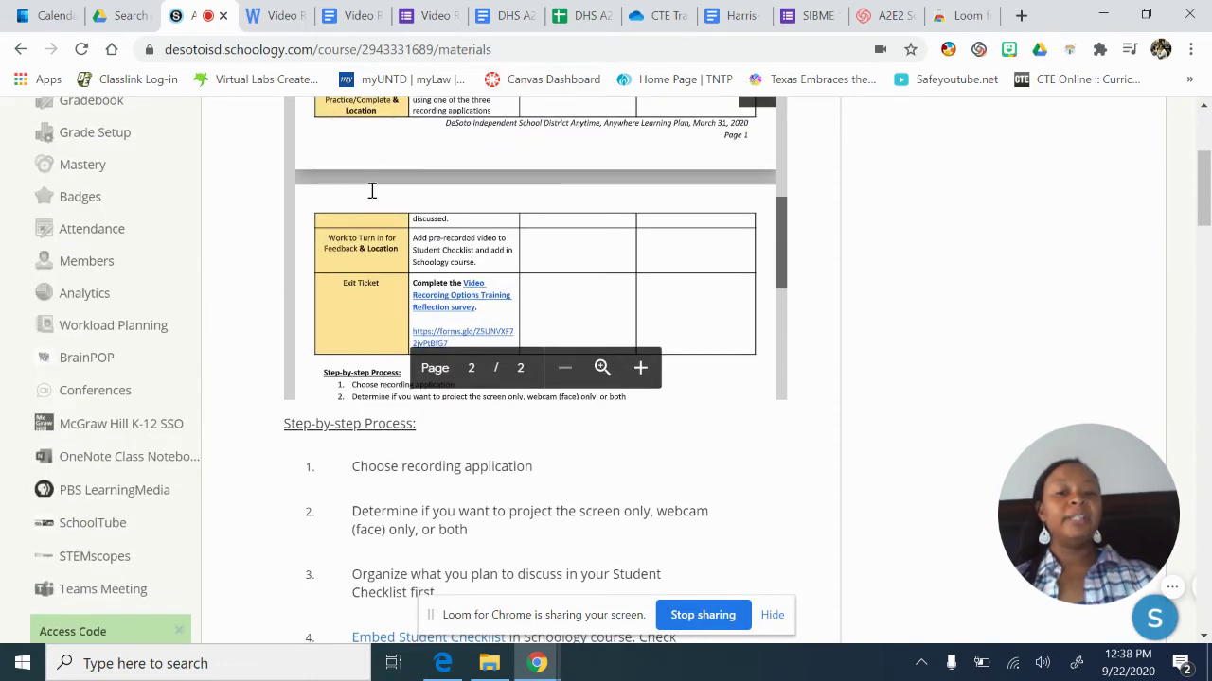
{"action": "scroll", "coordinate": [372, 191], "scroll_direction": "up", "scroll_amount": 5}
{"action": "scroll", "coordinate": [457, 220], "scroll_direction": "down", "scroll_amount": 1}
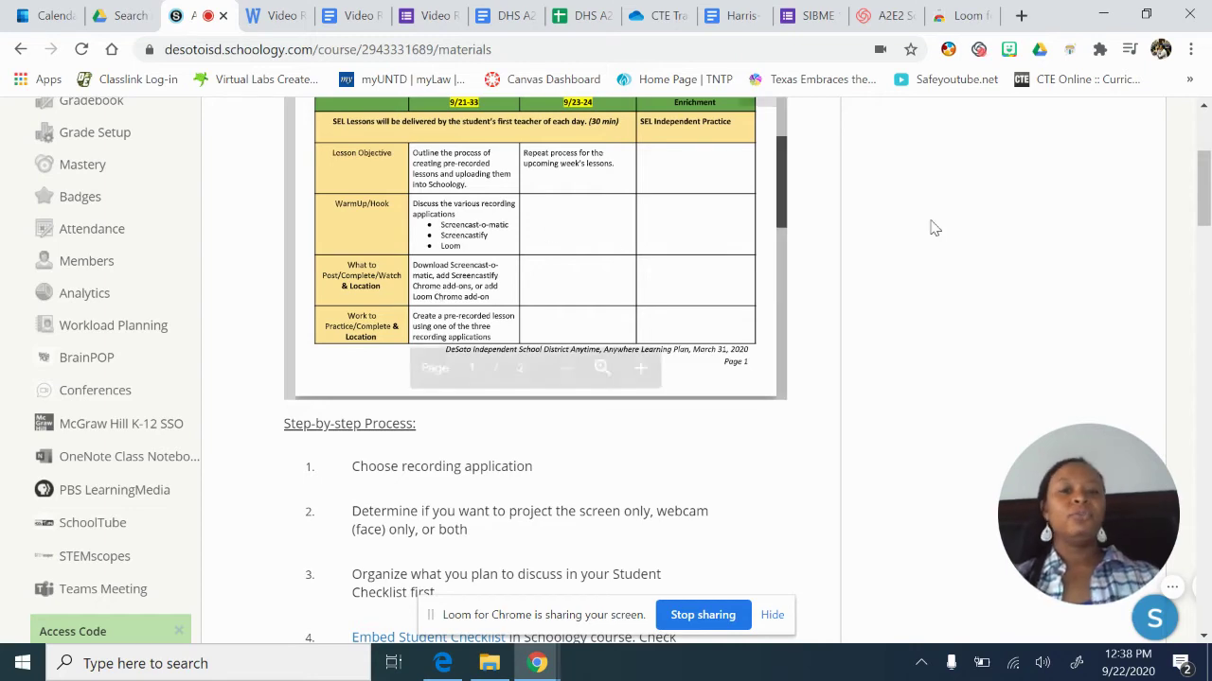
{"action": "scroll", "coordinate": [931, 227], "scroll_direction": "up", "scroll_amount": 2}
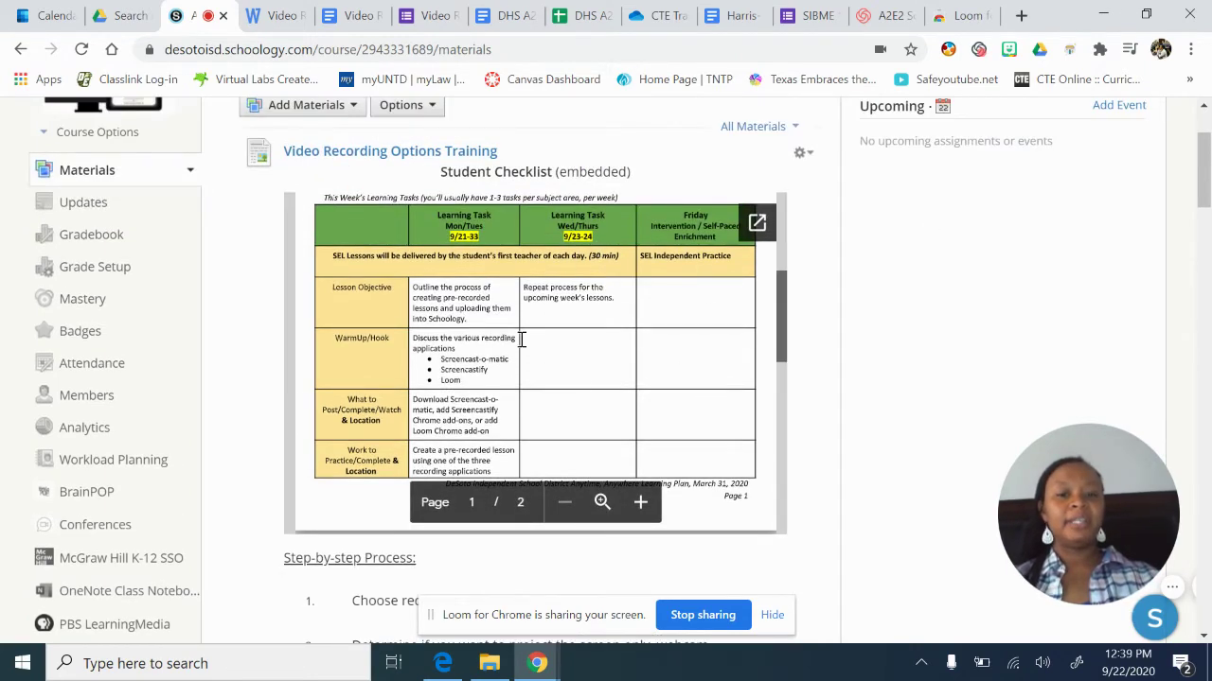
{"action": "scroll", "coordinate": [521, 340], "scroll_direction": "down", "scroll_amount": 1}
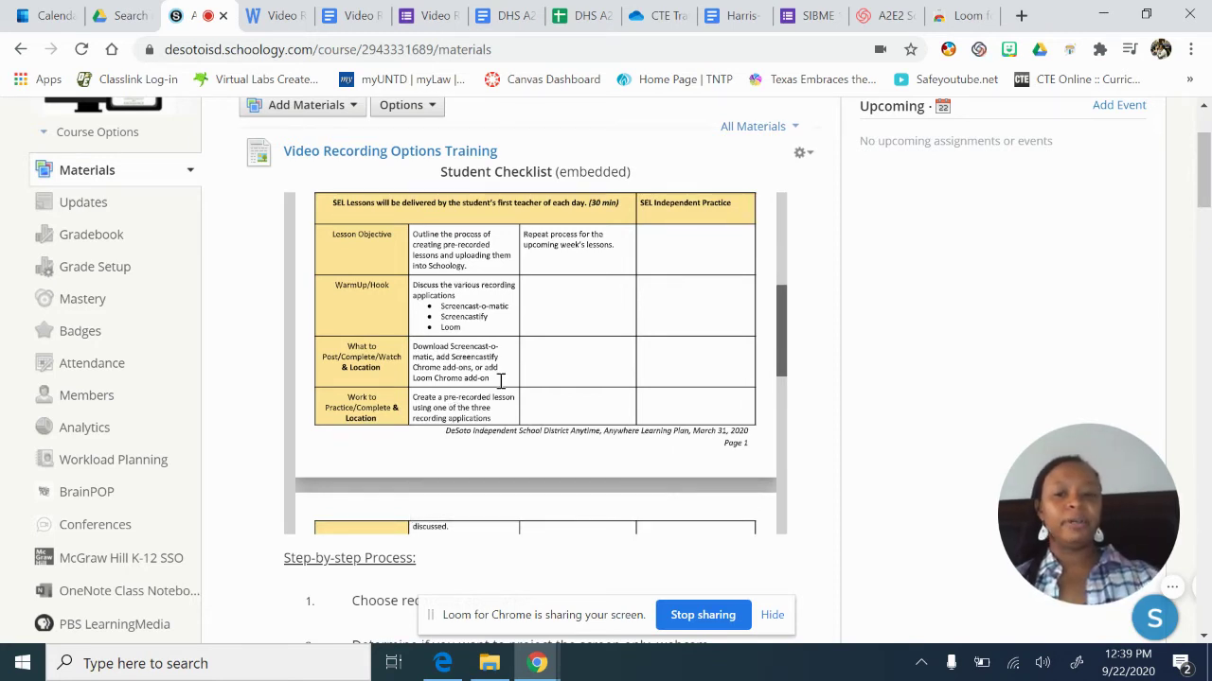
{"action": "scroll", "coordinate": [499, 379], "scroll_direction": "down", "scroll_amount": 2}
{"action": "scroll", "coordinate": [846, 432], "scroll_direction": "down", "scroll_amount": 2}
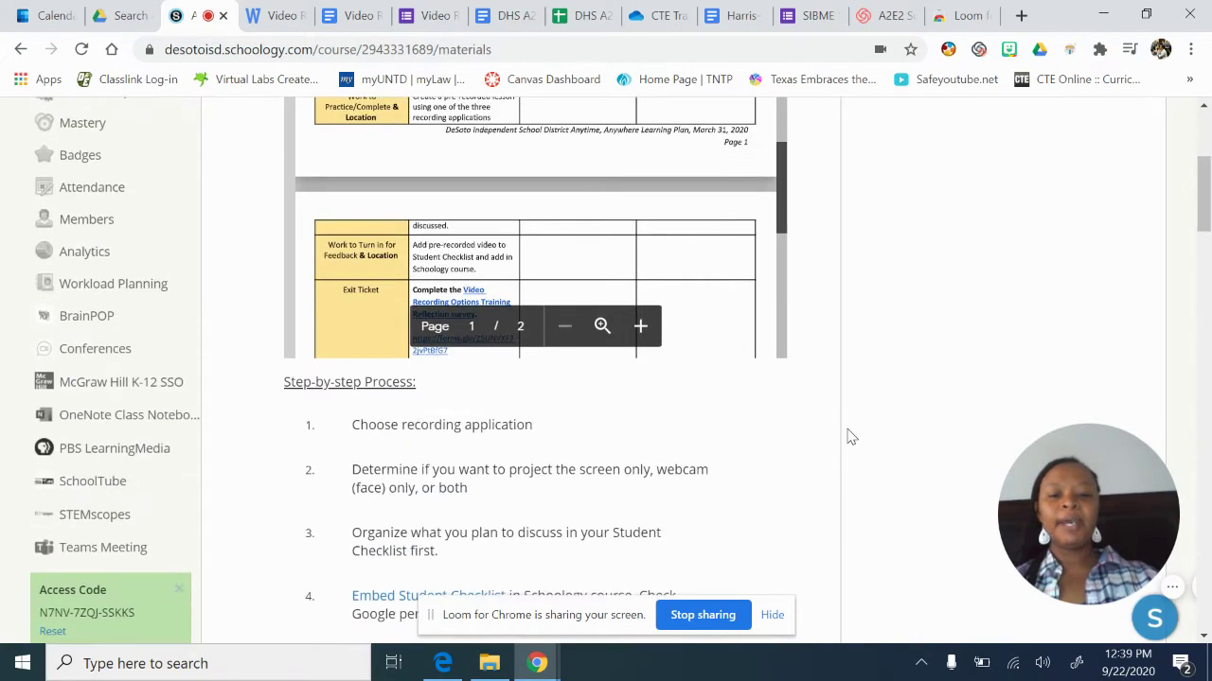
{"action": "scroll", "coordinate": [849, 436], "scroll_direction": "down", "scroll_amount": 2}
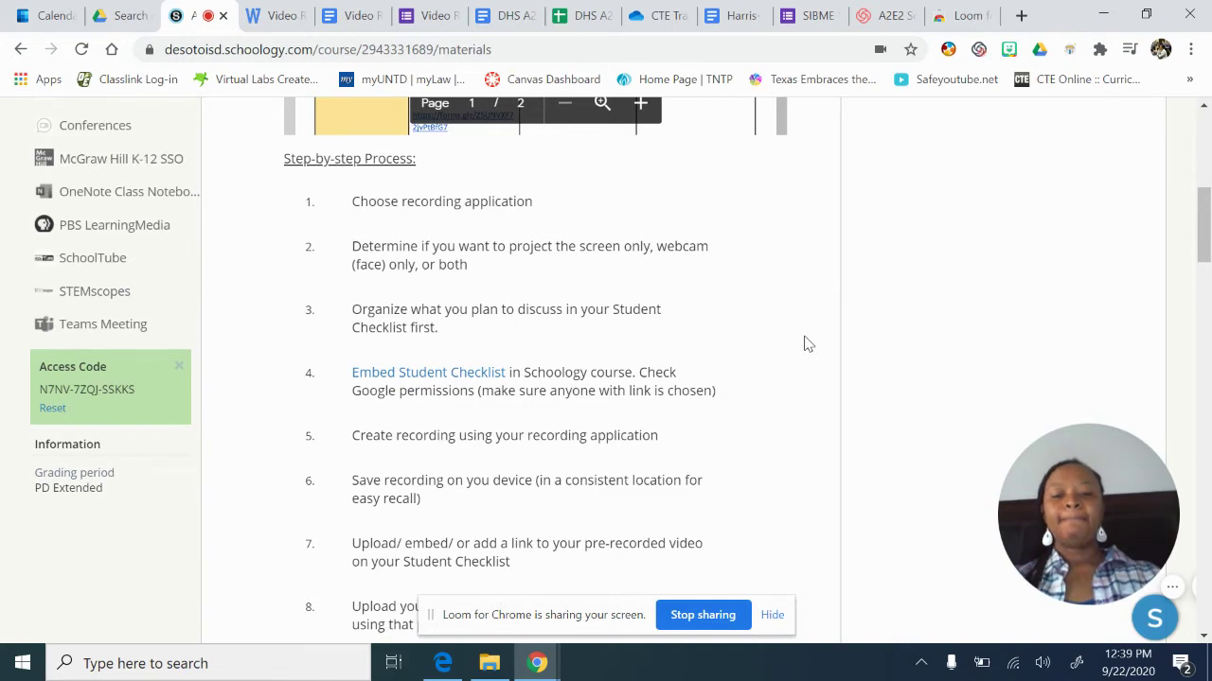
{"action": "scroll", "coordinate": [804, 343], "scroll_direction": "up", "scroll_amount": 6}
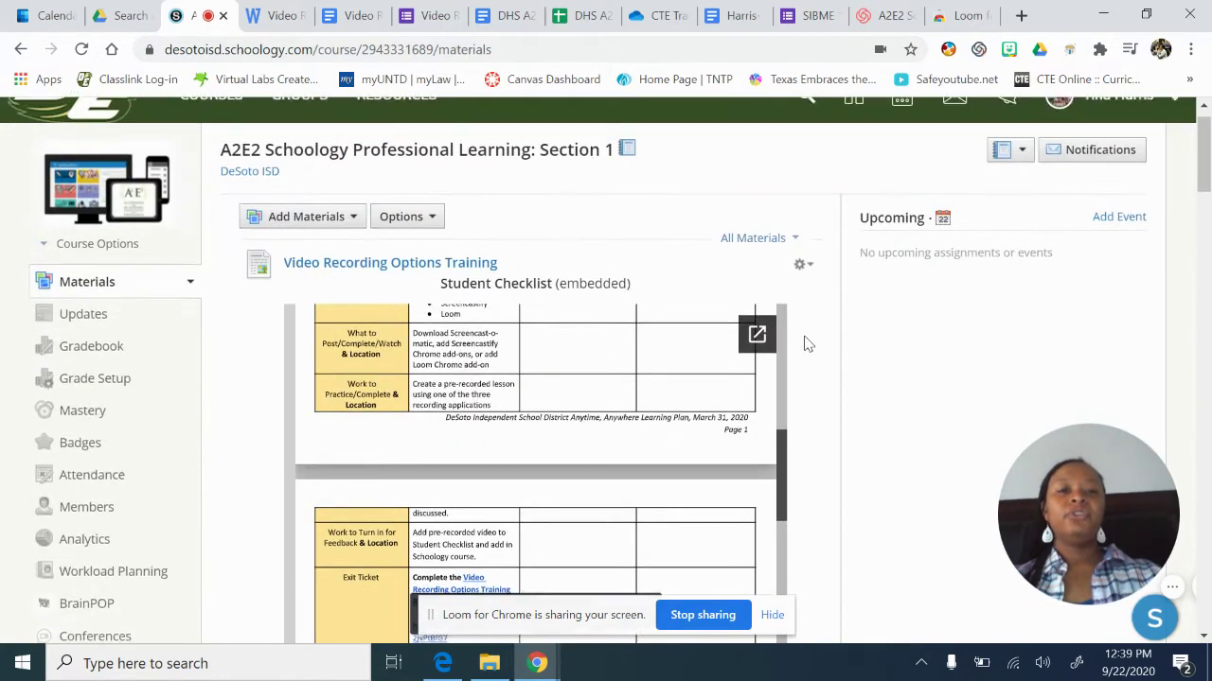
{"action": "scroll", "coordinate": [592, 387], "scroll_direction": "up", "scroll_amount": 6}
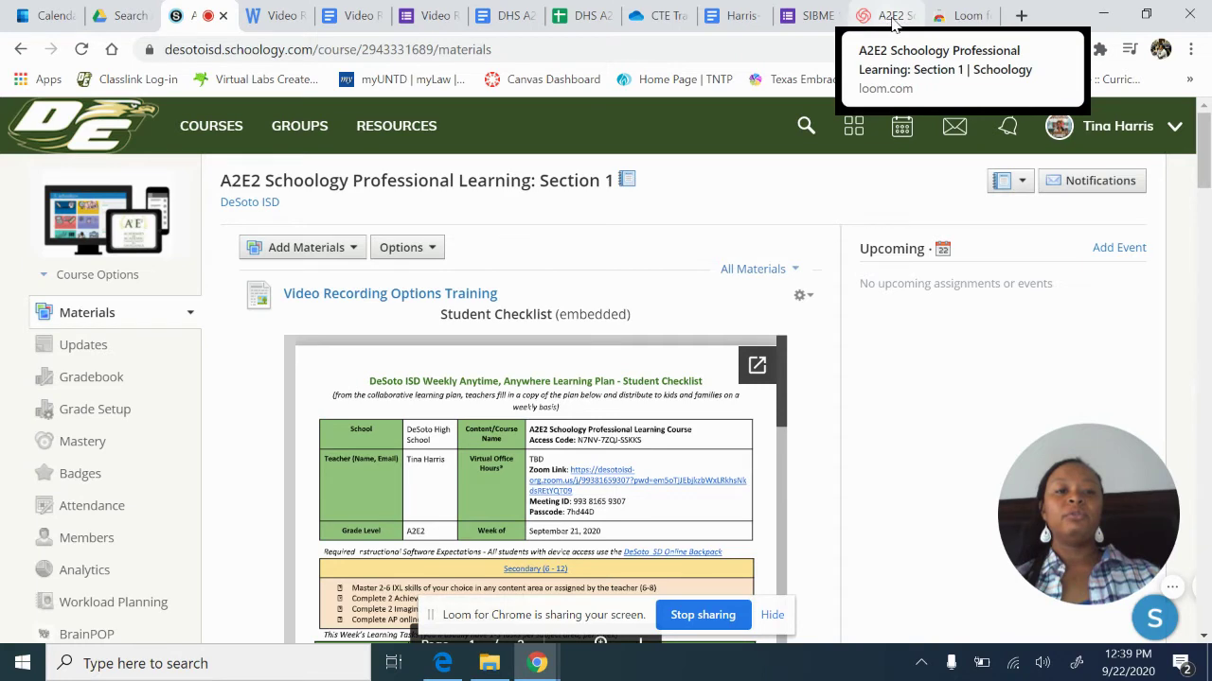
- Go to loom.com and open the 'My TEAMS -' video from the Personal Library
{"action": "left_click", "coordinate": [959, 17]}
{"action": "left_click", "coordinate": [819, 49]}
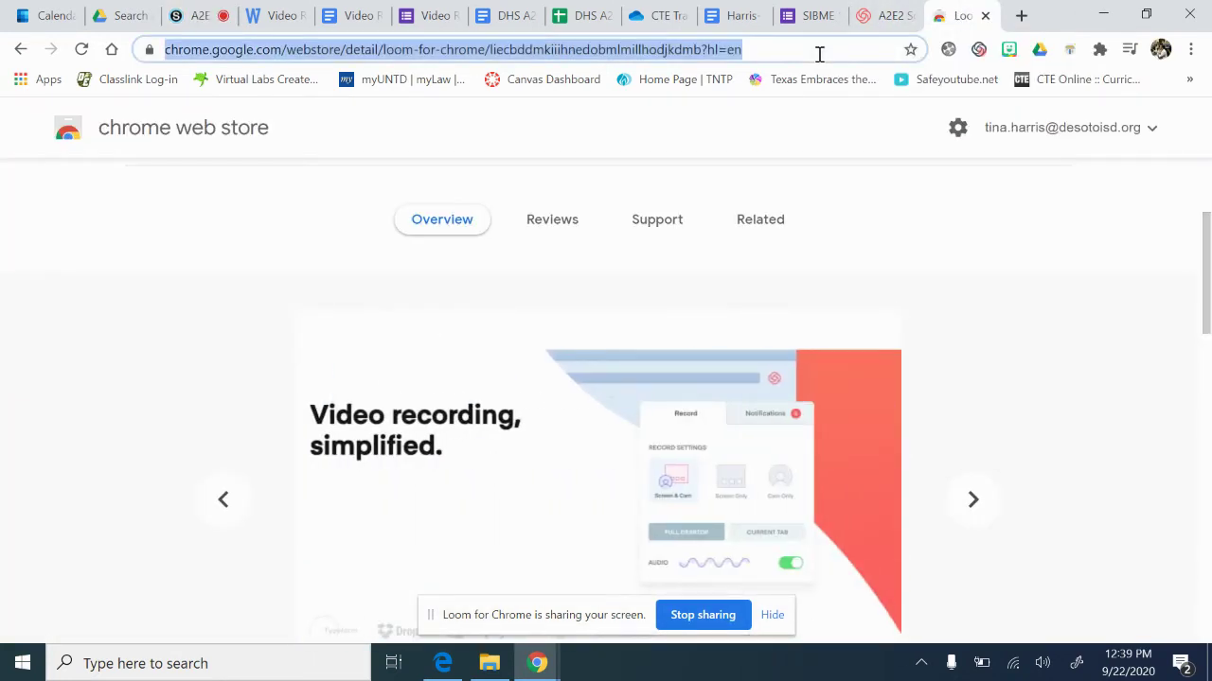
{"action": "type", "text": "loom.co"}
{"action": "key", "text": "Return"}
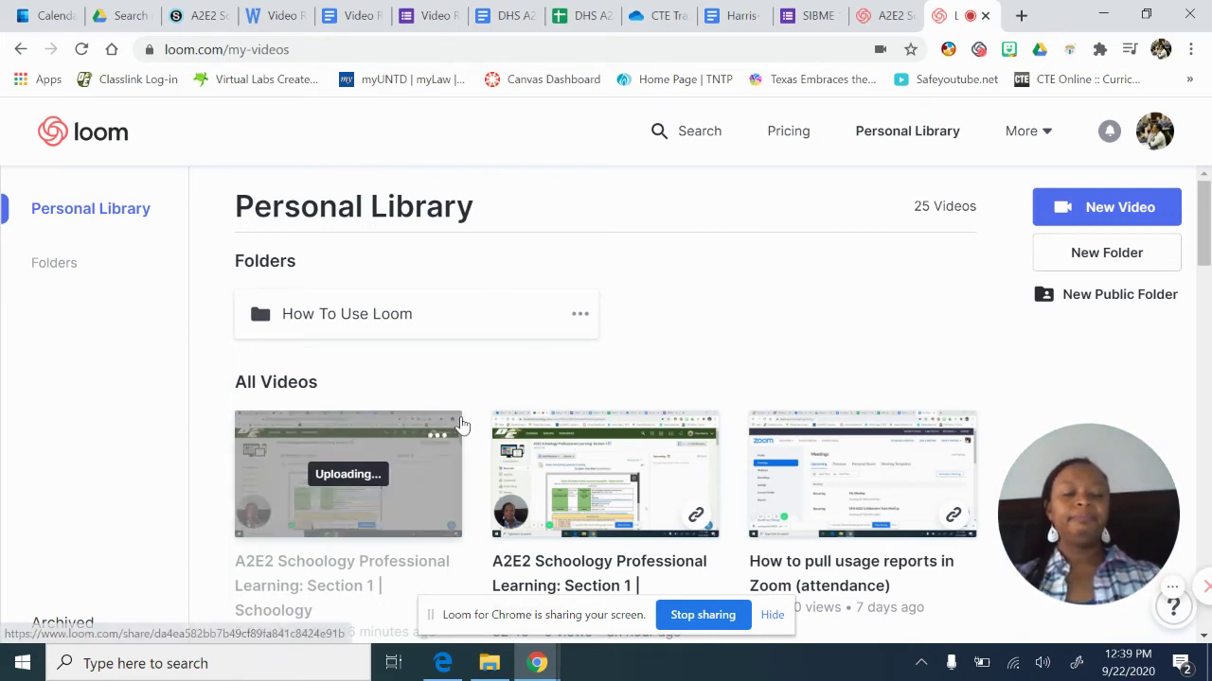
{"action": "scroll", "coordinate": [854, 299], "scroll_direction": "down", "scroll_amount": 5}
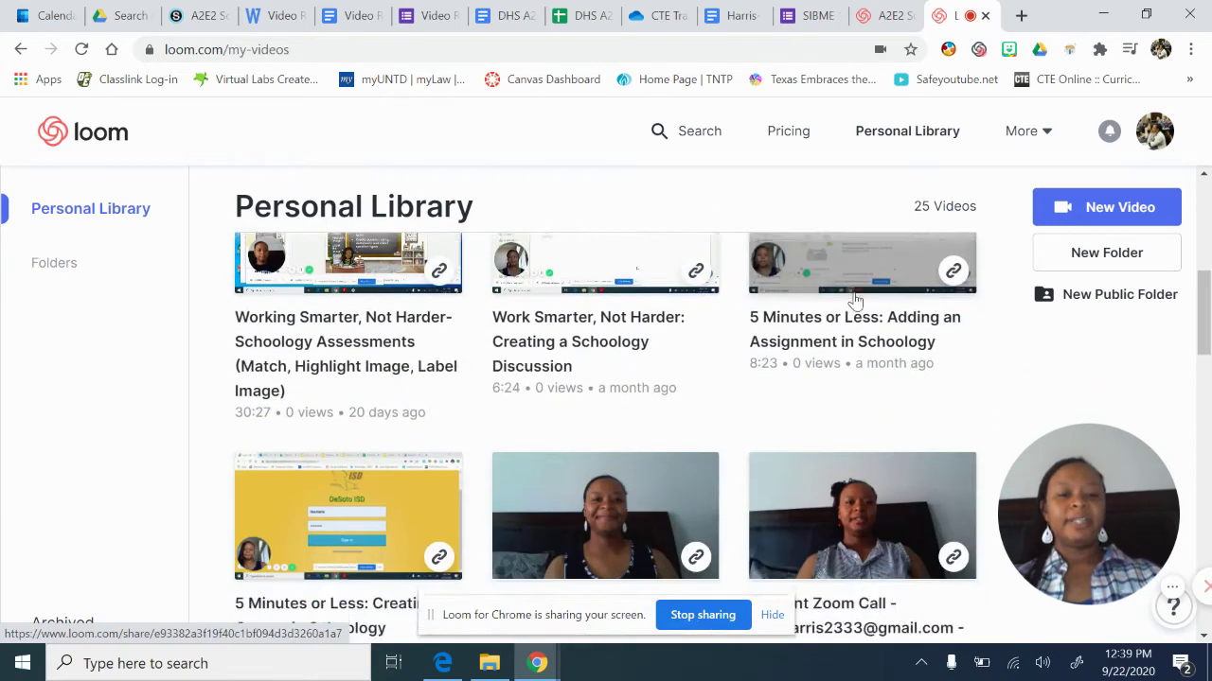
{"action": "scroll", "coordinate": [855, 300], "scroll_direction": "down", "scroll_amount": 10}
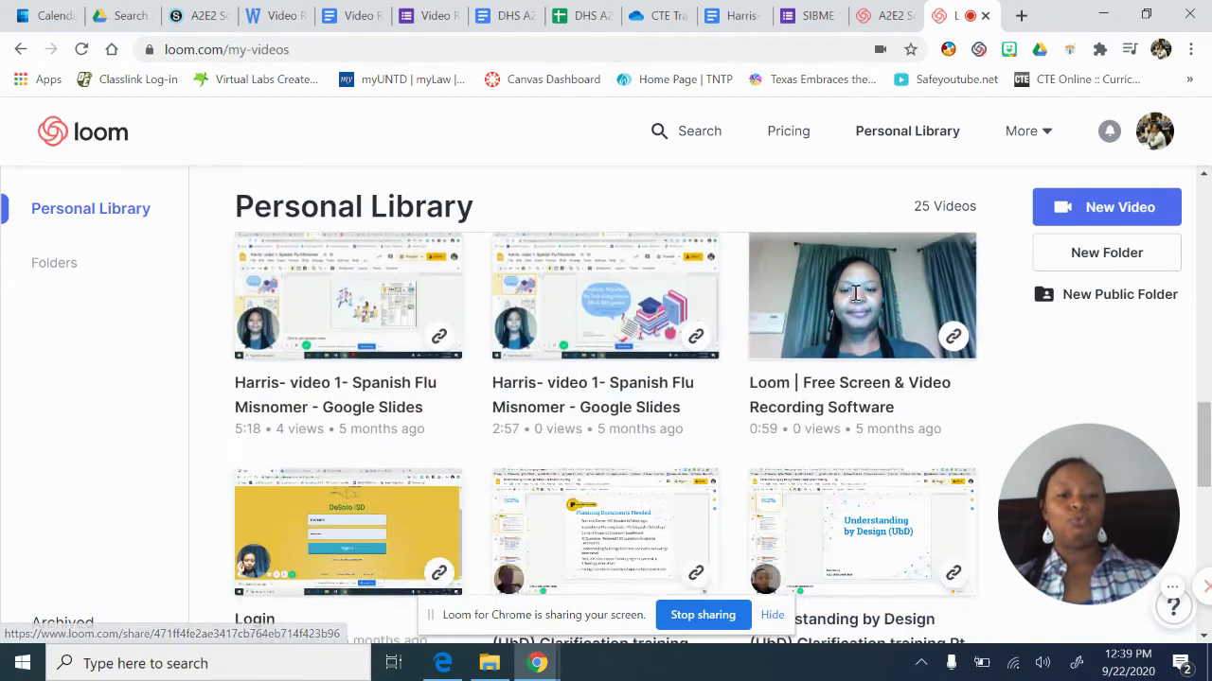
{"action": "scroll", "coordinate": [855, 296], "scroll_direction": "down", "scroll_amount": 10}
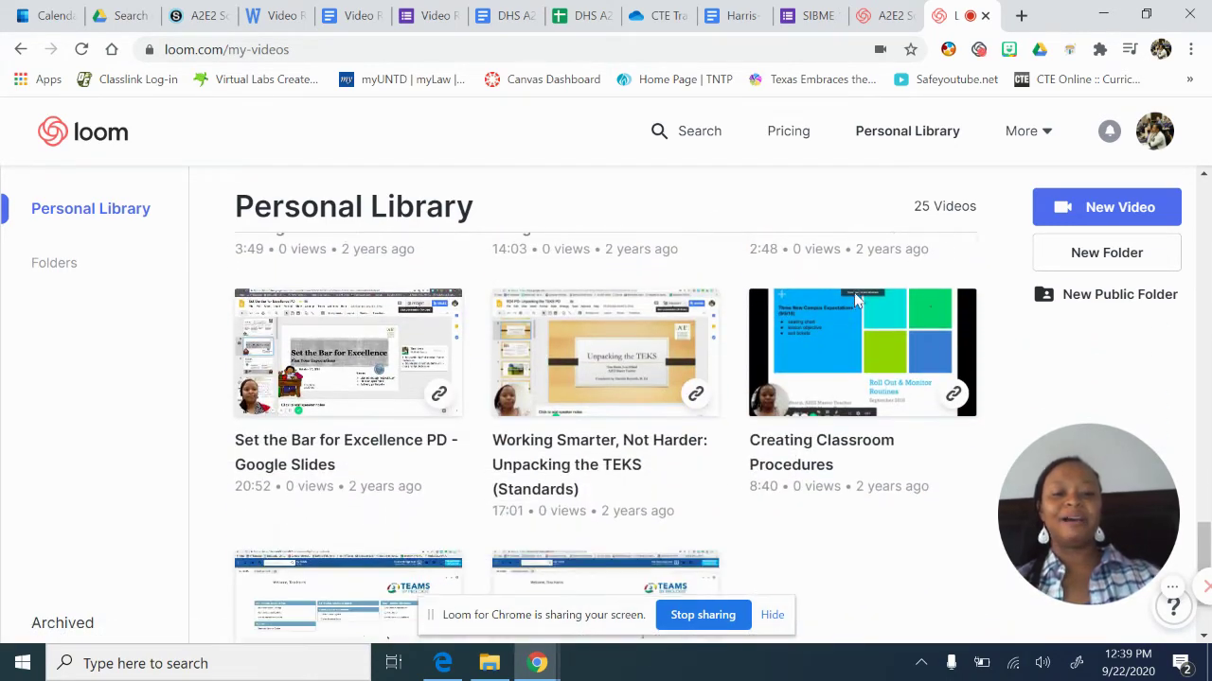
{"action": "scroll", "coordinate": [854, 299], "scroll_direction": "down", "scroll_amount": 2}
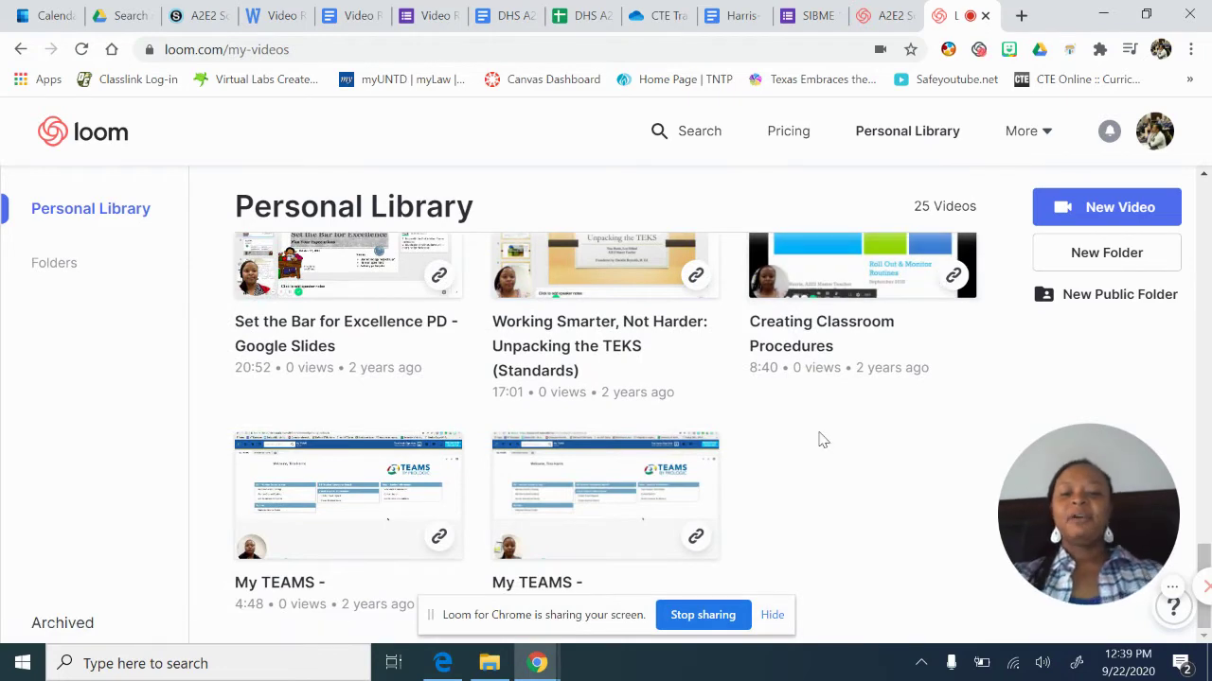
{"action": "left_click", "coordinate": [339, 508]}
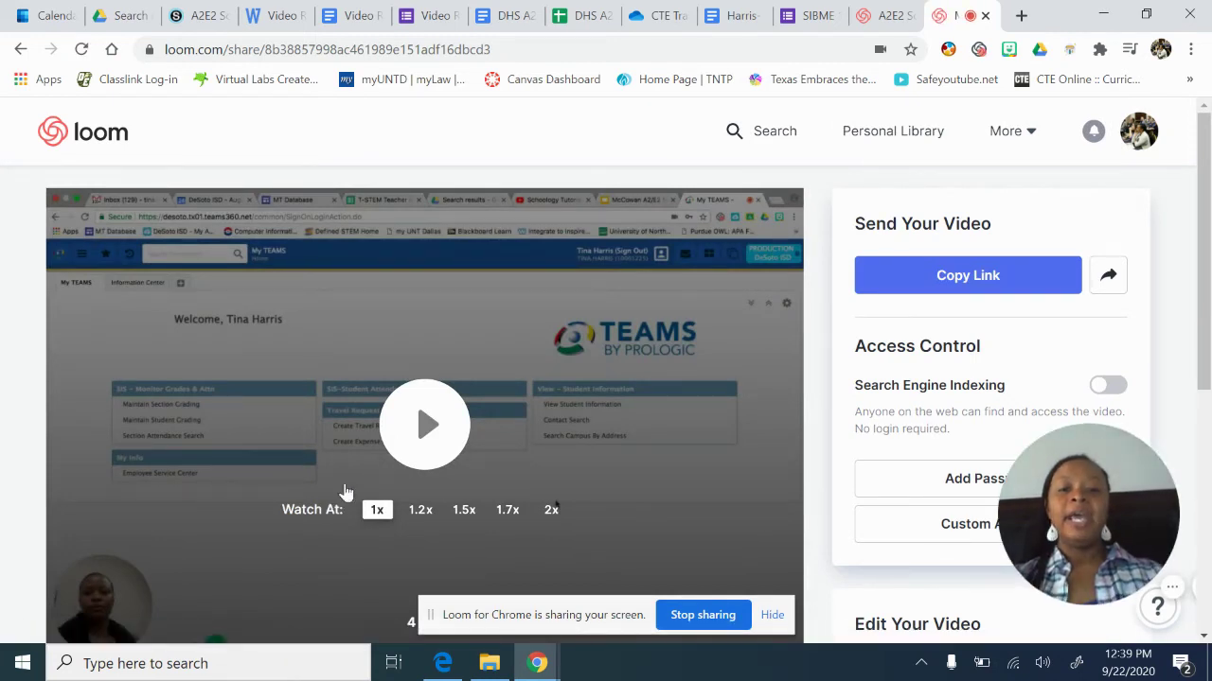
- Copy the My TEAMS Loom video's share link and return to the Video Recording Options checklist
{"action": "scroll", "coordinate": [572, 155], "scroll_direction": "down", "scroll_amount": 1}
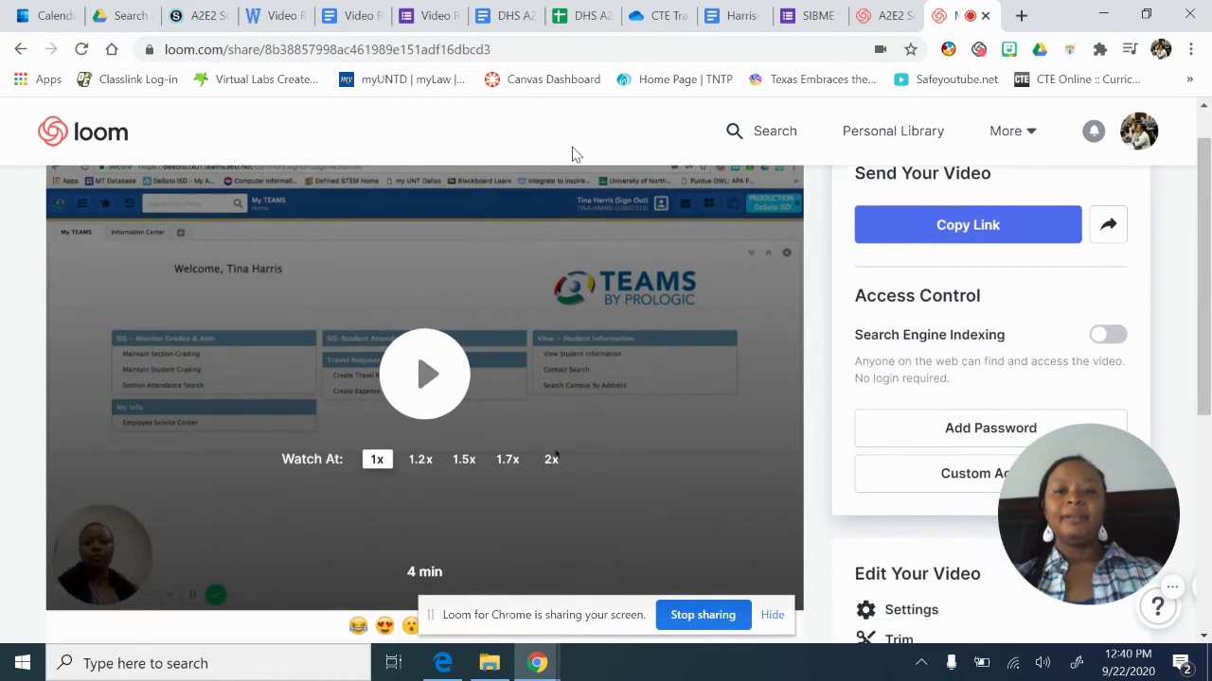
{"action": "scroll", "coordinate": [570, 256], "scroll_direction": "up", "scroll_amount": 1}
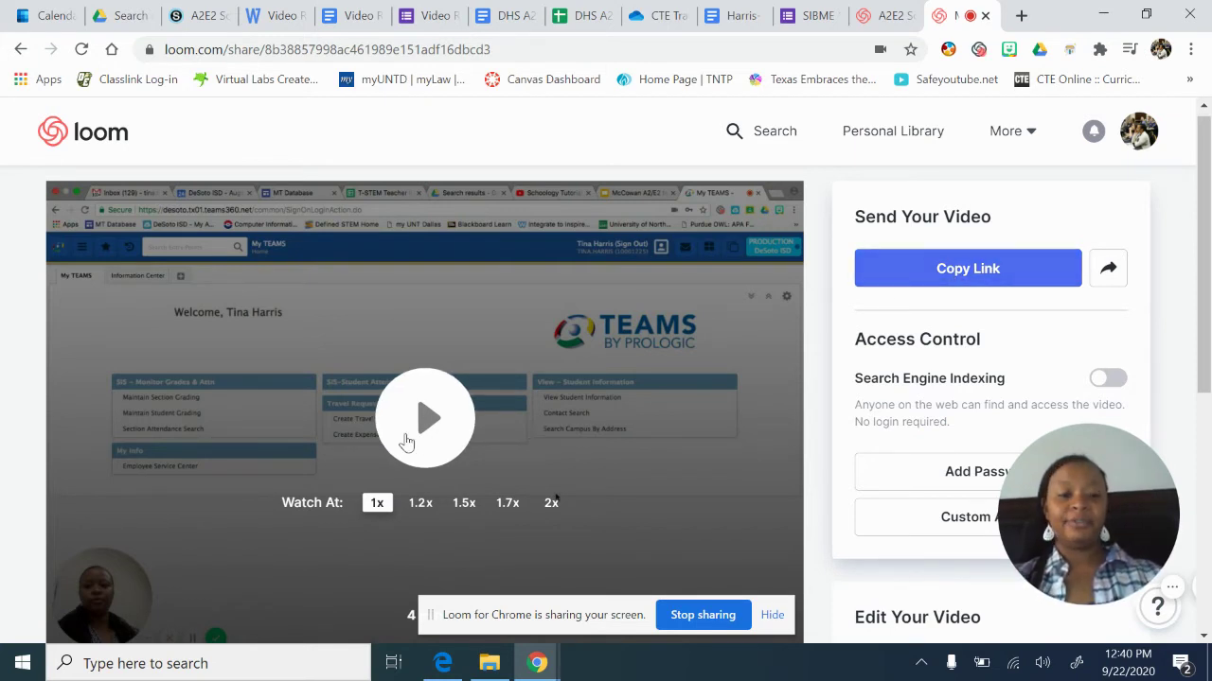
{"action": "scroll", "coordinate": [405, 442], "scroll_direction": "down", "scroll_amount": 2}
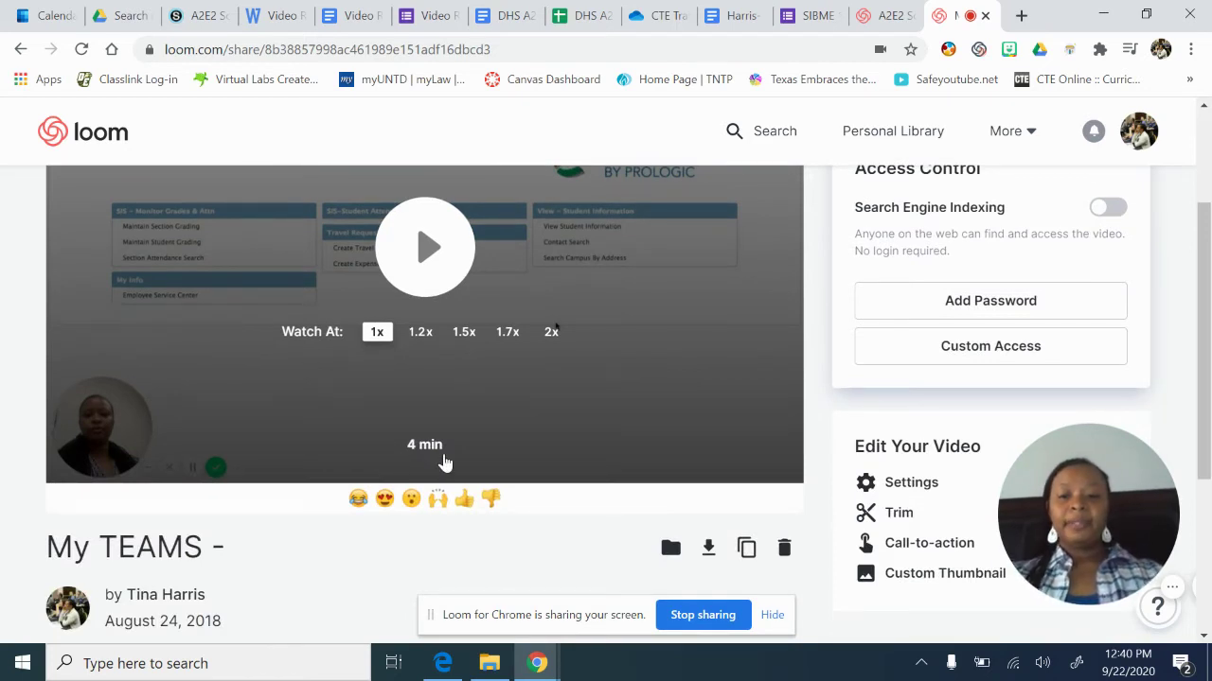
{"action": "scroll", "coordinate": [445, 461], "scroll_direction": "up", "scroll_amount": 1}
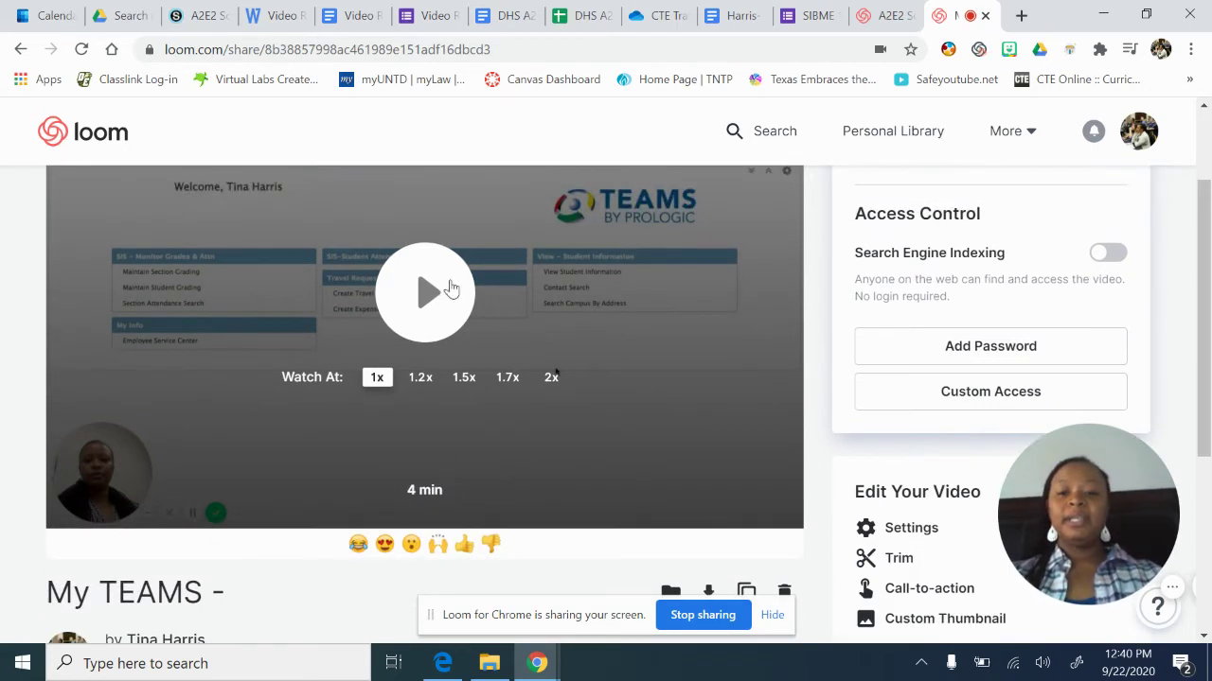
{"action": "scroll", "coordinate": [474, 490], "scroll_direction": "down", "scroll_amount": 1}
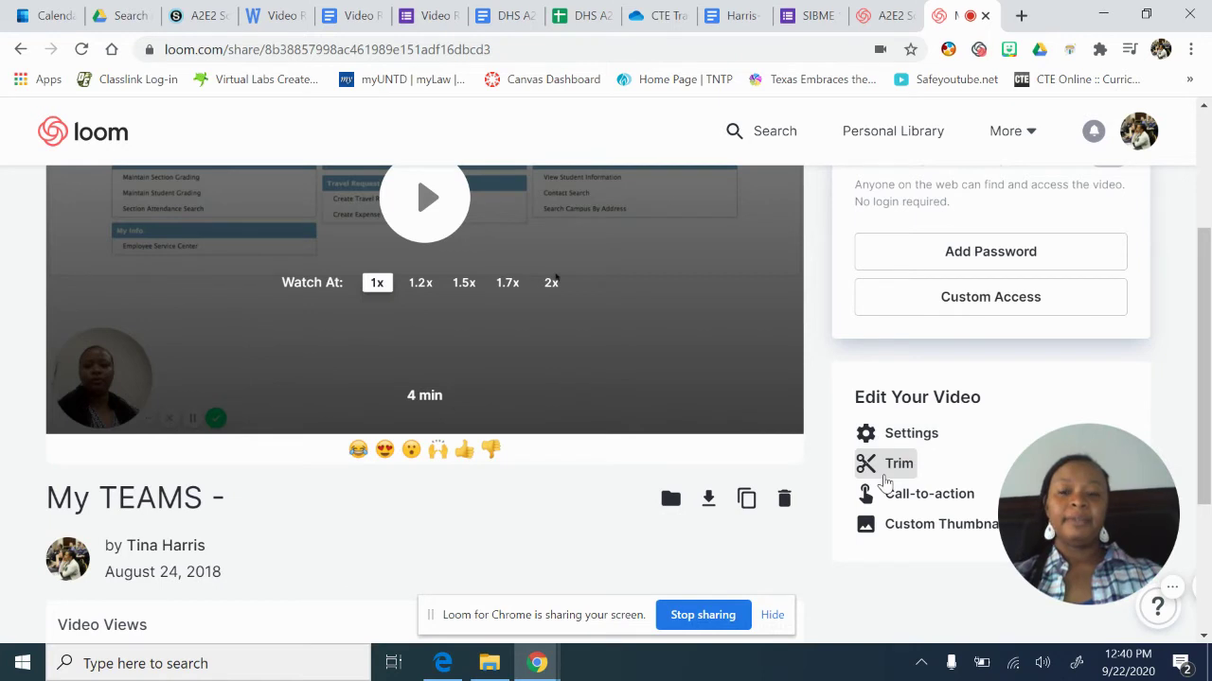
{"action": "scroll", "coordinate": [829, 497], "scroll_direction": "up", "scroll_amount": 1}
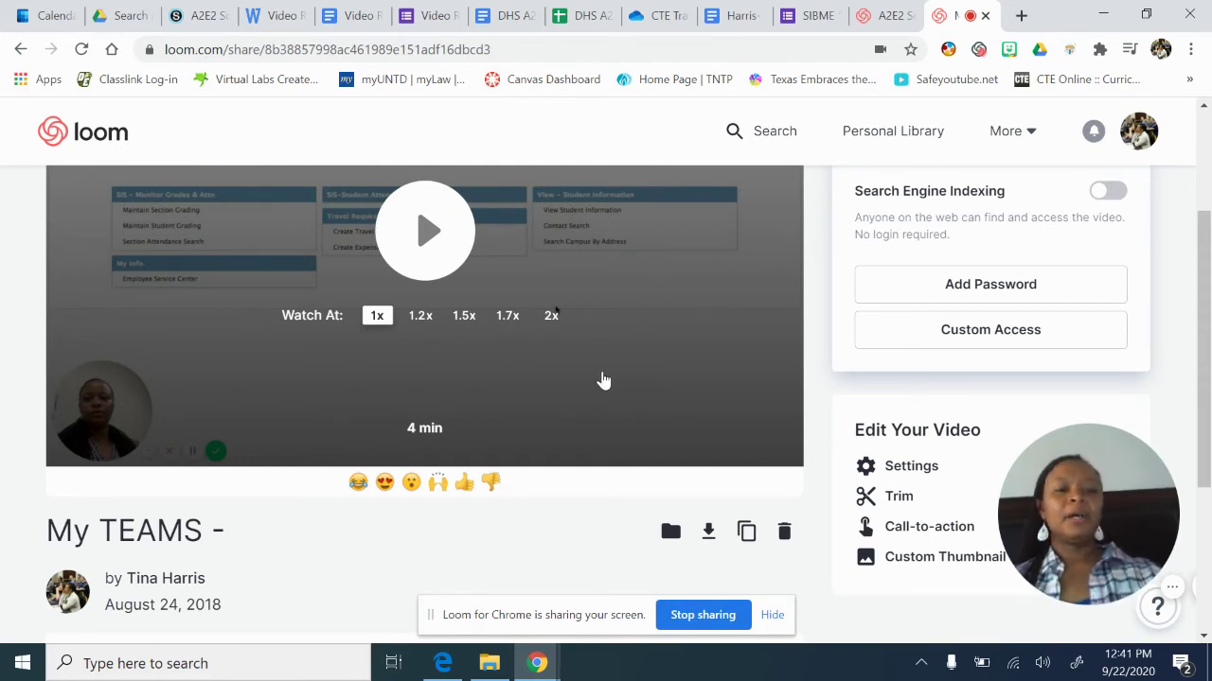
{"action": "scroll", "coordinate": [603, 380], "scroll_direction": "up", "scroll_amount": 1}
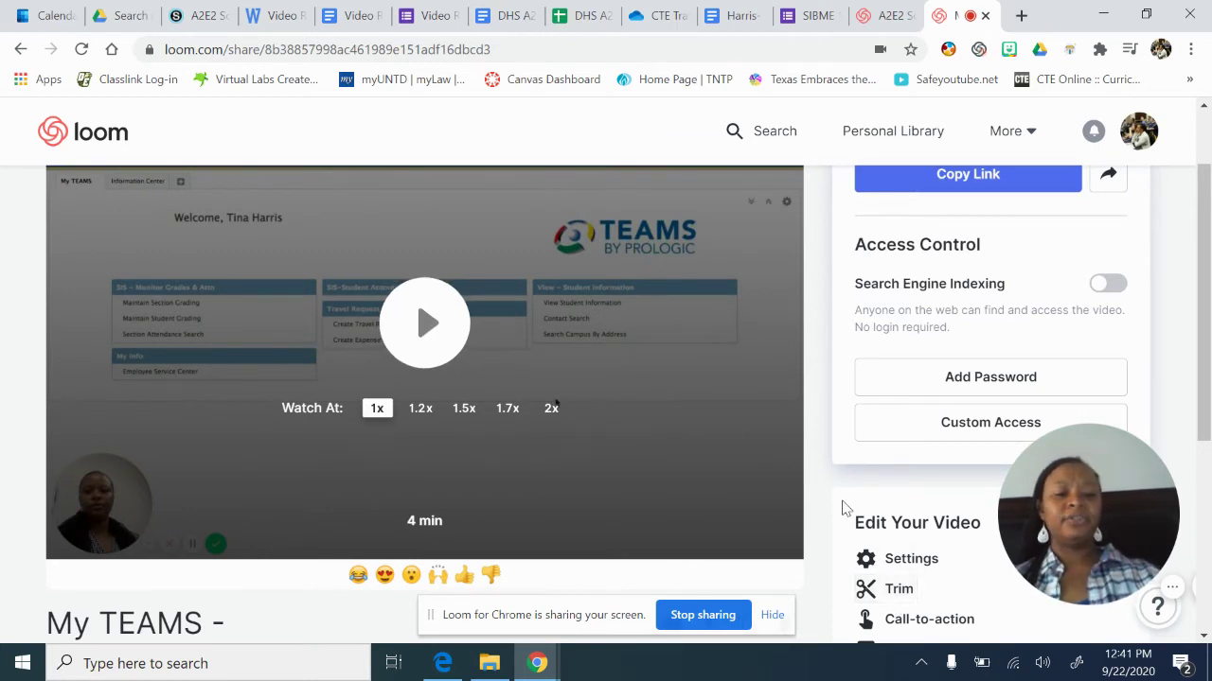
{"action": "scroll", "coordinate": [846, 478], "scroll_direction": "up", "scroll_amount": 1}
{"action": "scroll", "coordinate": [904, 265], "scroll_direction": "up", "scroll_amount": 1}
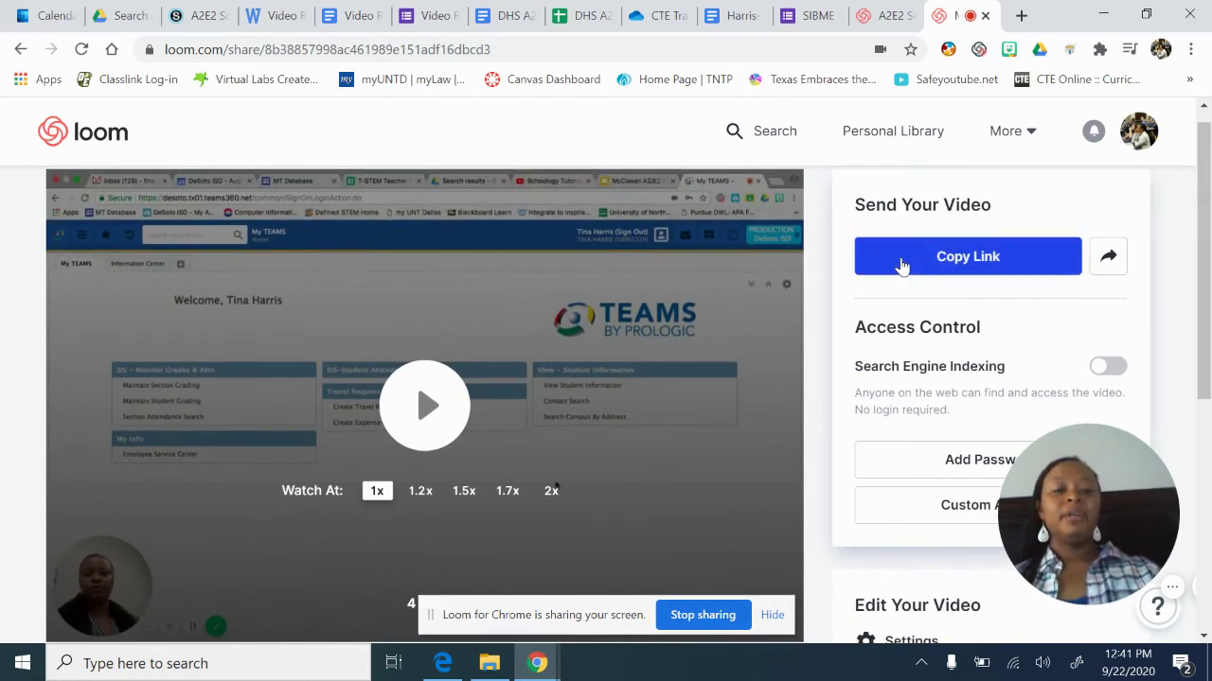
{"action": "left_click", "coordinate": [902, 266]}
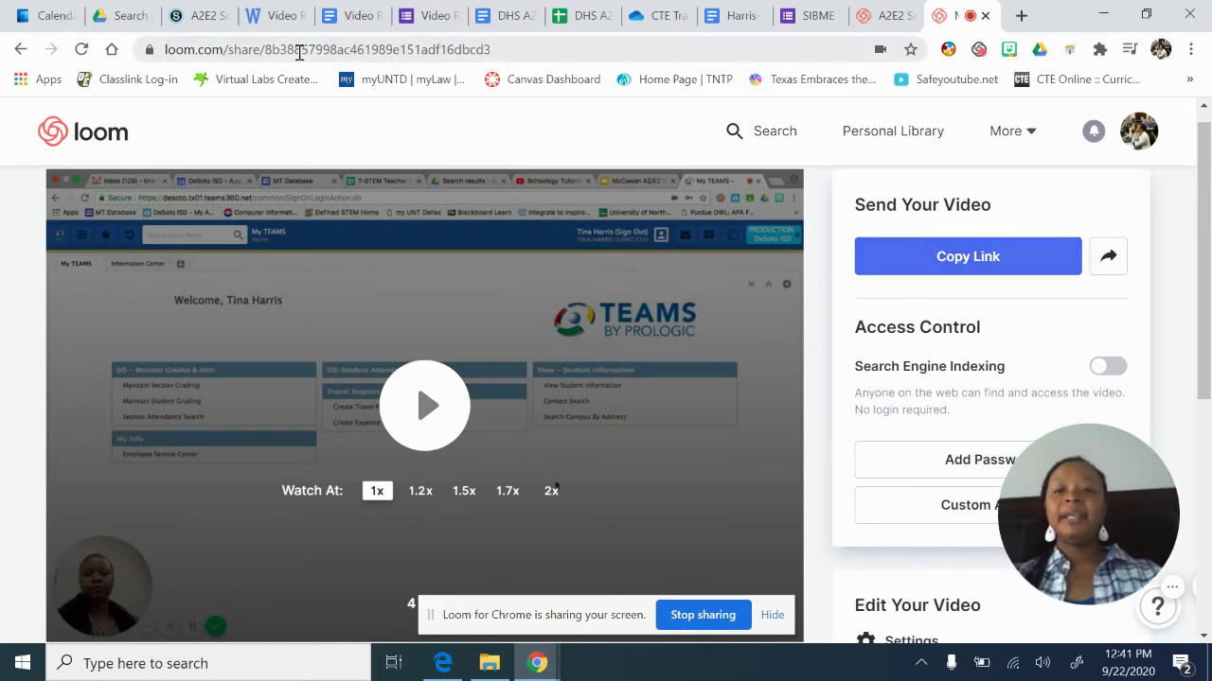
{"action": "left_click", "coordinate": [268, 26]}
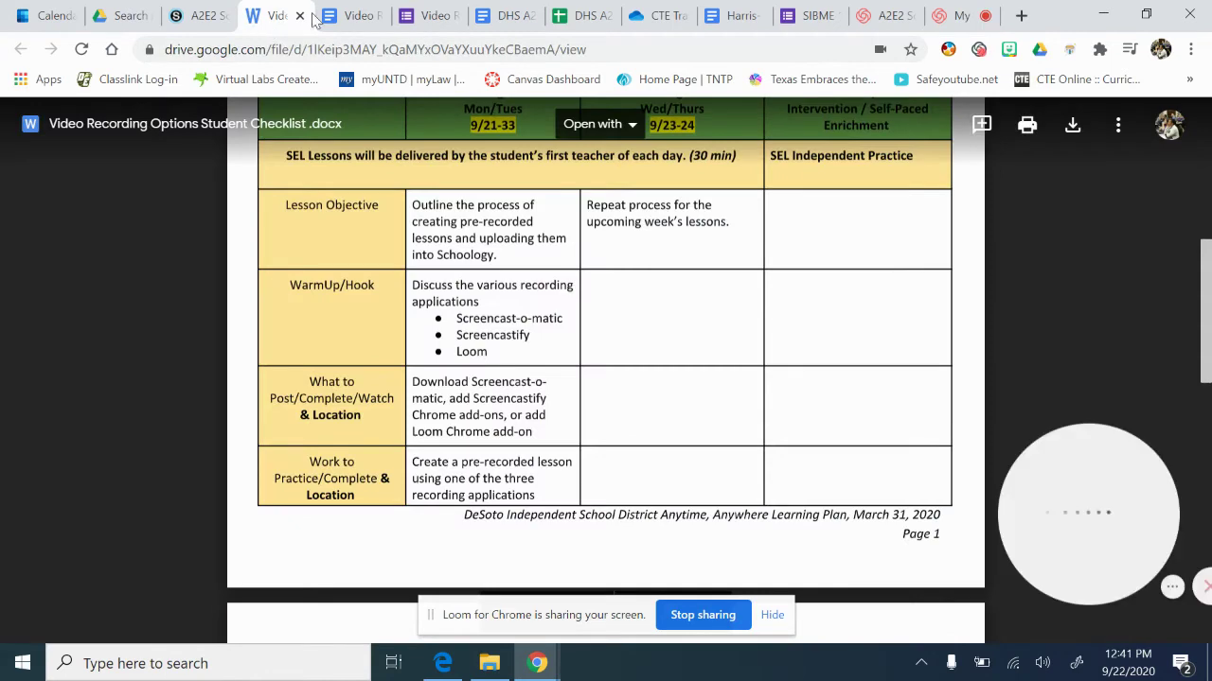
- In the Google Docs checklist, add the word 'Link' on a new line under 'Chrome add-on' and select it
{"action": "left_click", "coordinate": [350, 18]}
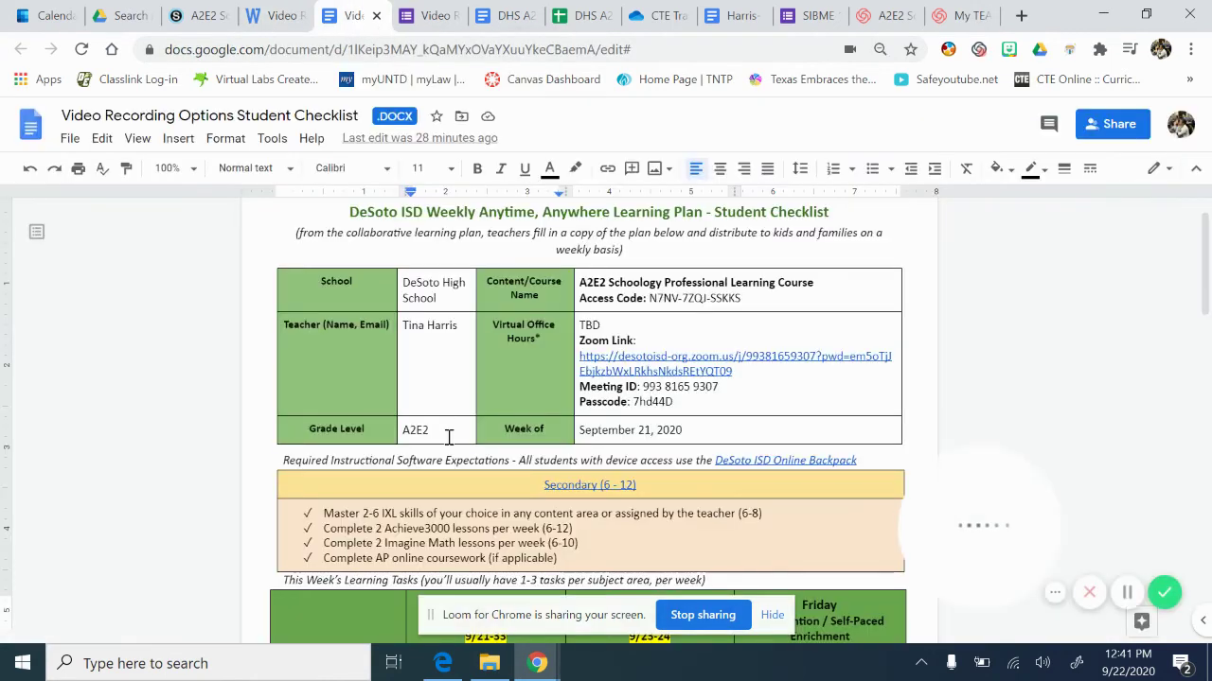
{"action": "scroll", "coordinate": [449, 430], "scroll_direction": "down", "scroll_amount": 4}
{"action": "scroll", "coordinate": [448, 438], "scroll_direction": "down", "scroll_amount": 3}
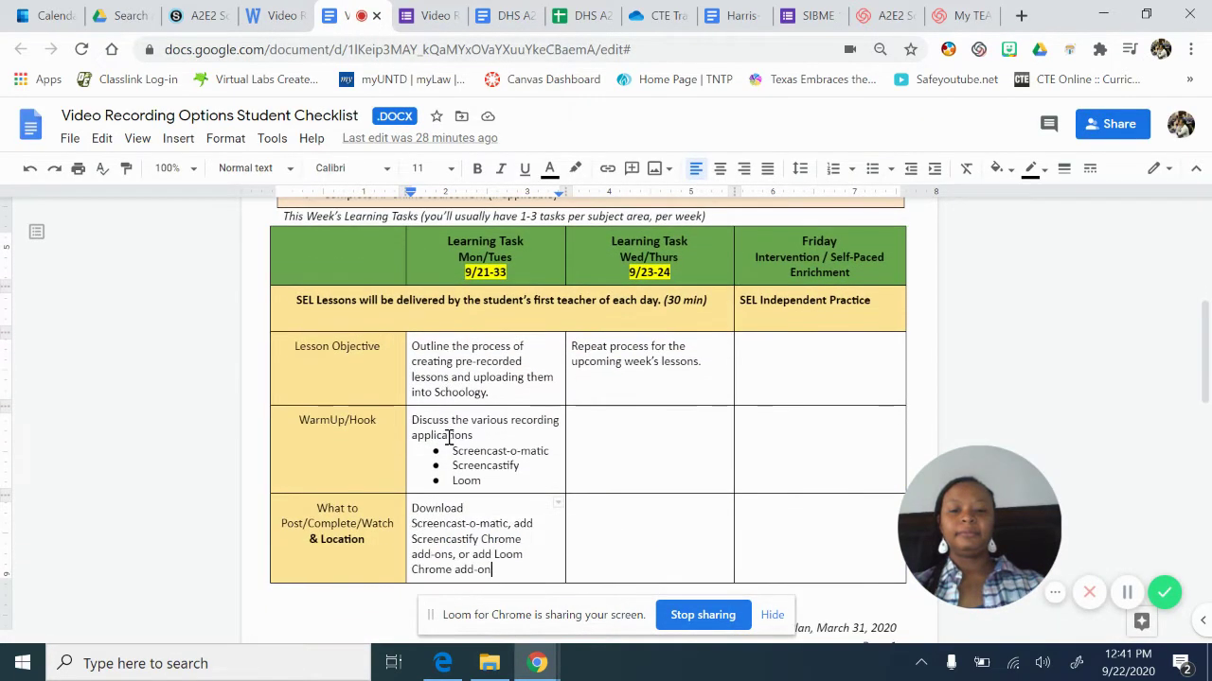
{"action": "scroll", "coordinate": [448, 437], "scroll_direction": "down", "scroll_amount": 1}
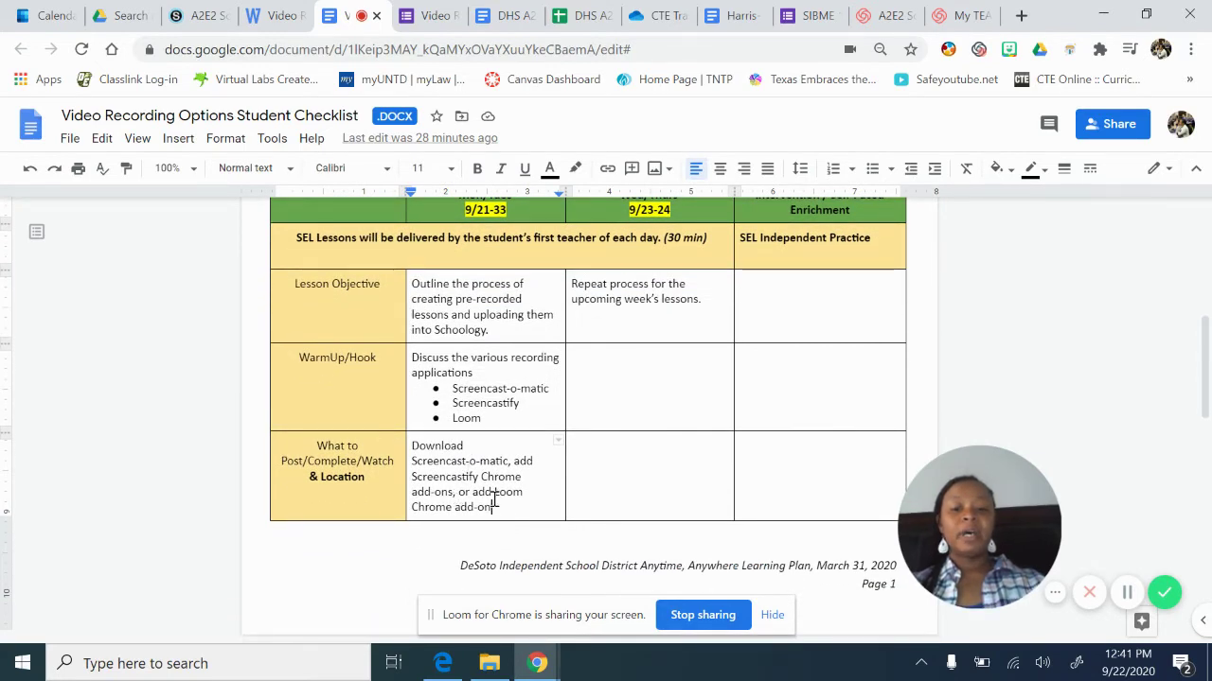
{"action": "scroll", "coordinate": [490, 499], "scroll_direction": "down", "scroll_amount": 1}
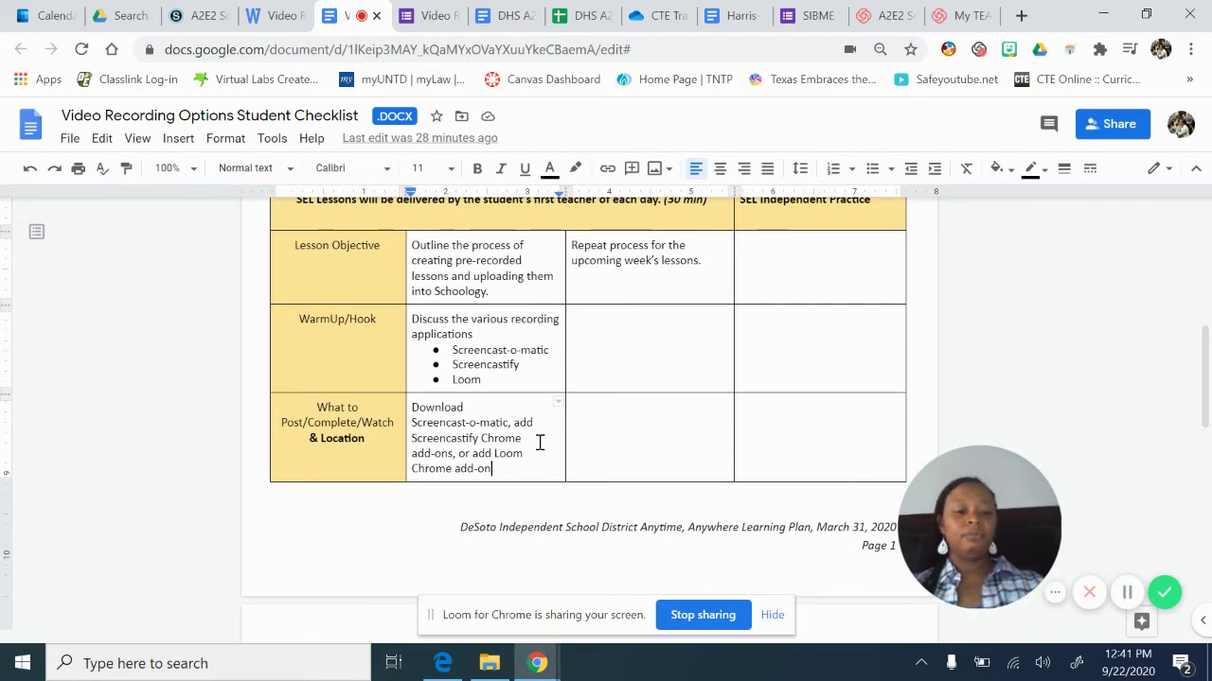
{"action": "key", "text": "Return"}
{"action": "type", "text": "L"}
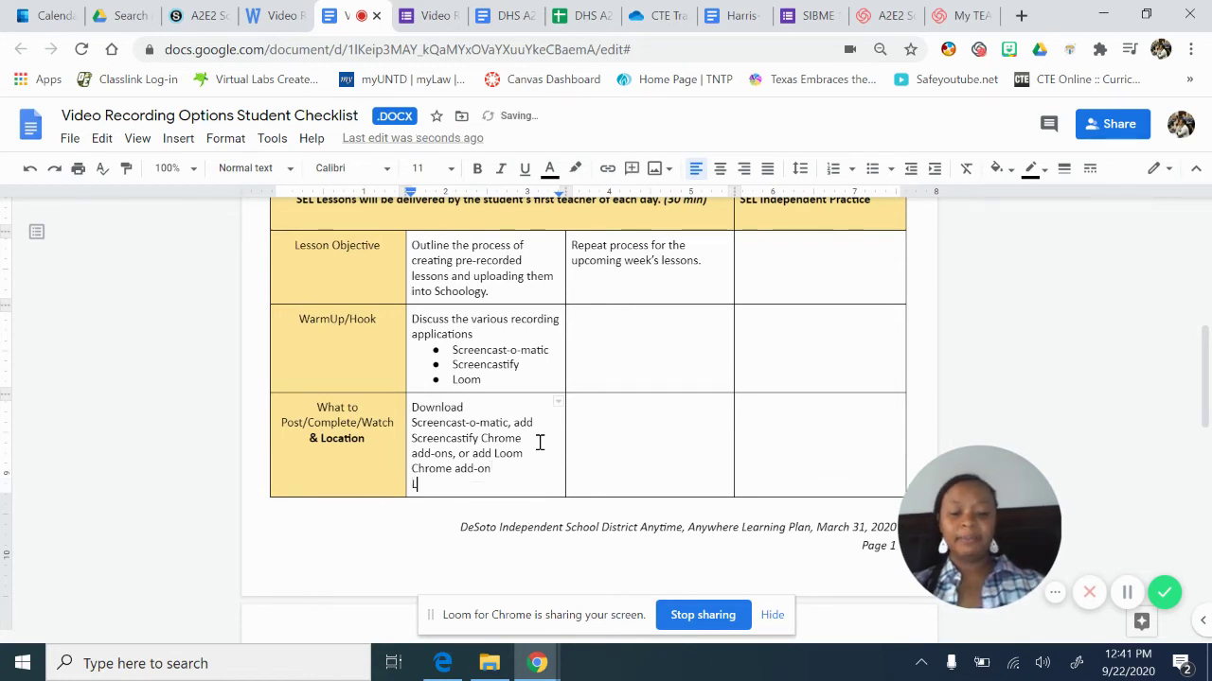
{"action": "type", "text": "ink"}
{"action": "key", "text": "Return"}
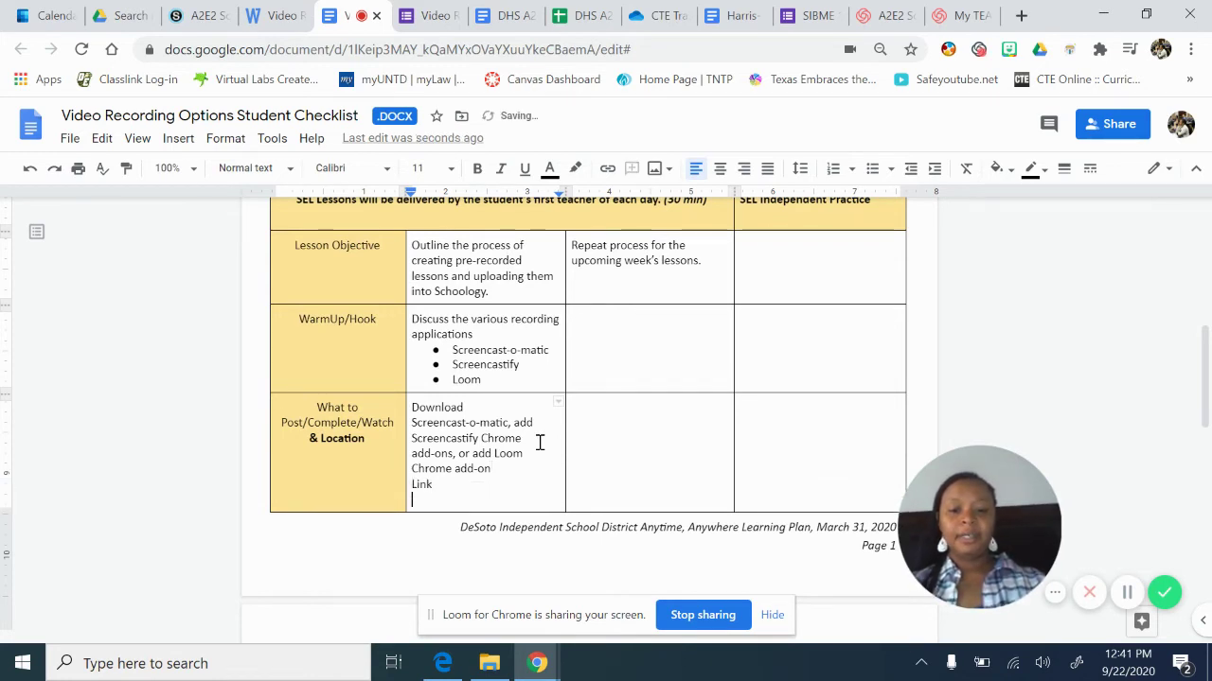
{"action": "double_click", "coordinate": [421, 484]}
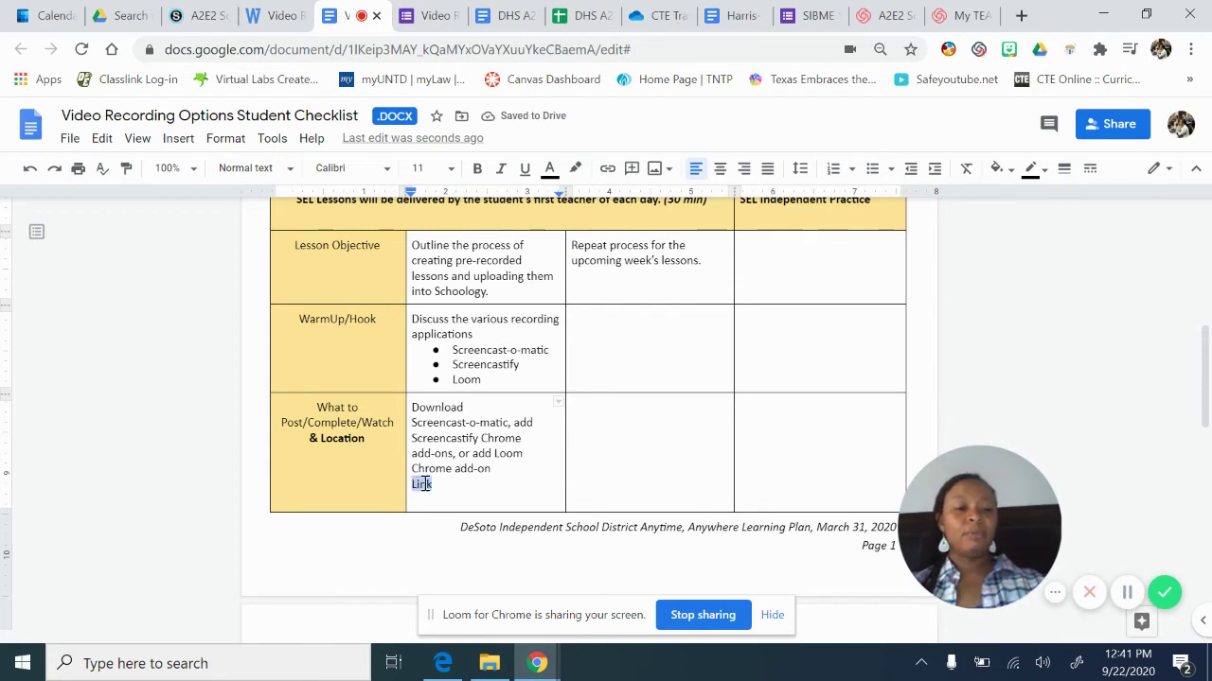
- Hyperlink the selected word 'Link' to the copied Loom share URL
{"action": "right_click", "coordinate": [425, 486]}
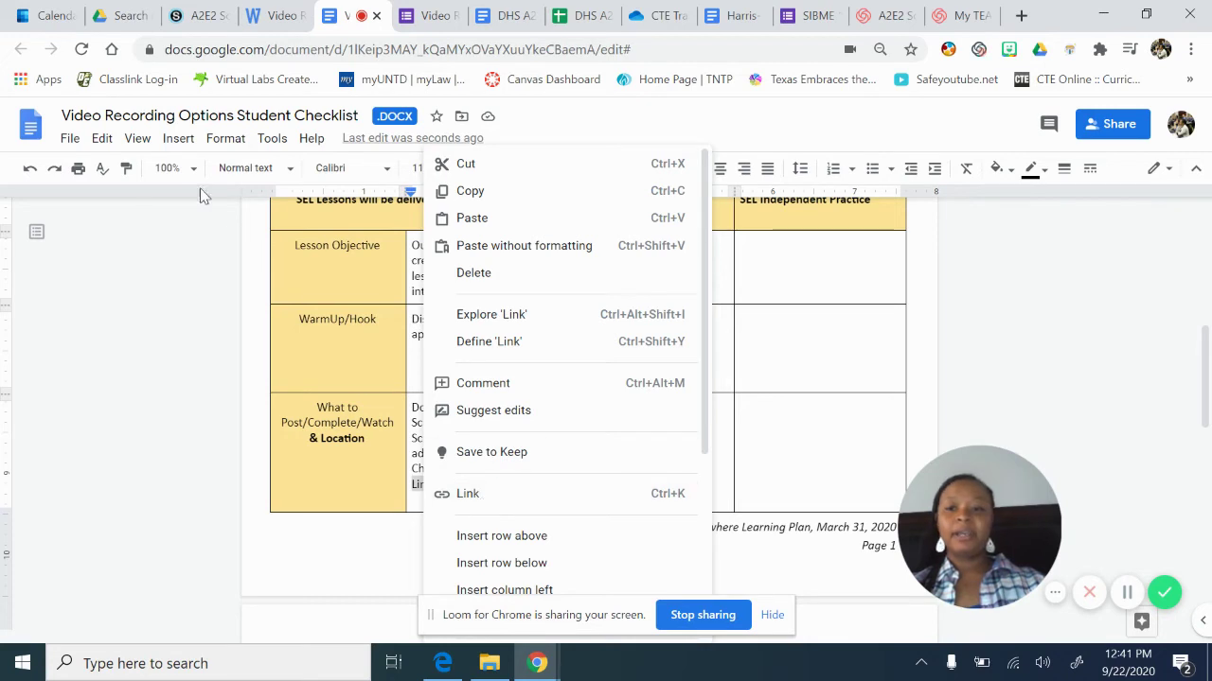
{"action": "left_click", "coordinate": [180, 140]}
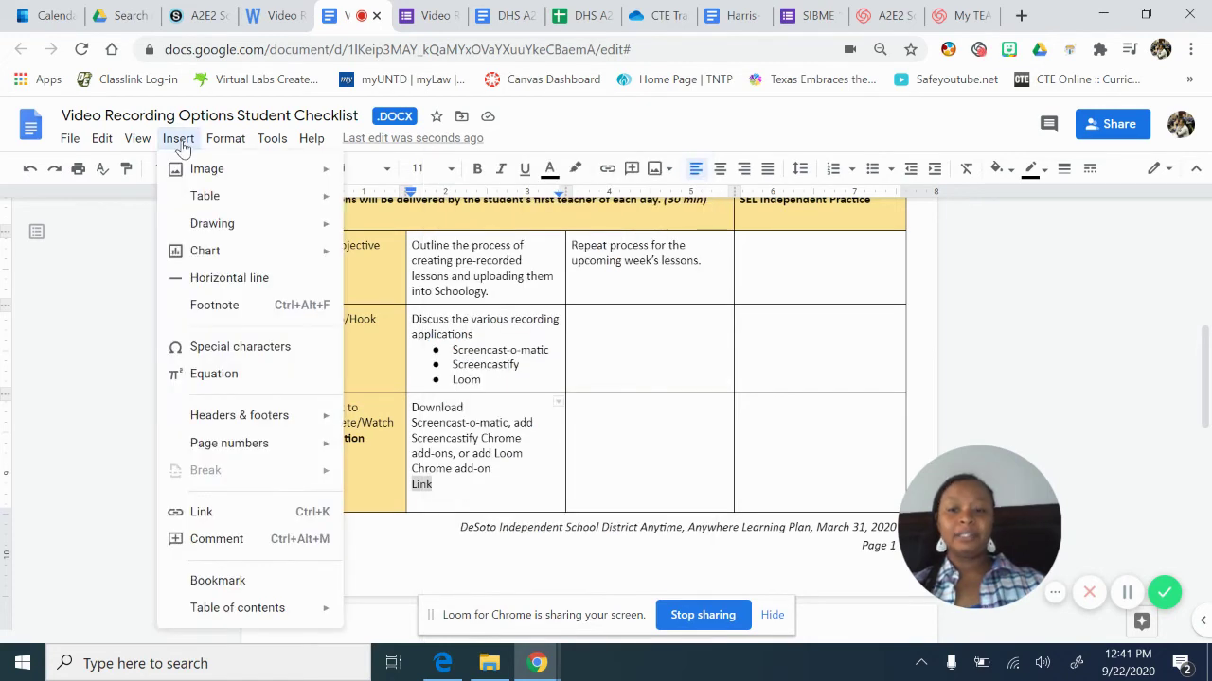
{"action": "left_click", "coordinate": [205, 513]}
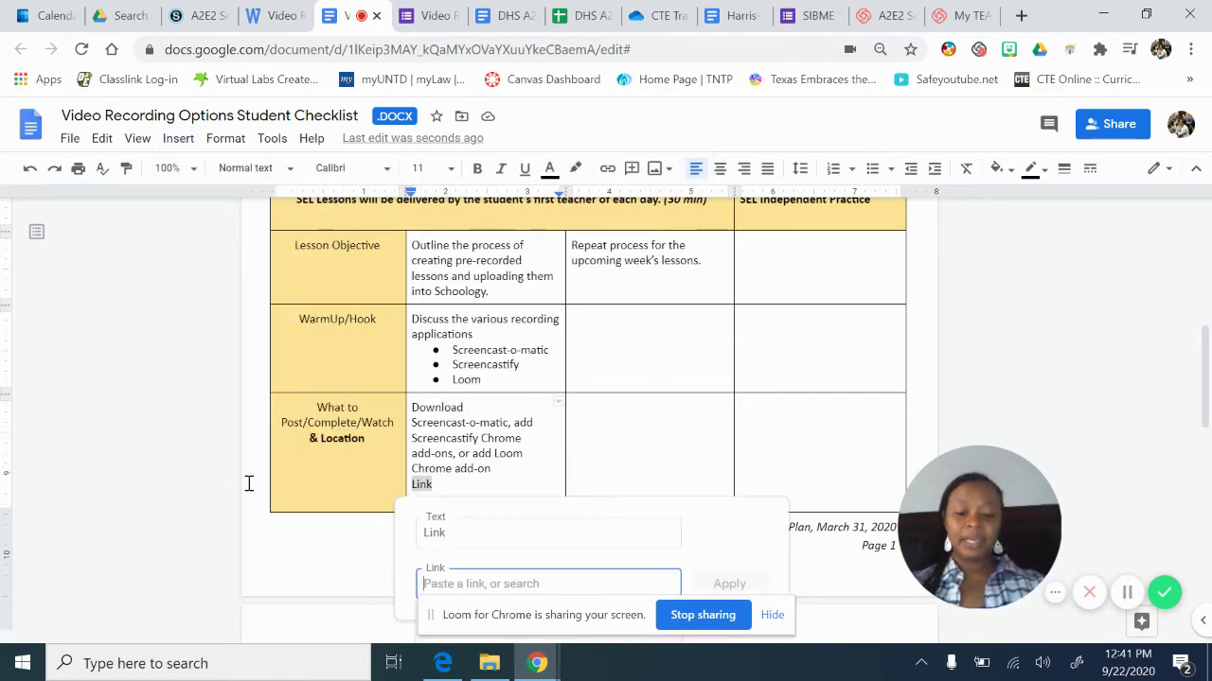
{"action": "type", "text": "https://www.loom.com/share/8b38857998ac461989e151adf16dbcd3"}
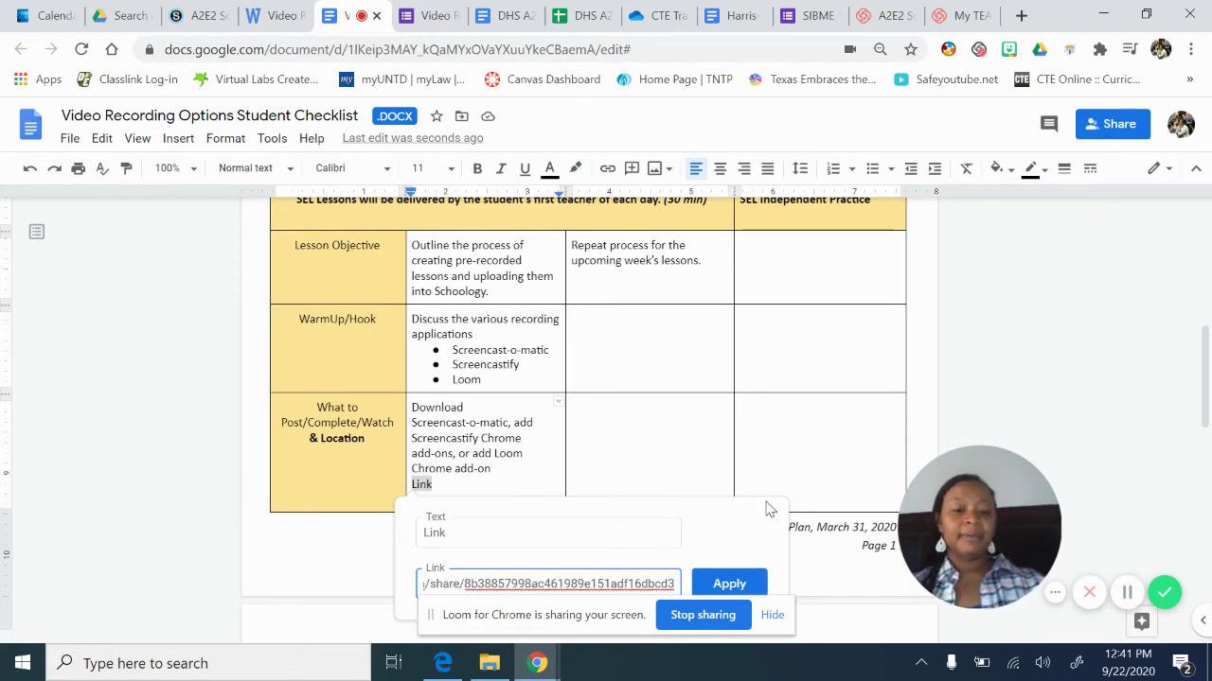
{"action": "left_click", "coordinate": [727, 584]}
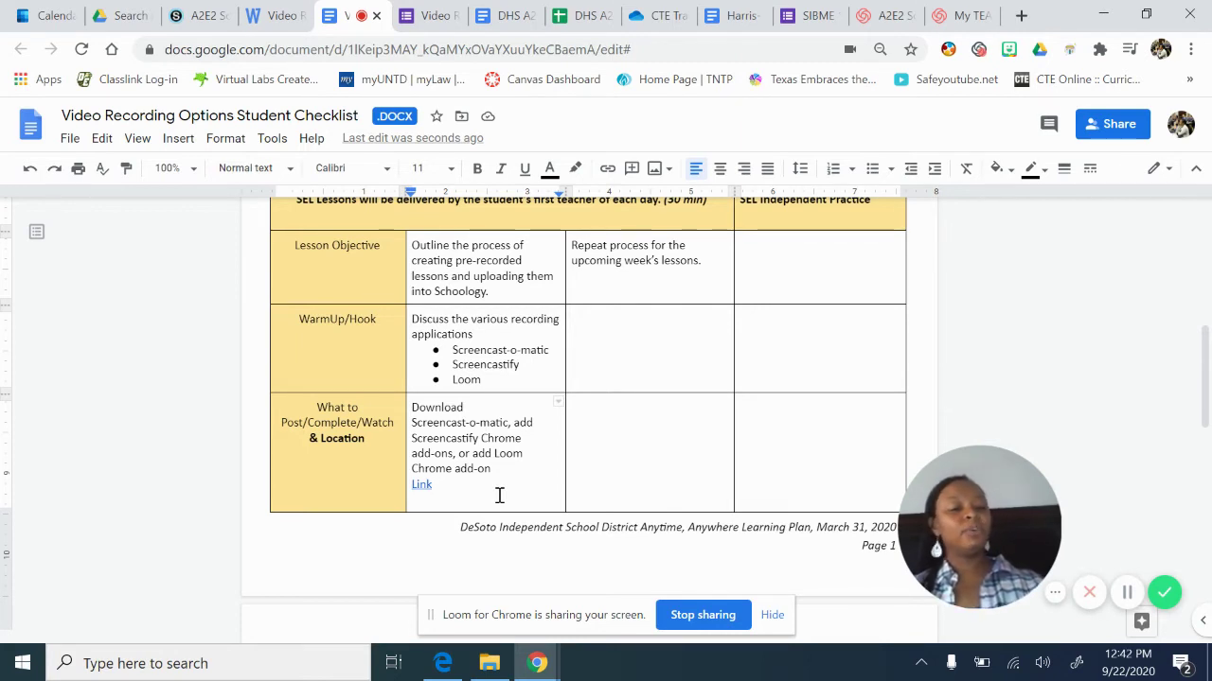
- Paste the full Loom share URL on its own line beneath 'Link' and select it
{"action": "key", "text": "Return"}
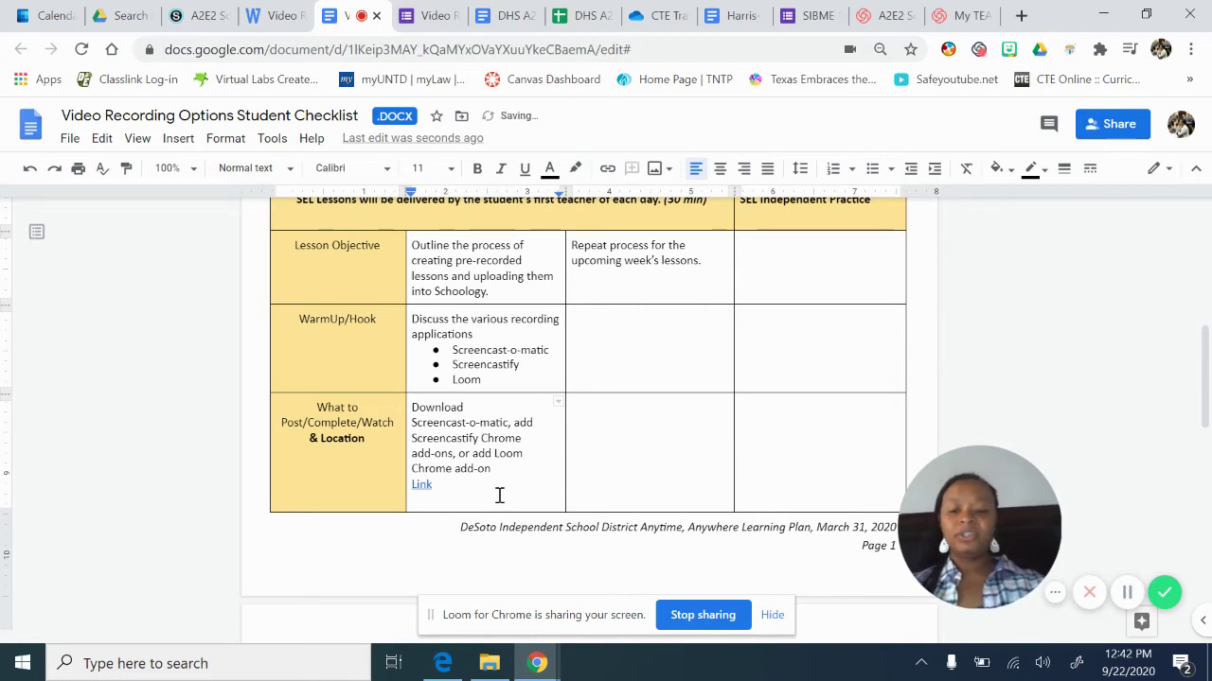
{"action": "right_click", "coordinate": [427, 503]}
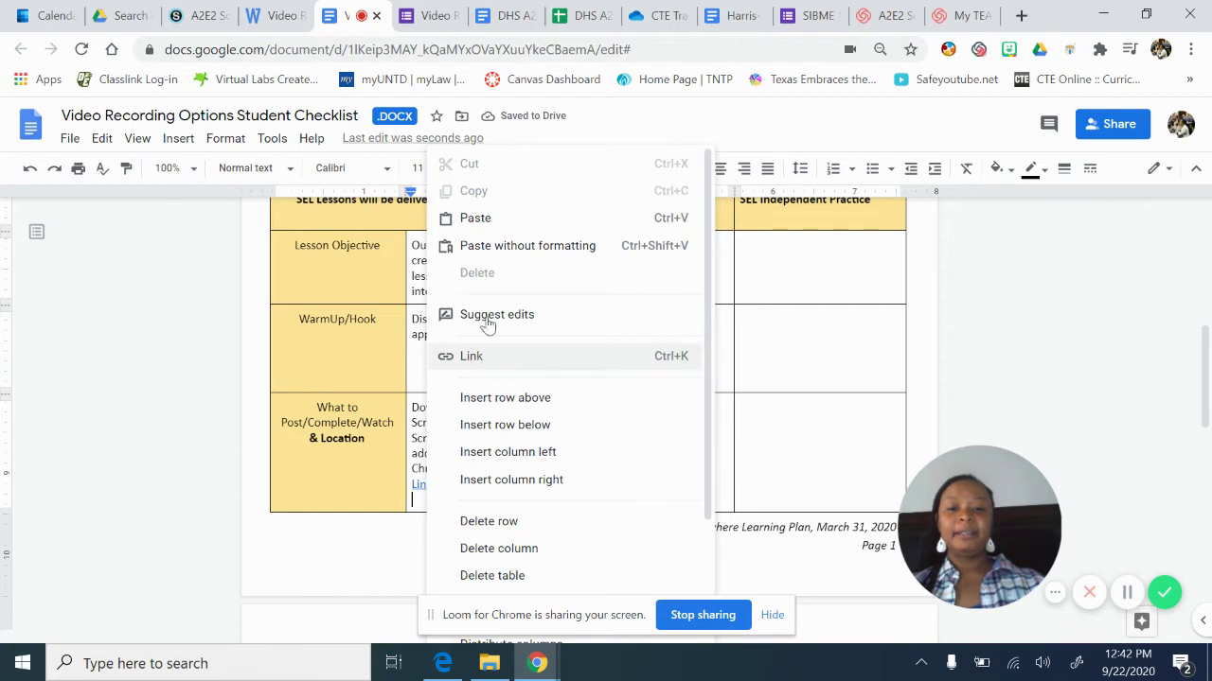
{"action": "key", "text": "Escape"}
{"action": "type", "text": "https://www.loom.com/share/8b38857998ac461989e151adf16dbcd3"}
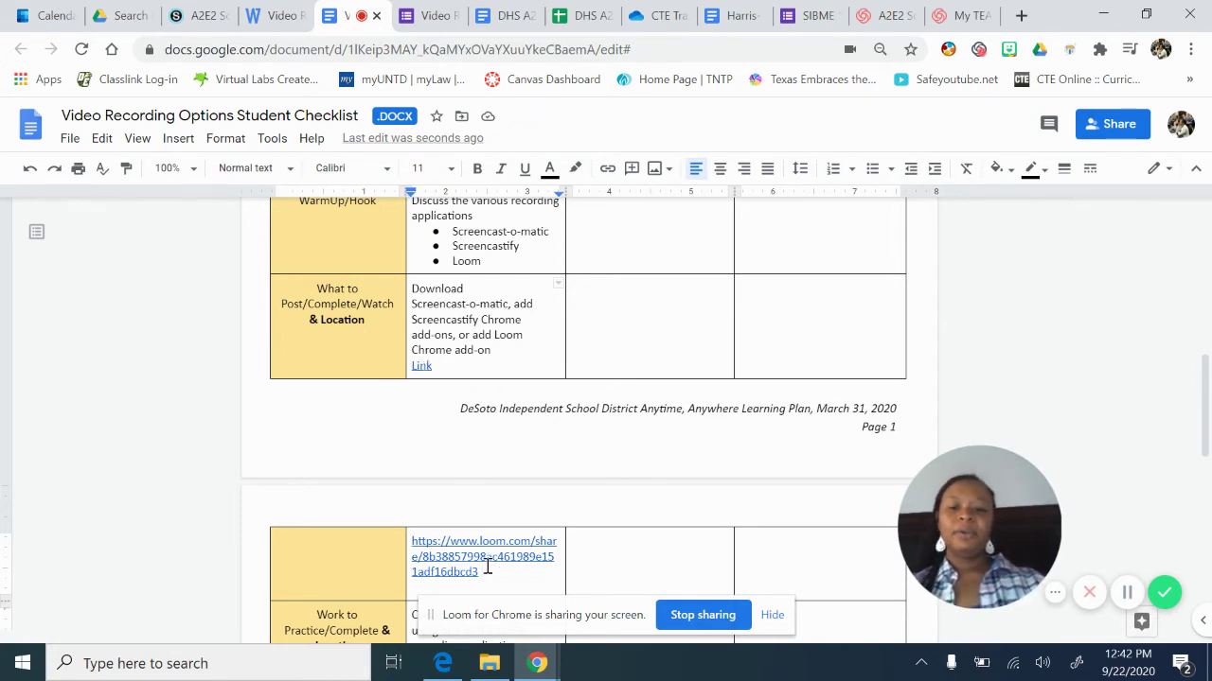
{"action": "left_click_drag", "start_coordinate": [479, 572], "coordinate": [408, 446]}
{"action": "key", "text": "ctrl+c"}
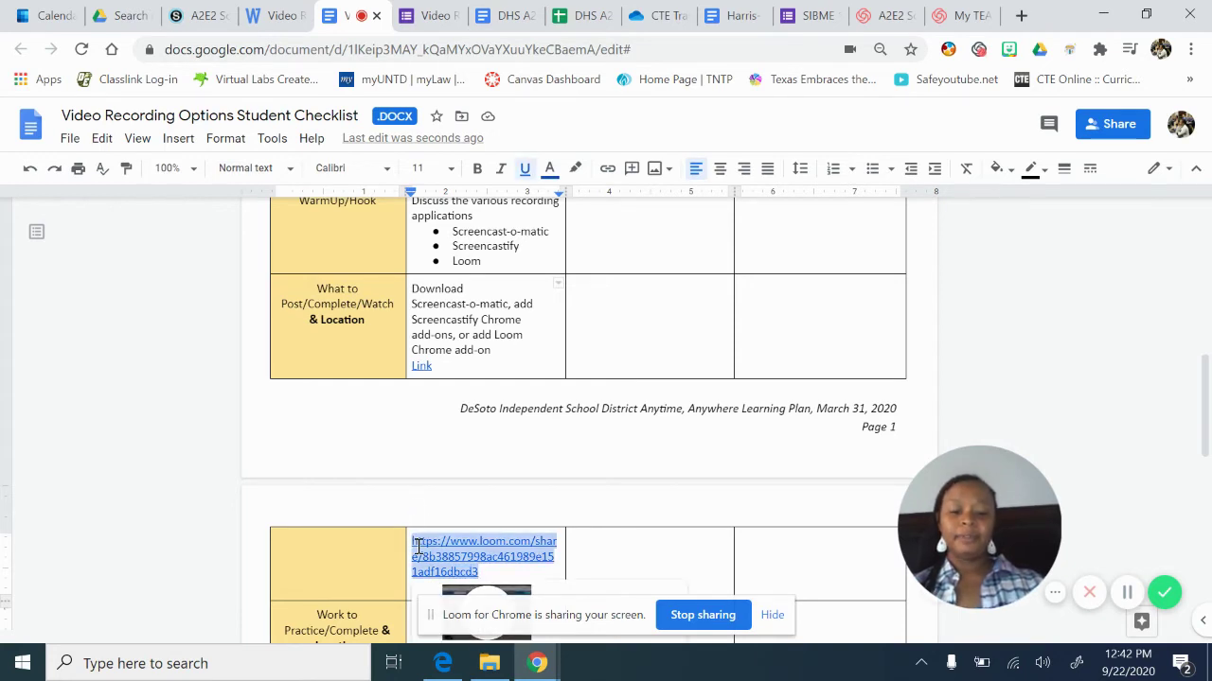
- Load the Loom URL in a new tab to confirm it opens the My TEAMS video, then return to the checklist
{"action": "left_click", "coordinate": [1019, 17]}
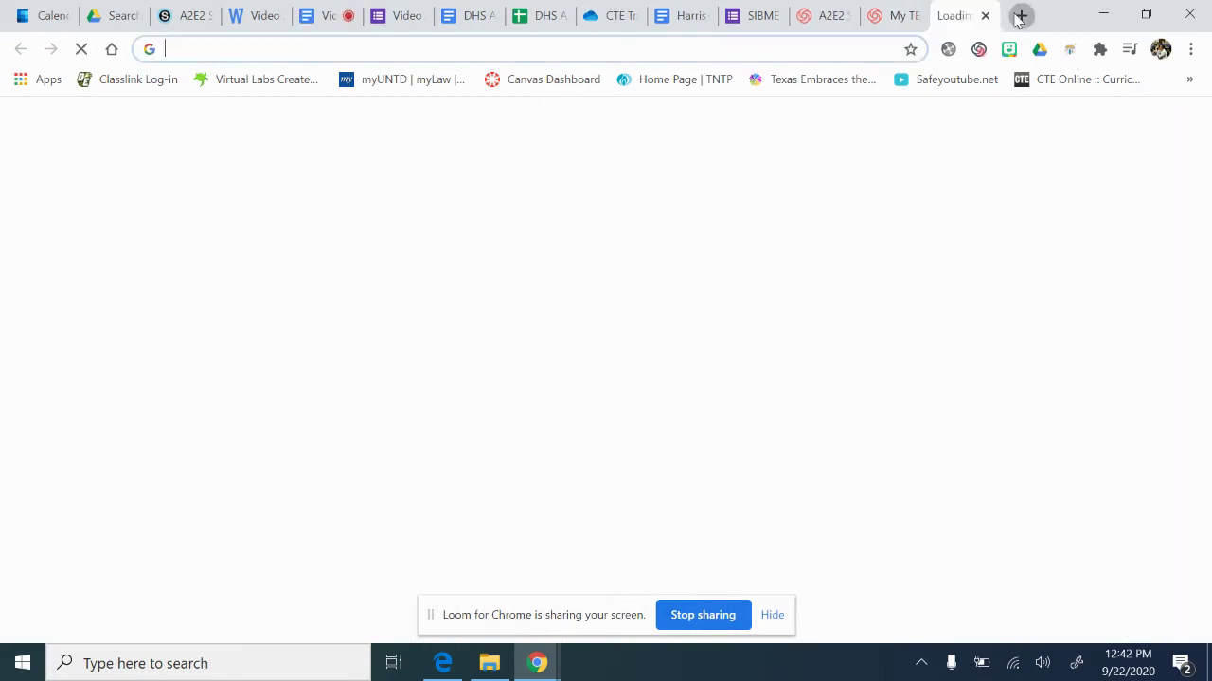
{"action": "key", "text": "ctrl+v"}
{"action": "key", "text": "Return"}
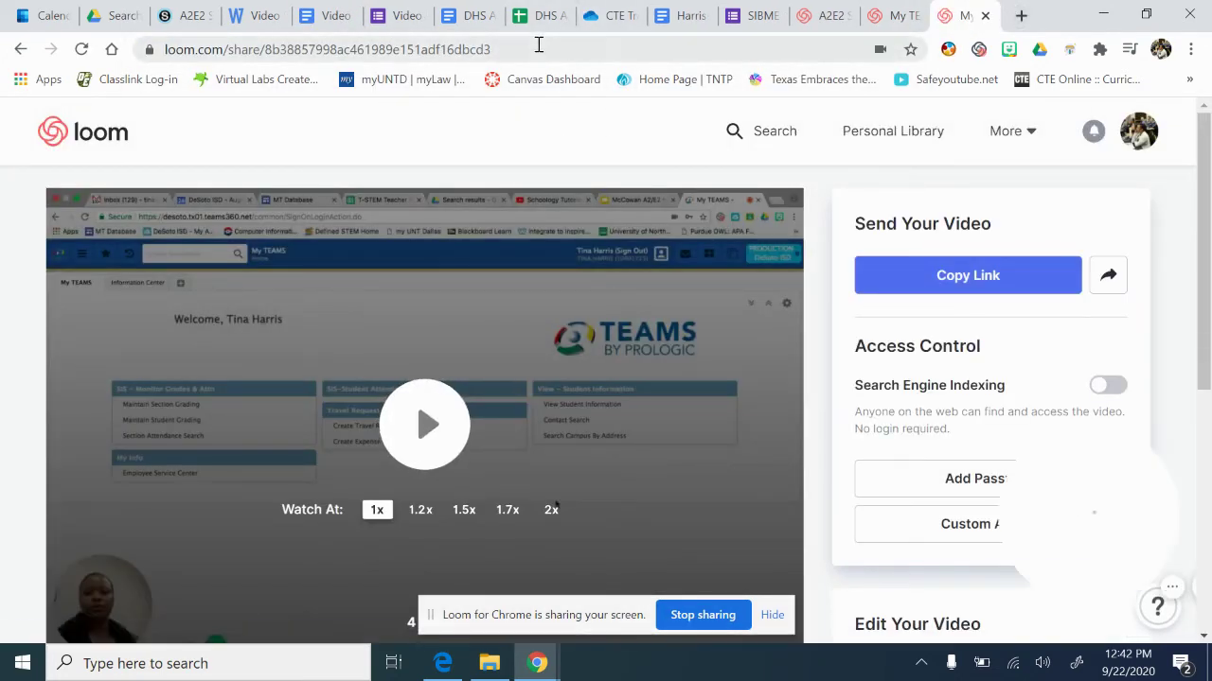
{"action": "scroll", "coordinate": [650, 264], "scroll_direction": "down", "scroll_amount": 3}
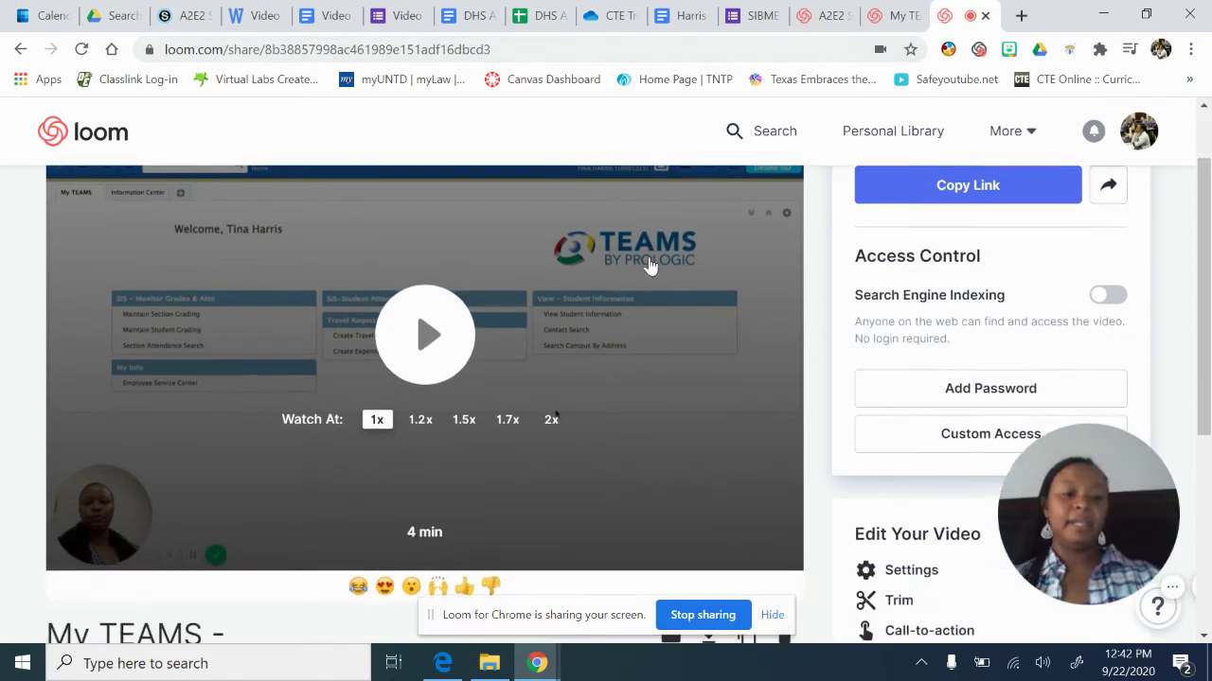
{"action": "scroll", "coordinate": [650, 265], "scroll_direction": "up", "scroll_amount": 3}
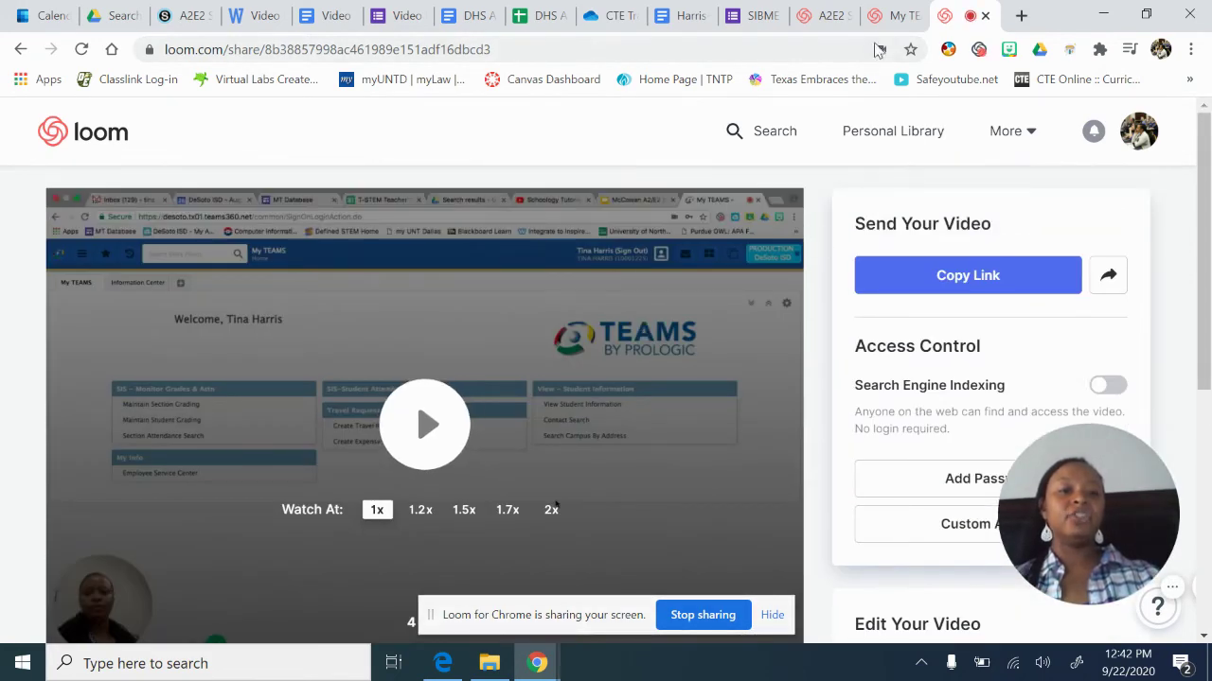
{"action": "left_click", "coordinate": [308, 21]}
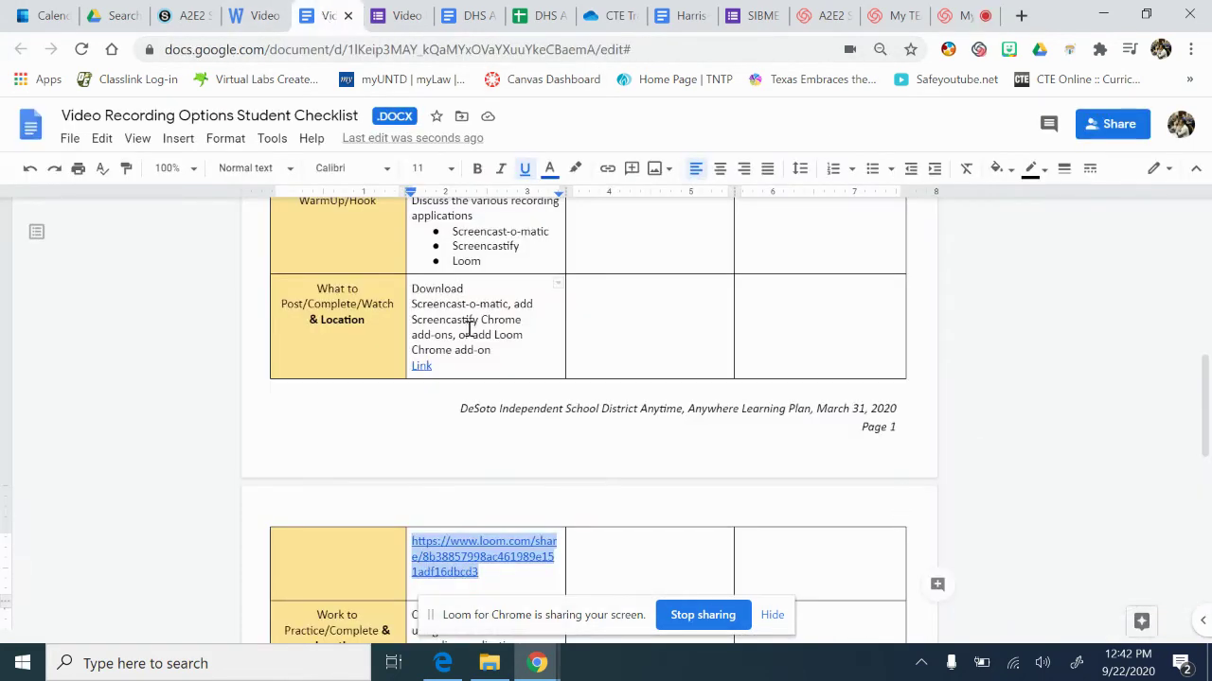
{"action": "left_click", "coordinate": [509, 573]}
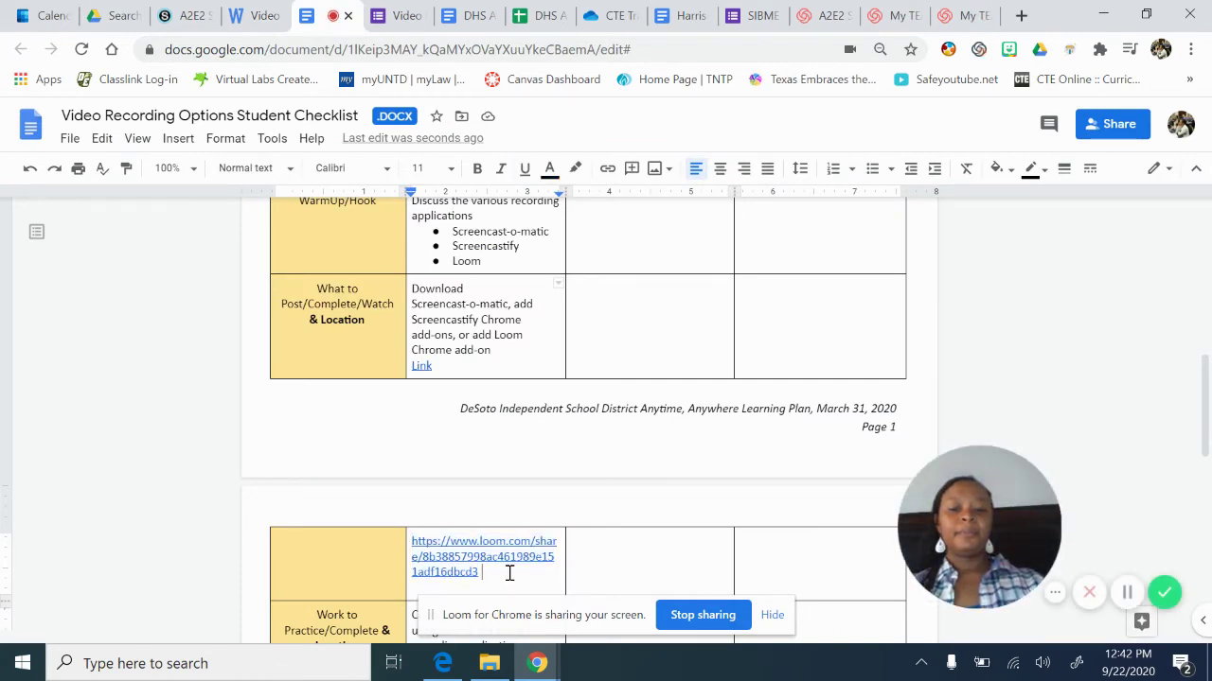
{"action": "left_click", "coordinate": [186, 19]}
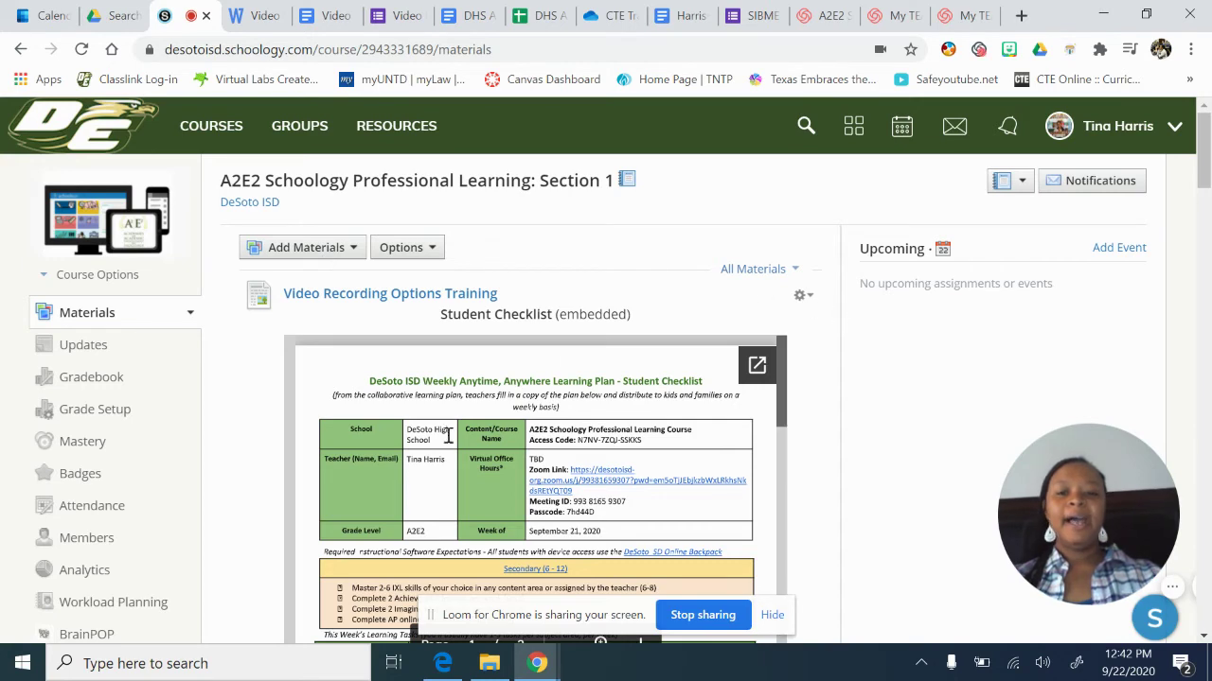
{"action": "scroll", "coordinate": [504, 478], "scroll_direction": "down", "scroll_amount": 2}
{"action": "scroll", "coordinate": [505, 478], "scroll_direction": "up", "scroll_amount": 2}
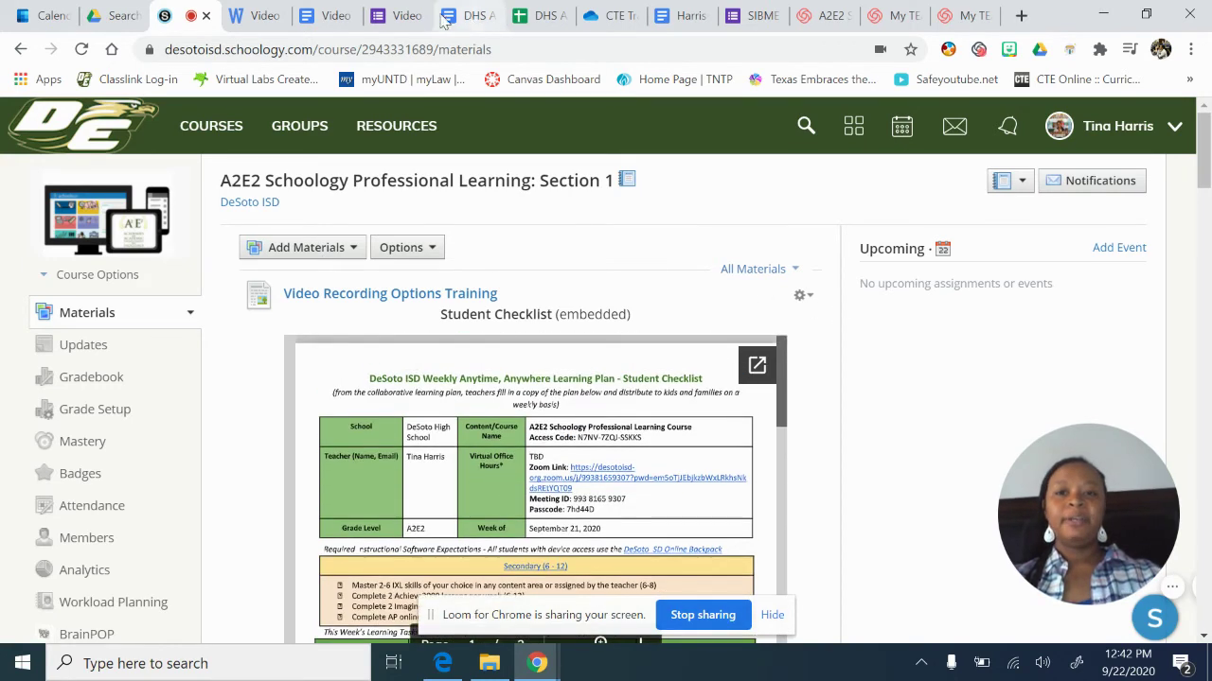
{"action": "left_click", "coordinate": [321, 19]}
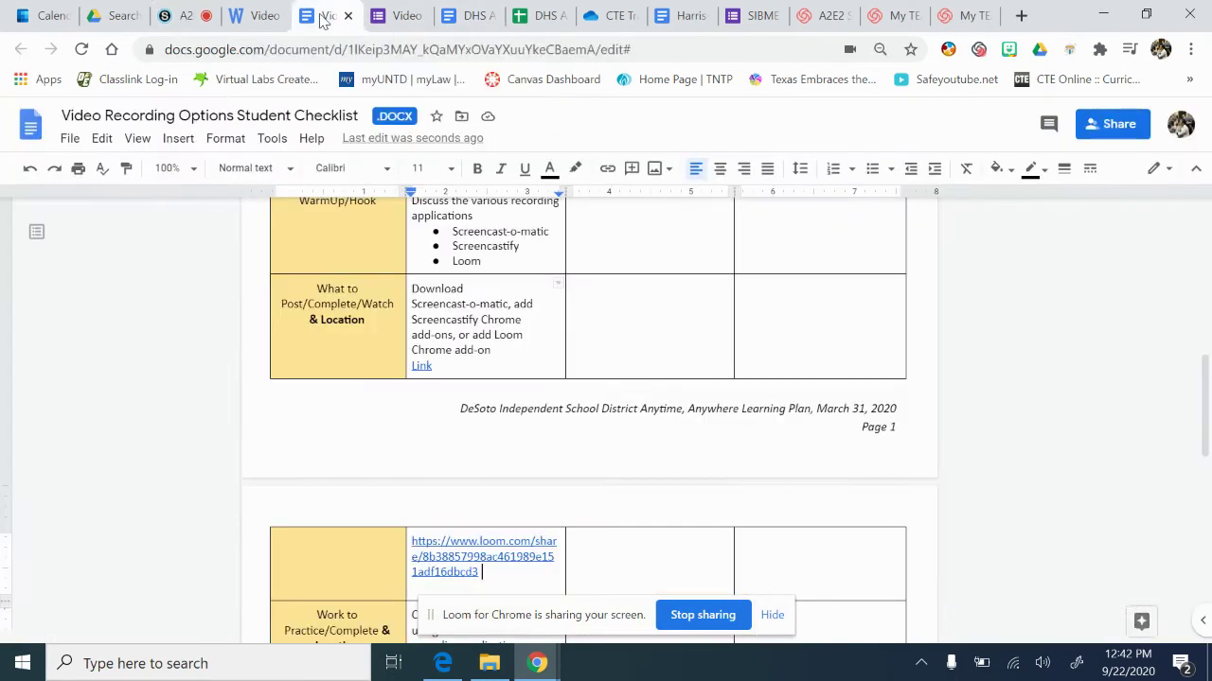
- Reload the checklist and the Schoology course page to confirm the embedded checklist shows the Loom link
{"action": "left_click", "coordinate": [81, 50]}
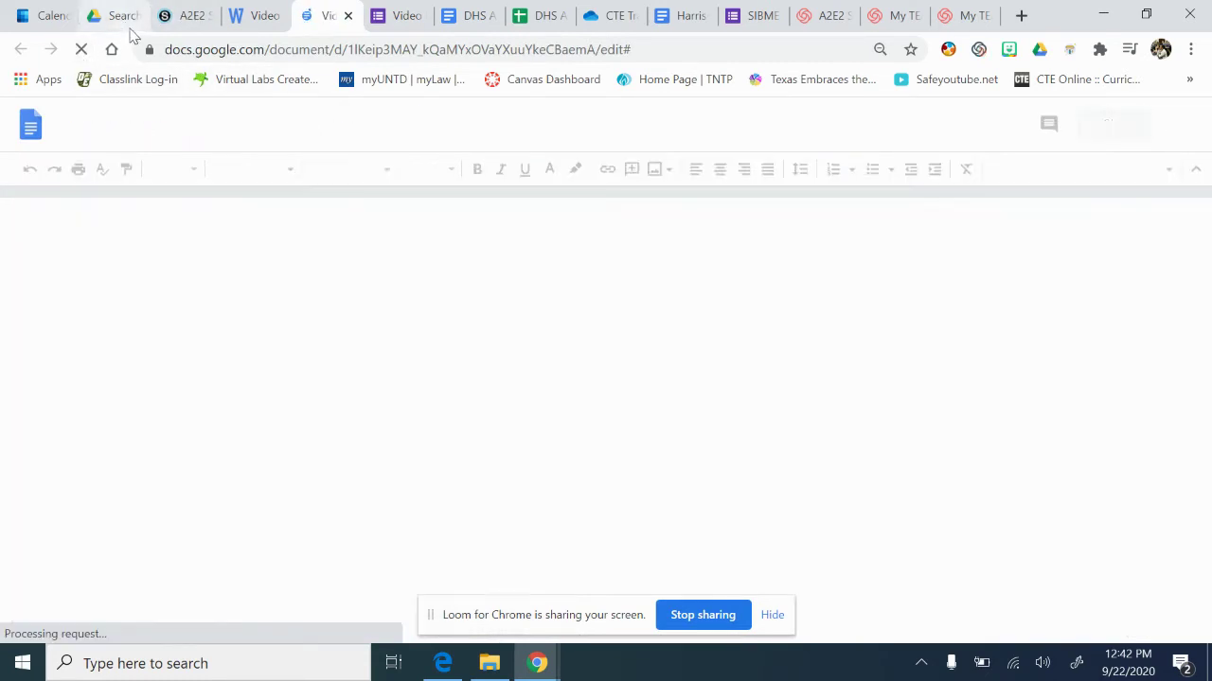
{"action": "left_click", "coordinate": [183, 19]}
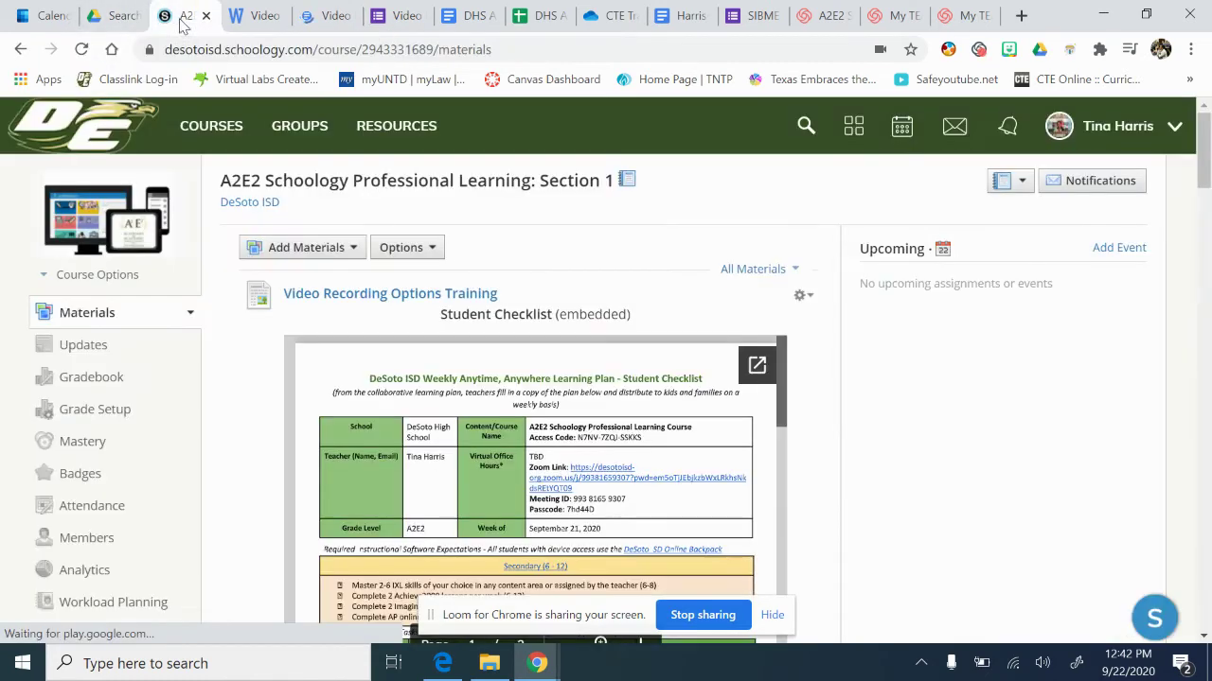
{"action": "left_click", "coordinate": [82, 49]}
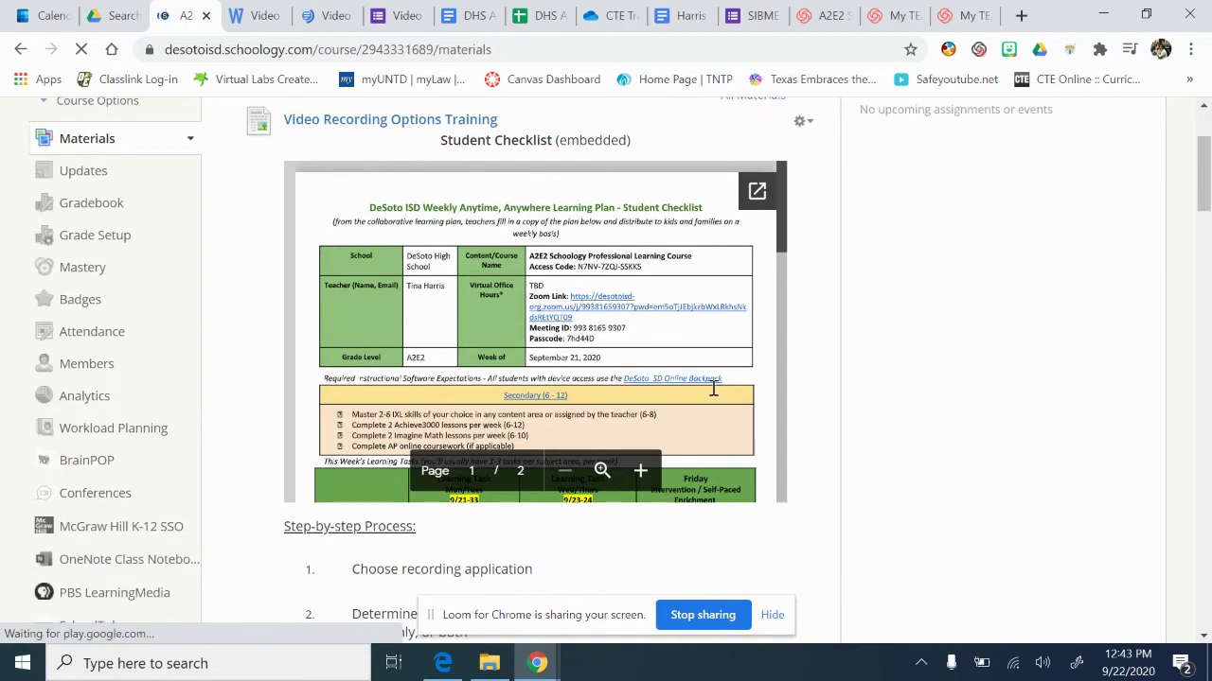
{"action": "scroll", "coordinate": [711, 388], "scroll_direction": "down", "scroll_amount": 5}
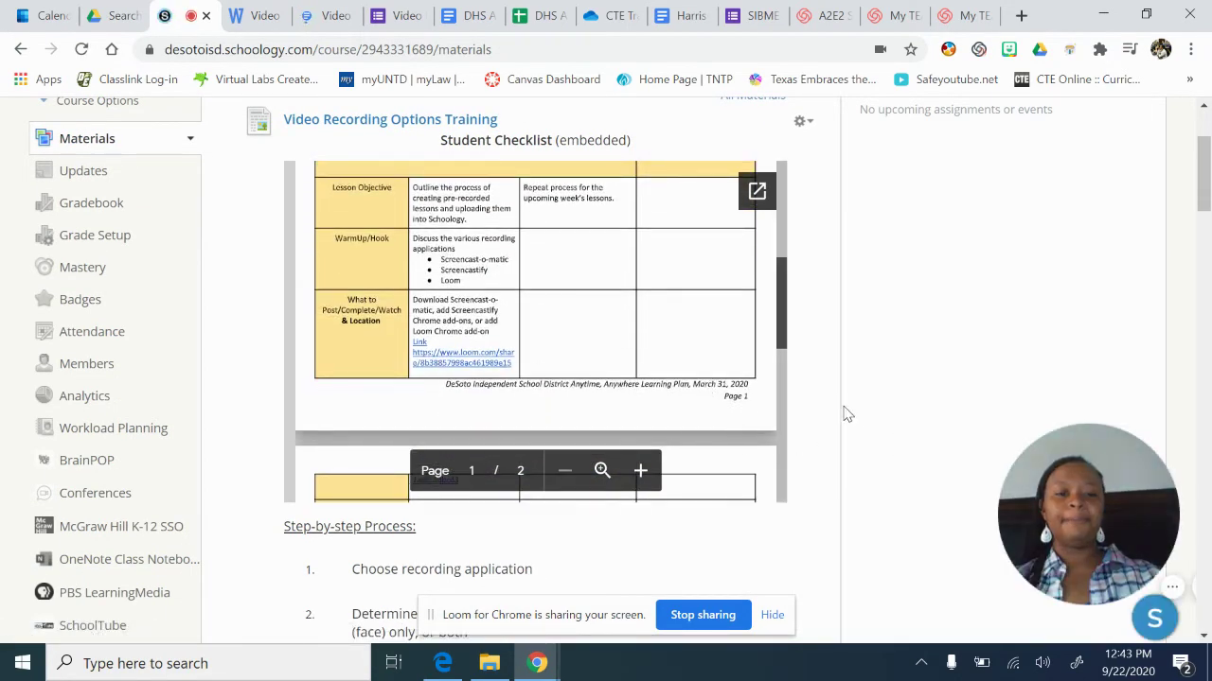
{"action": "scroll", "coordinate": [852, 414], "scroll_direction": "up", "scroll_amount": 1}
{"action": "scroll", "coordinate": [857, 416], "scroll_direction": "up", "scroll_amount": 1}
{"action": "scroll", "coordinate": [716, 400], "scroll_direction": "up", "scroll_amount": 5}
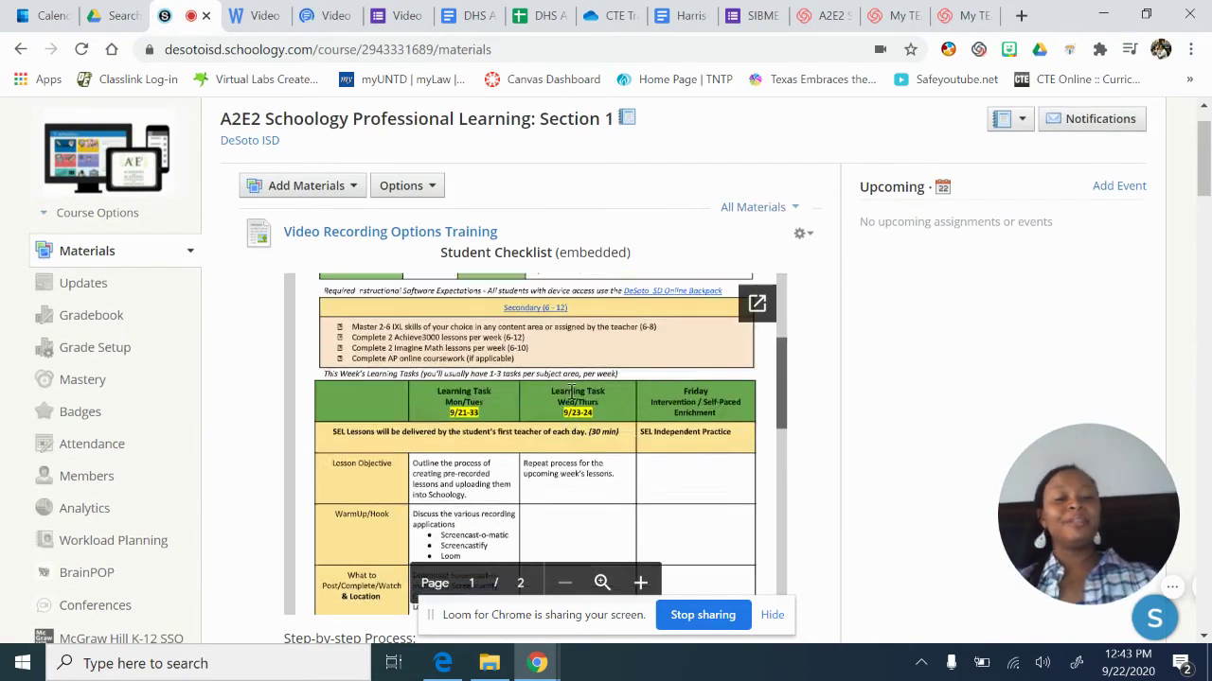
{"action": "scroll", "coordinate": [927, 352], "scroll_direction": "down", "scroll_amount": 1}
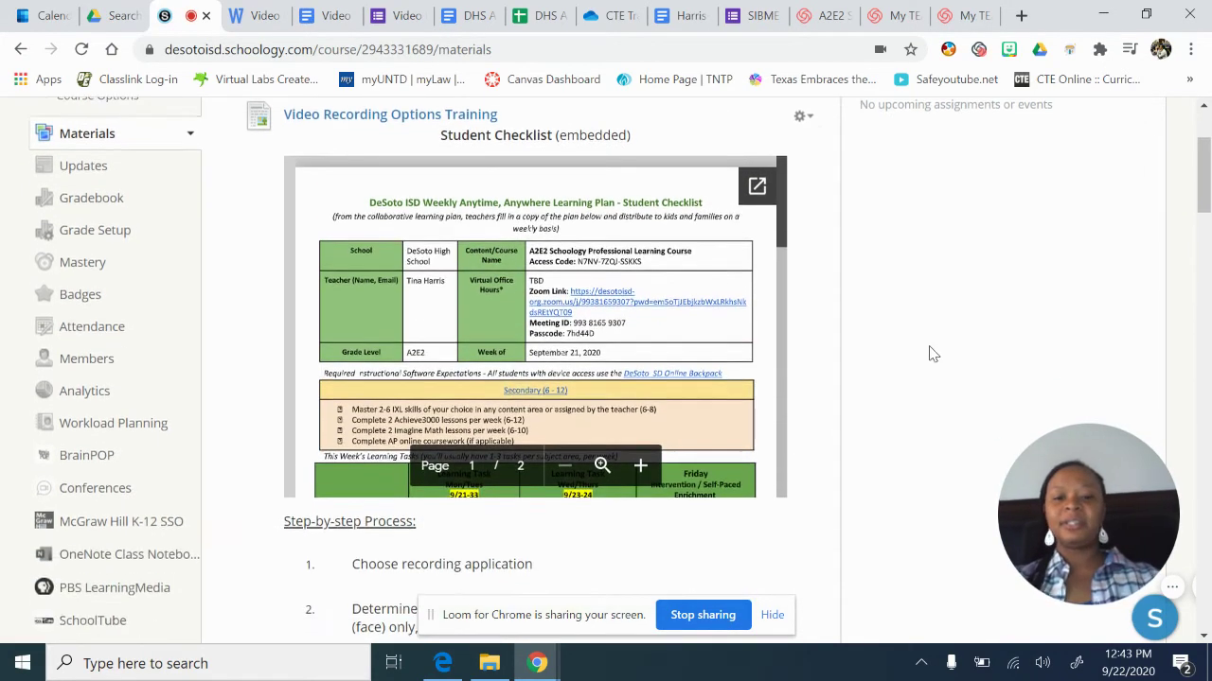
{"action": "scroll", "coordinate": [933, 353], "scroll_direction": "up", "scroll_amount": 2}
{"action": "left_click", "coordinate": [345, 213]}
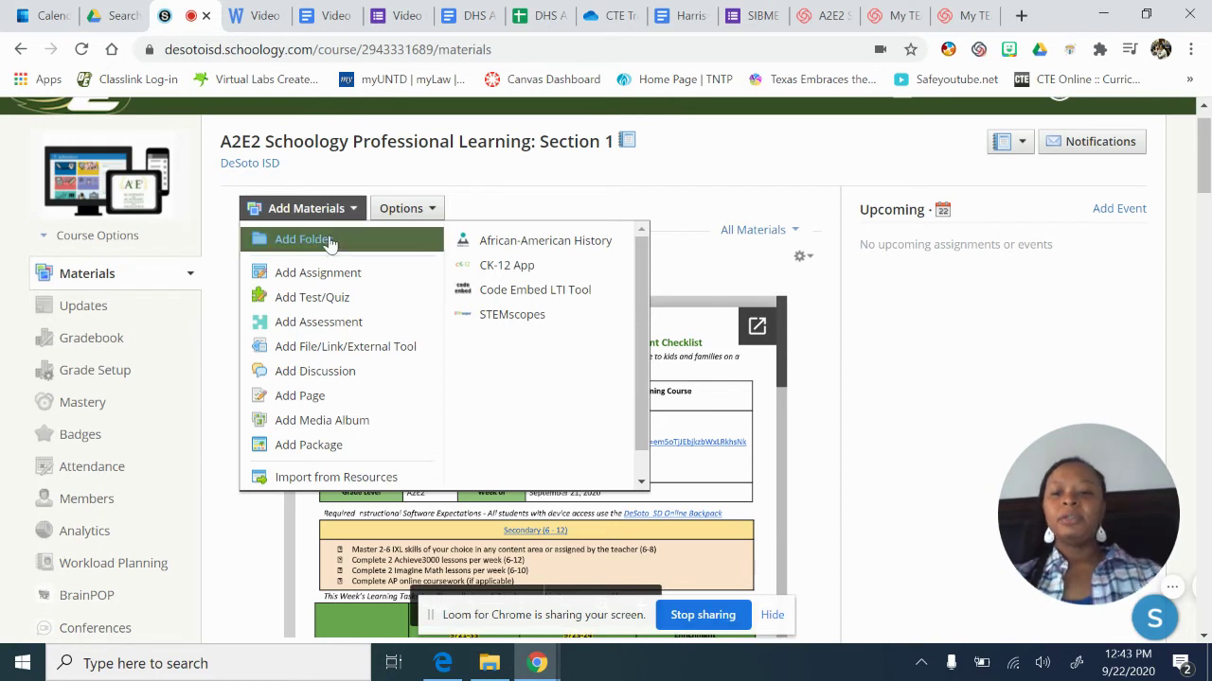
- Add a web link to the Loom share URL titled 'Cell Types (Pre-recorded Lesson)'
{"action": "left_click", "coordinate": [309, 348]}
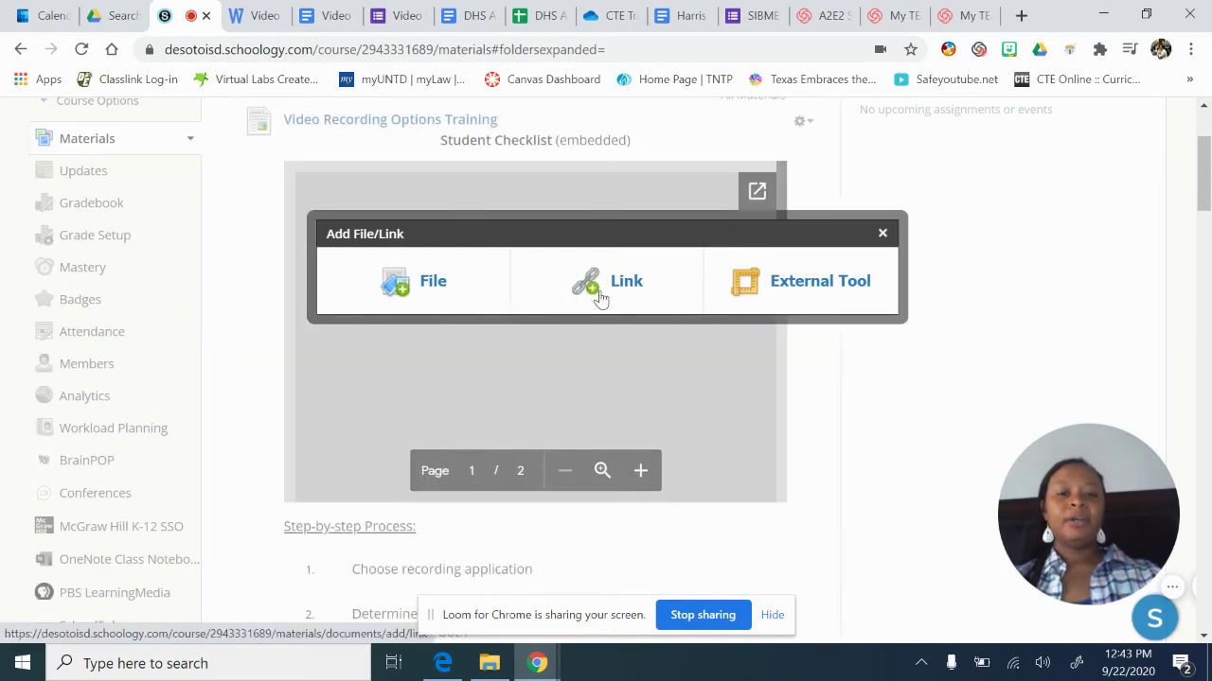
{"action": "left_click", "coordinate": [615, 282]}
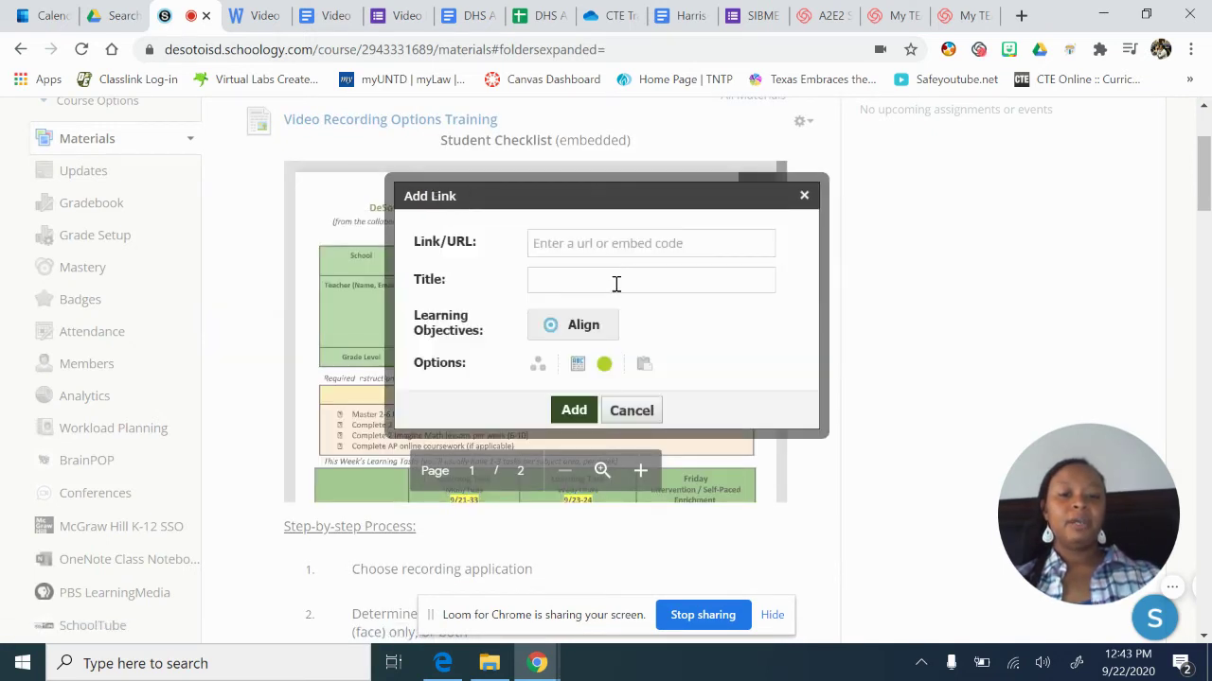
{"action": "left_click", "coordinate": [605, 243]}
{"action": "type", "text": "https://www.loom.com/share/8b388579f8ac461989e151adf16dbcd3"}
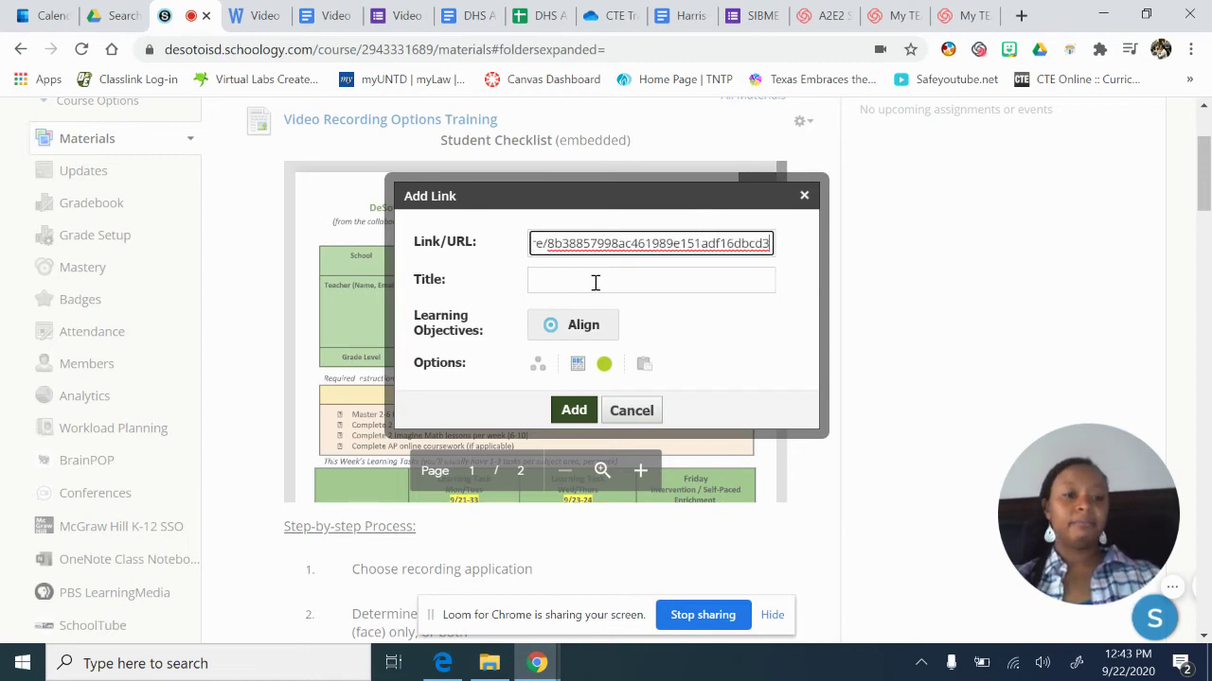
{"action": "left_click", "coordinate": [596, 282]}
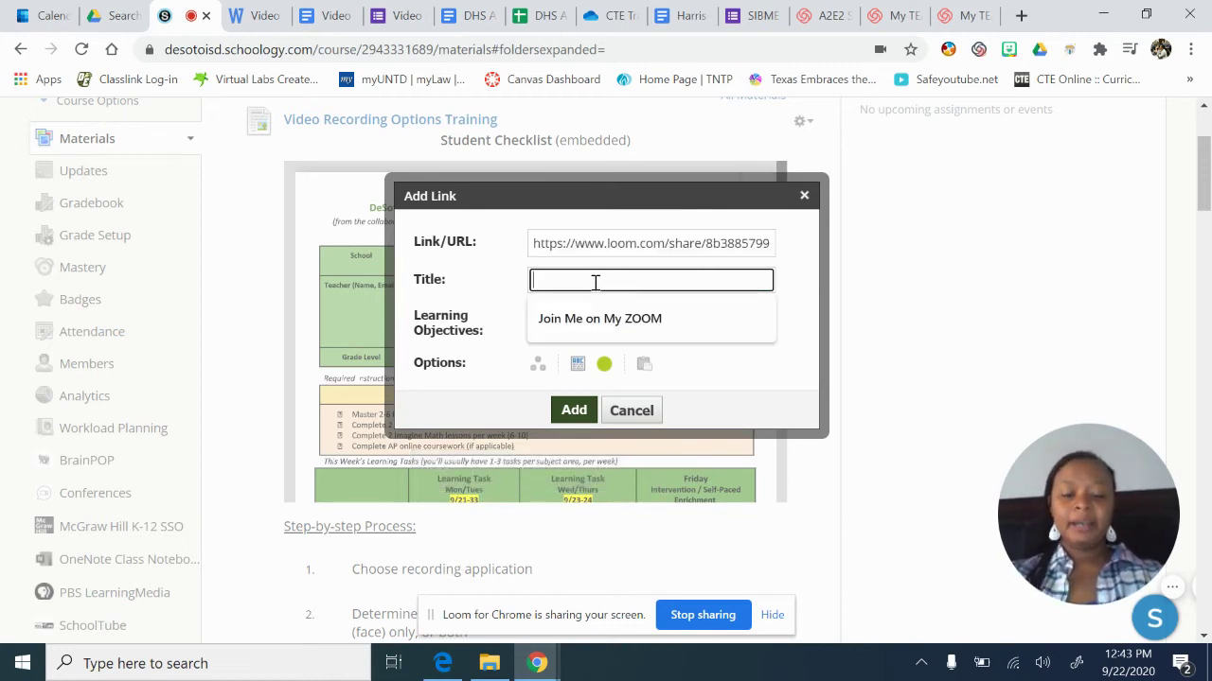
{"action": "type", "text": "Pre-recorded"}
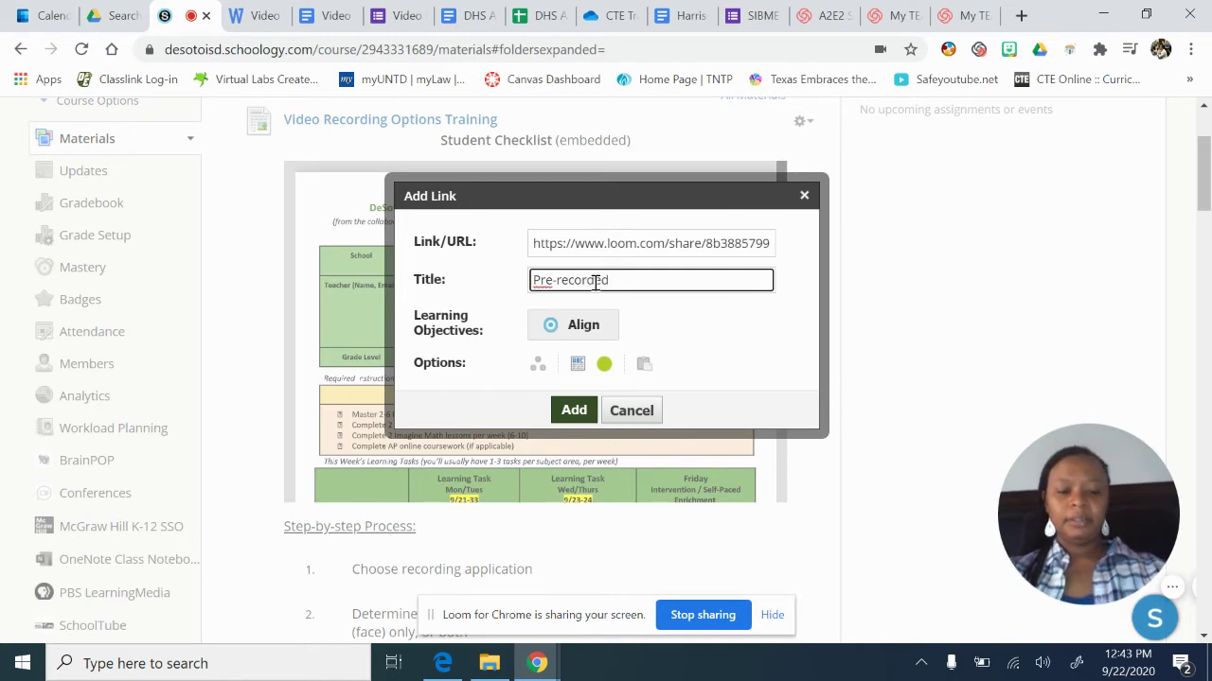
{"action": "type", "text": "Lesson"}
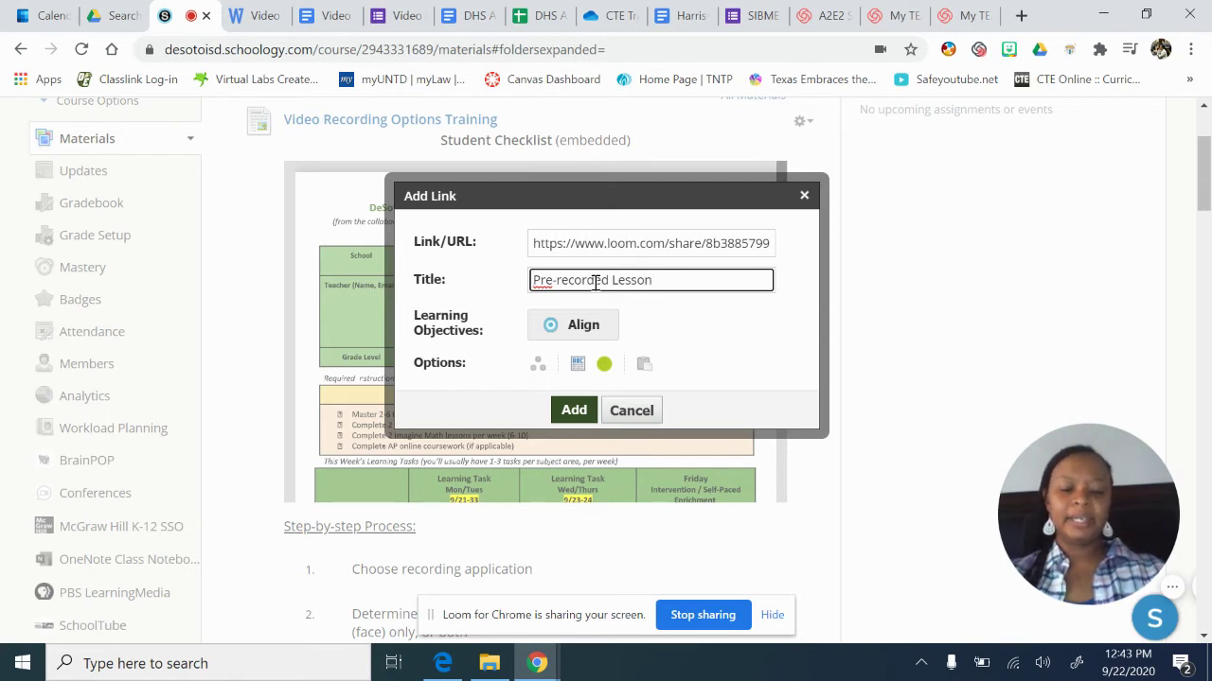
{"action": "key", "text": "Home"}
{"action": "type", "text": "Cell Typ"}
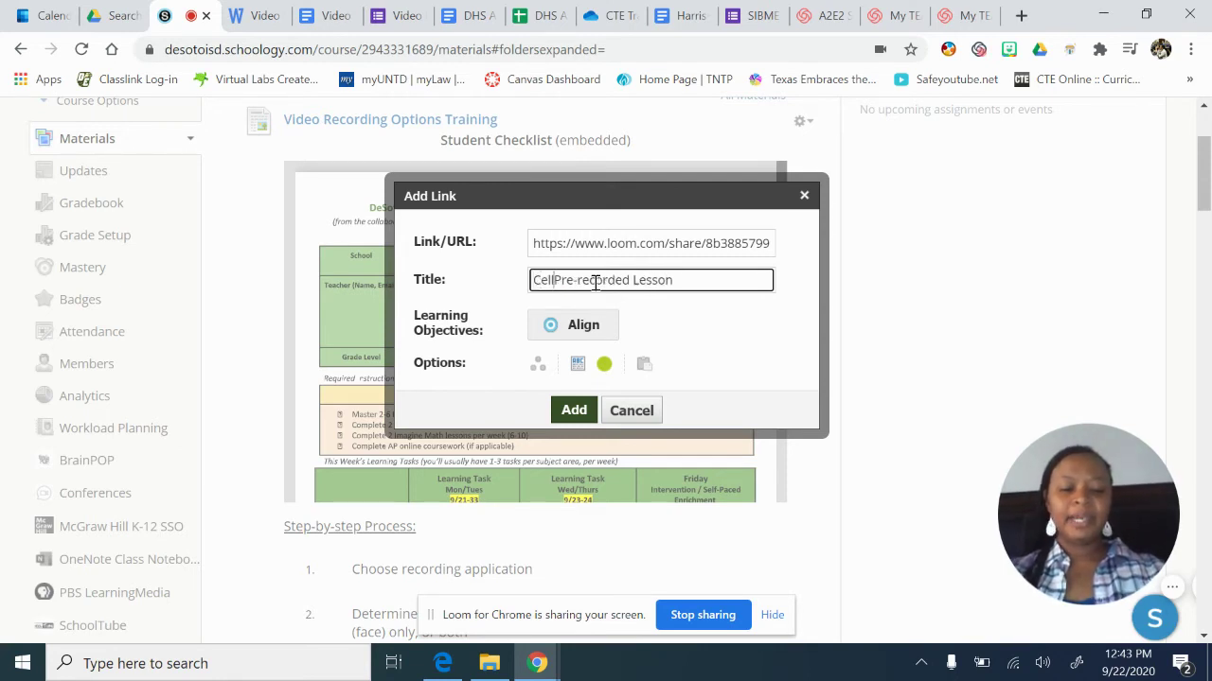
{"action": "type", "text": "es"}
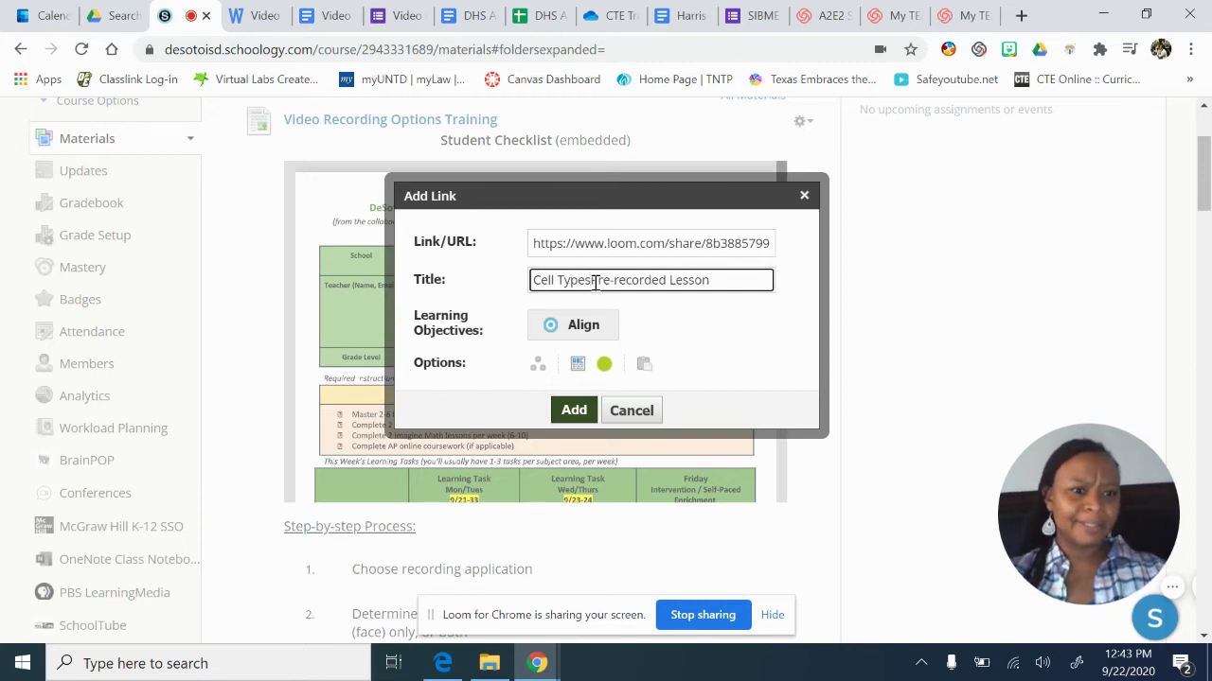
{"action": "type", "text": " ("}
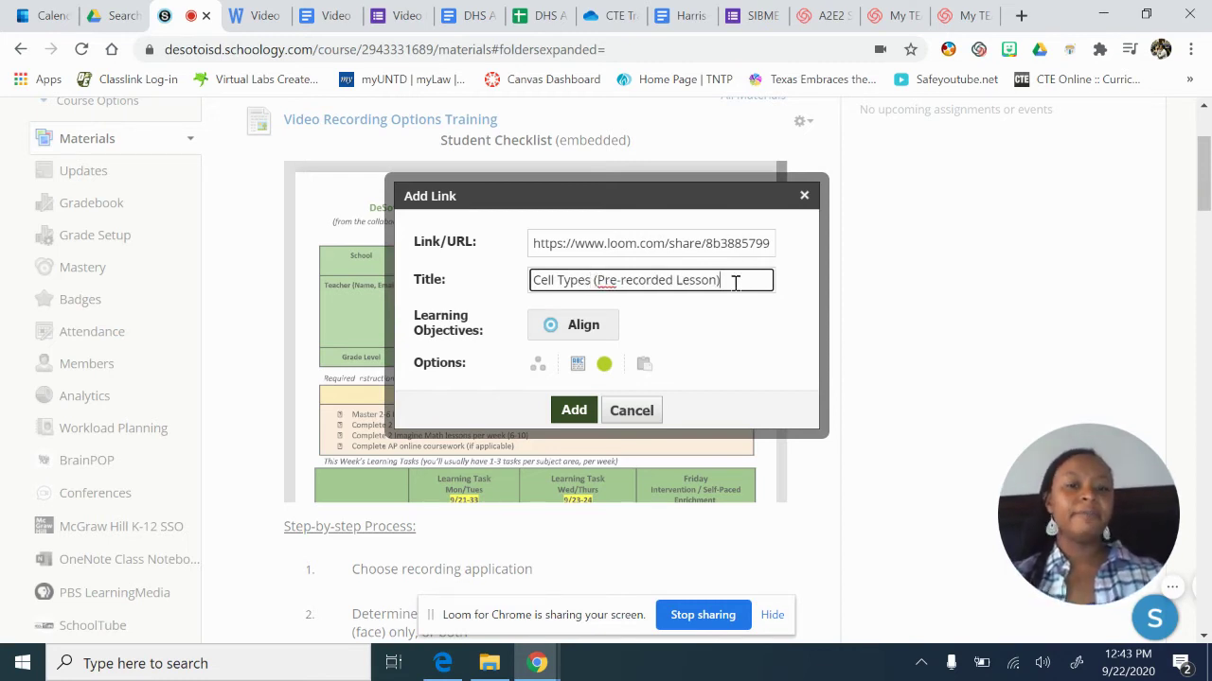
{"action": "left_click", "coordinate": [574, 417]}
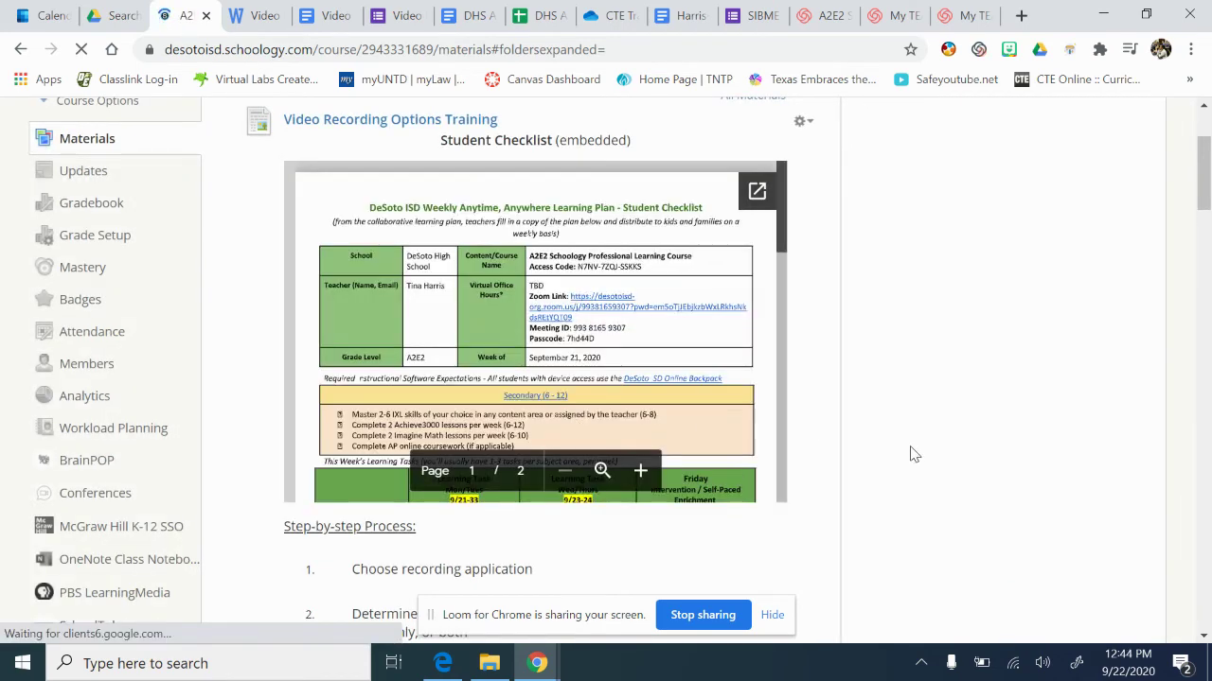
- Drag the new Cell Types link from the bottom of Materials up above Video Recording Options Training
{"action": "scroll", "coordinate": [912, 452], "scroll_direction": "down", "scroll_amount": 10}
{"action": "scroll", "coordinate": [911, 455], "scroll_direction": "down", "scroll_amount": 15}
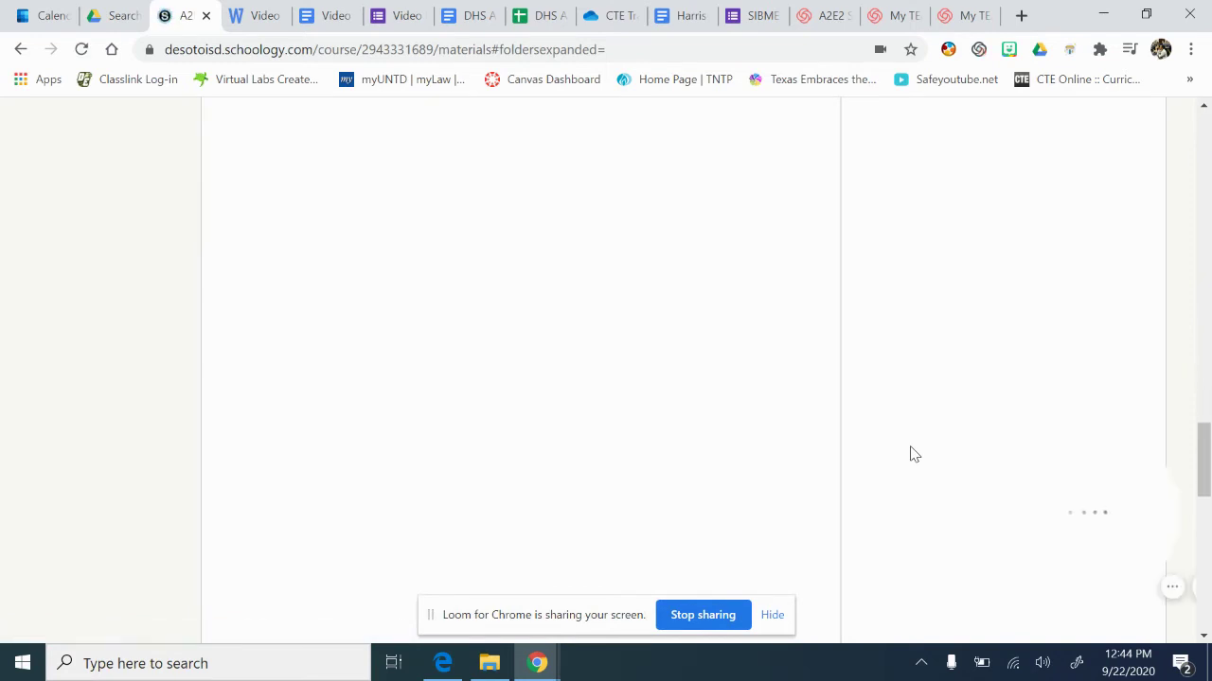
{"action": "scroll", "coordinate": [912, 454], "scroll_direction": "down", "scroll_amount": 3}
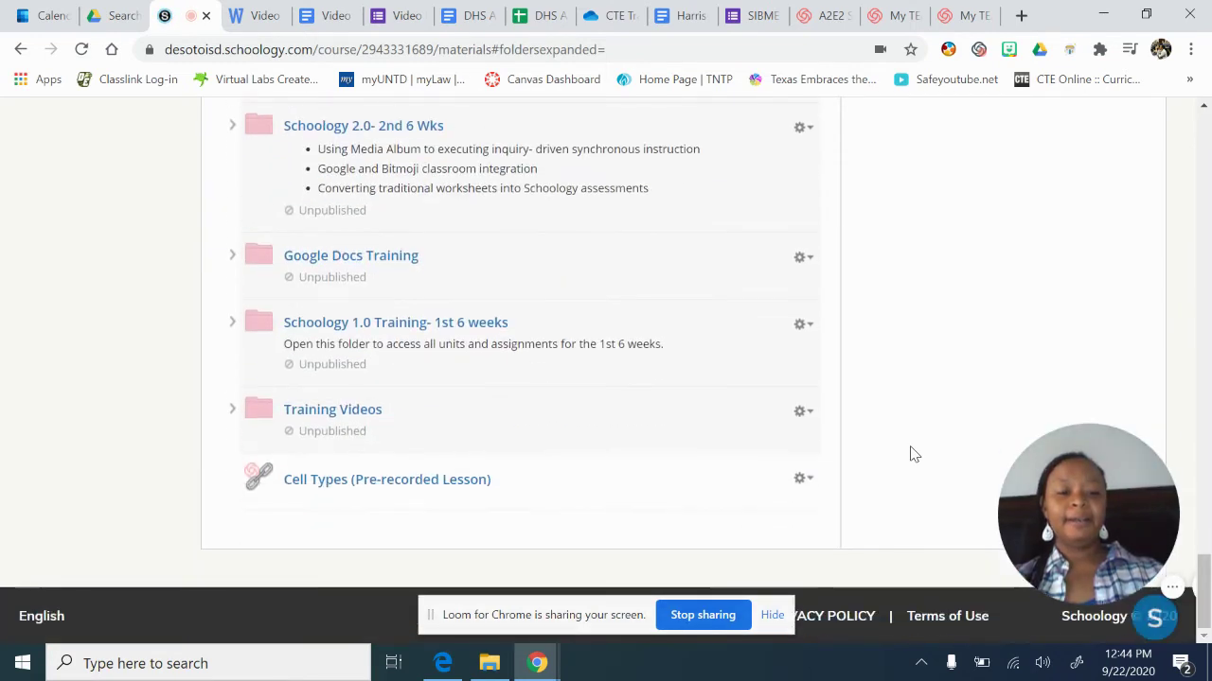
{"action": "left_click_drag", "start_coordinate": [252, 491], "coordinate": [289, 217]}
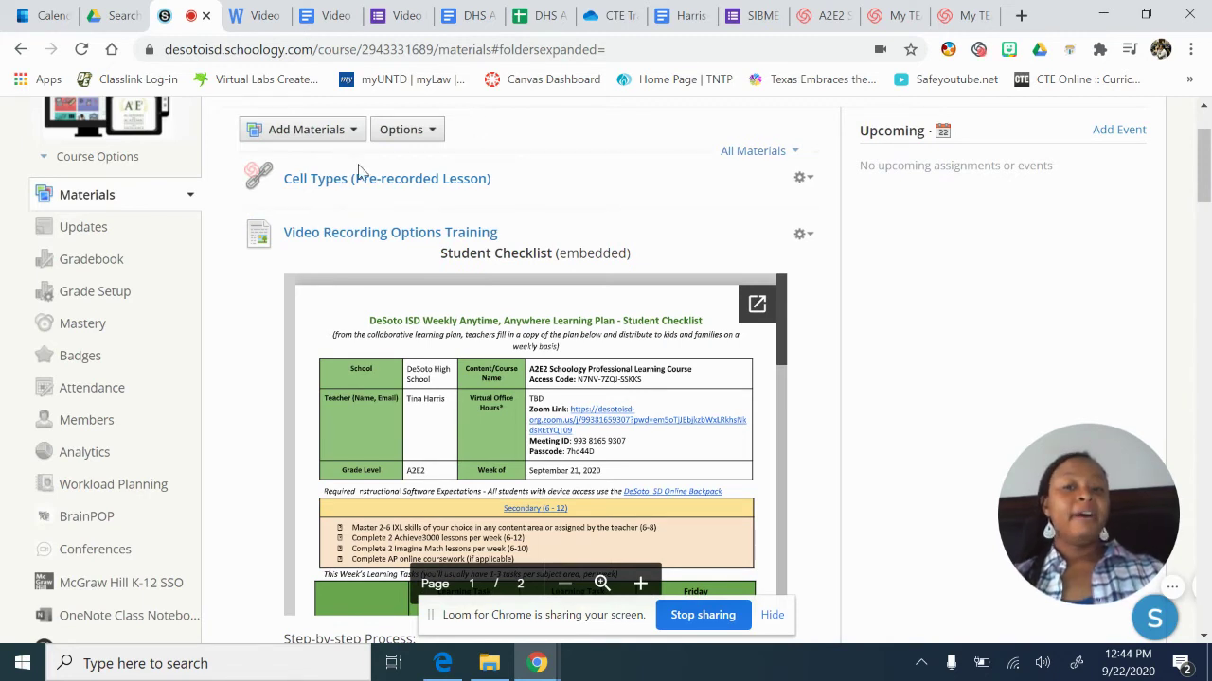
- Start a new Schoology web link and copy the Zoom meeting address from the checklist
{"action": "left_click", "coordinate": [336, 129]}
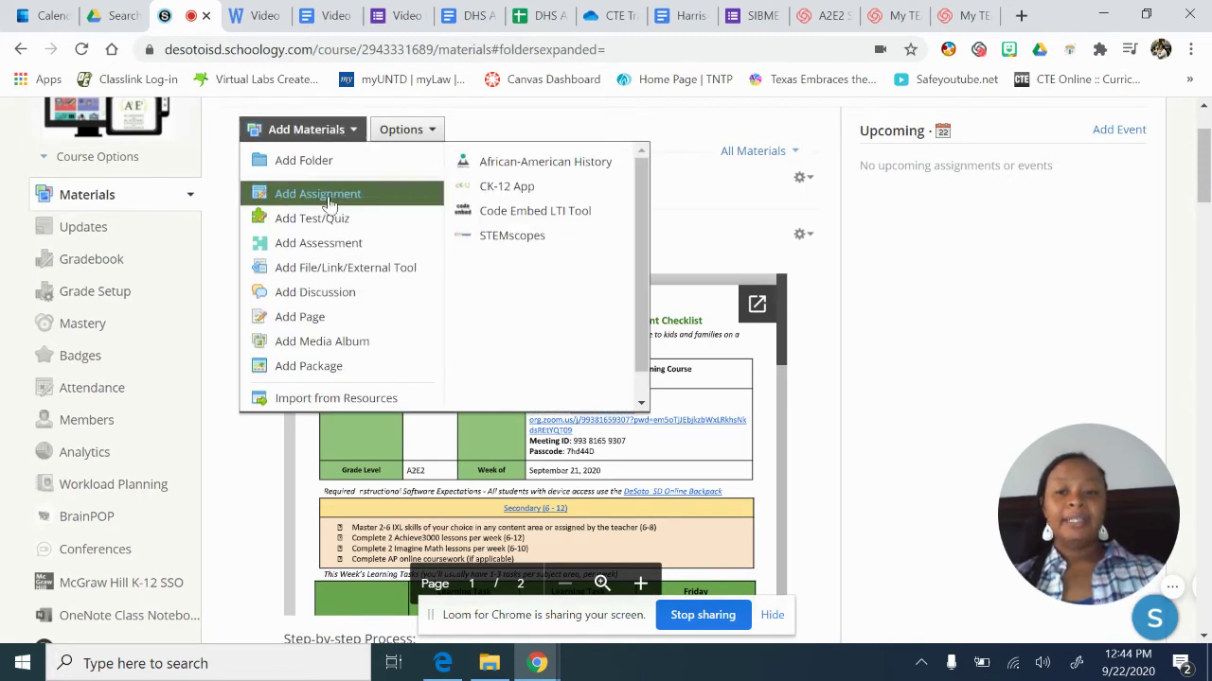
{"action": "left_click", "coordinate": [398, 272]}
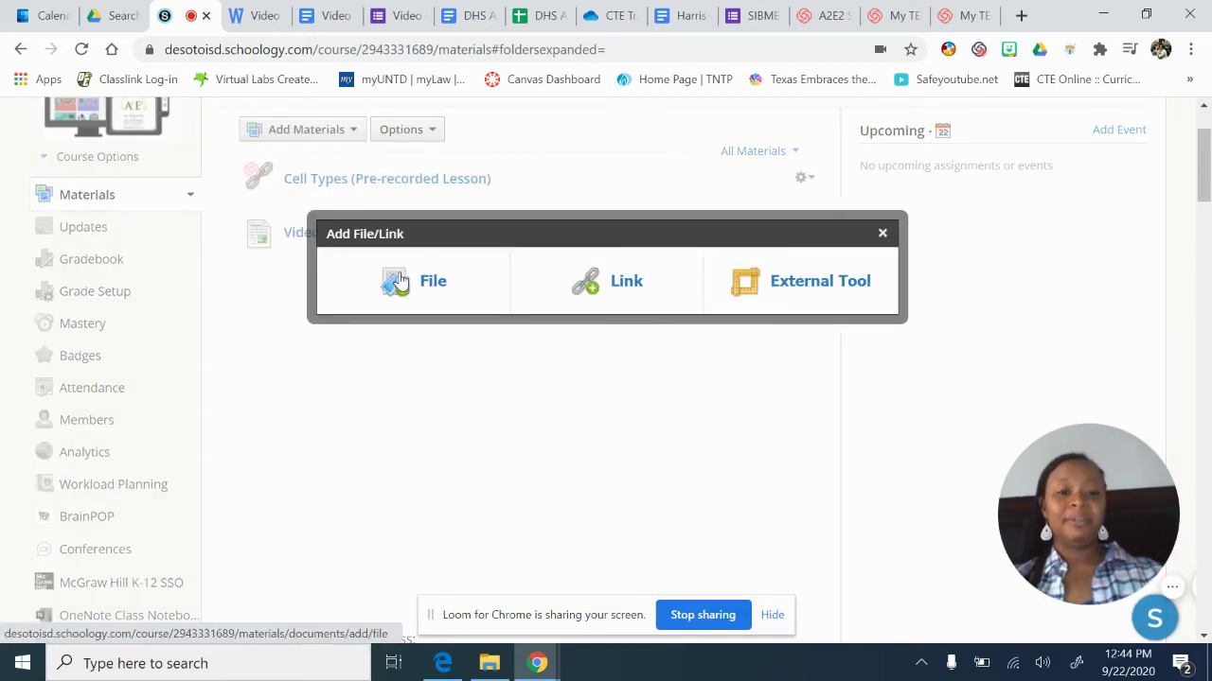
{"action": "left_click", "coordinate": [589, 283]}
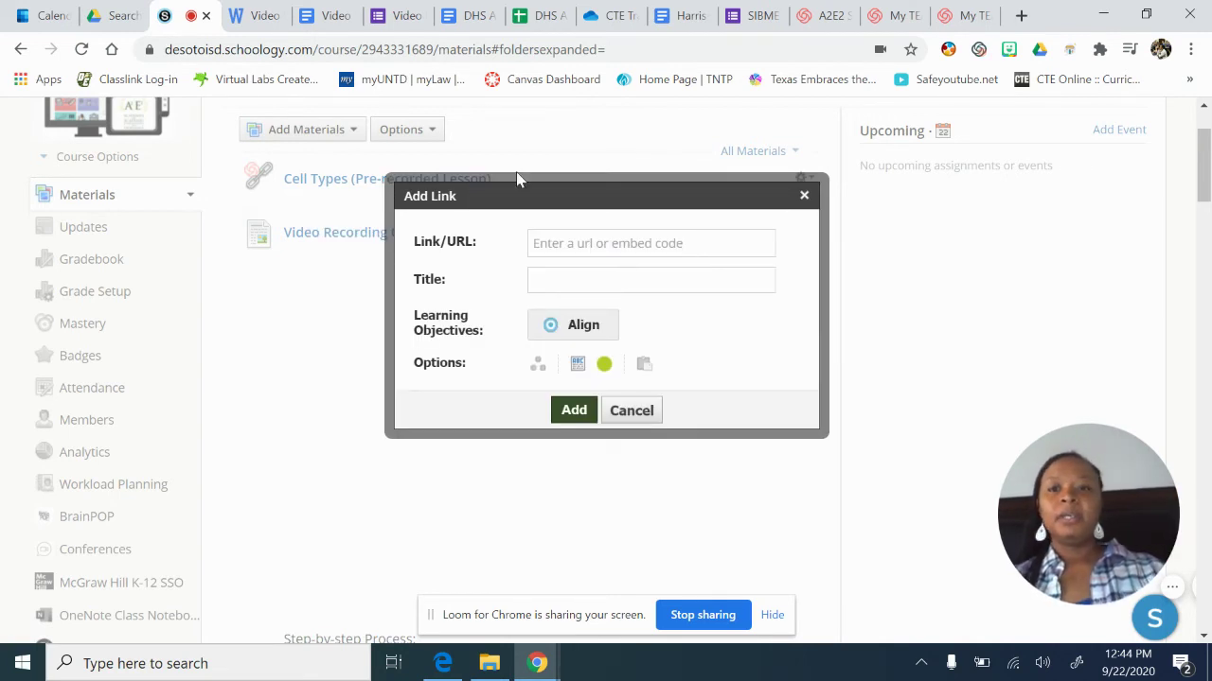
{"action": "left_click", "coordinate": [304, 19]}
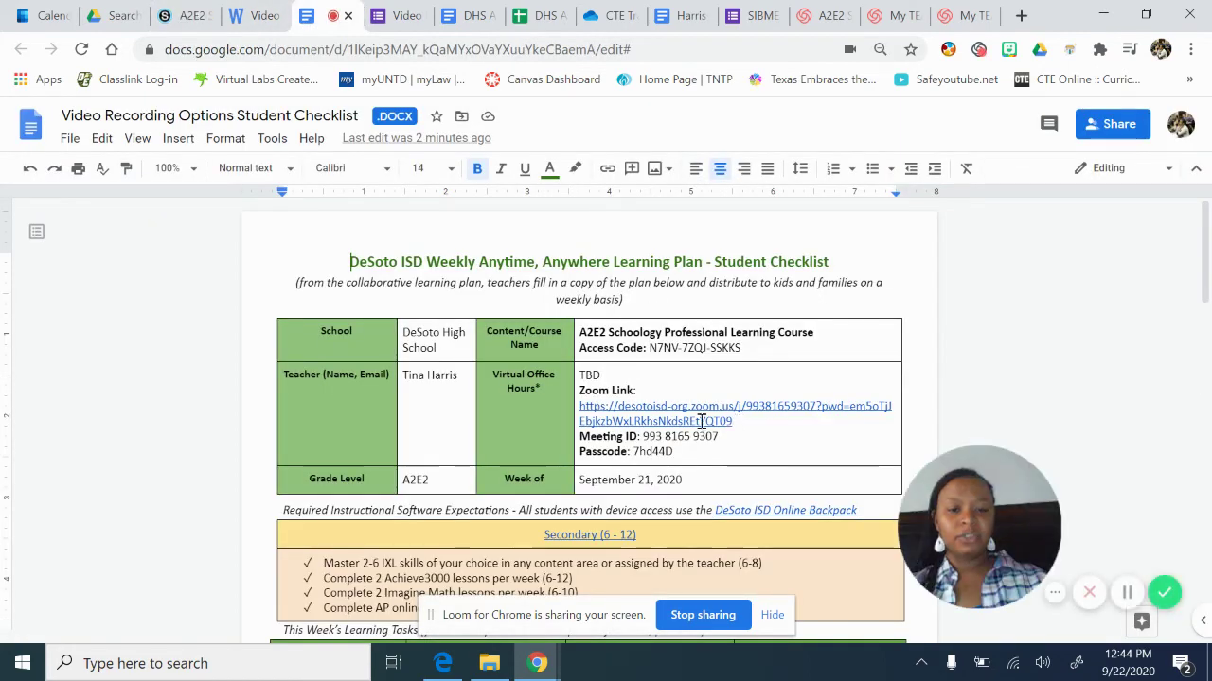
{"action": "left_click_drag", "start_coordinate": [701, 421], "coordinate": [581, 406]}
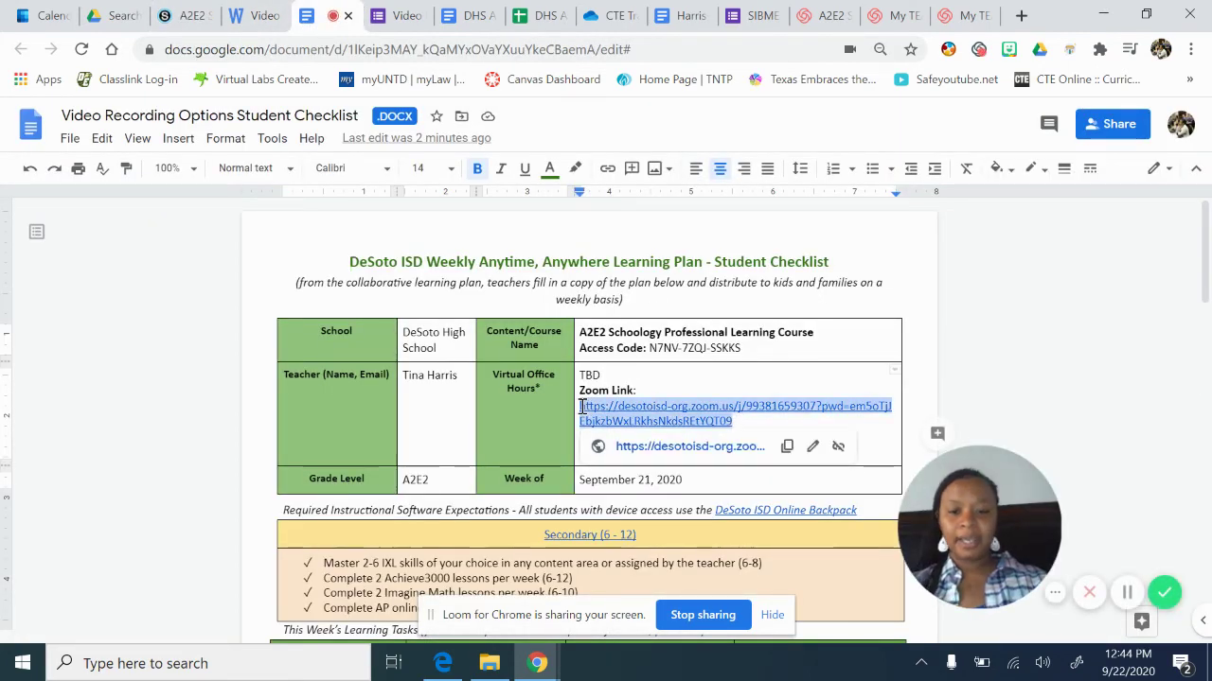
{"action": "left_click", "coordinate": [192, 17]}
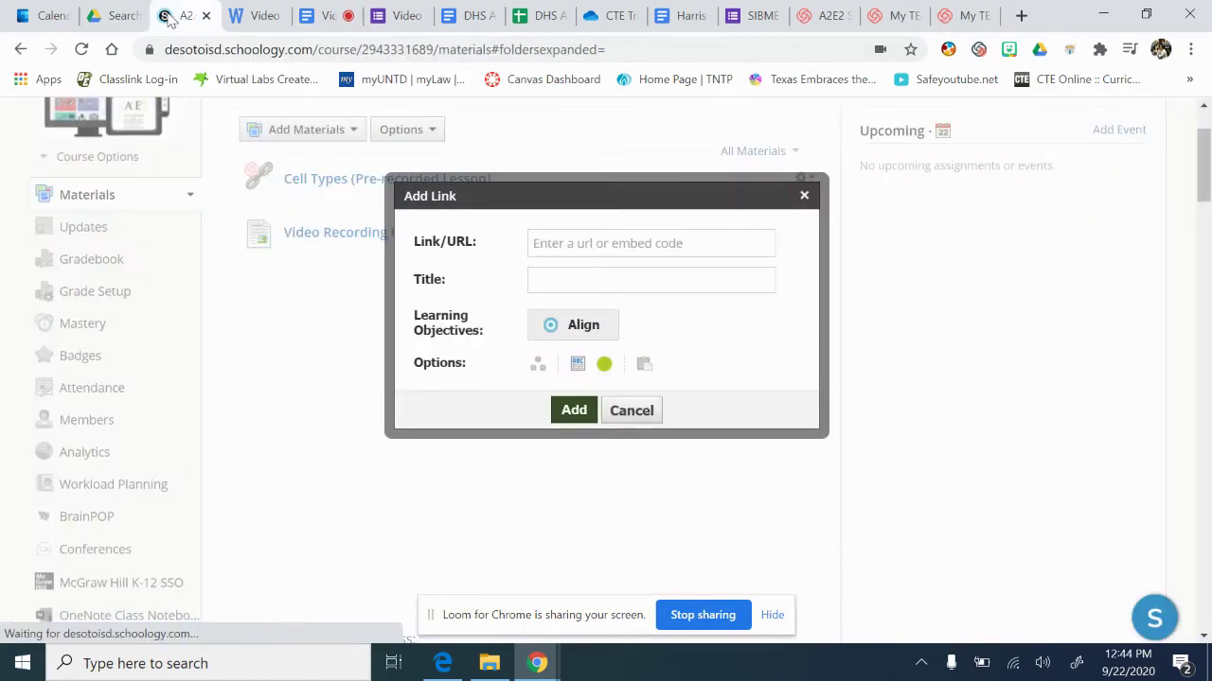
- Paste the Zoom address, title the link 'Join Me on My ZOOM at 10:00 am', and add it
{"action": "left_click", "coordinate": [579, 244]}
{"action": "key", "text": "ctrl+v"}
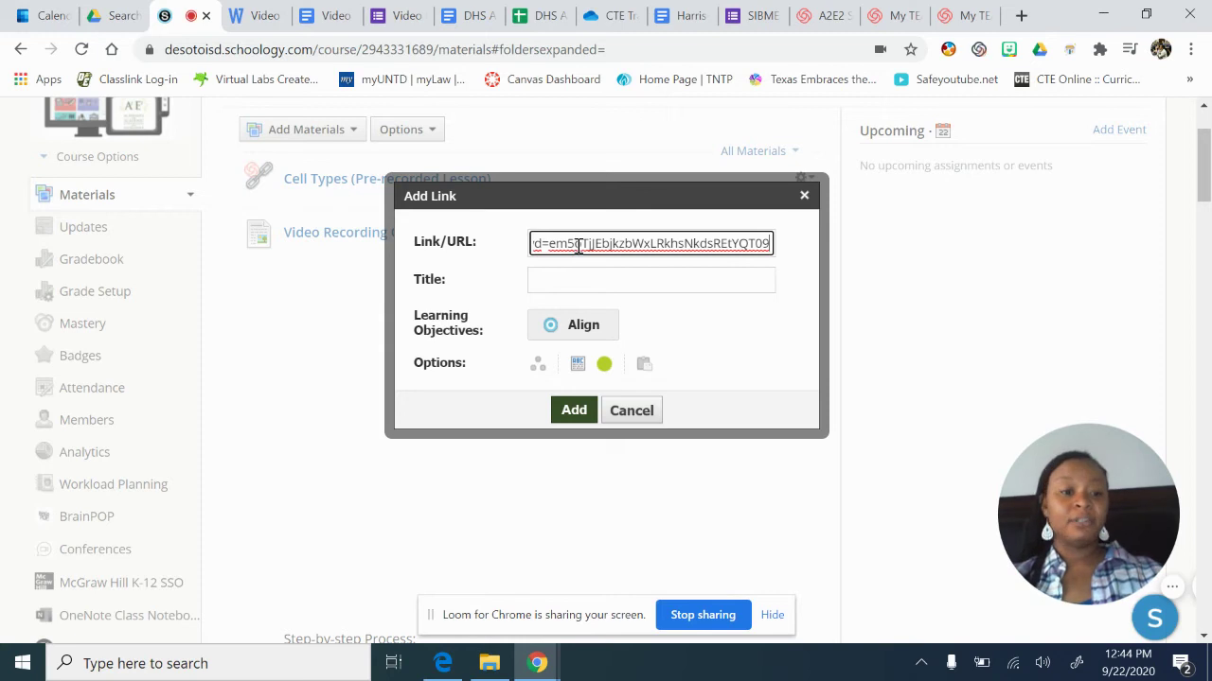
{"action": "left_click", "coordinate": [578, 279]}
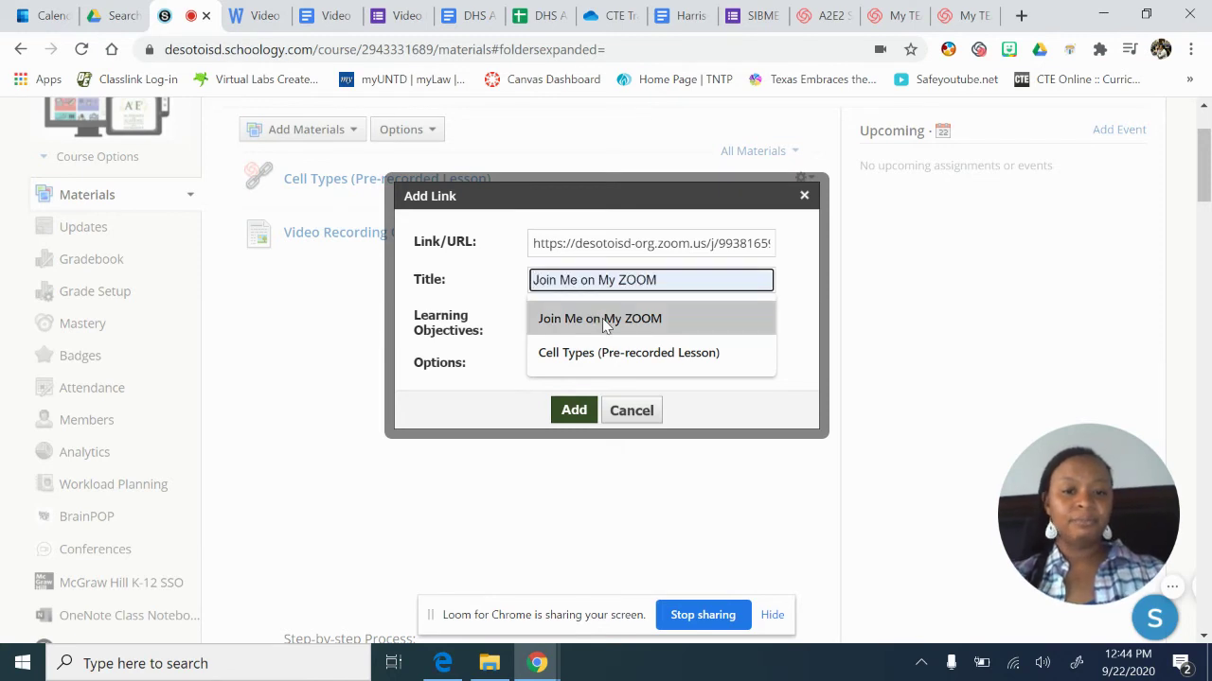
{"action": "left_click", "coordinate": [602, 318]}
{"action": "type", "text": "at 10:00 am"}
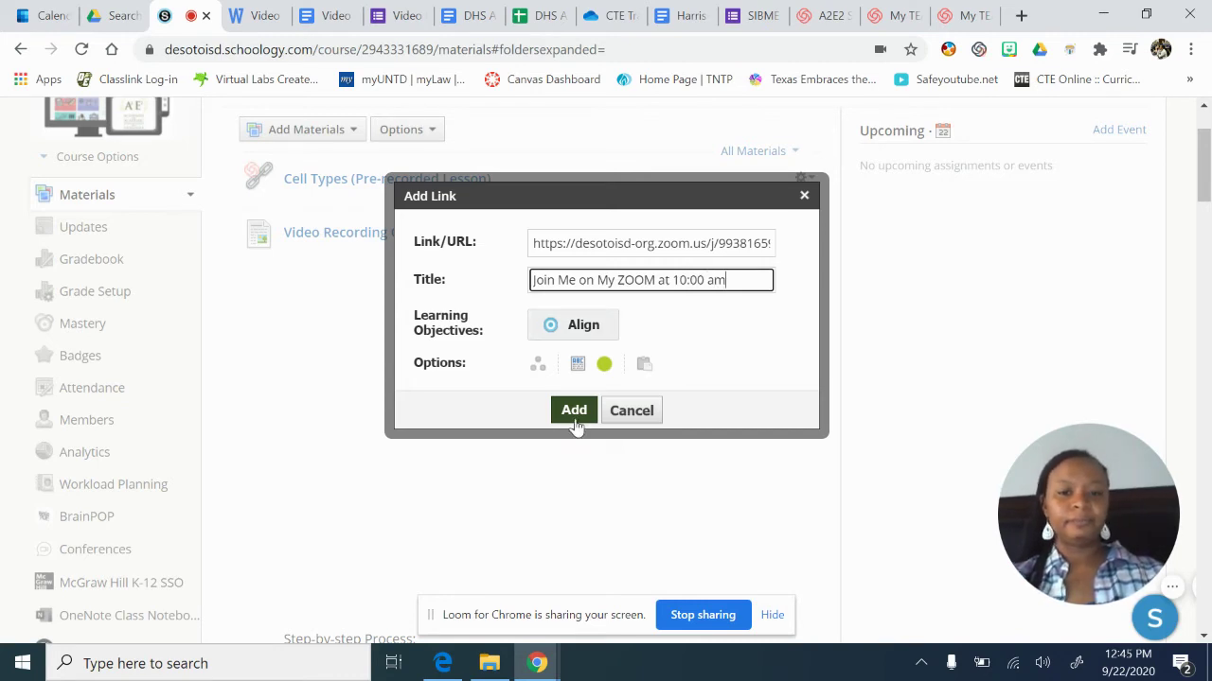
{"action": "left_click", "coordinate": [575, 420]}
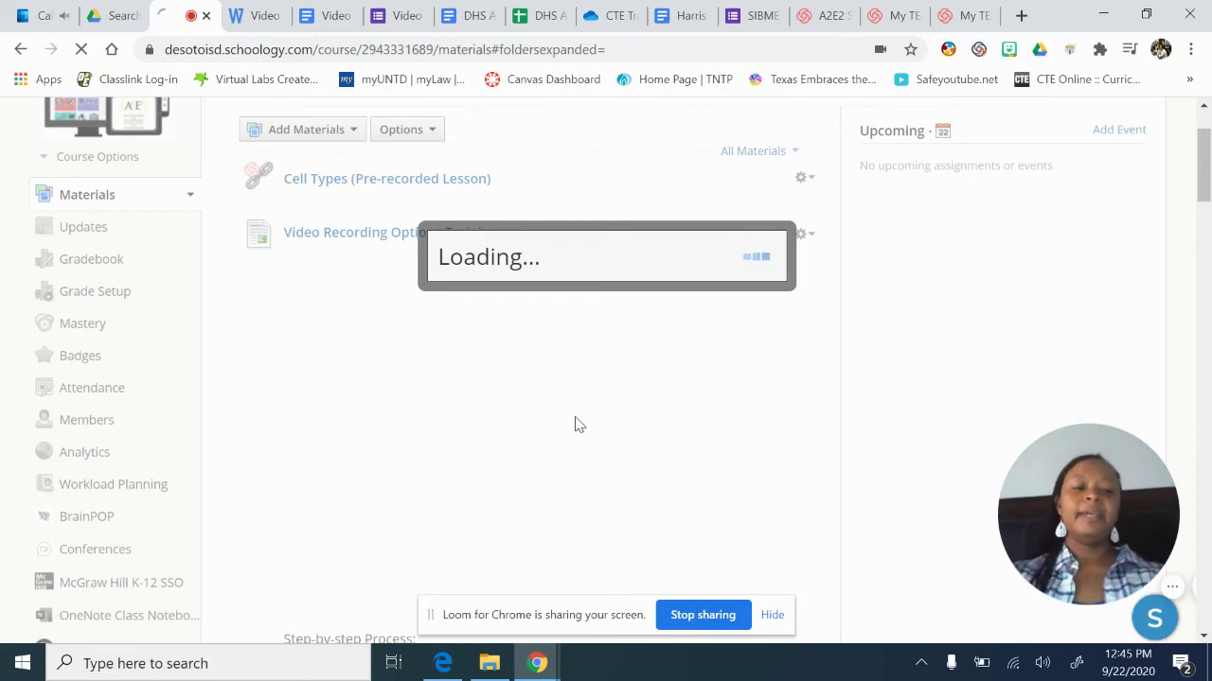
- Drag the Join Me on My ZOOM link from the bottom of Materials up above Cell Types
{"action": "scroll", "coordinate": [579, 424], "scroll_direction": "down", "scroll_amount": 5}
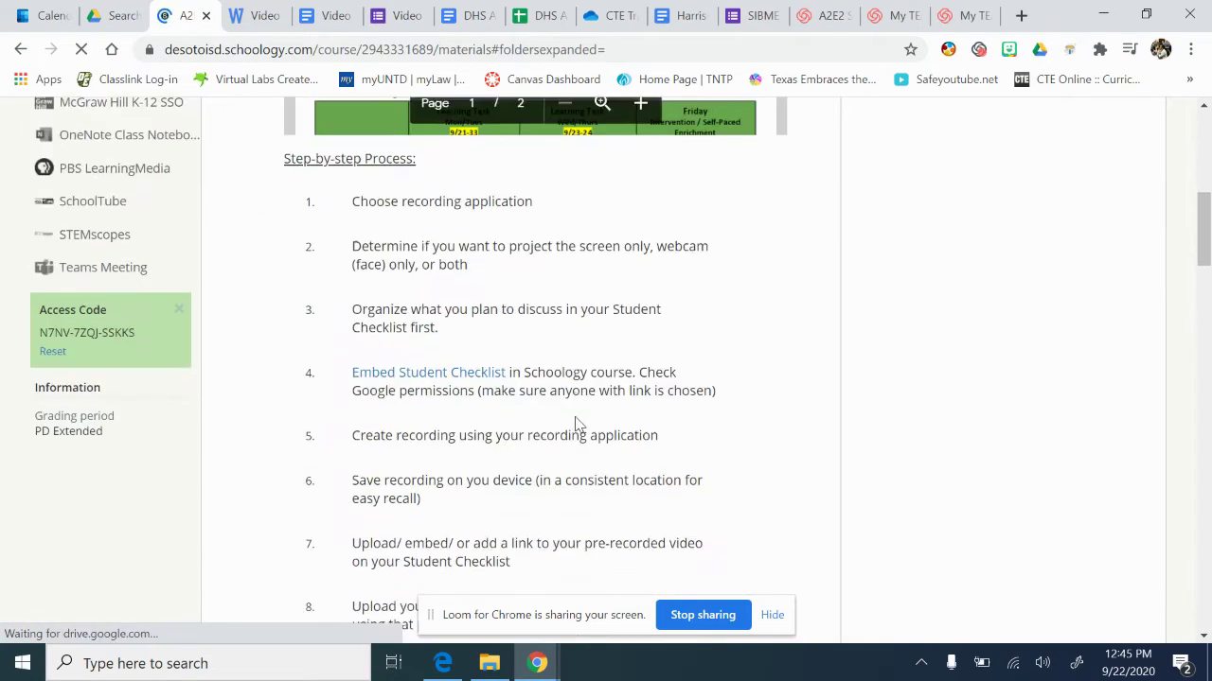
{"action": "scroll", "coordinate": [580, 424], "scroll_direction": "down", "scroll_amount": 5}
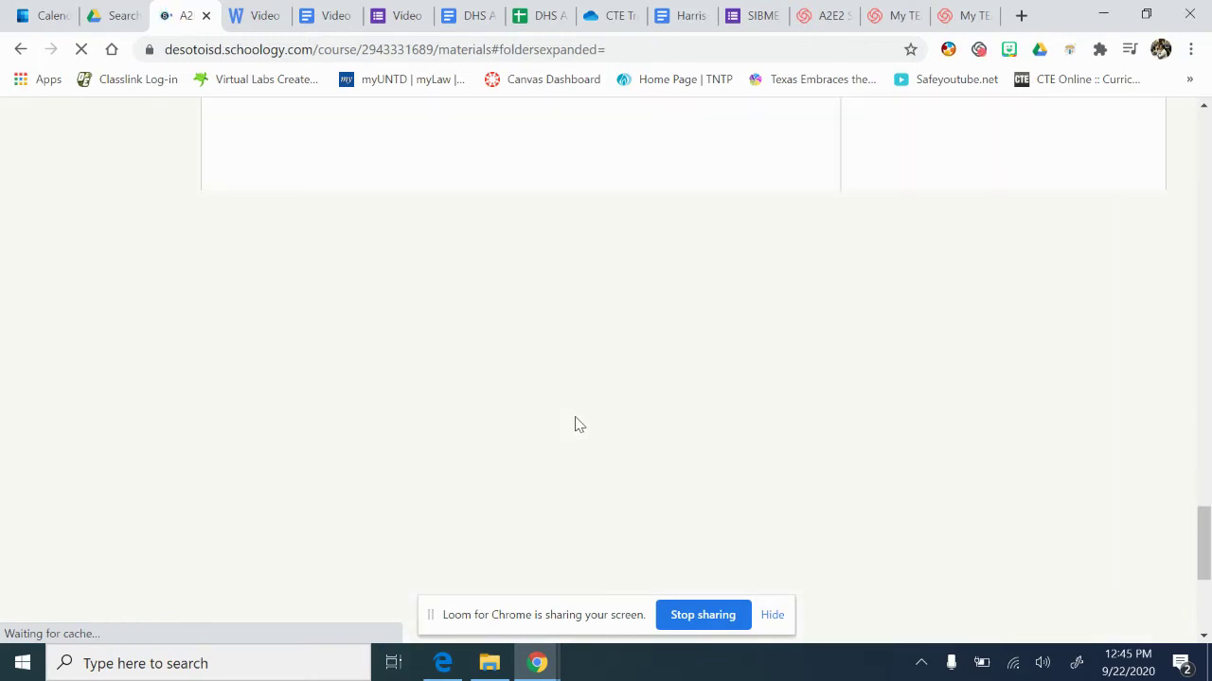
{"action": "scroll", "coordinate": [580, 424], "scroll_direction": "down", "scroll_amount": 8}
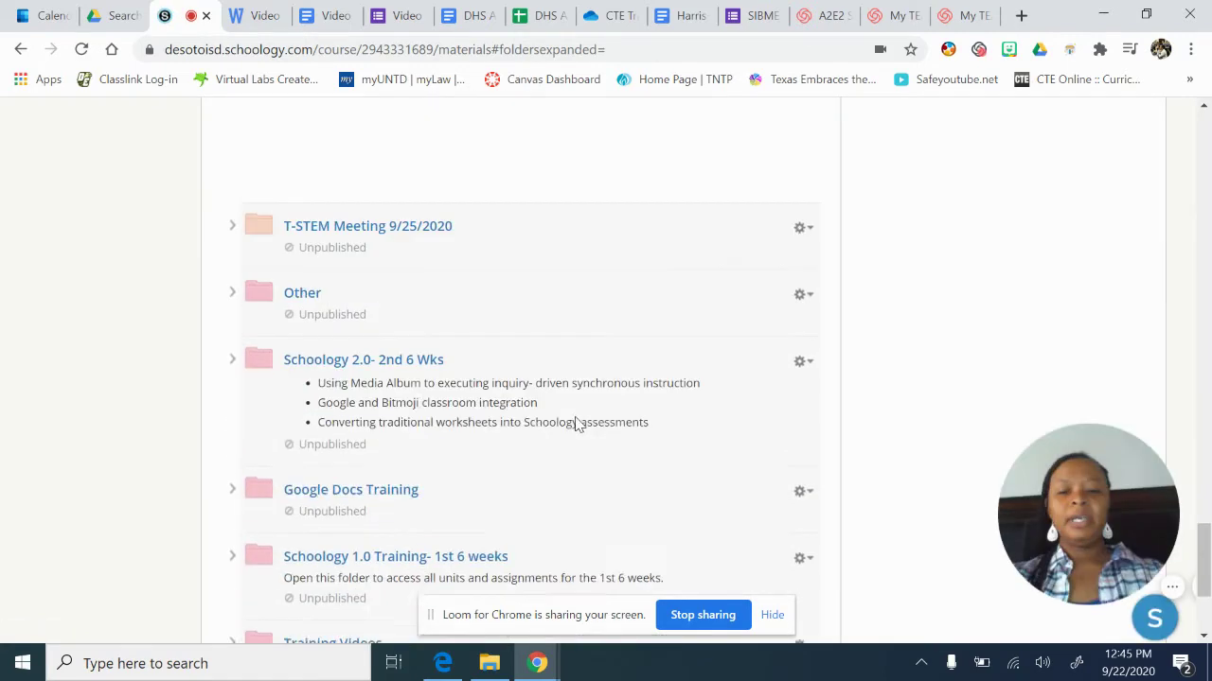
{"action": "left_click_drag", "start_coordinate": [258, 479], "coordinate": [254, 215]}
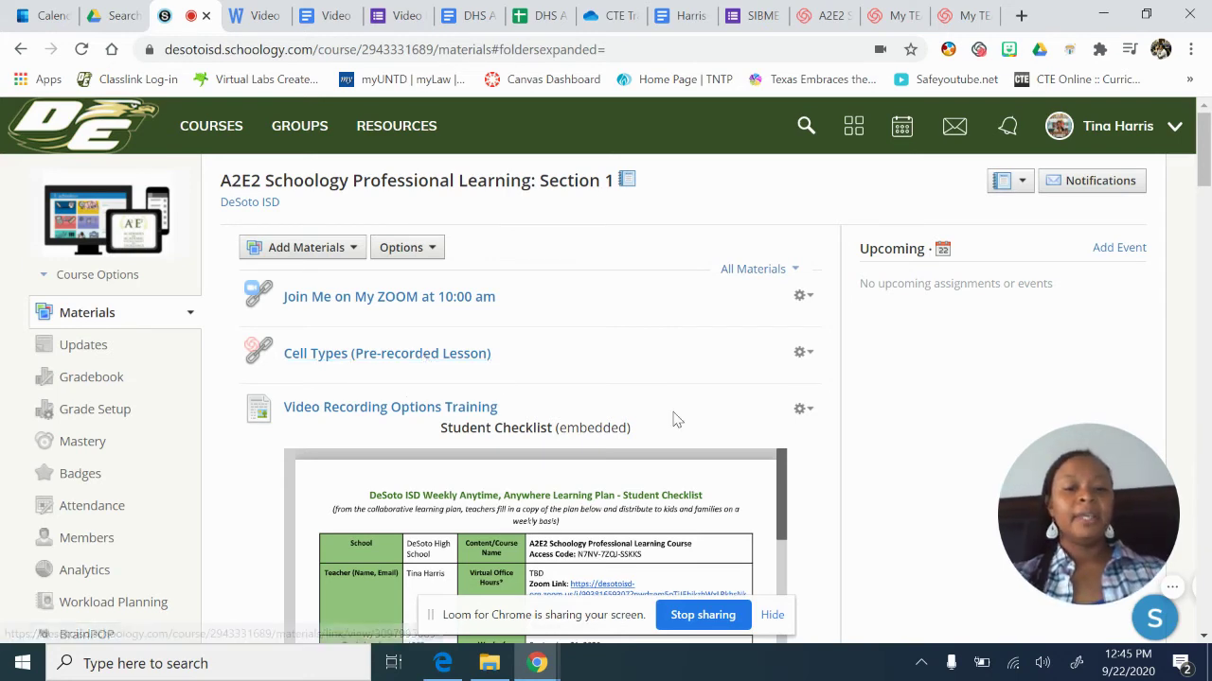
- Pop out the Video Recording Options Student Checklist in Drive, review its Loom link, then return to Schoology
{"action": "scroll", "coordinate": [673, 420], "scroll_direction": "down", "scroll_amount": 2}
{"action": "scroll", "coordinate": [822, 382], "scroll_direction": "down", "scroll_amount": 1}
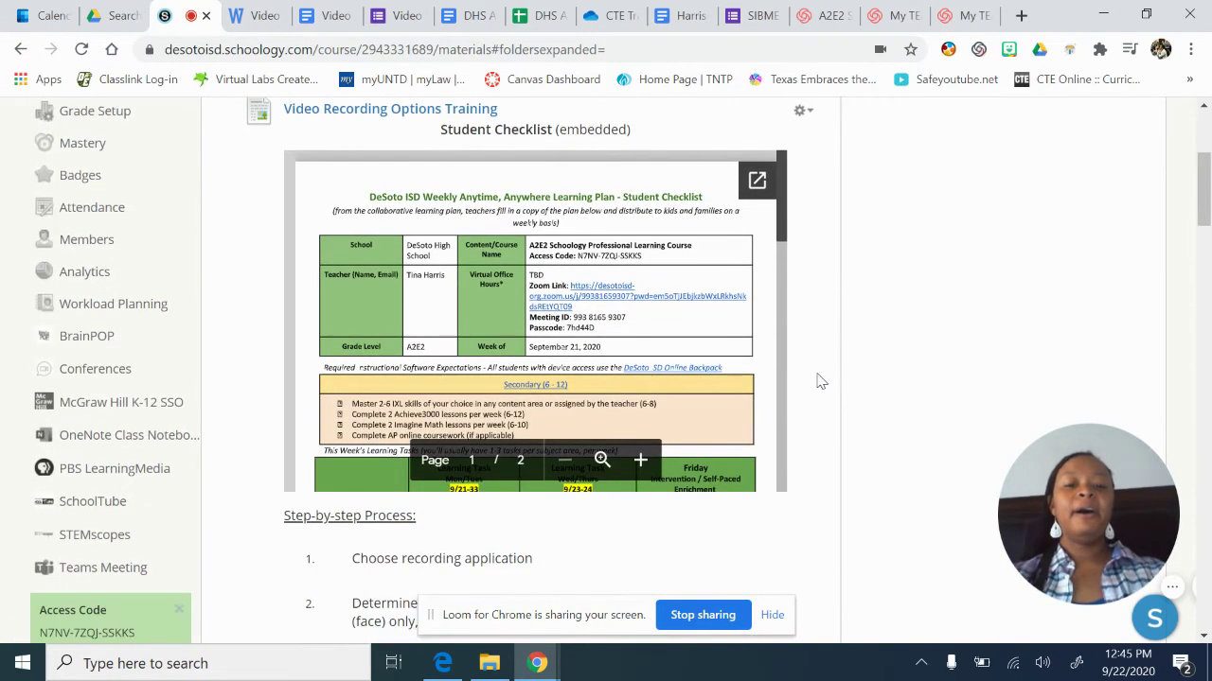
{"action": "left_click", "coordinate": [759, 185]}
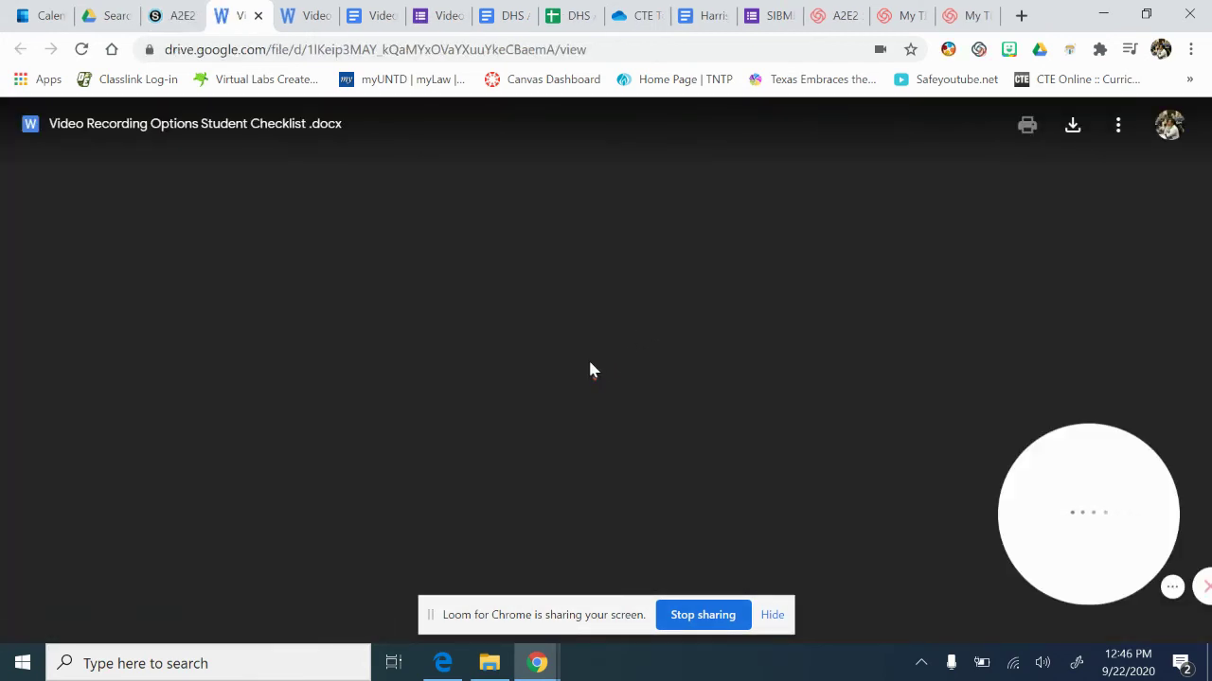
{"action": "scroll", "coordinate": [587, 370], "scroll_direction": "down", "scroll_amount": 5}
{"action": "scroll", "coordinate": [588, 369], "scroll_direction": "down", "scroll_amount": 3}
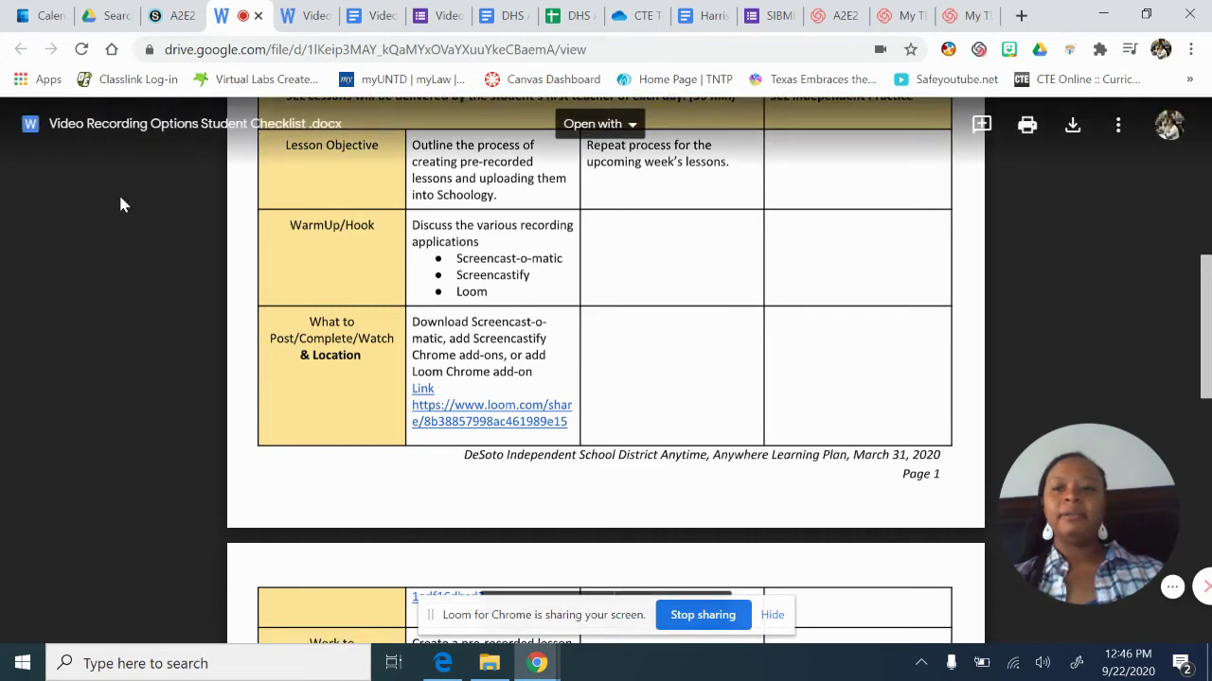
{"action": "left_click", "coordinate": [166, 16]}
{"action": "scroll", "coordinate": [251, 396], "scroll_direction": "down", "scroll_amount": 5}
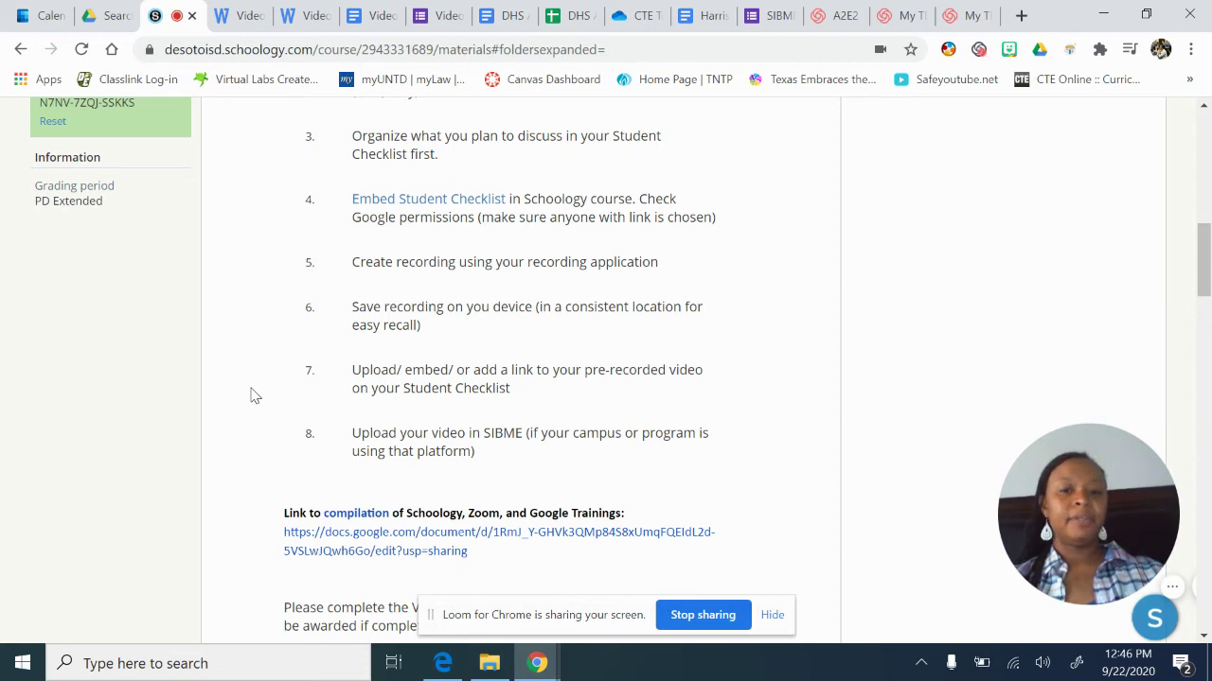
{"action": "scroll", "coordinate": [251, 395], "scroll_direction": "up", "scroll_amount": 1}
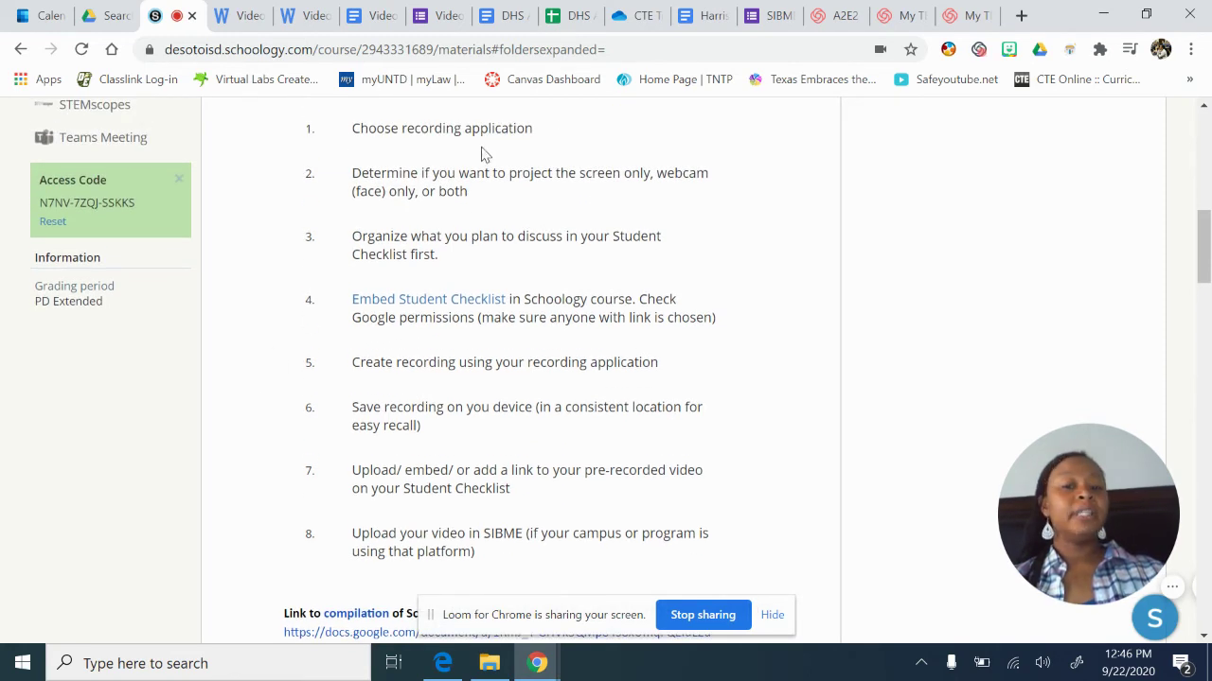
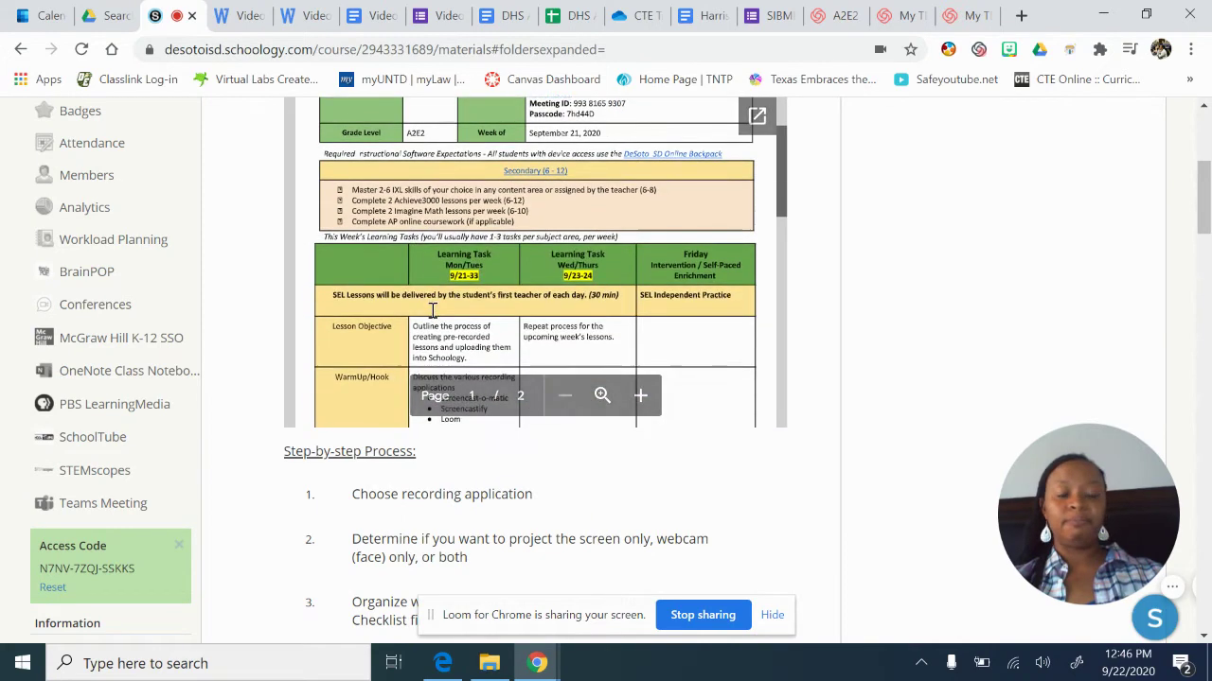
- Scroll through the embedded Student Checklist, then bring up the Videos folder in File Explorer
{"action": "scroll", "coordinate": [432, 312], "scroll_direction": "up", "scroll_amount": 5}
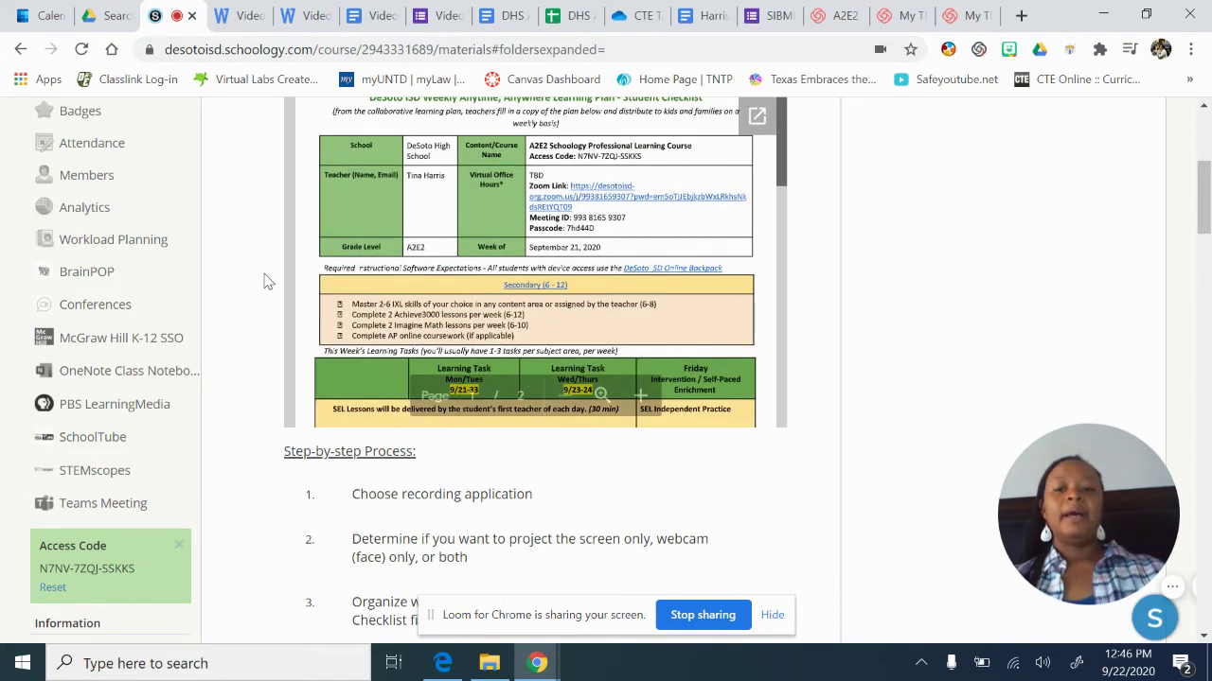
{"action": "scroll", "coordinate": [266, 279], "scroll_direction": "up", "scroll_amount": 1}
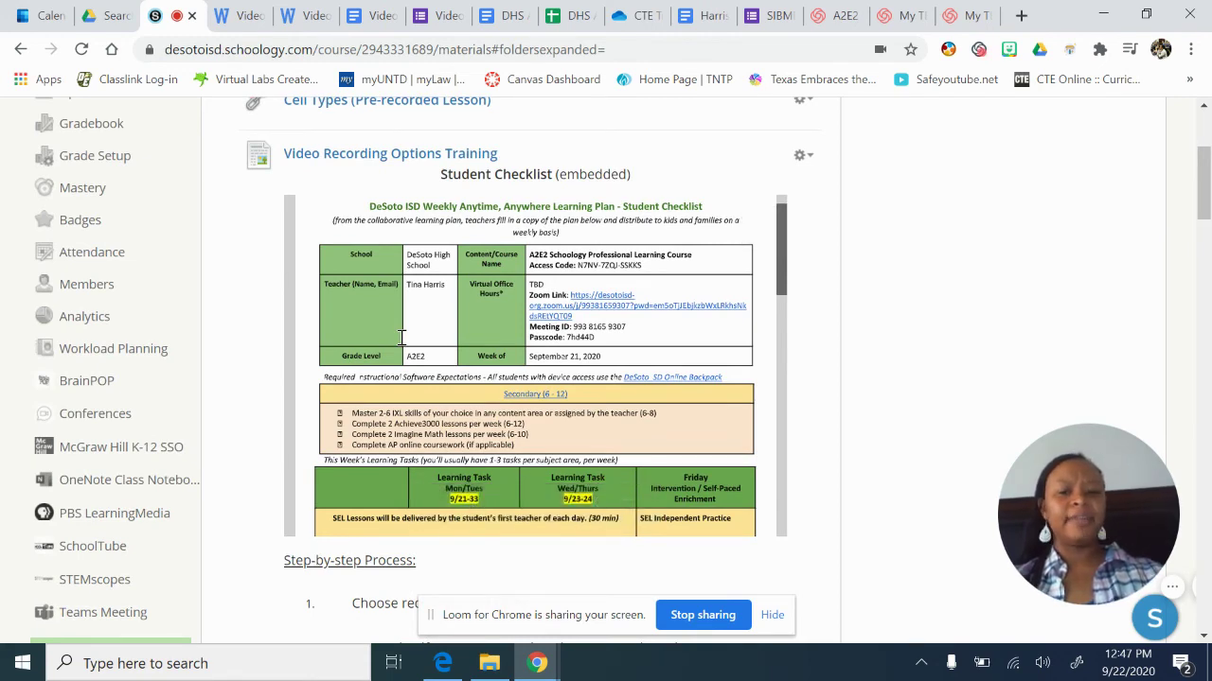
{"action": "scroll", "coordinate": [244, 307], "scroll_direction": "up", "scroll_amount": 1}
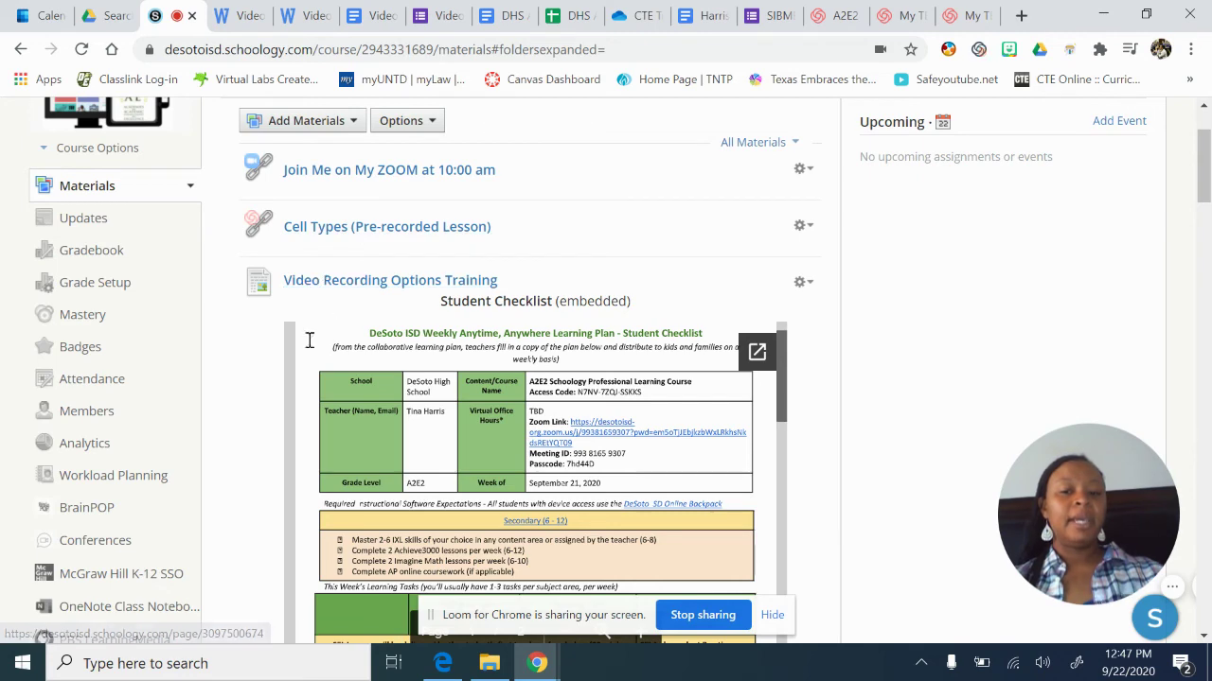
{"action": "scroll", "coordinate": [482, 518], "scroll_direction": "down", "scroll_amount": 5}
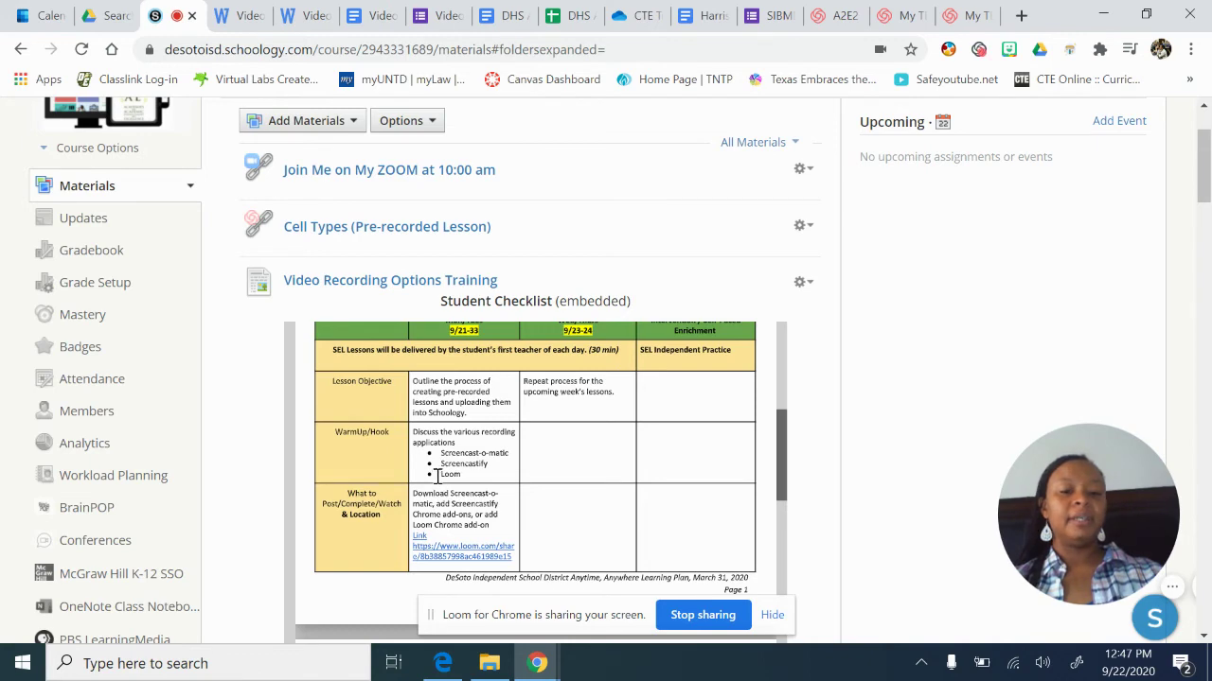
{"action": "scroll", "coordinate": [436, 478], "scroll_direction": "up", "scroll_amount": 5}
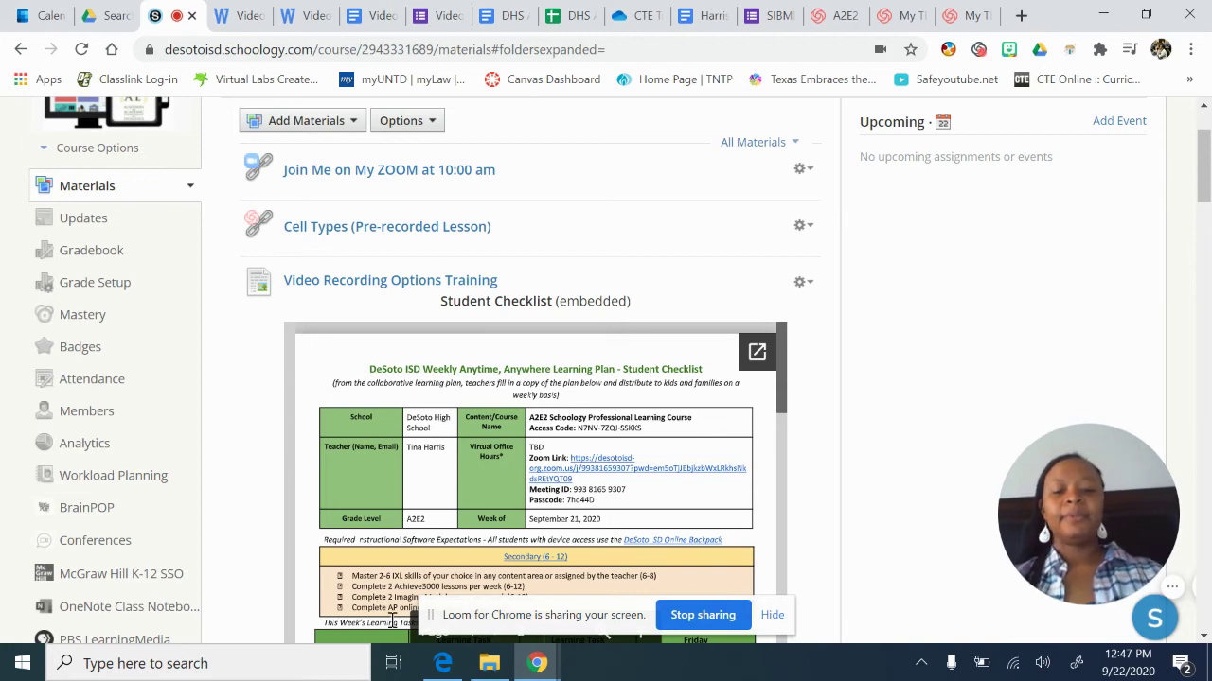
{"action": "left_click", "coordinate": [485, 665]}
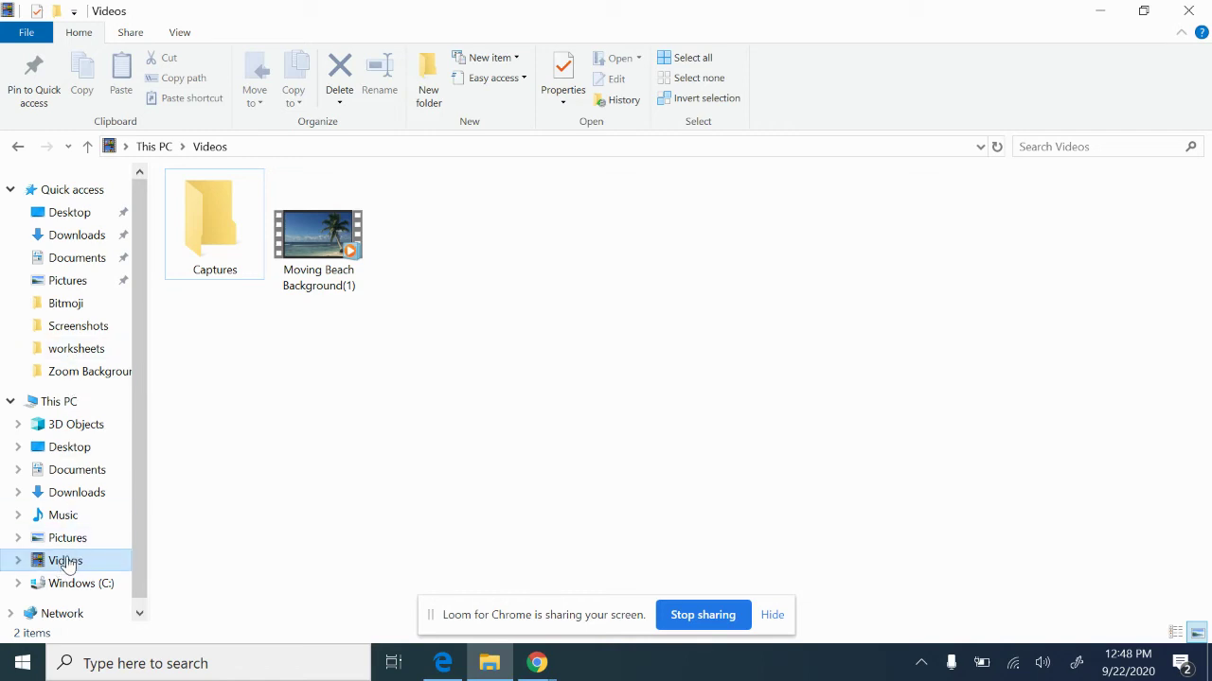
- Create a new folder named 'Zoom recordings' in Videos
{"action": "right_click", "coordinate": [240, 394]}
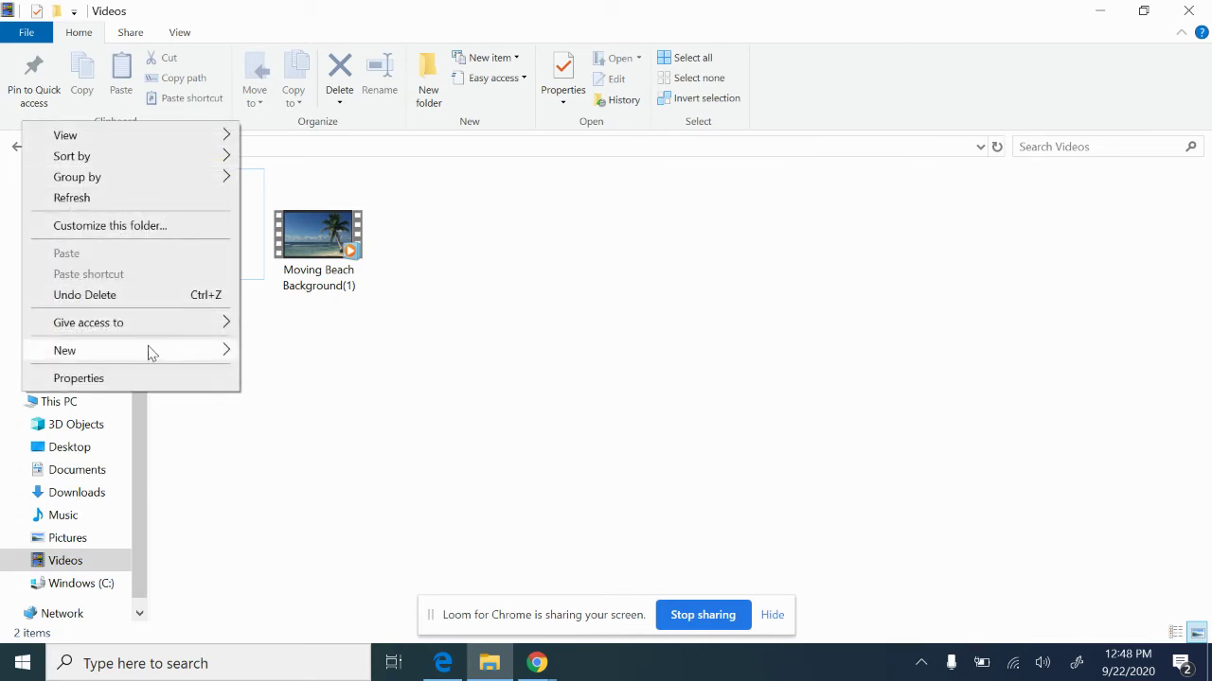
{"action": "mouse_move", "coordinate": [149, 351]}
{"action": "left_click", "coordinate": [273, 353]}
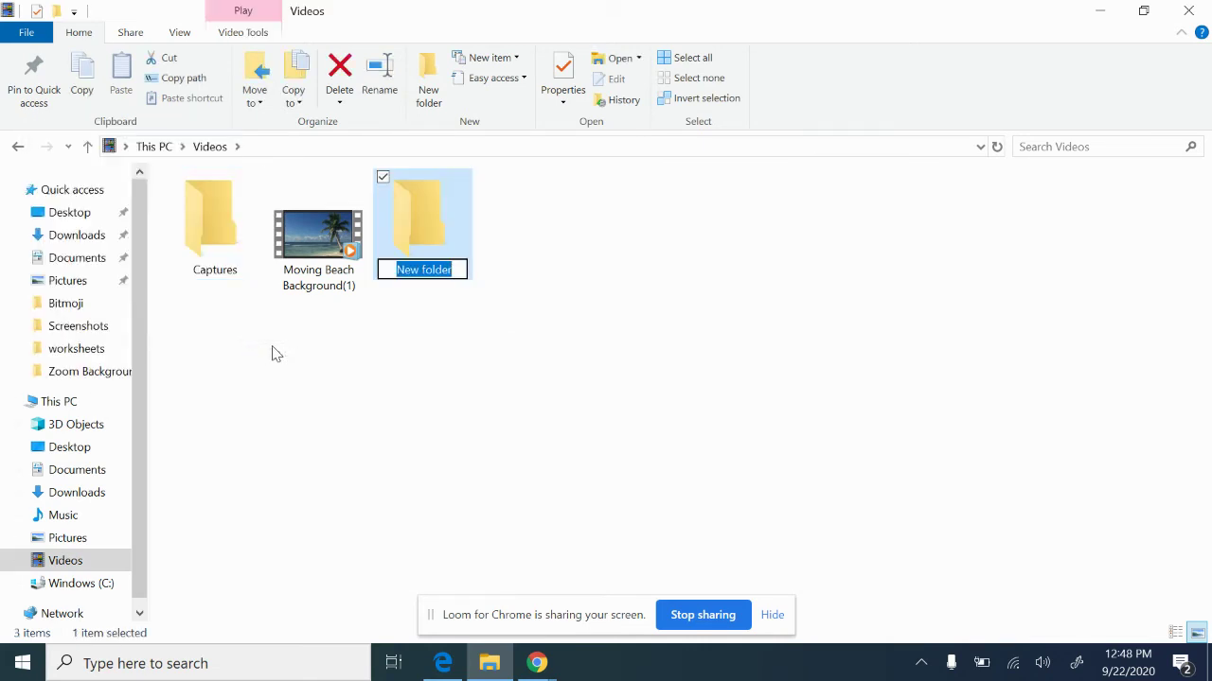
{"action": "type", "text": "Zoom"}
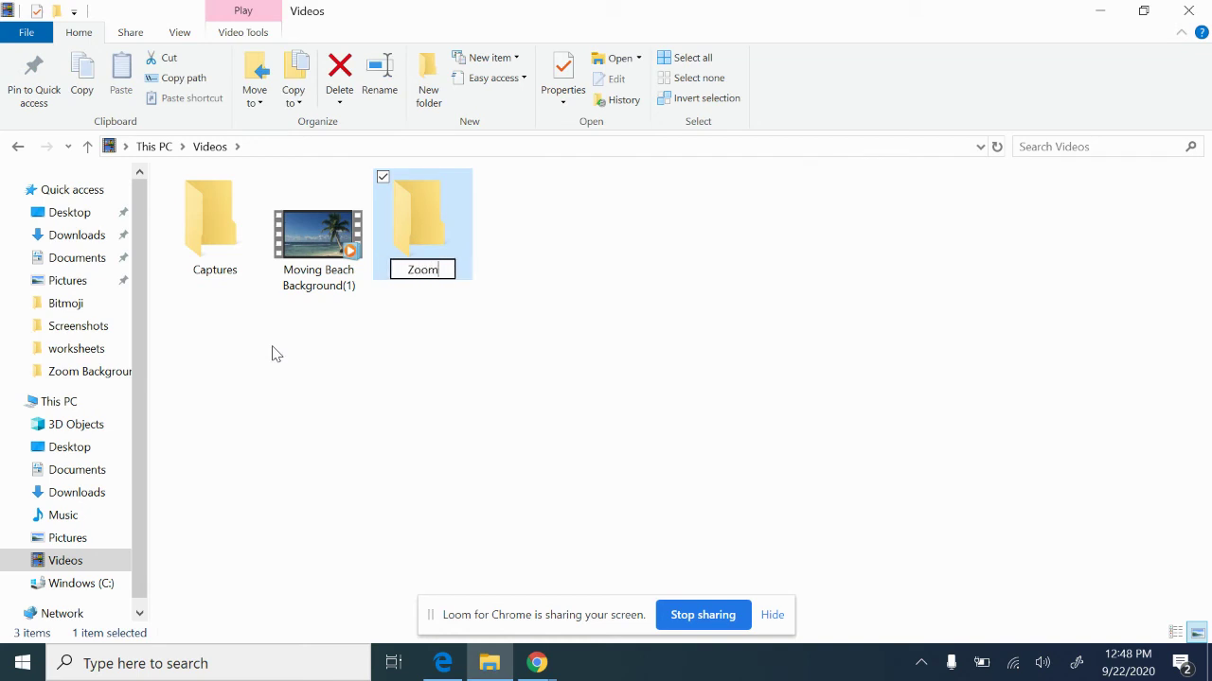
{"action": "type", "text": " recordings"}
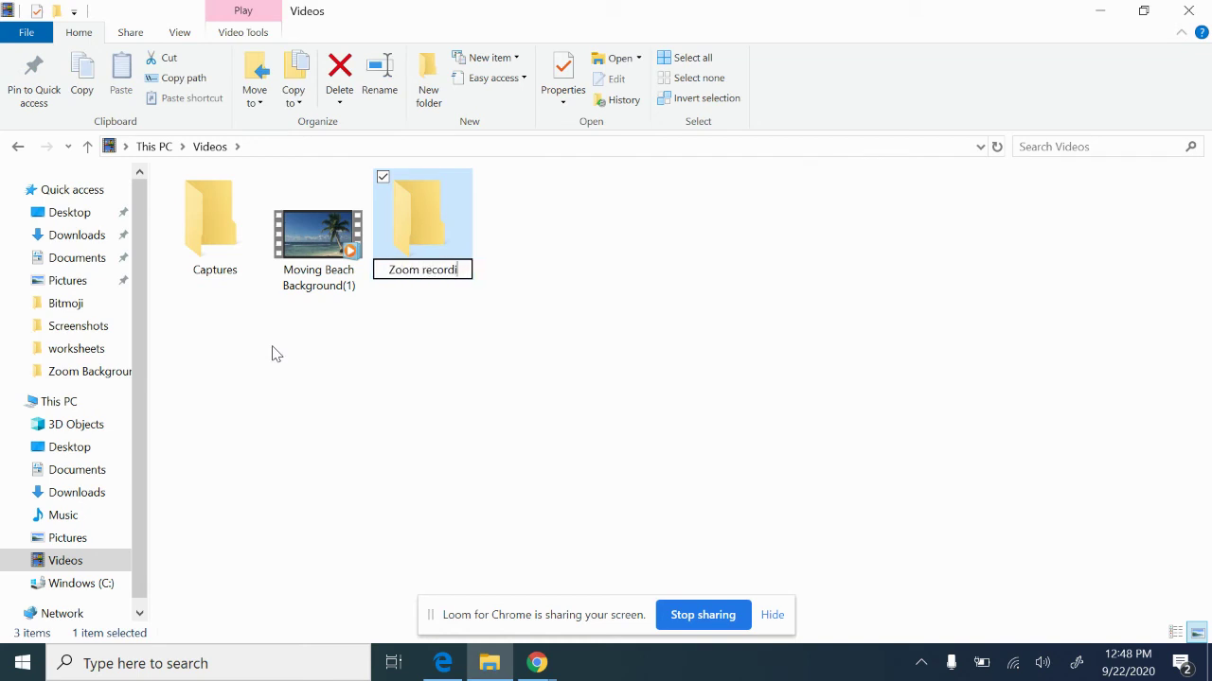
{"action": "left_click", "coordinate": [361, 429]}
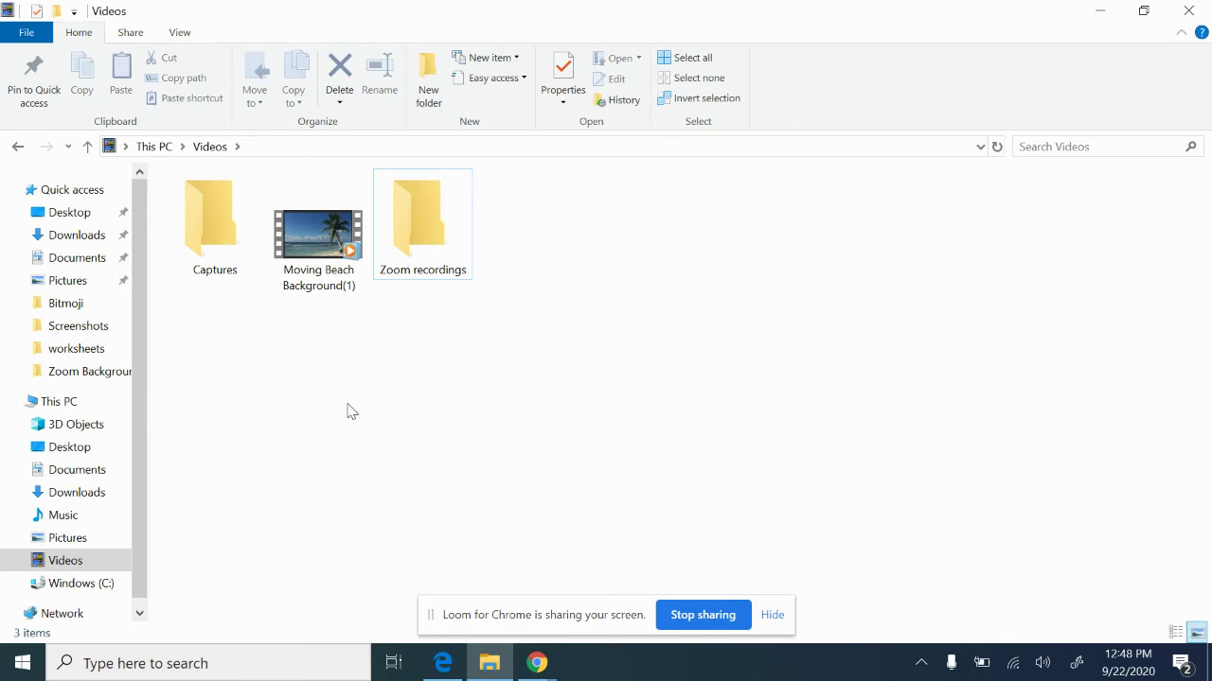
- Create a 'pre-recorded lessons' folder in Videos and minimize File Explorer
{"action": "right_click", "coordinate": [317, 342]}
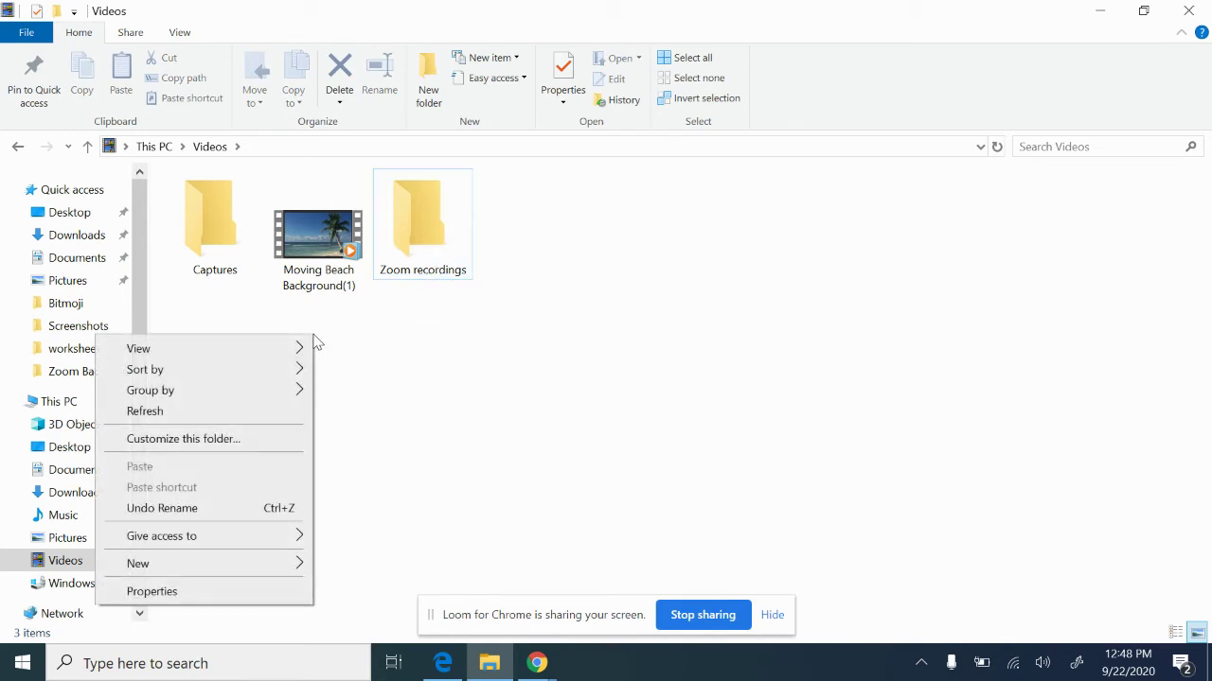
{"action": "mouse_move", "coordinate": [248, 565]}
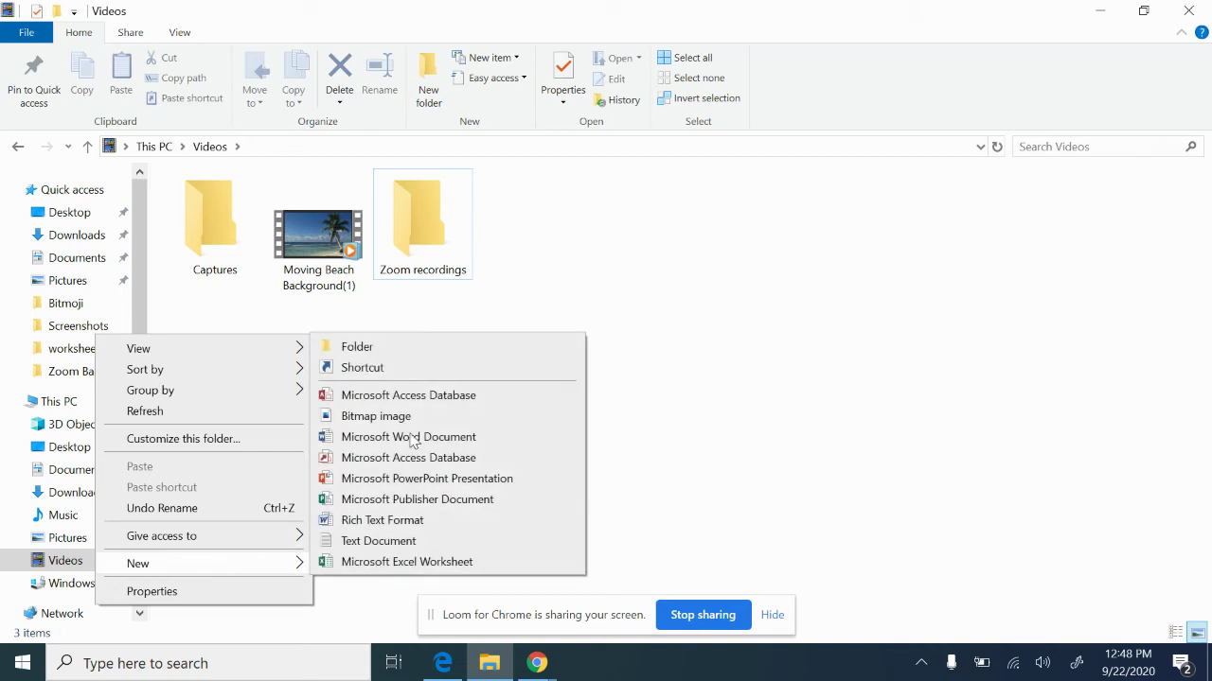
{"action": "left_click", "coordinate": [406, 347]}
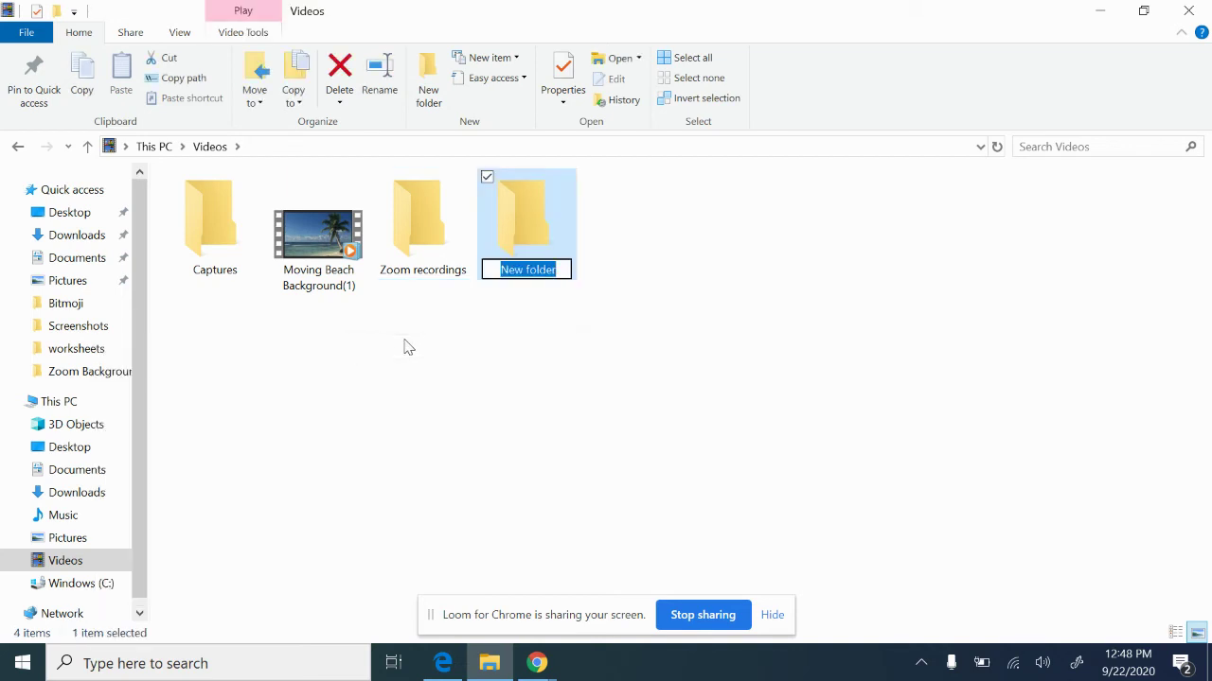
{"action": "type", "text": "pre-reco"}
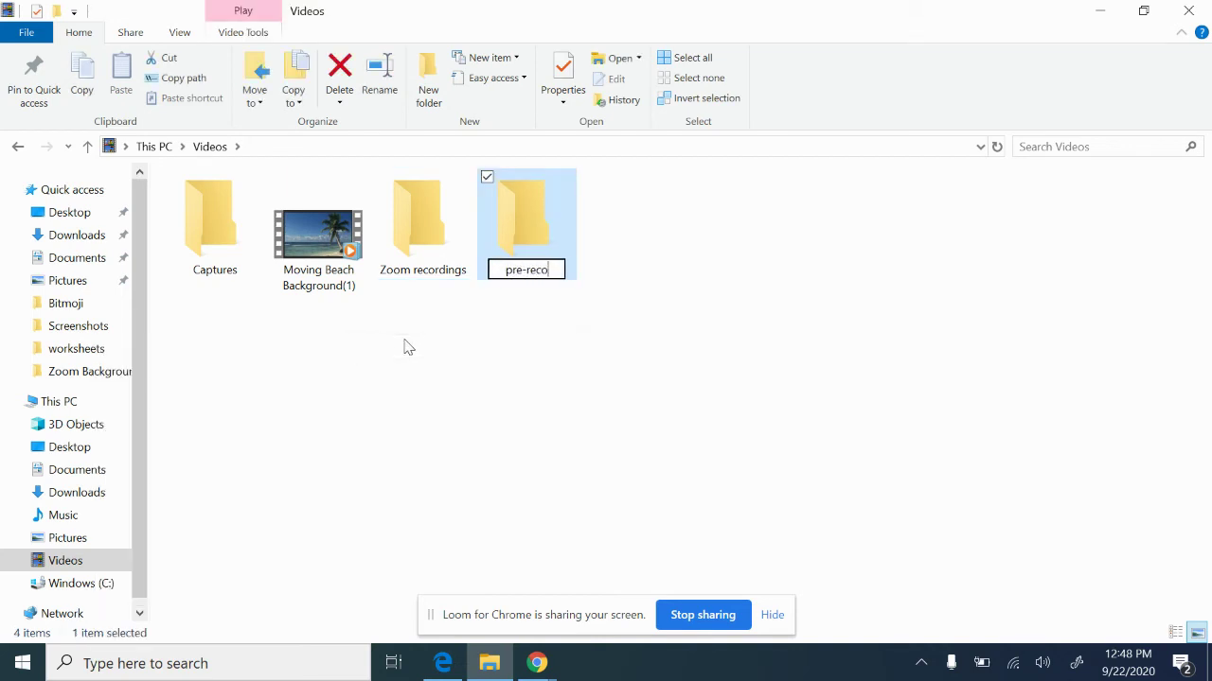
{"action": "type", "text": "rded lessons"}
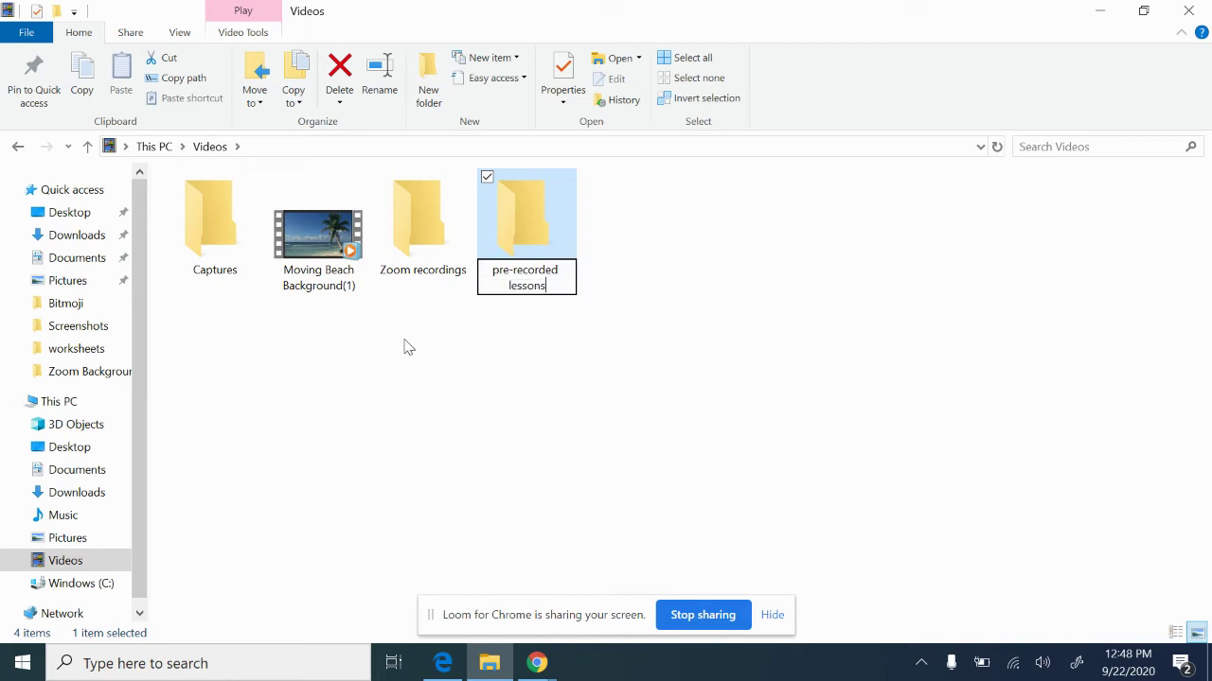
{"action": "left_click", "coordinate": [429, 358]}
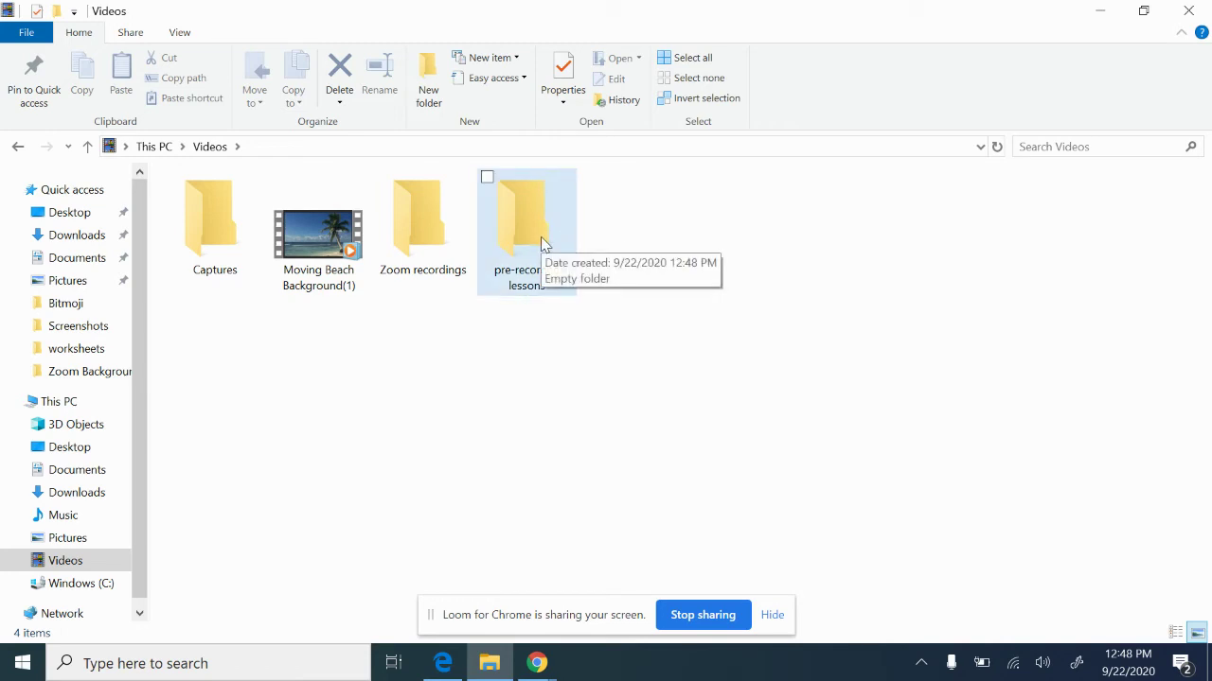
{"action": "left_click", "coordinate": [1102, 22]}
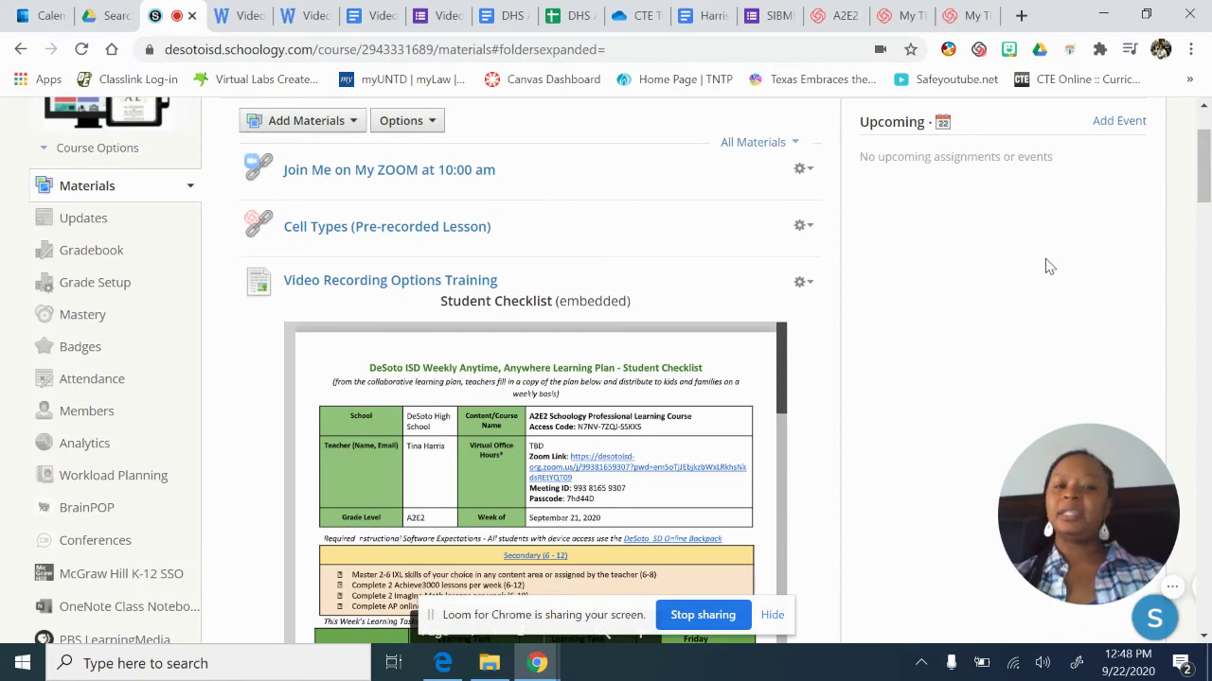
- Return to the top of the Materials page and open the Add Materials list
{"action": "scroll", "coordinate": [1049, 267], "scroll_direction": "down", "scroll_amount": 1}
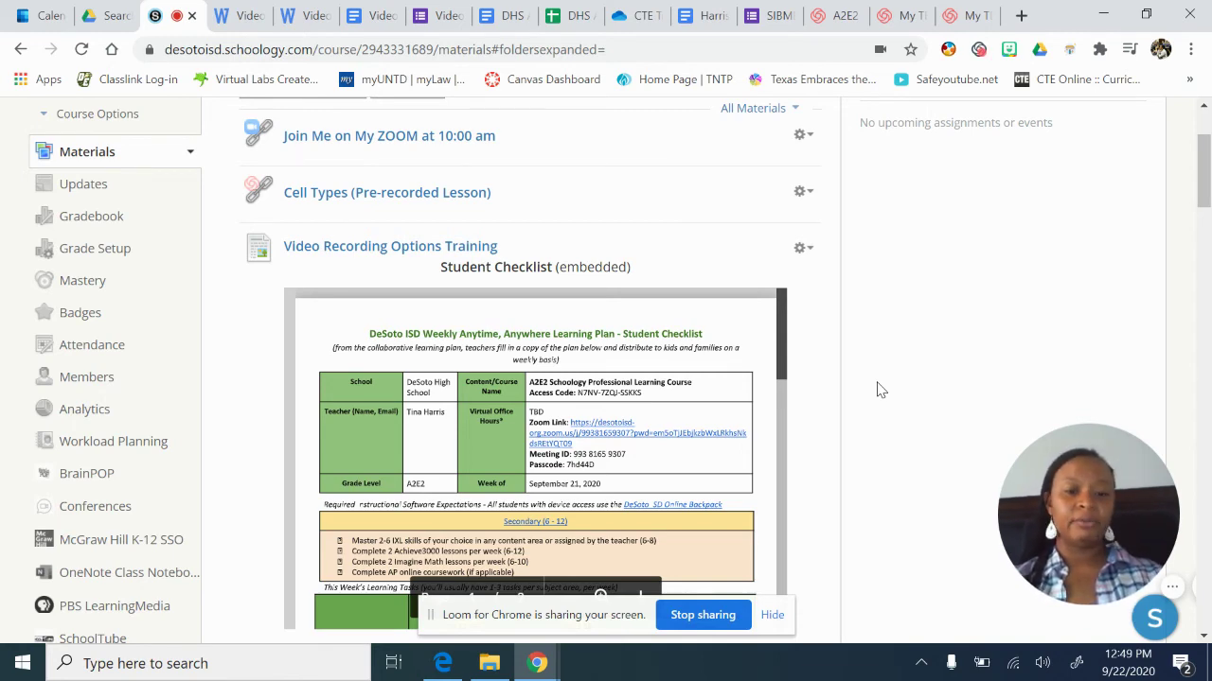
{"action": "scroll", "coordinate": [879, 390], "scroll_direction": "down", "scroll_amount": 10}
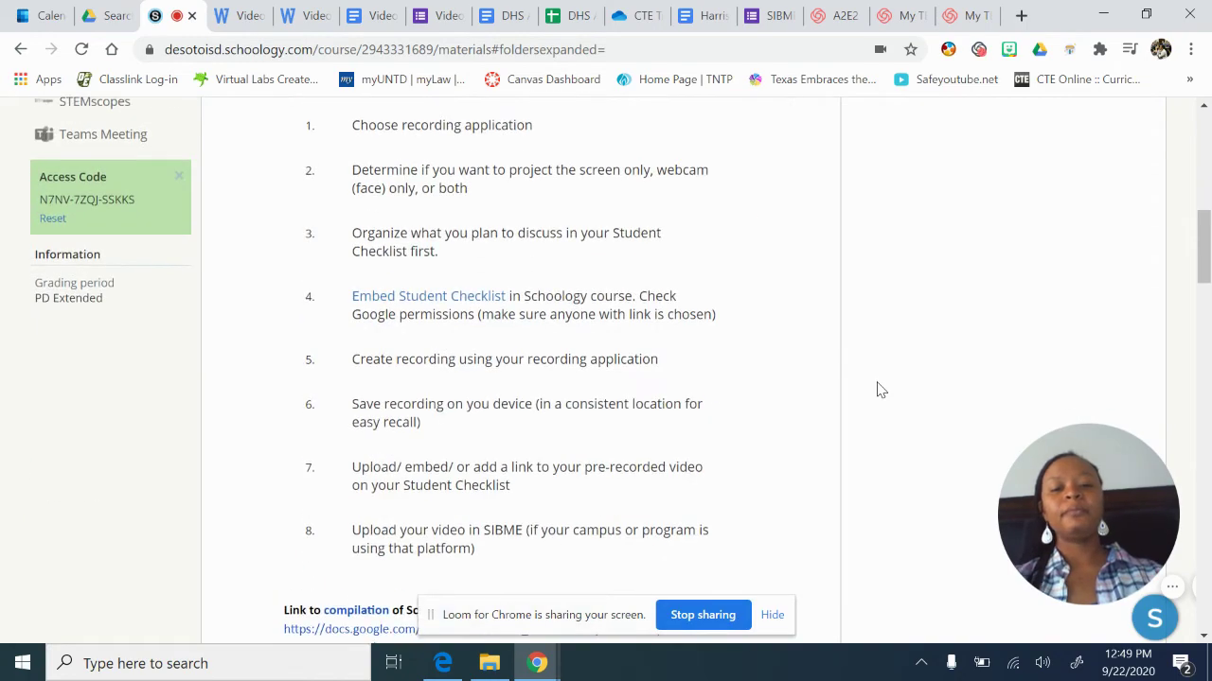
{"action": "scroll", "coordinate": [878, 390], "scroll_direction": "up", "scroll_amount": 6}
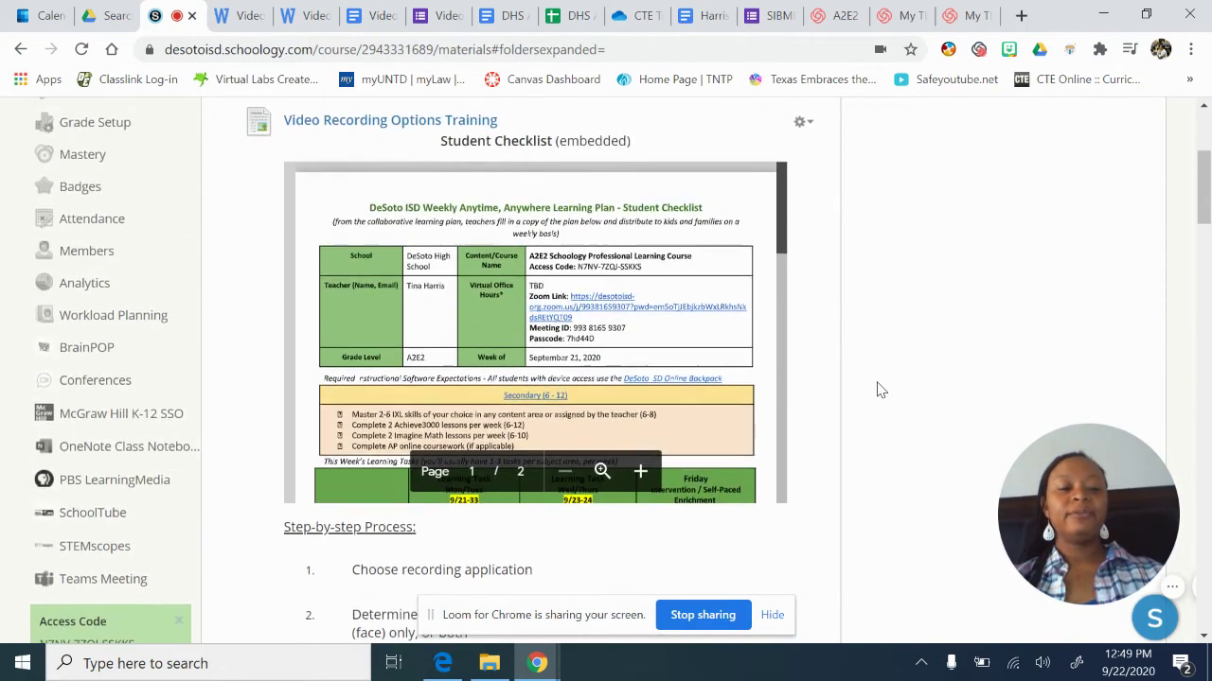
{"action": "scroll", "coordinate": [878, 390], "scroll_direction": "up", "scroll_amount": 3}
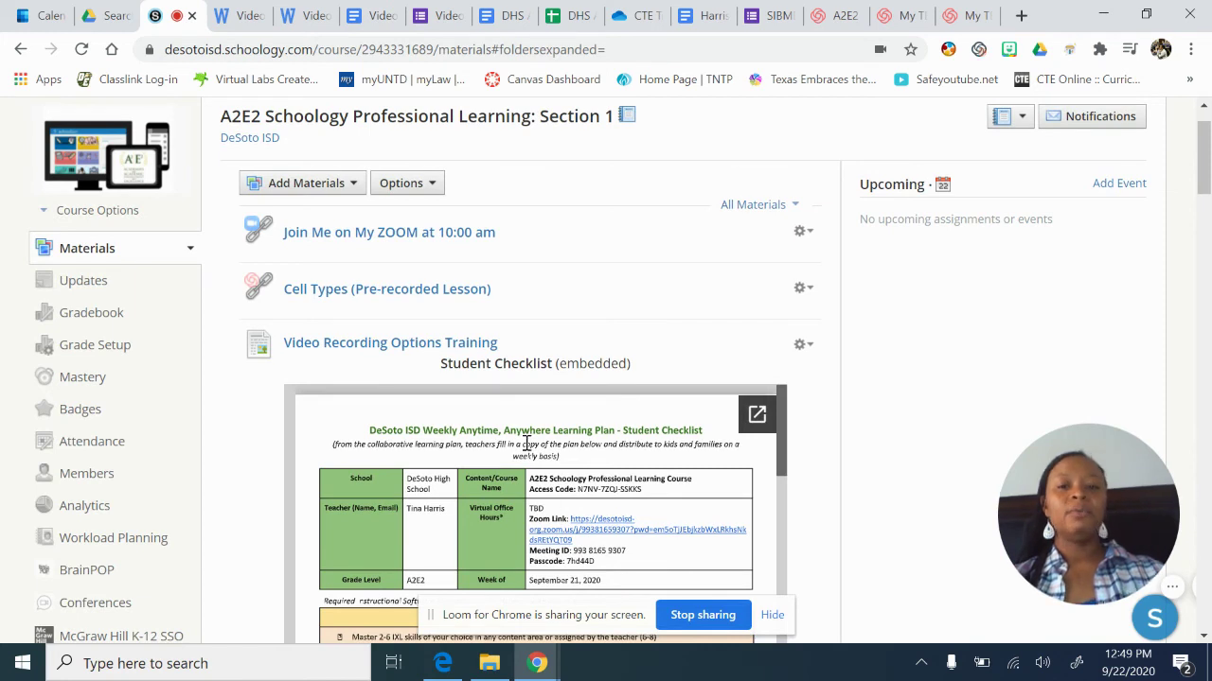
{"action": "left_click", "coordinate": [355, 194]}
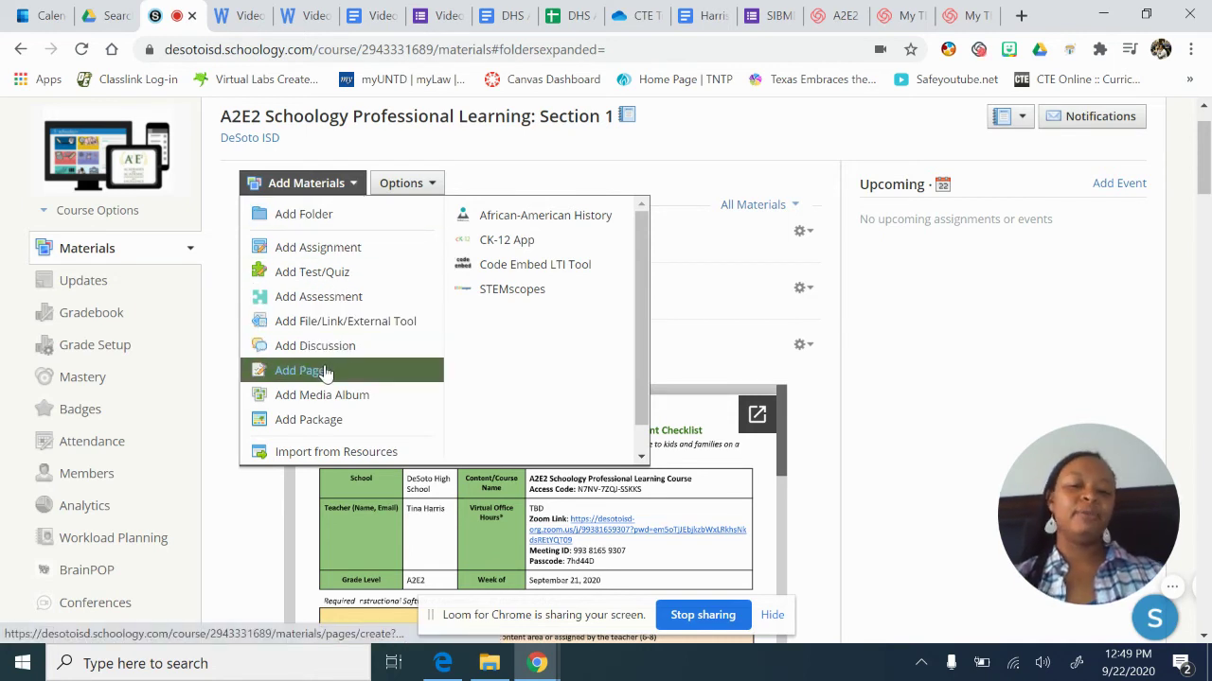
- Name the new assignment 'Questions' and describe it as 'Answer the following questions: 1. Is the sky blue? 2.'
{"action": "left_click", "coordinate": [357, 250]}
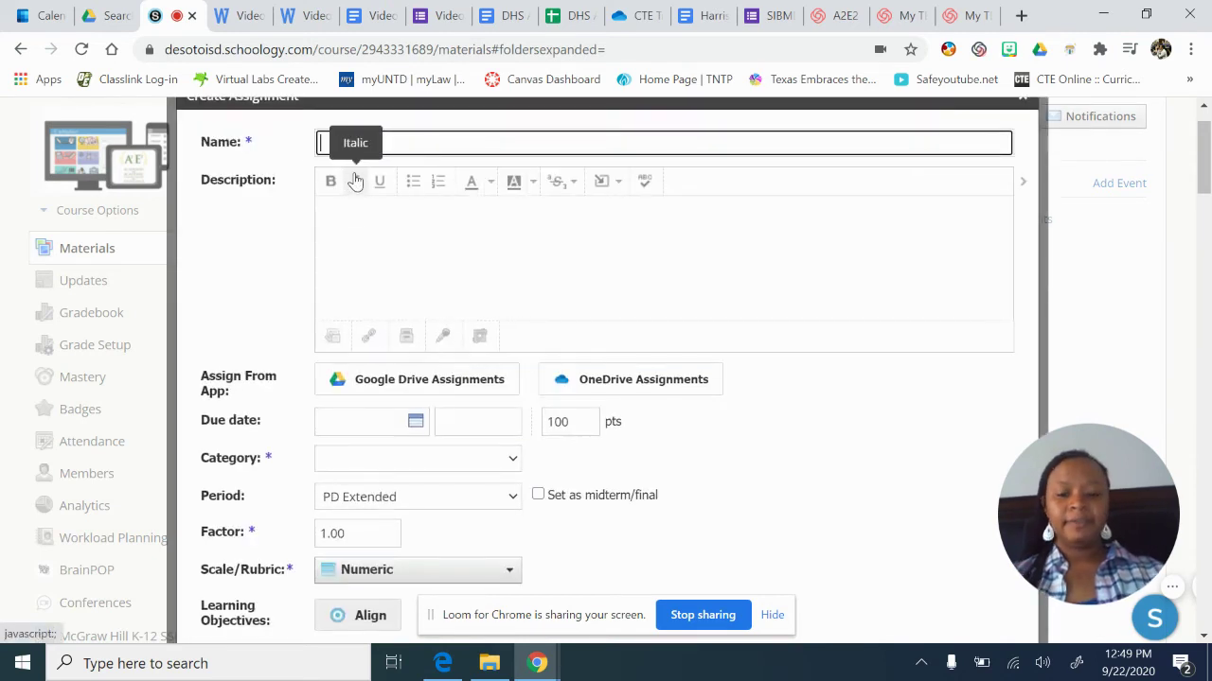
{"action": "type", "text": "Ques"}
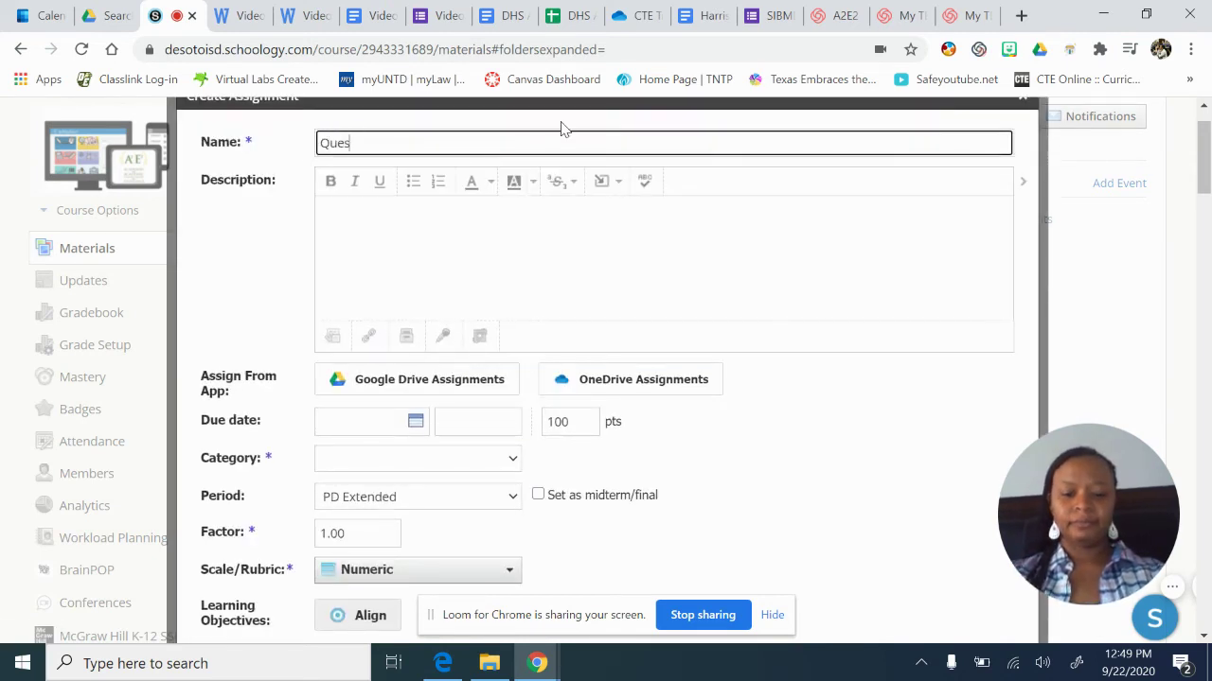
{"action": "type", "text": "tions"}
{"action": "left_click", "coordinate": [476, 253]}
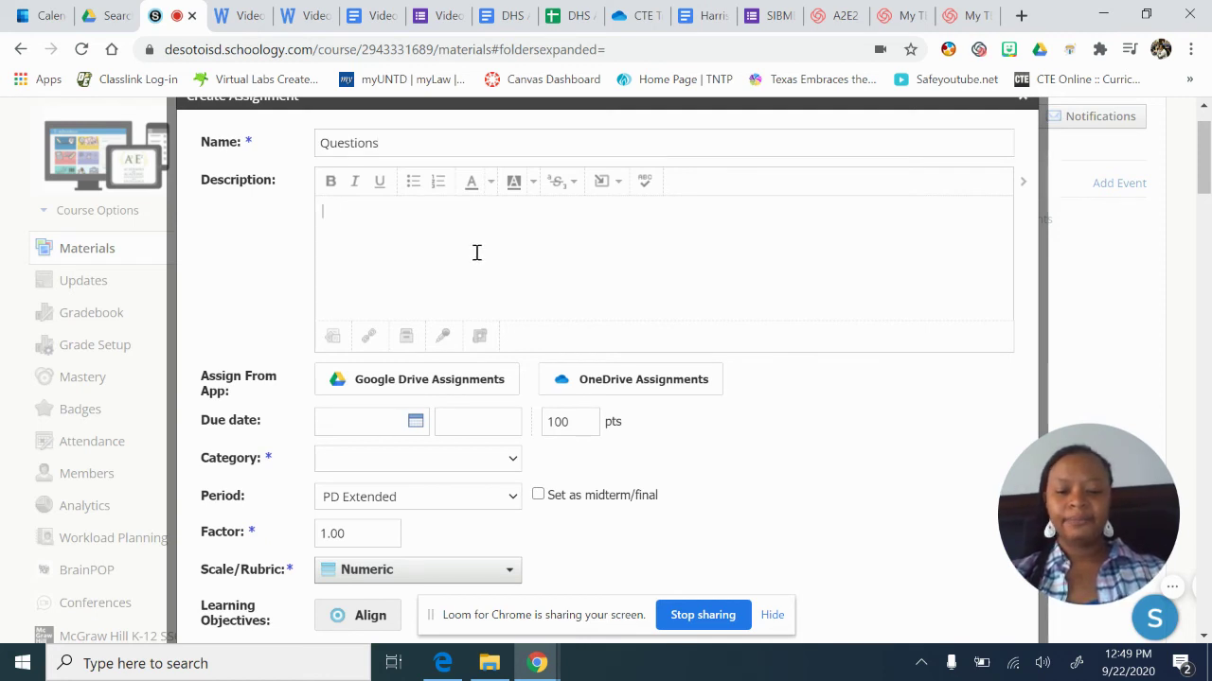
{"action": "type", "text": "Answer th"}
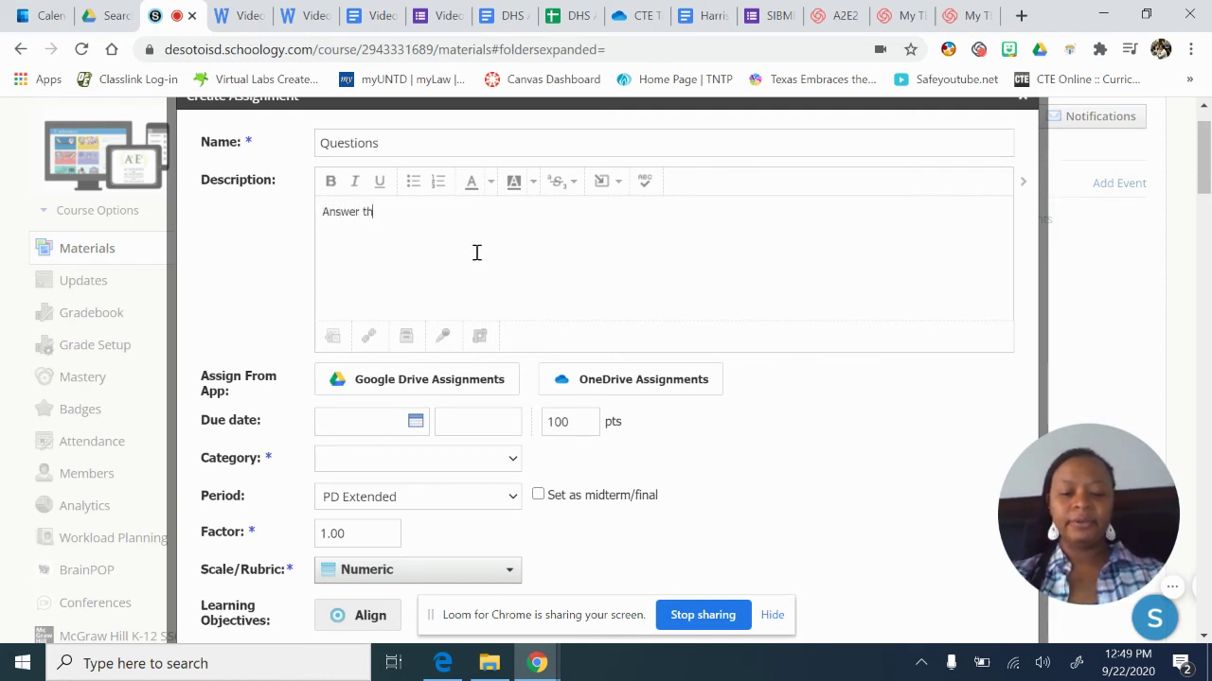
{"action": "type", "text": "e following "}
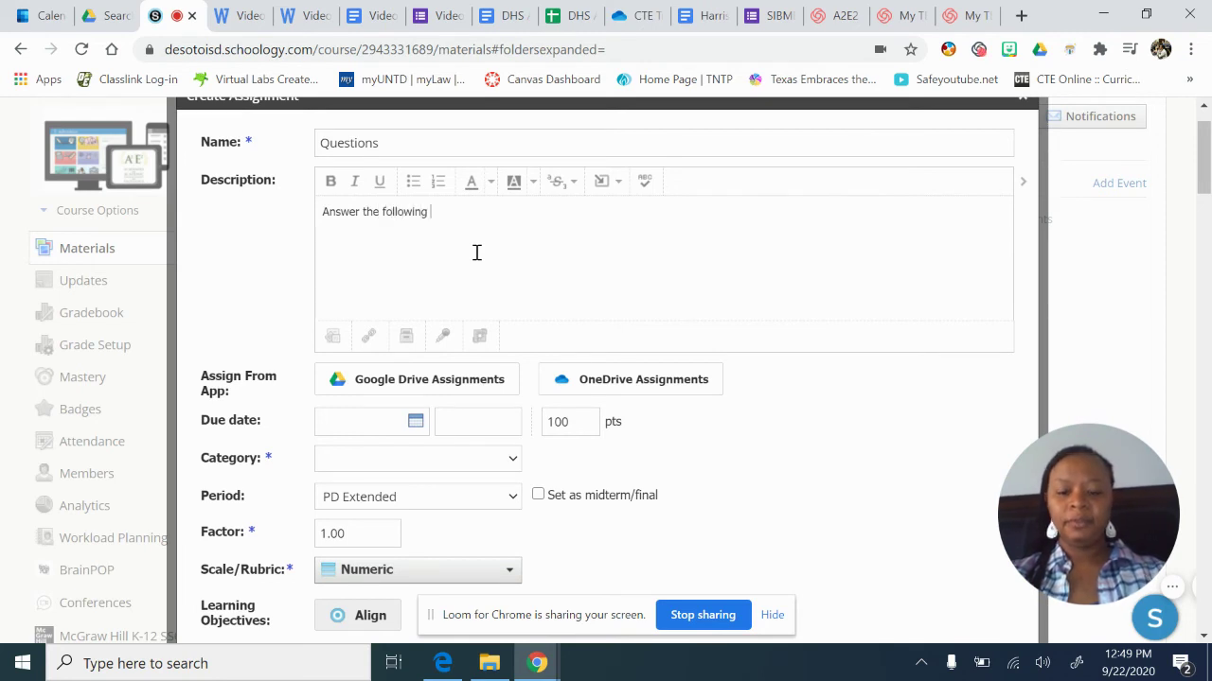
{"action": "type", "text": "questions:  "}
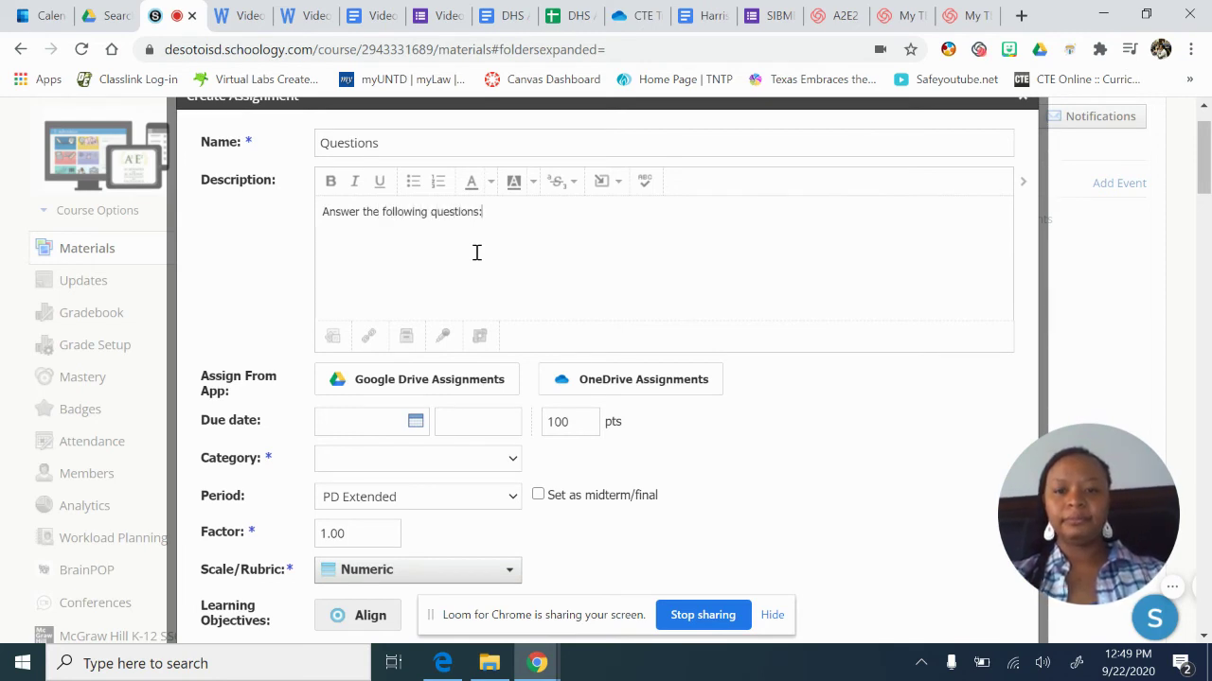
{"action": "type", "text": "1."}
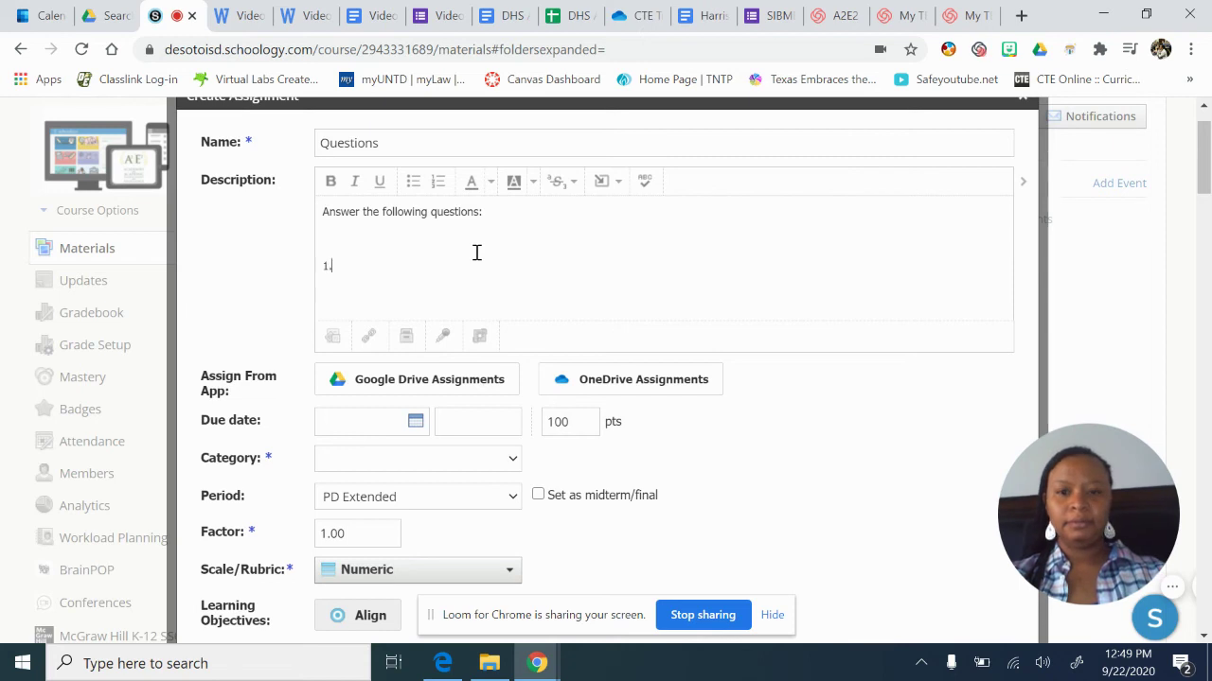
{"action": "type", "text": " Is the"}
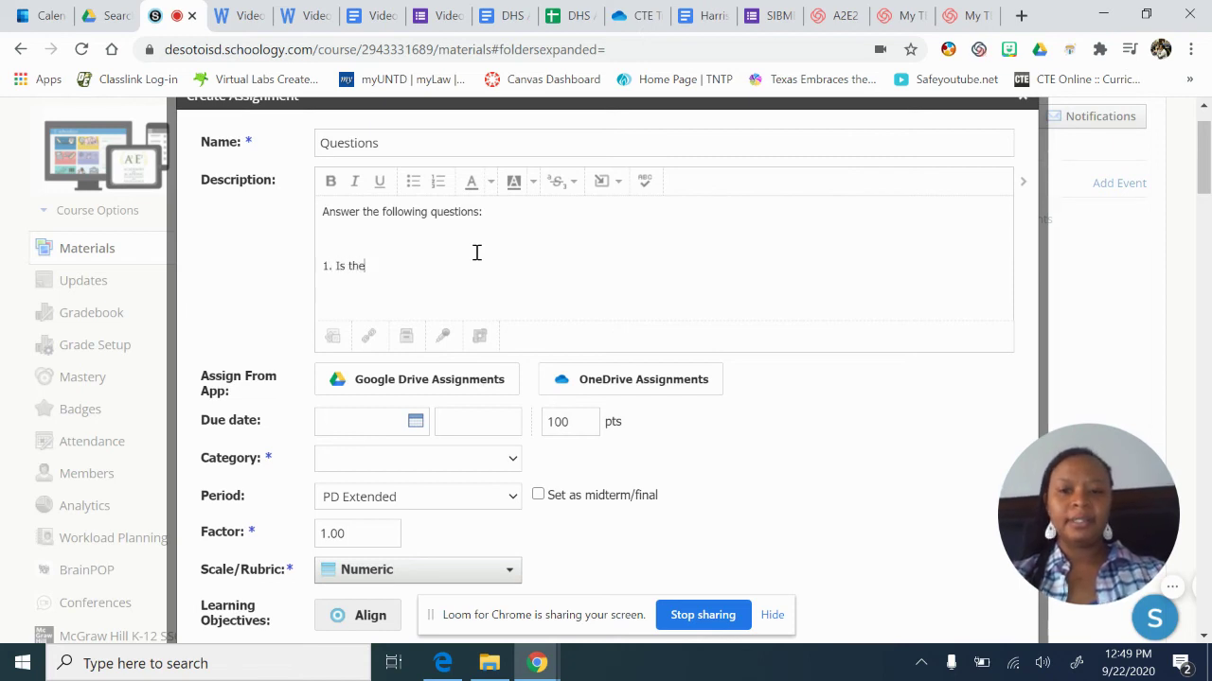
{"action": "type", "text": " sky "}
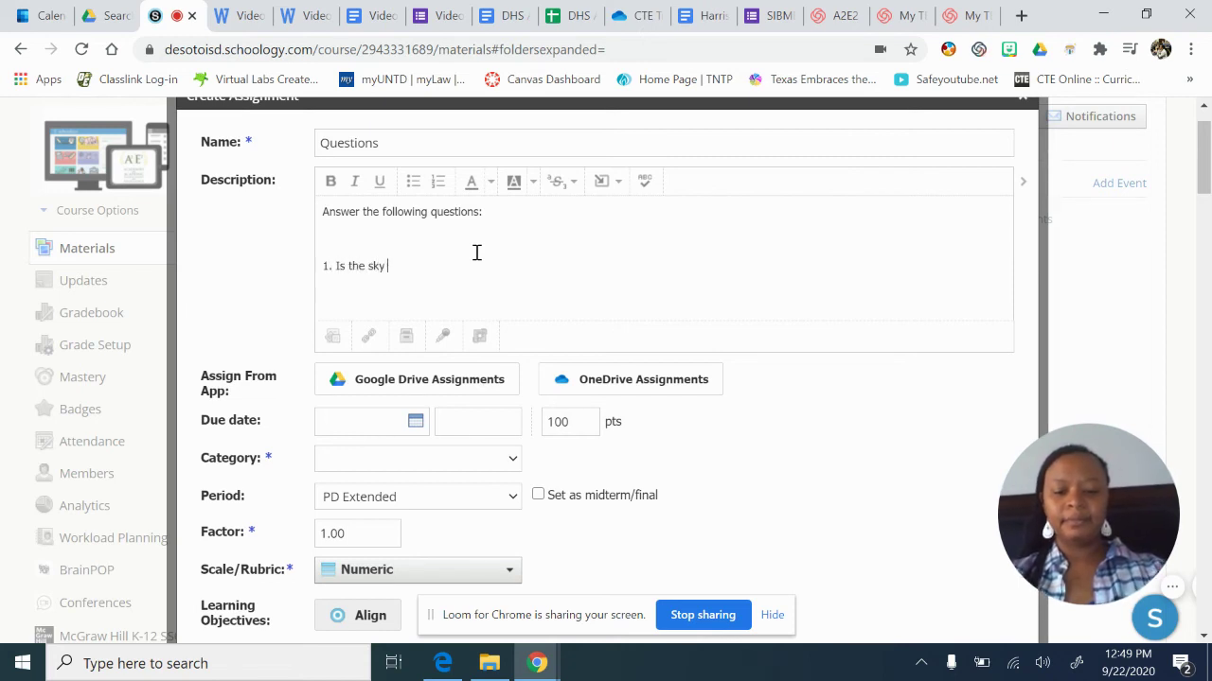
{"action": "type", "text": "blue? "}
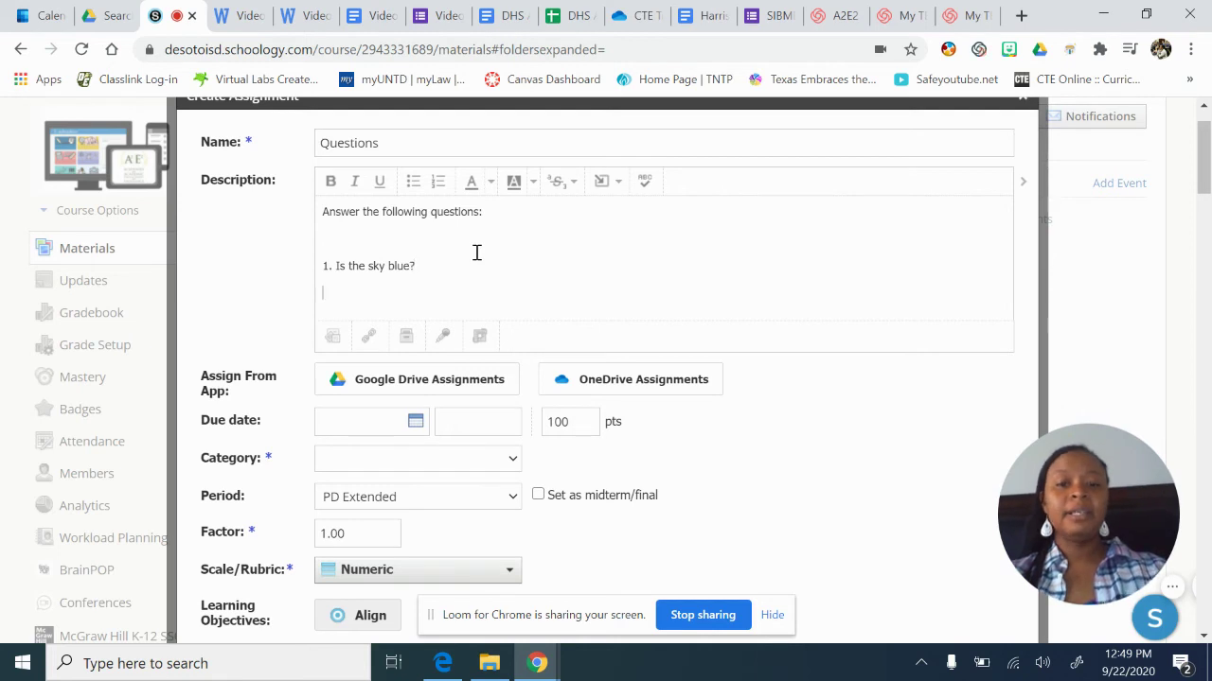
{"action": "type", "text": "2."}
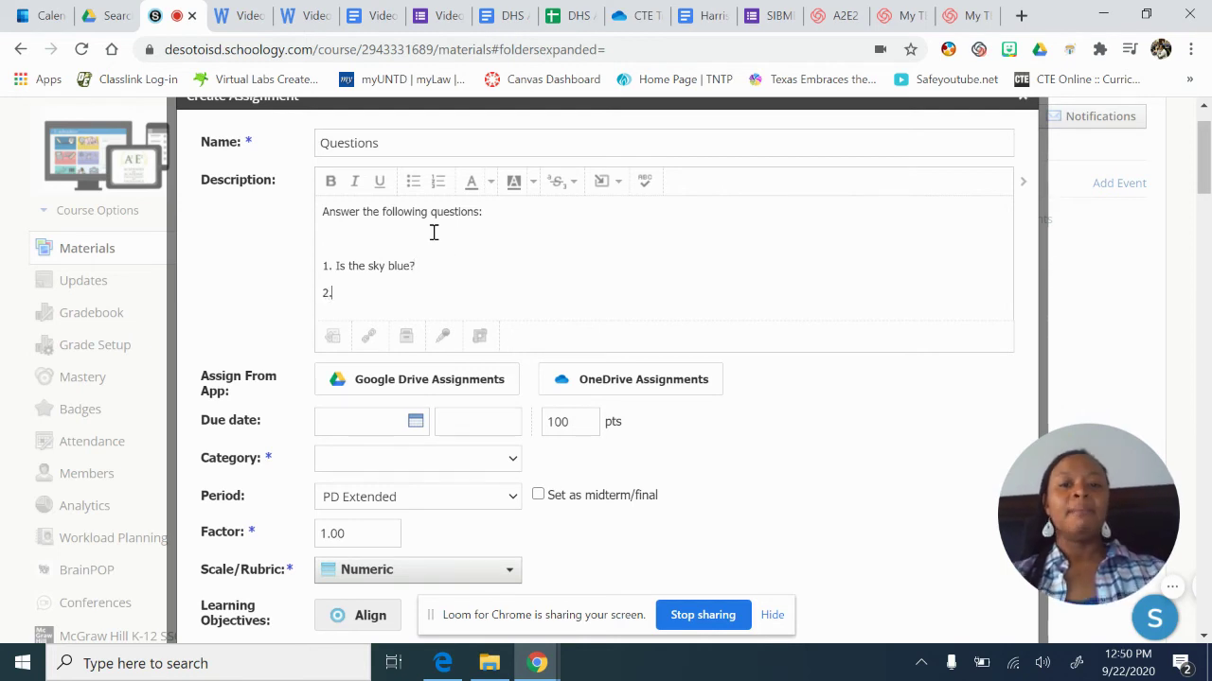
{"action": "left_click", "coordinate": [618, 196]}
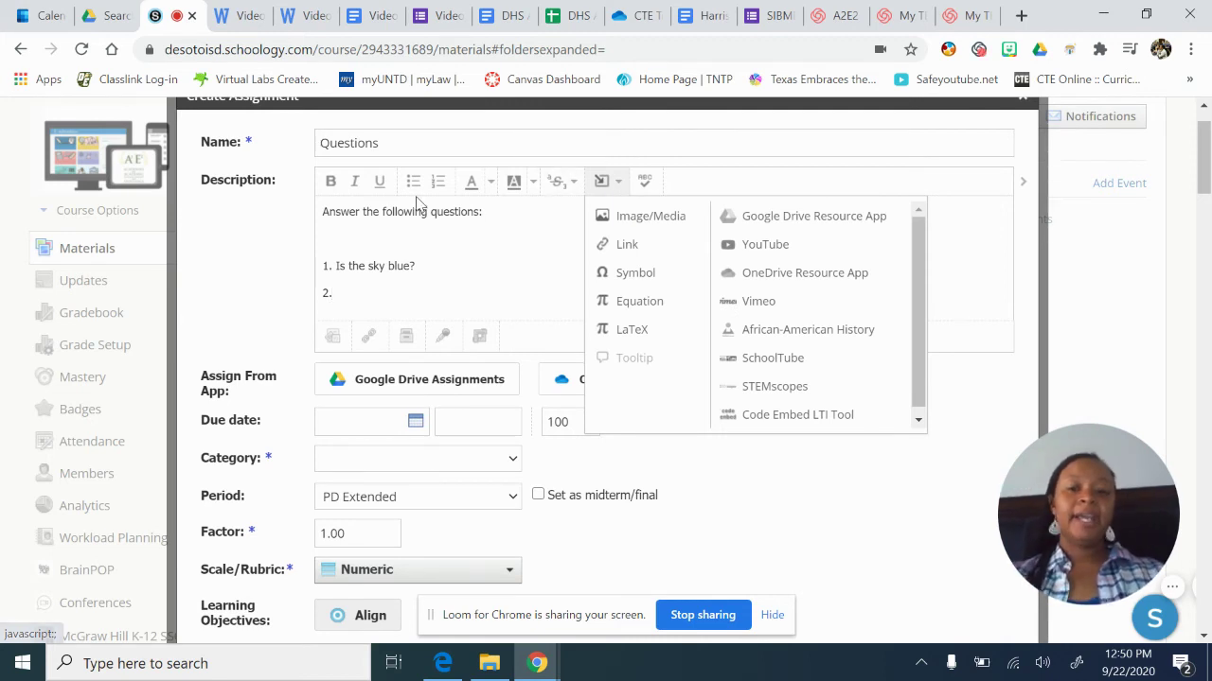
{"action": "left_click", "coordinate": [322, 214]}
{"action": "key", "text": "Return"}
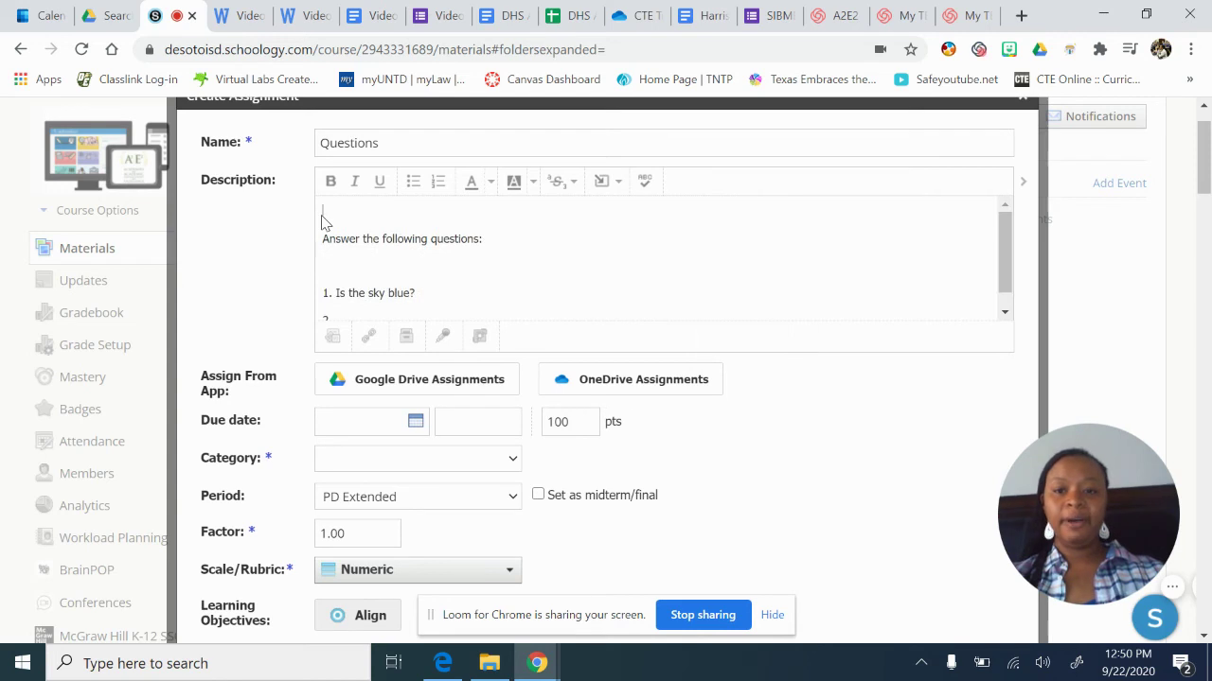
- Upload Quick Review of Unpacking the TEKS.mp4 from Downloads as media in the description
{"action": "left_click", "coordinate": [606, 187]}
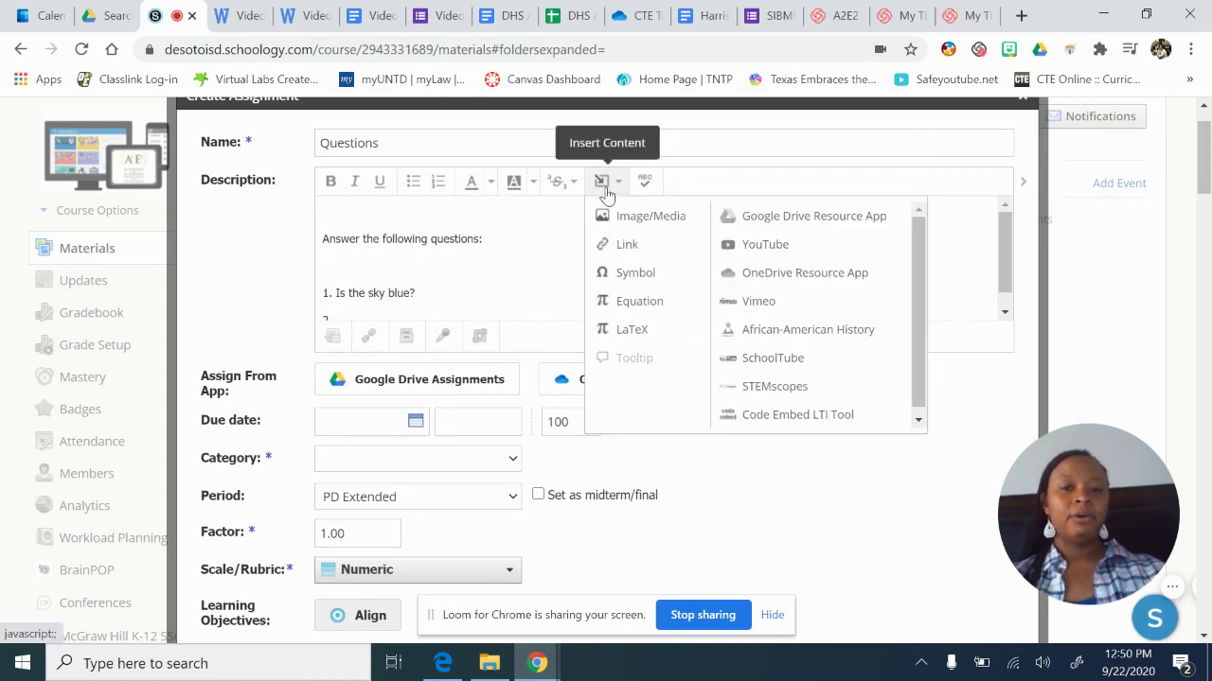
{"action": "left_click", "coordinate": [650, 217]}
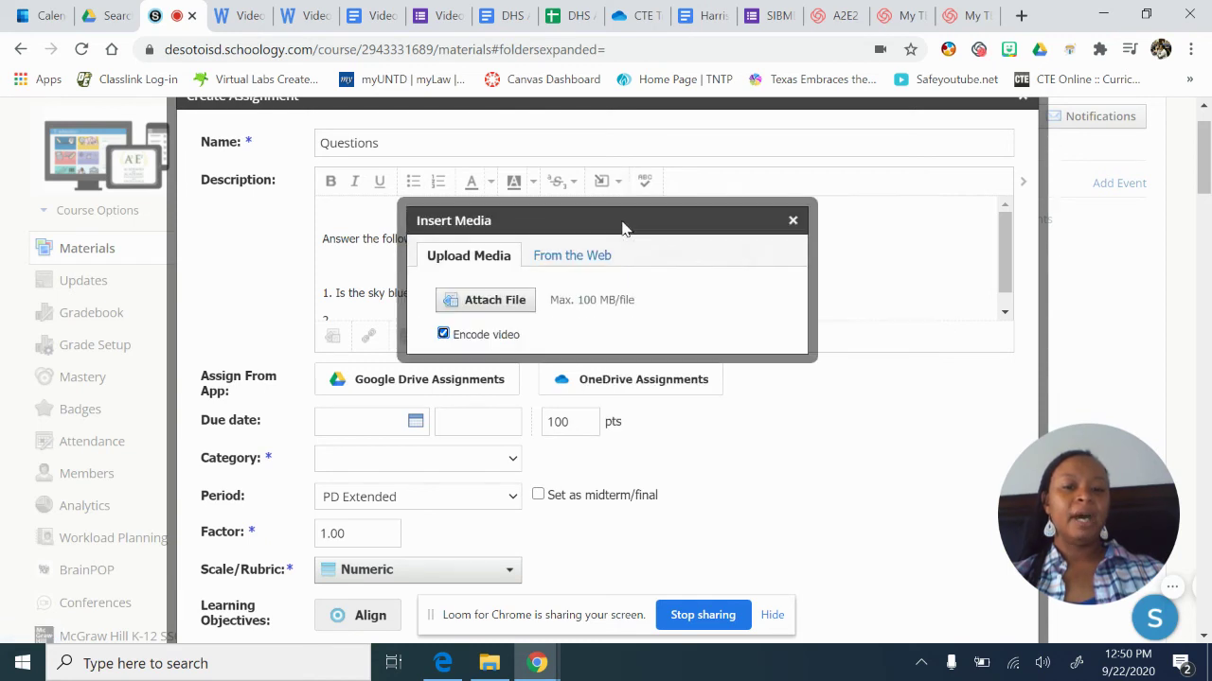
{"action": "left_click", "coordinate": [481, 305]}
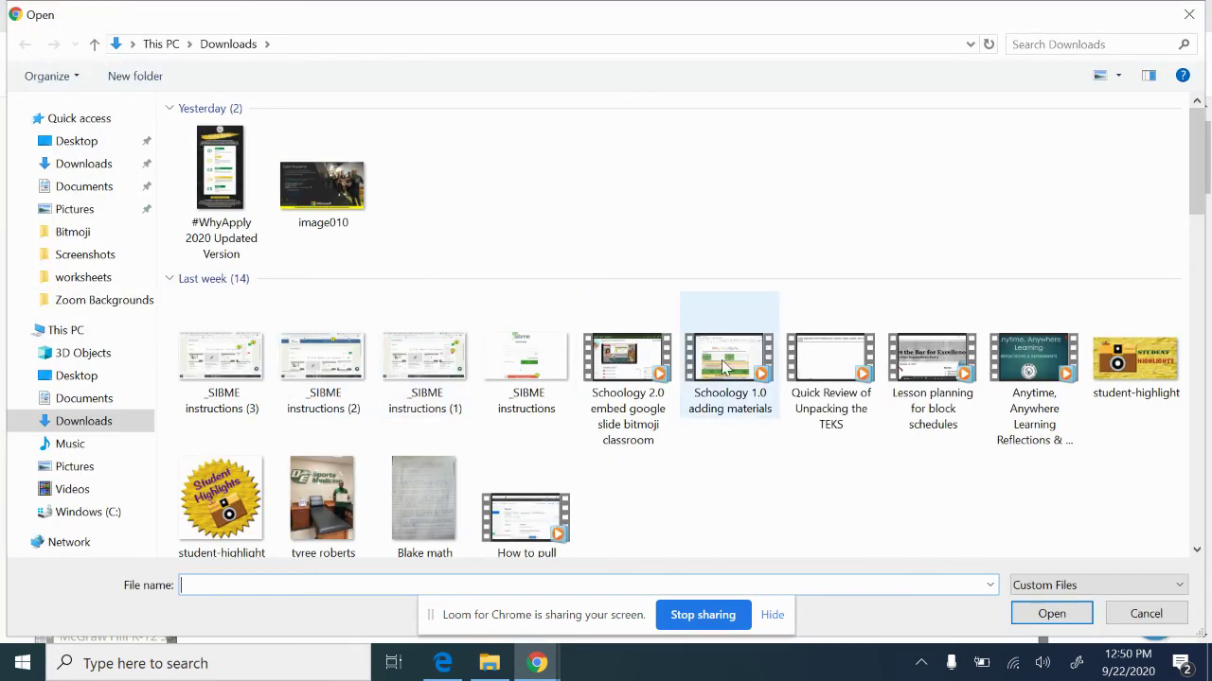
{"action": "left_click", "coordinate": [833, 369]}
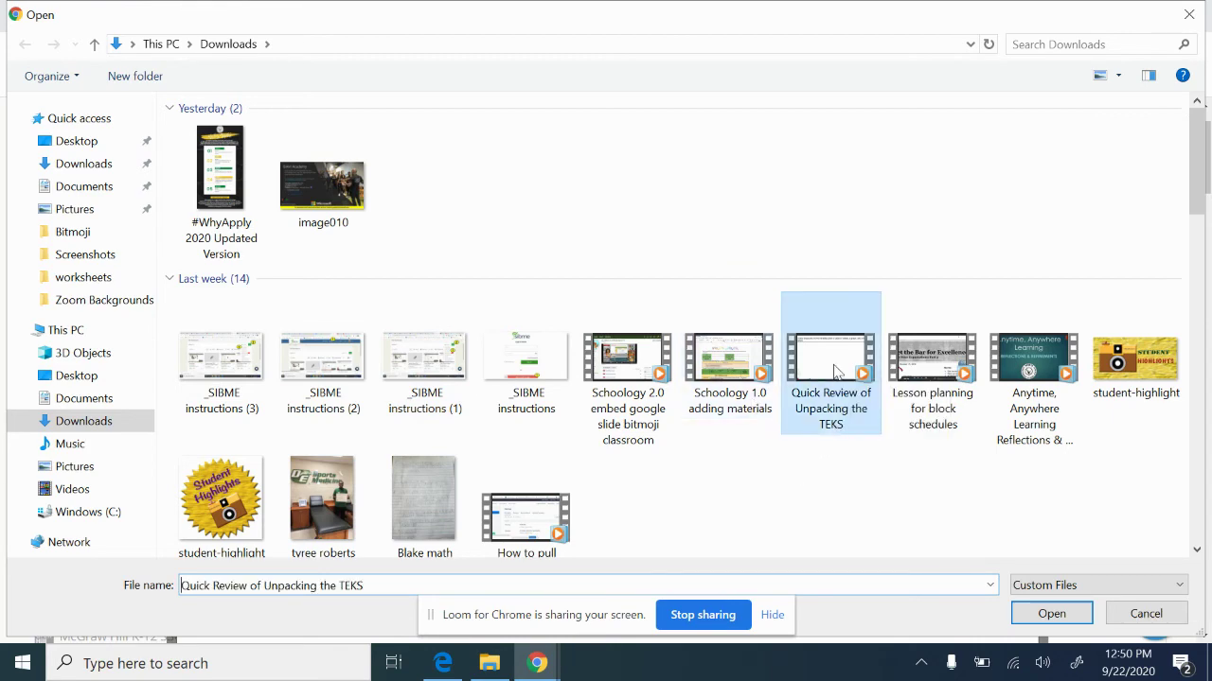
{"action": "left_click", "coordinate": [1025, 618]}
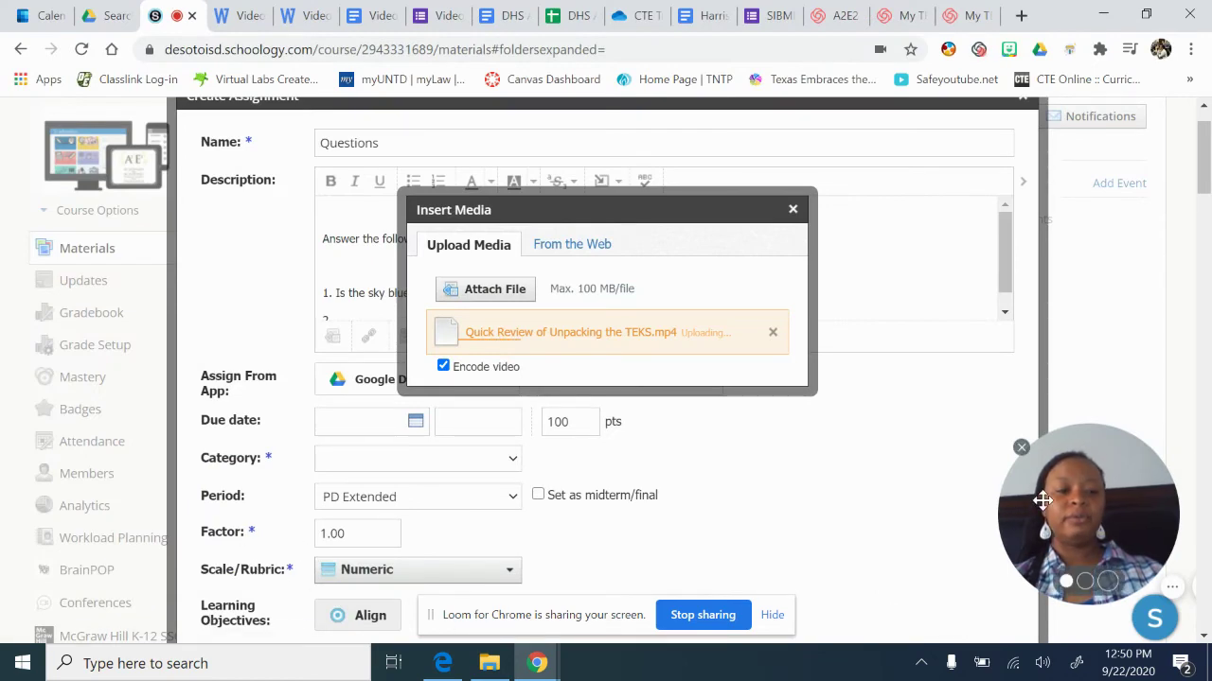
- Type a 'Pre-reco' label on the empty line above the embedded video
{"action": "left_click_drag", "start_coordinate": [1032, 601], "coordinate": [42, 362]}
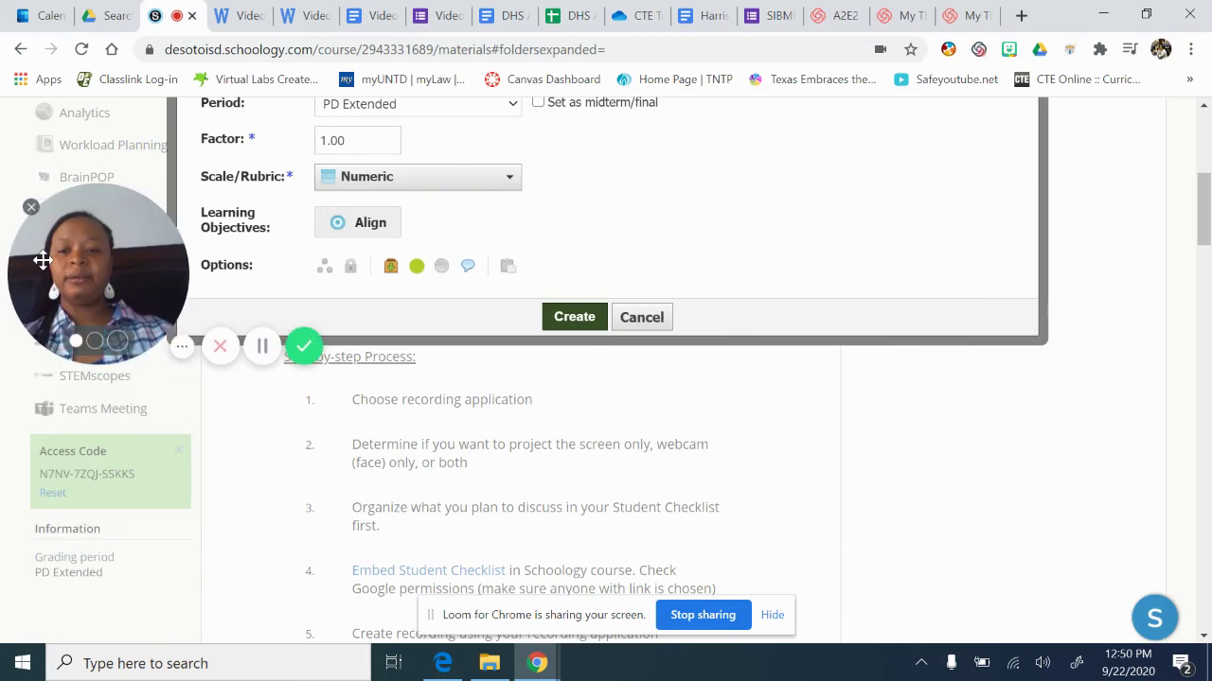
{"action": "scroll", "coordinate": [273, 236], "scroll_direction": "up", "scroll_amount": 3}
{"action": "scroll", "coordinate": [272, 236], "scroll_direction": "up", "scroll_amount": 2}
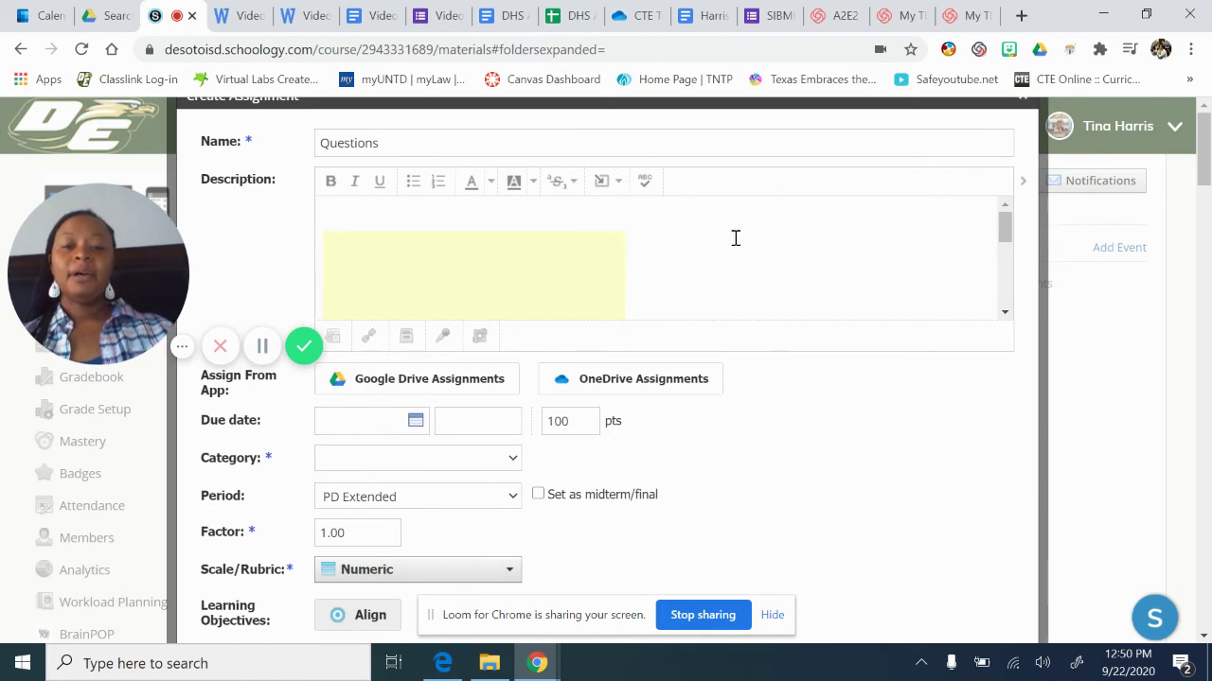
{"action": "left_click", "coordinate": [564, 295]}
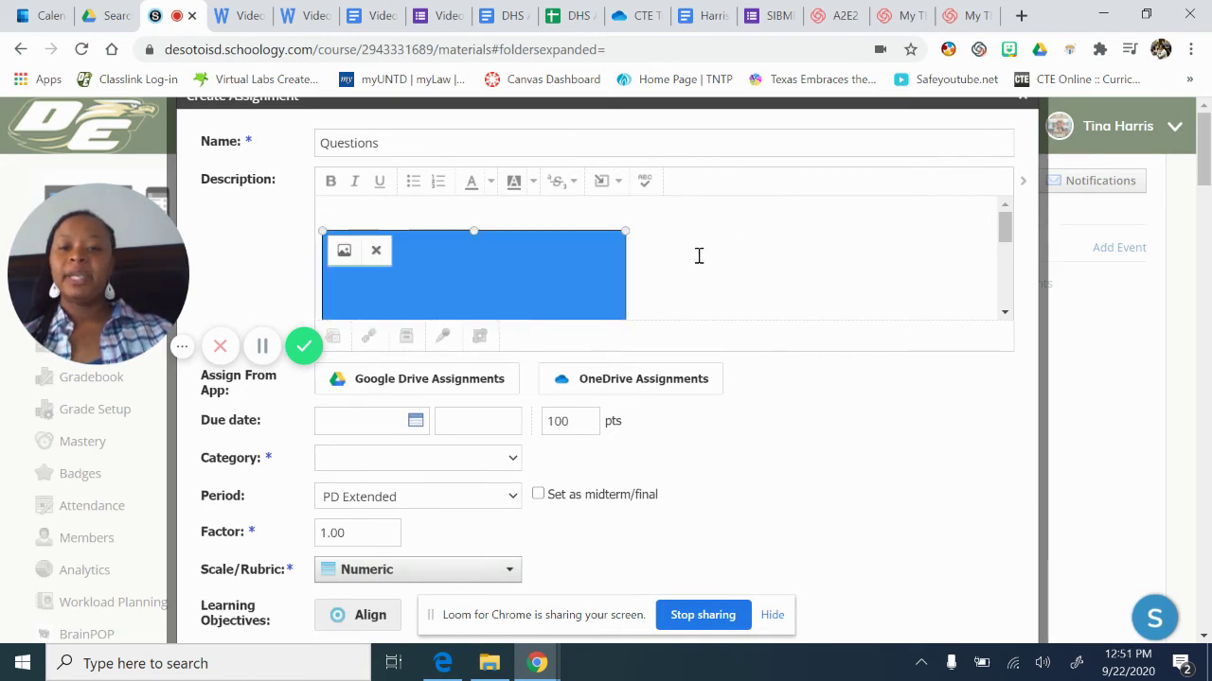
{"action": "left_click", "coordinate": [531, 209]}
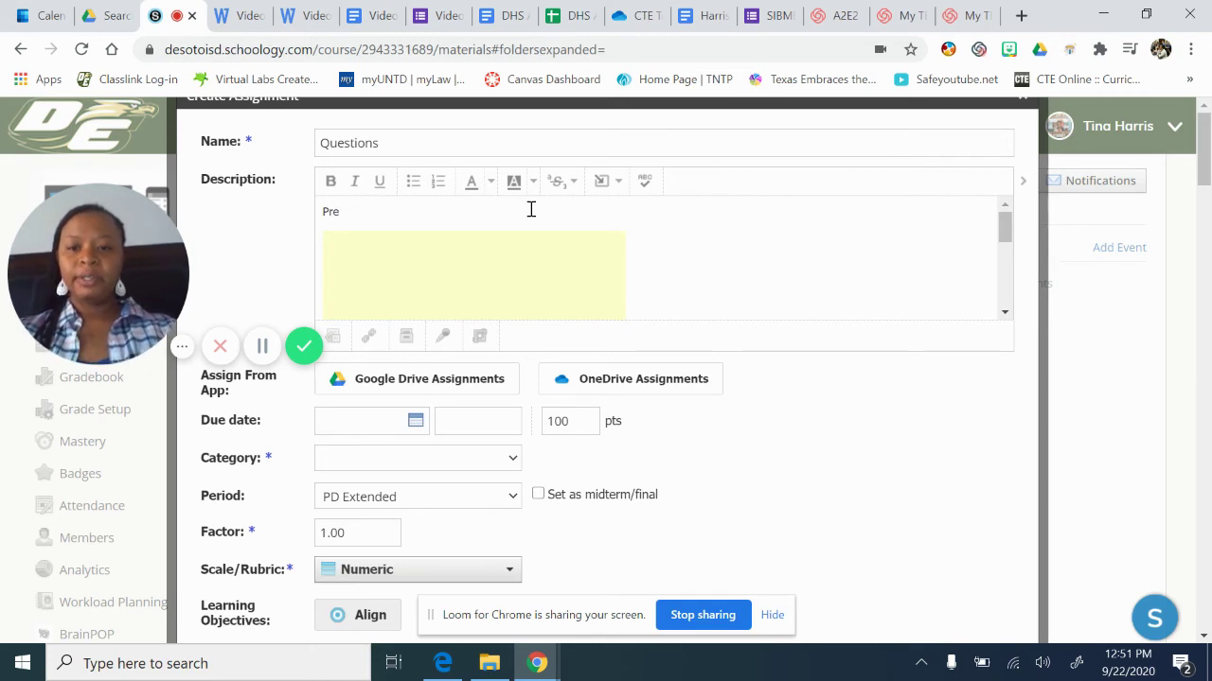
{"action": "type", "text": "Pre-recorded video"}
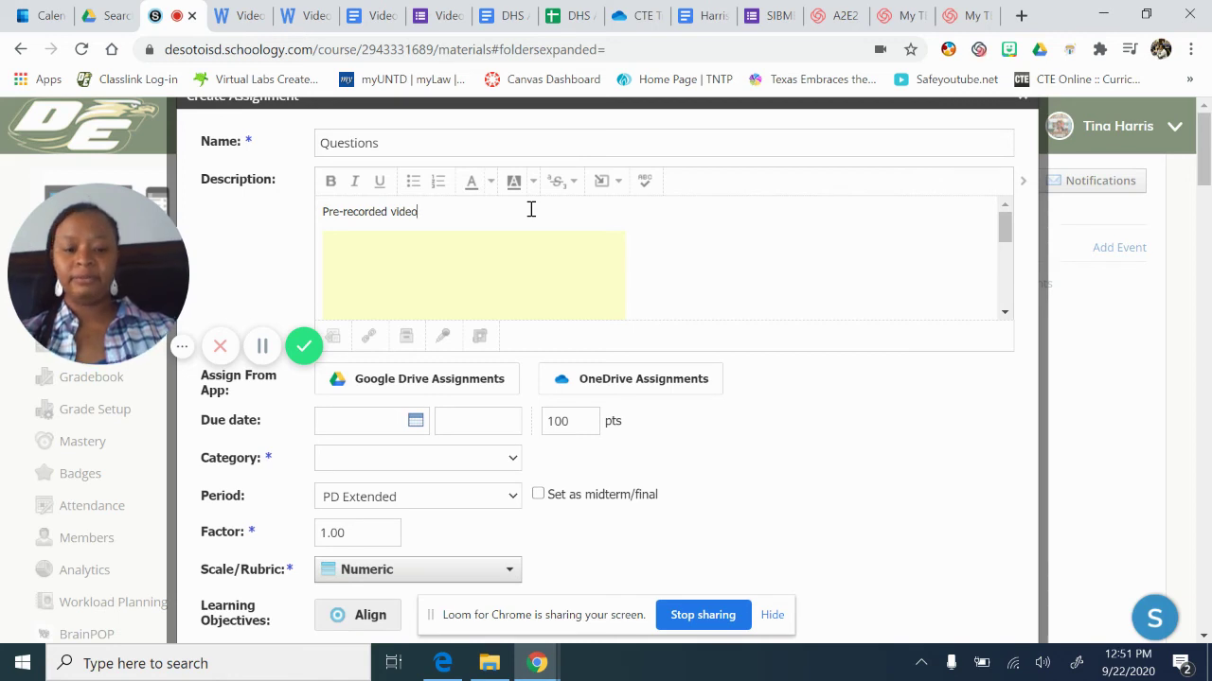
{"action": "left_click_drag", "start_coordinate": [492, 216], "coordinate": [305, 211]}
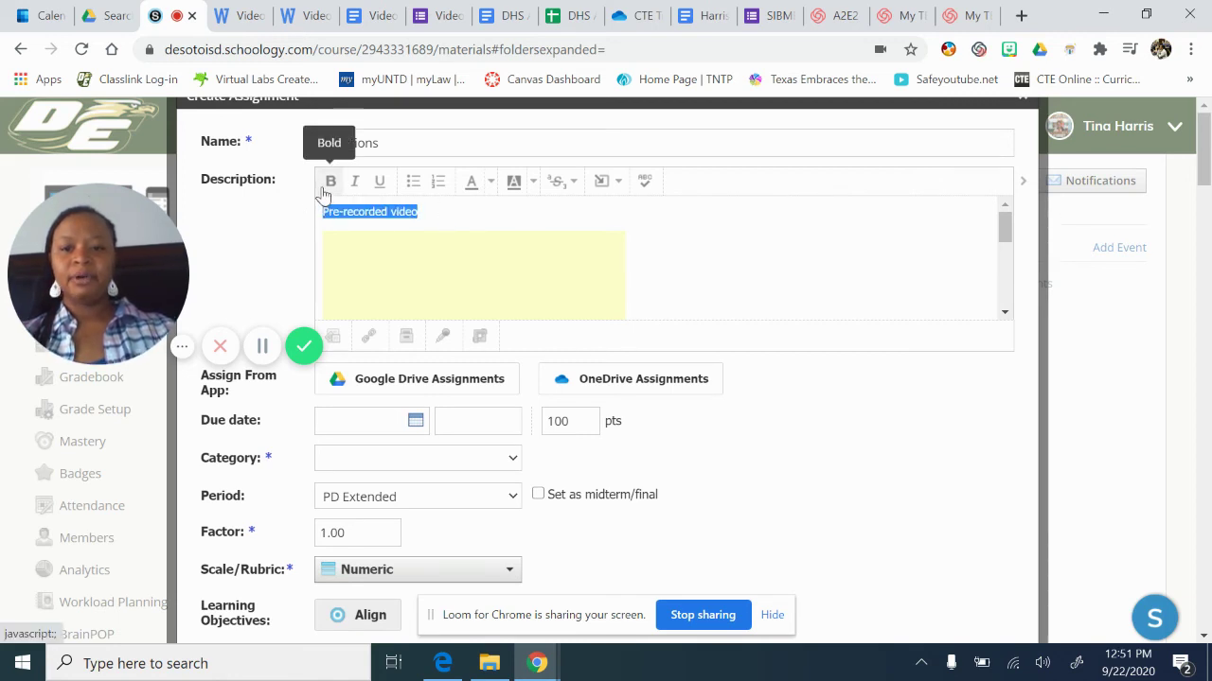
{"action": "scroll", "coordinate": [706, 262], "scroll_direction": "down", "scroll_amount": 3}
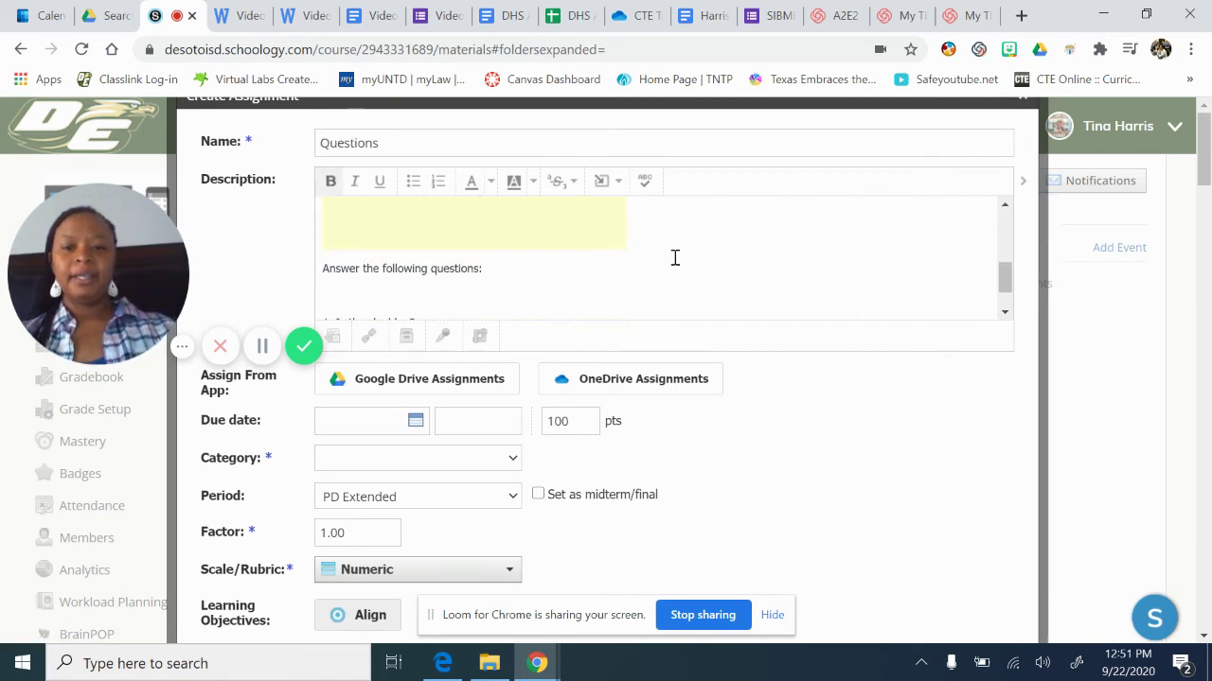
- Put a bold 'Instructions' label in front of 'Answer the following questions:'
{"action": "left_click", "coordinate": [324, 269]}
{"action": "key", "text": "Return"}
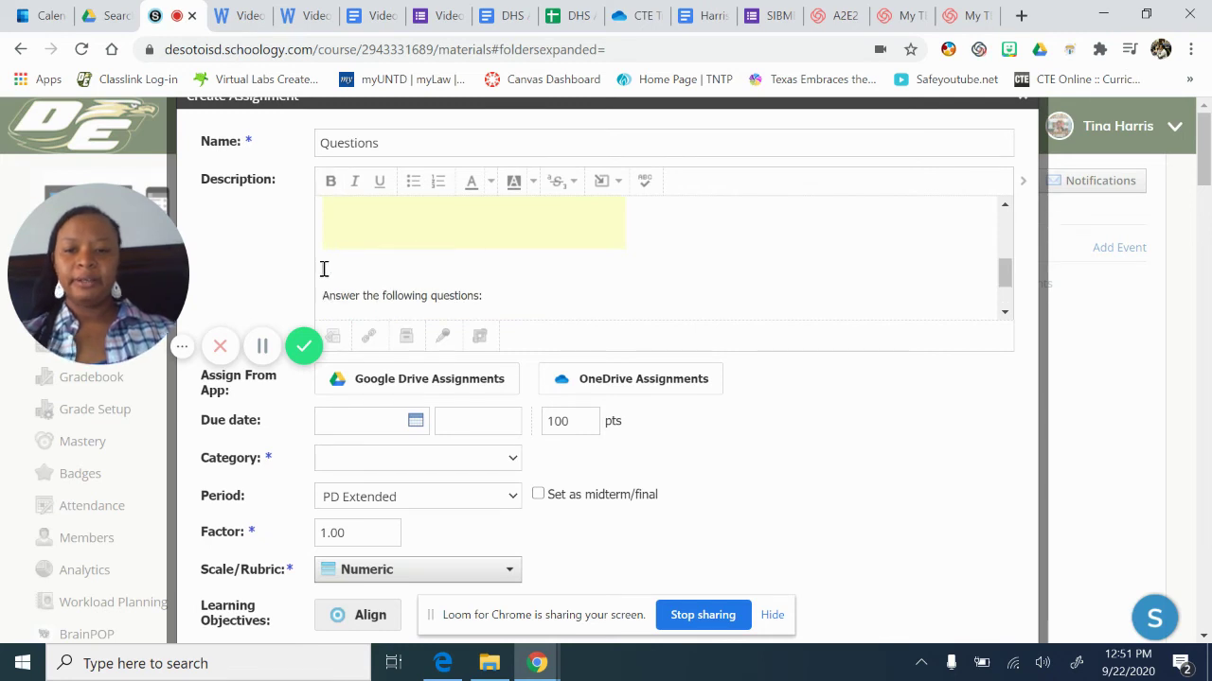
{"action": "type", "text": "Instructions:"}
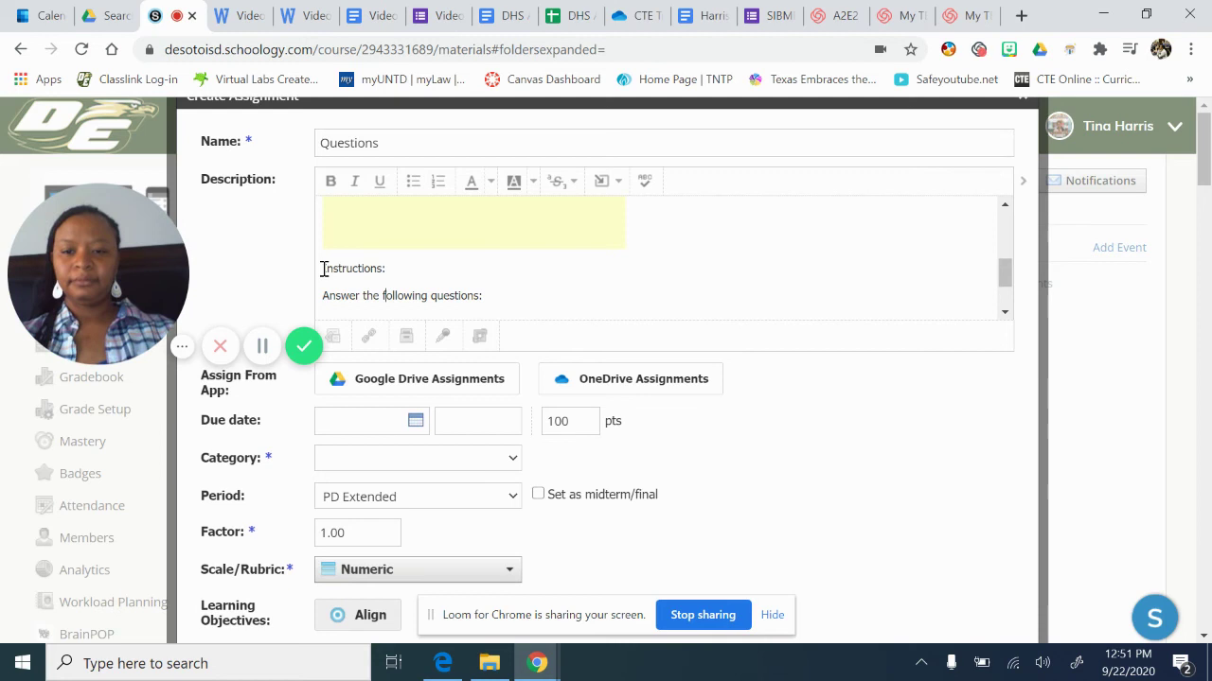
{"action": "key", "text": "Left"}
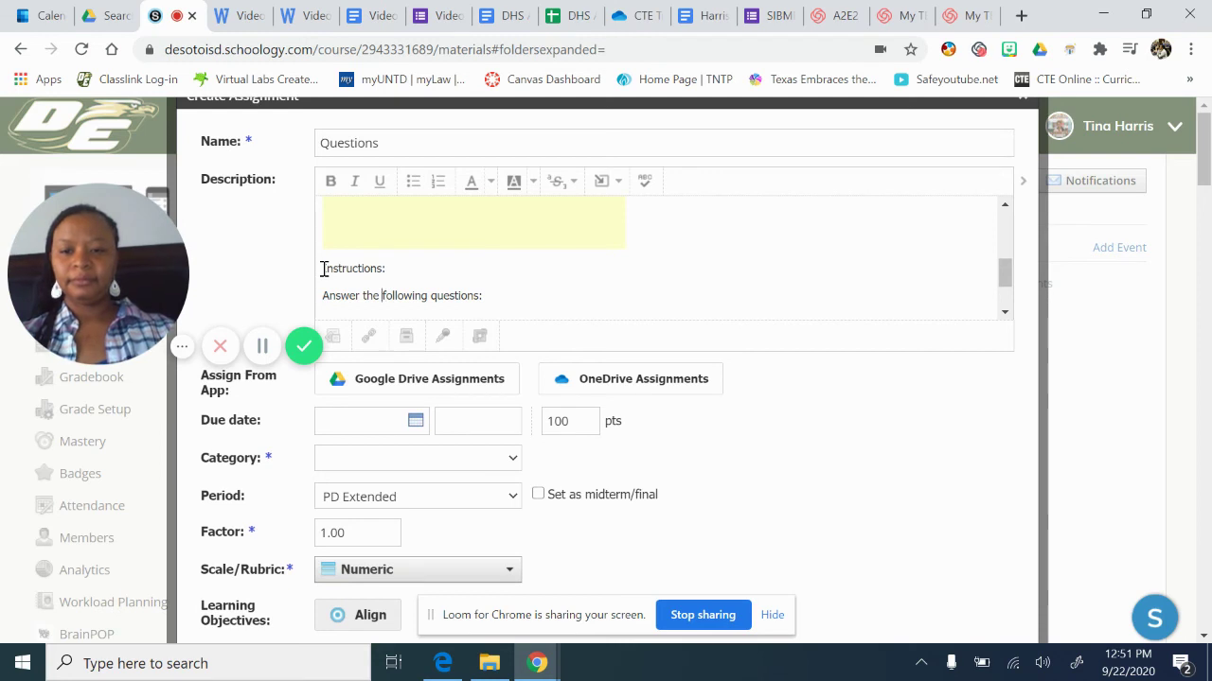
{"action": "key", "text": "BackSpace"}
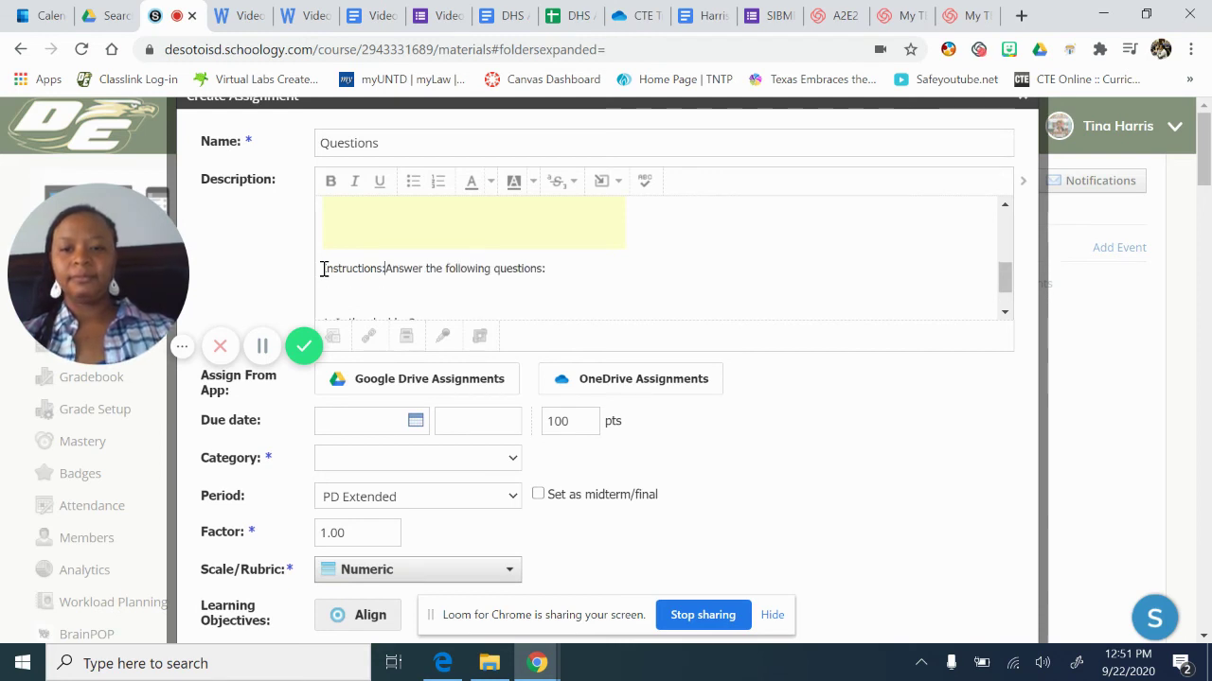
{"action": "left_click_drag", "start_coordinate": [323, 269], "coordinate": [387, 271]}
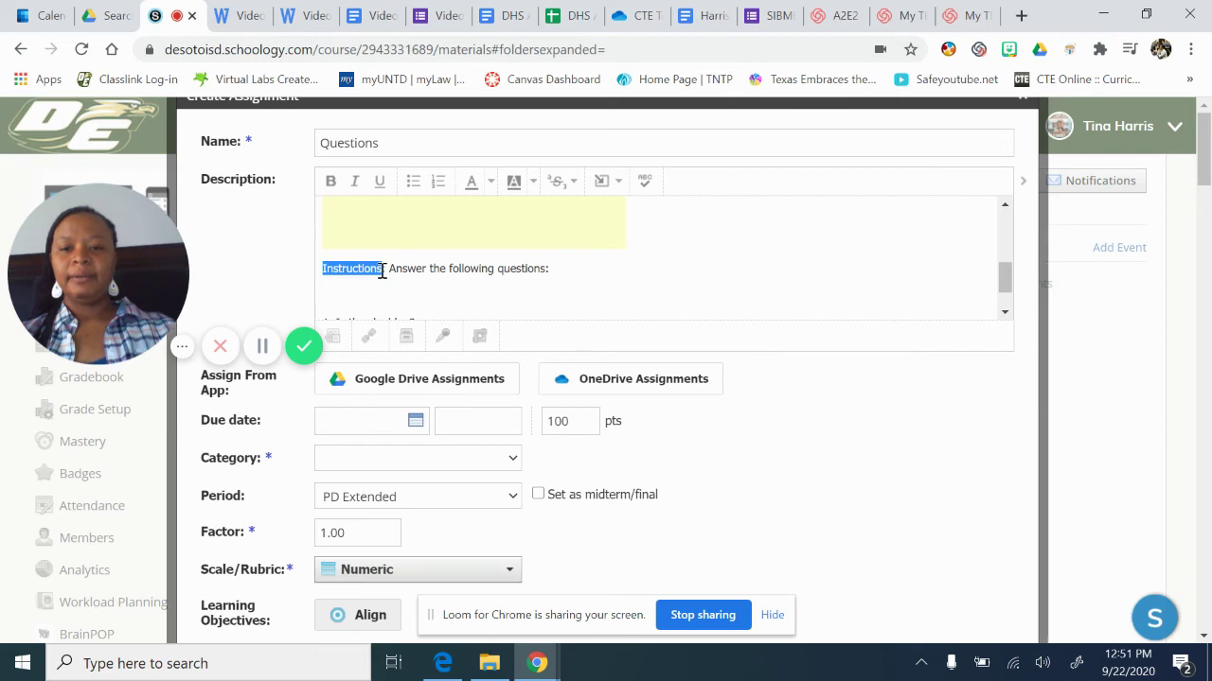
{"action": "left_click", "coordinate": [330, 180]}
{"action": "left_click", "coordinate": [698, 265]}
{"action": "scroll", "coordinate": [697, 265], "scroll_direction": "down", "scroll_amount": 2}
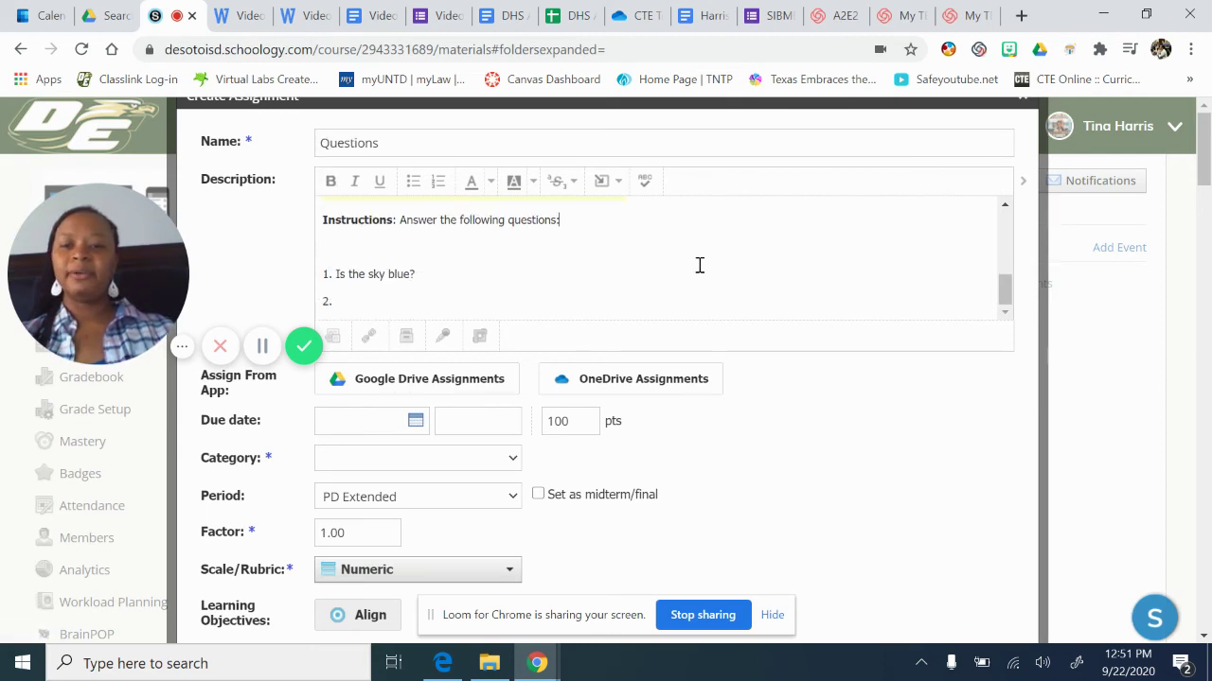
{"action": "scroll", "coordinate": [699, 265], "scroll_direction": "up", "scroll_amount": 3}
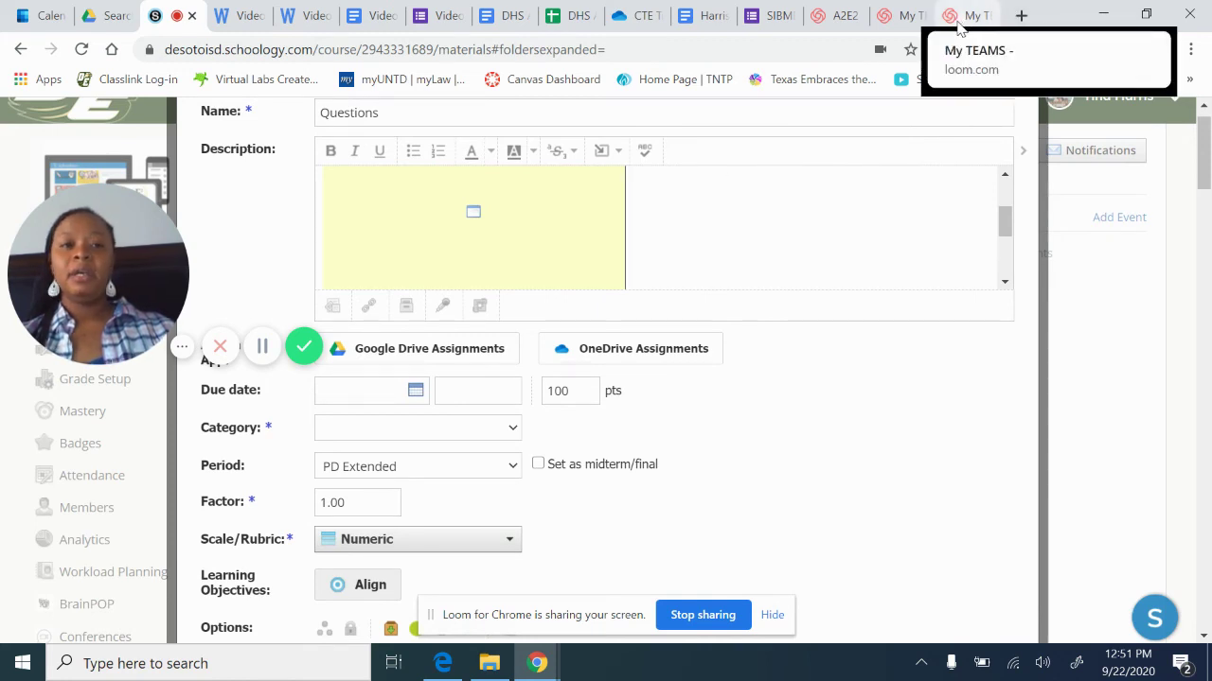
- Set Insert Media to embed from the web with Media type, then go to the Loom tab
{"action": "left_click", "coordinate": [609, 152]}
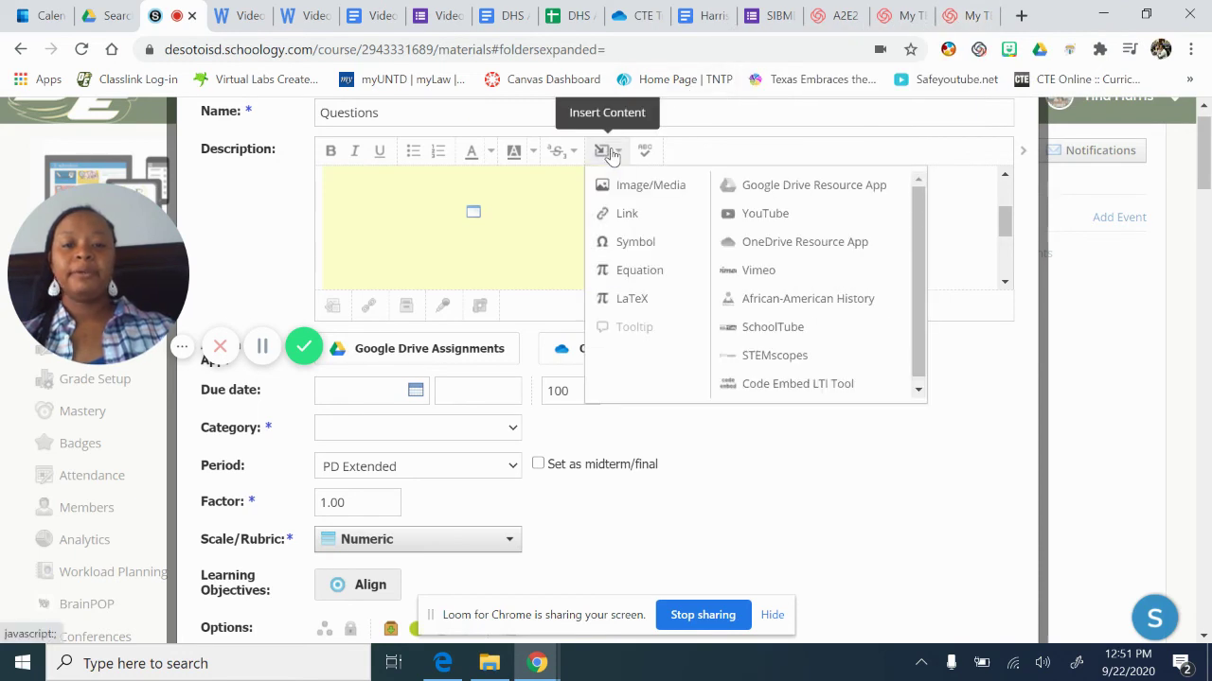
{"action": "left_click", "coordinate": [654, 186]}
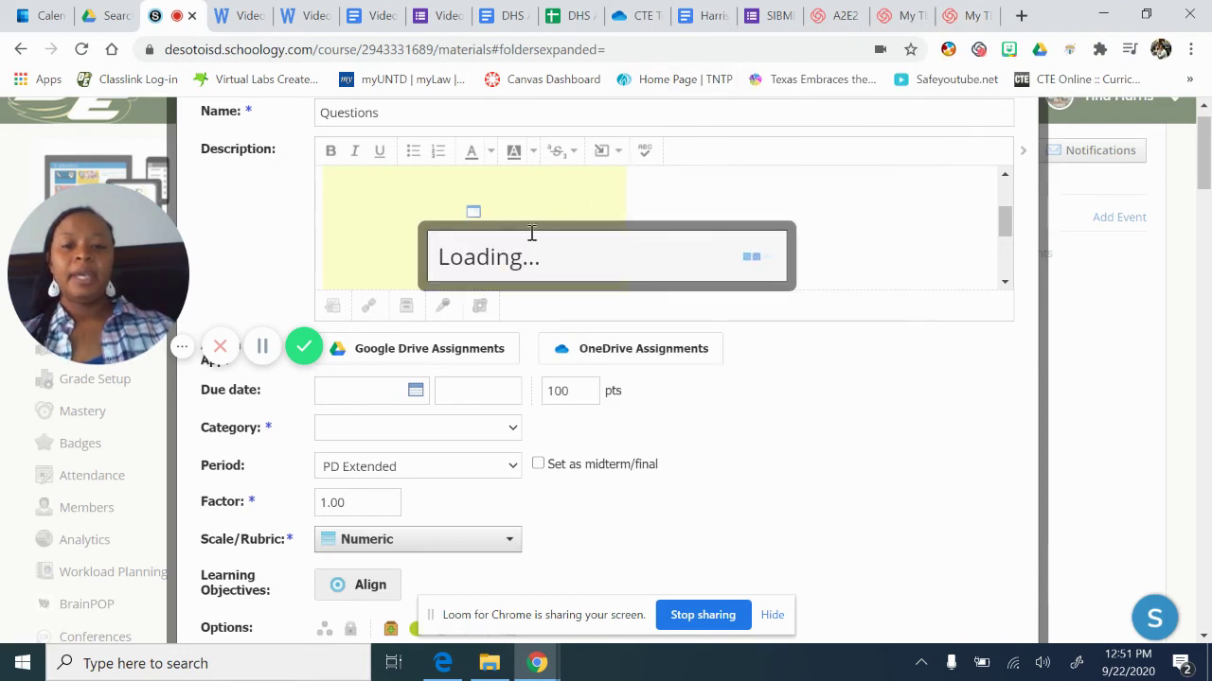
{"action": "left_click", "coordinate": [574, 257]}
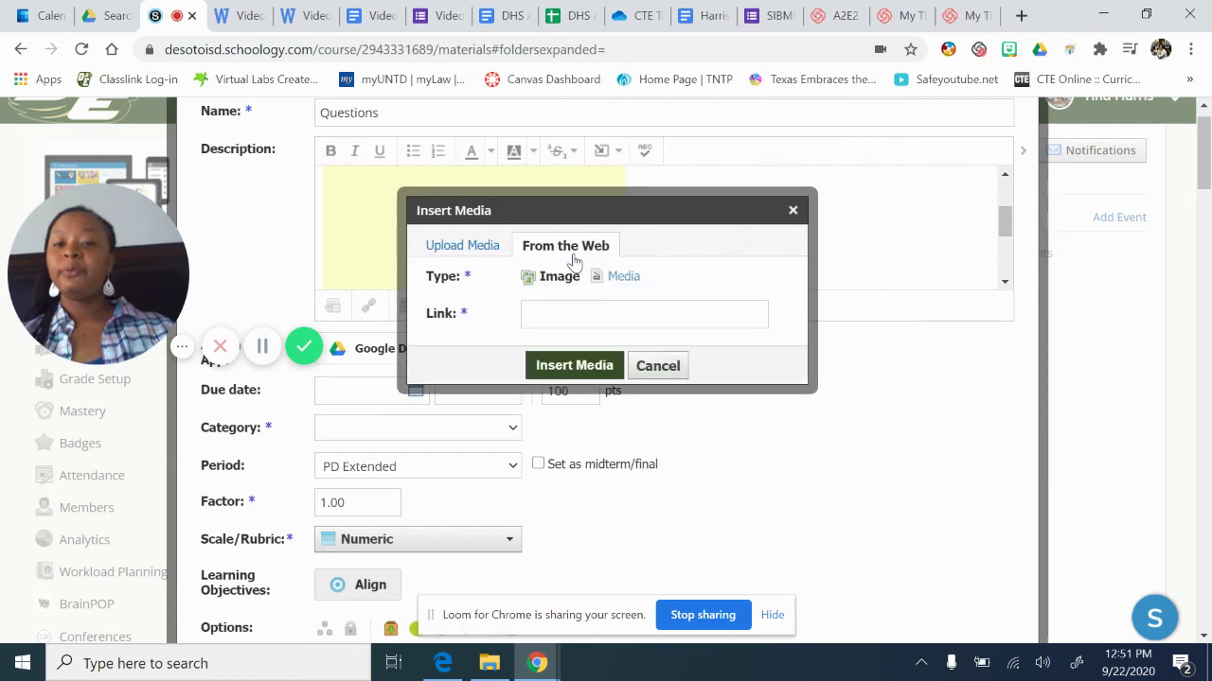
{"action": "left_click", "coordinate": [615, 278]}
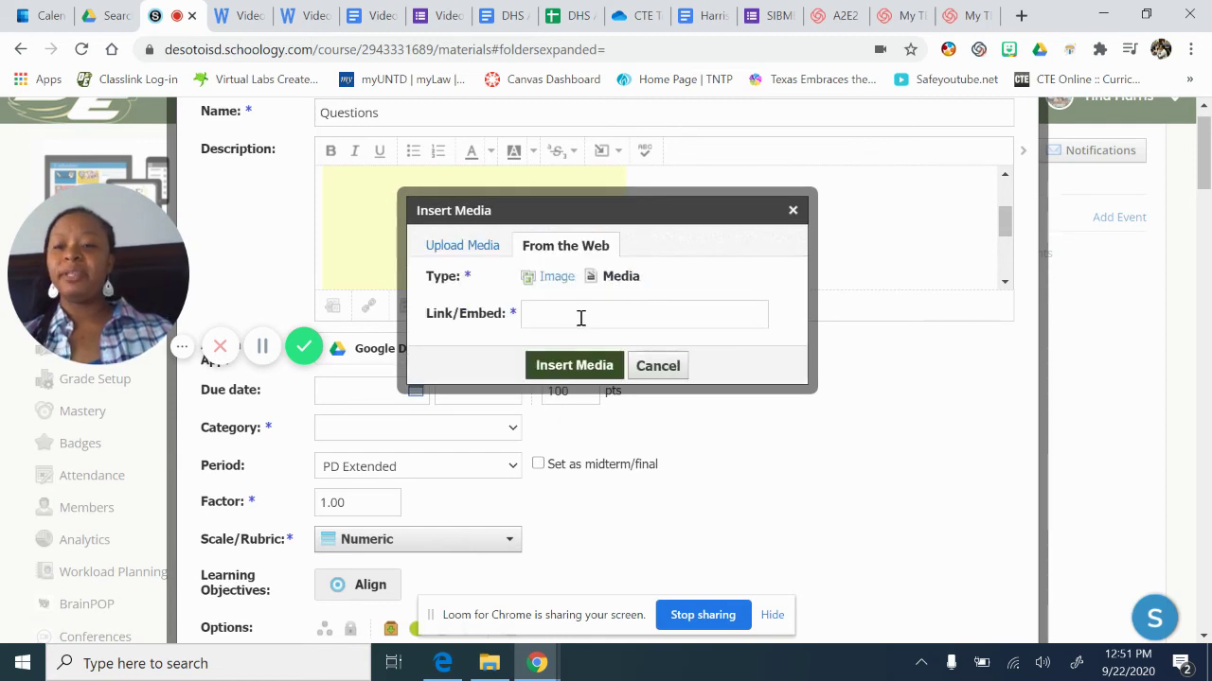
{"action": "left_click", "coordinate": [960, 15]}
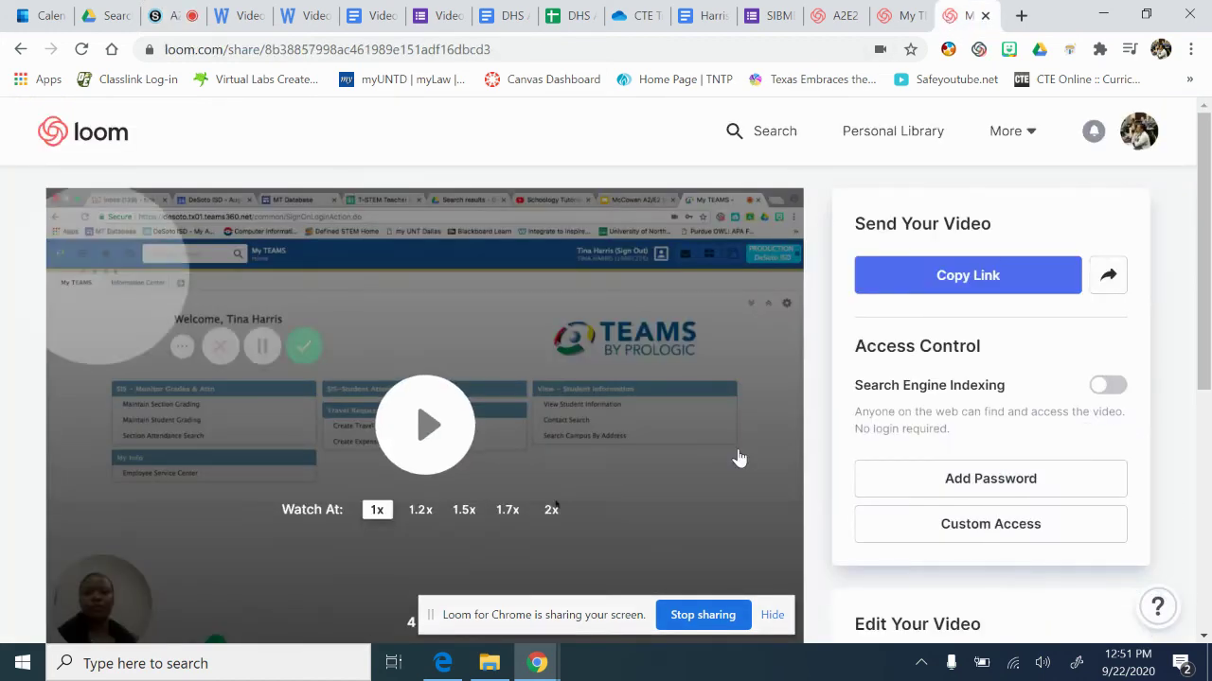
- Look over the My TEAMS recording's Loom share page and its Copy Link panel
{"action": "scroll", "coordinate": [739, 456], "scroll_direction": "down", "scroll_amount": 3}
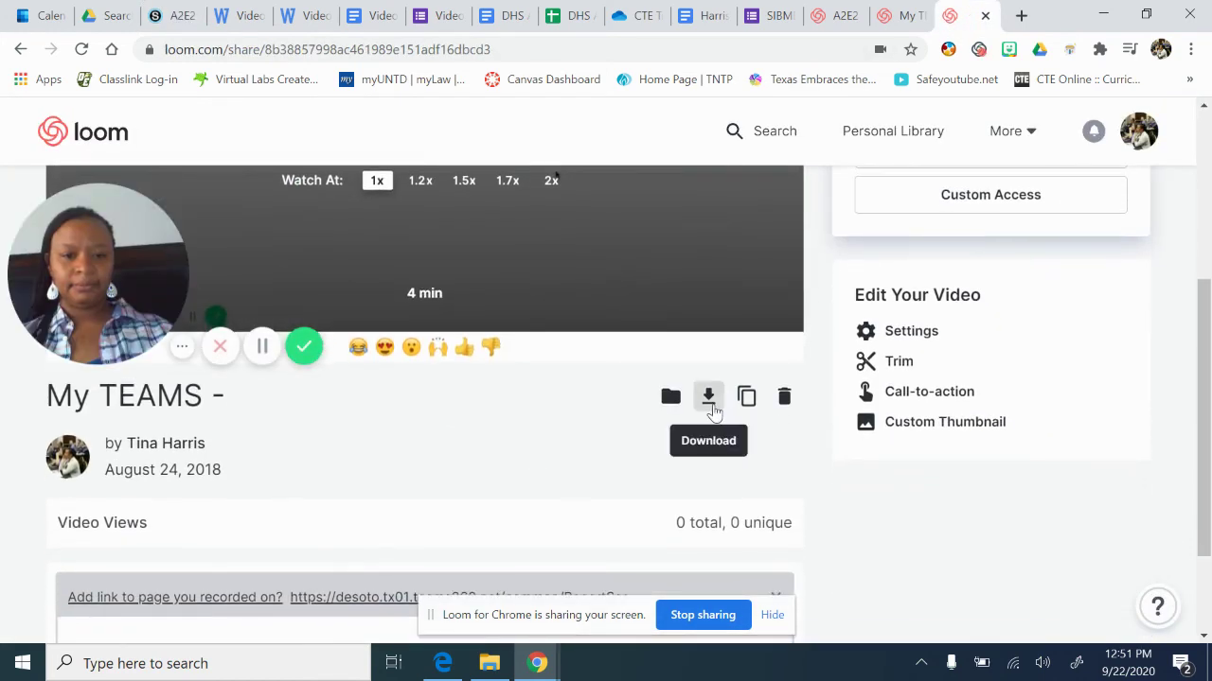
{"action": "left_click", "coordinate": [708, 398]}
{"action": "scroll", "coordinate": [843, 360], "scroll_direction": "up", "scroll_amount": 4}
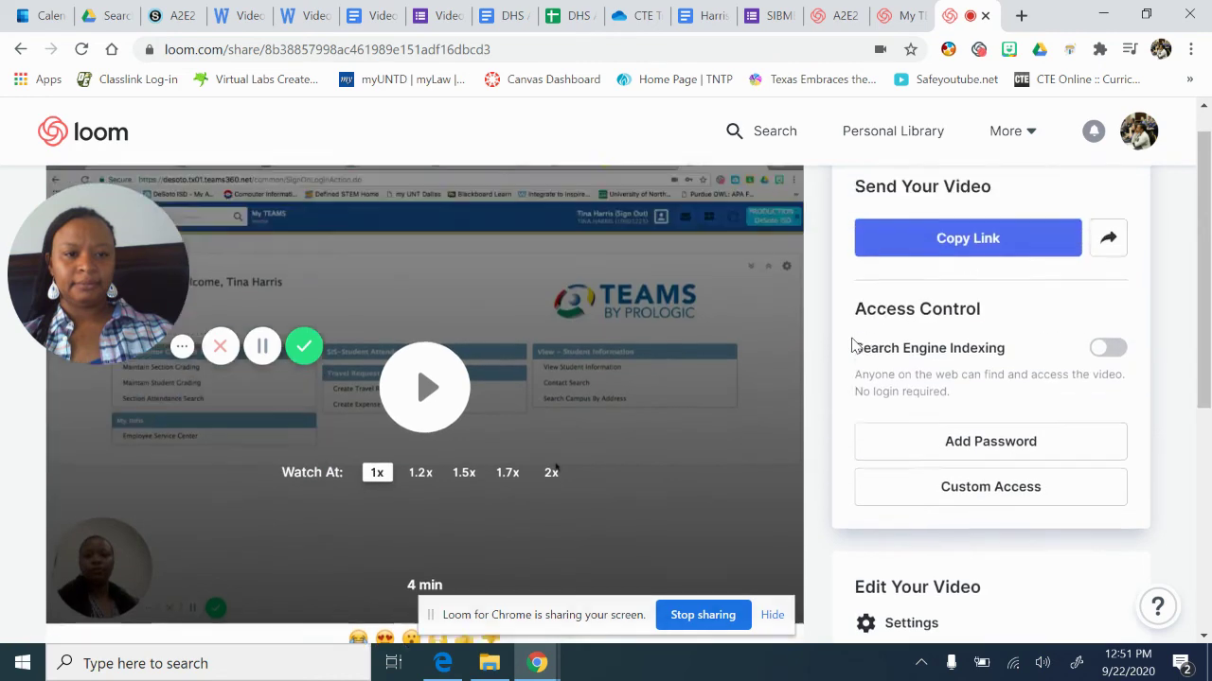
{"action": "scroll", "coordinate": [955, 340], "scroll_direction": "down", "scroll_amount": 2}
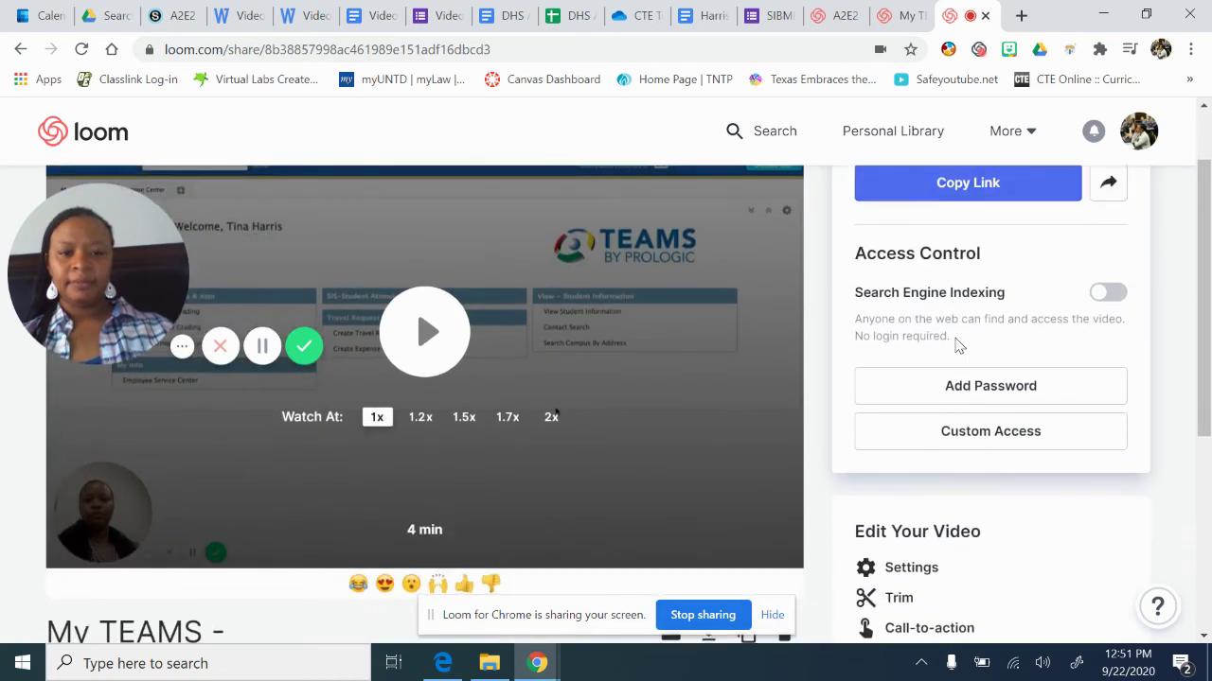
{"action": "scroll", "coordinate": [955, 345], "scroll_direction": "down", "scroll_amount": 1}
{"action": "scroll", "coordinate": [833, 419], "scroll_direction": "up", "scroll_amount": 2}
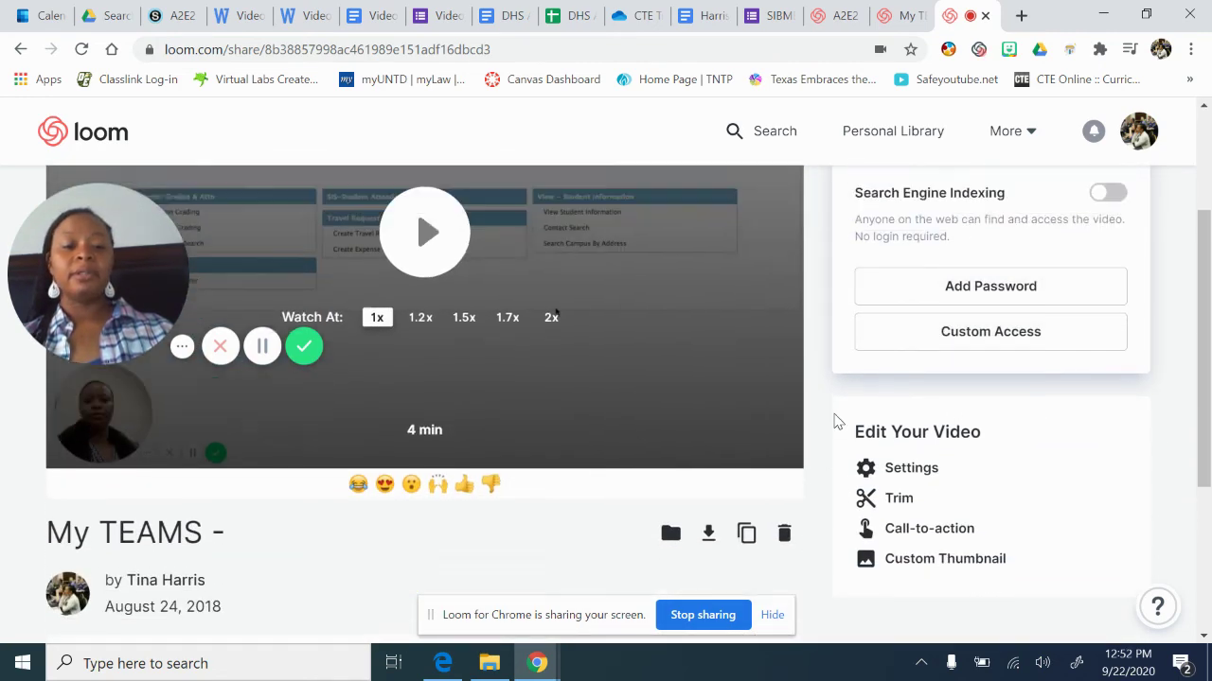
{"action": "scroll", "coordinate": [835, 421], "scroll_direction": "up", "scroll_amount": 1}
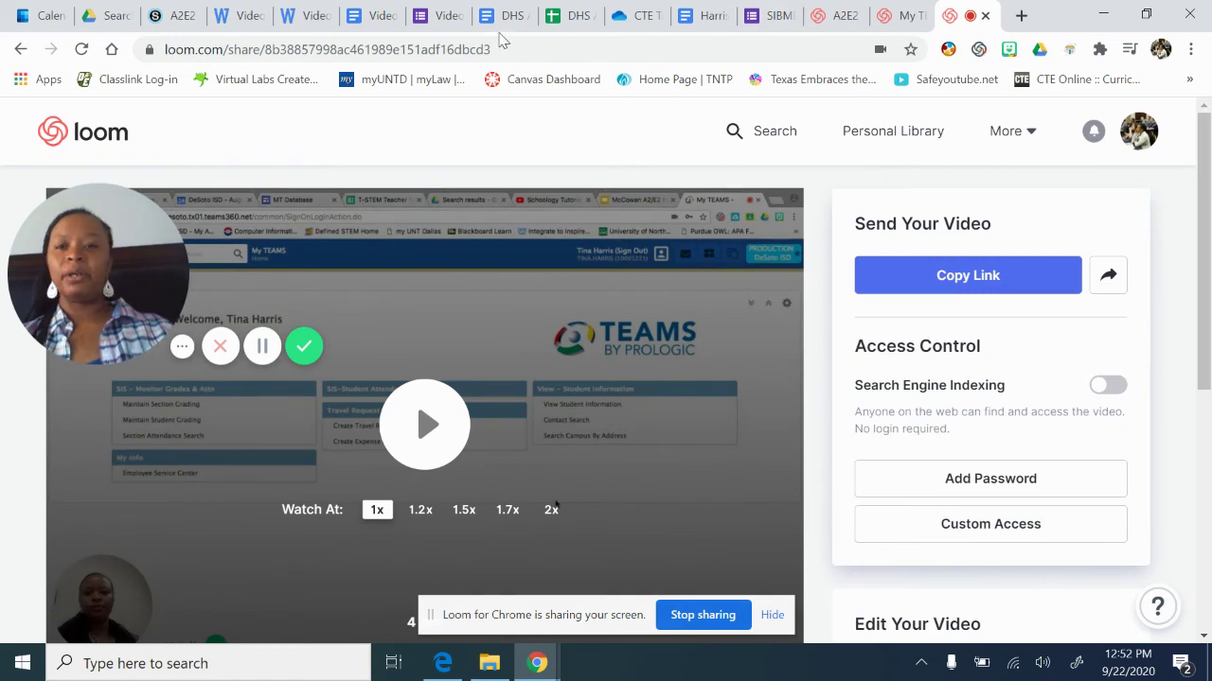
- Cancel Insert Media, set the assignment category to homework, and disable comments
{"action": "left_click", "coordinate": [168, 19]}
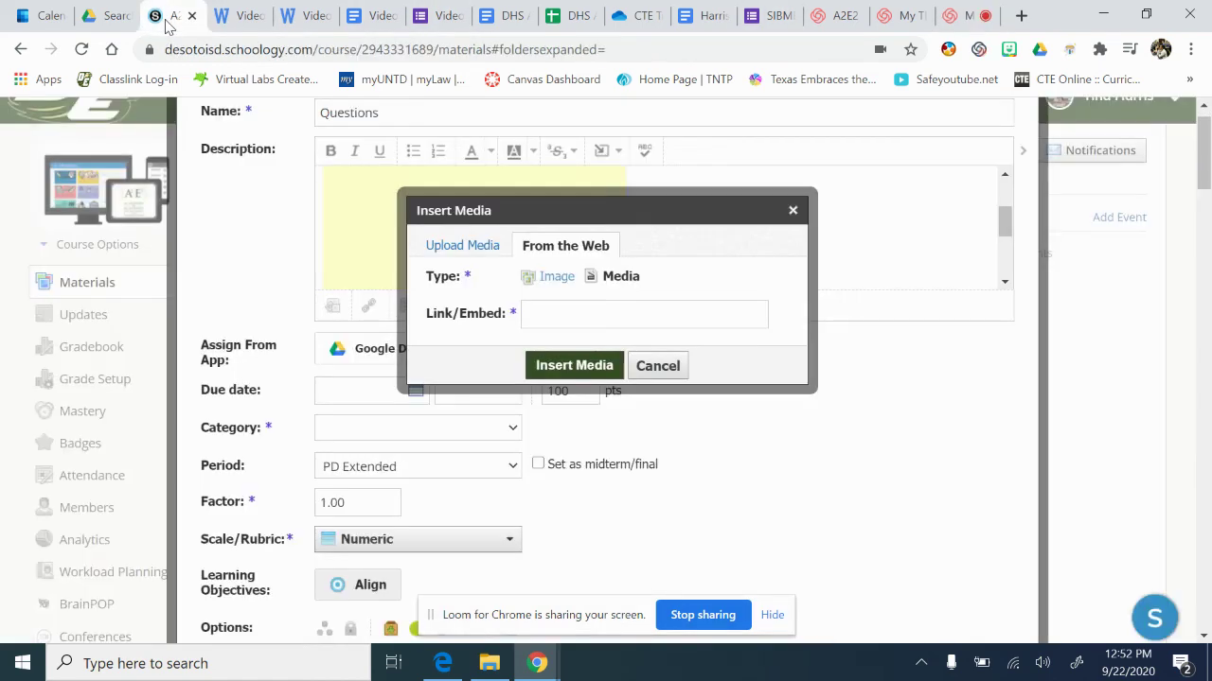
{"action": "left_click", "coordinate": [658, 366]}
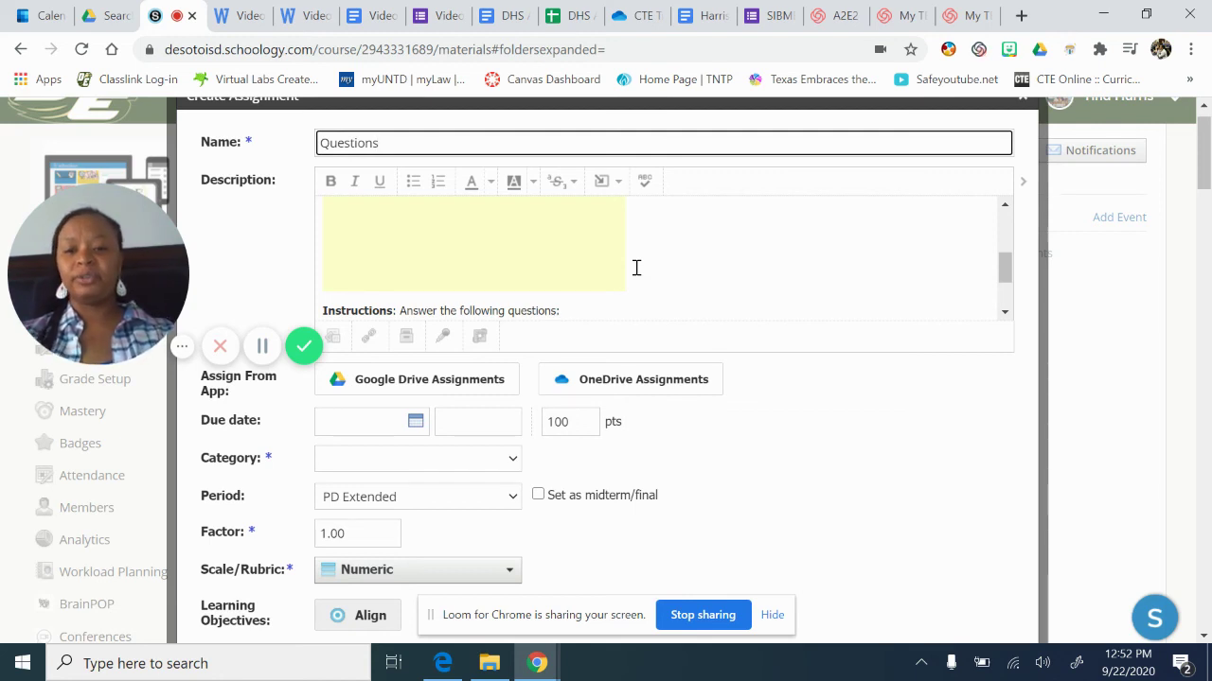
{"action": "left_click", "coordinate": [377, 458]}
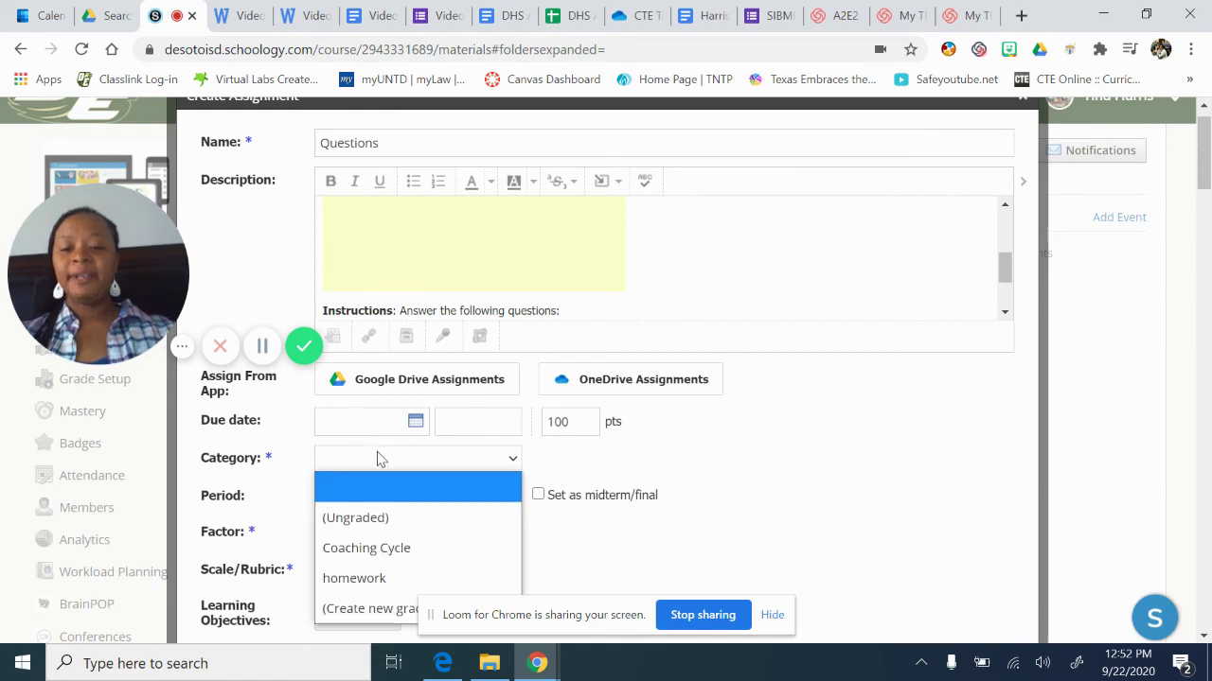
{"action": "left_click", "coordinate": [379, 577]}
{"action": "scroll", "coordinate": [380, 577], "scroll_direction": "down", "scroll_amount": 2}
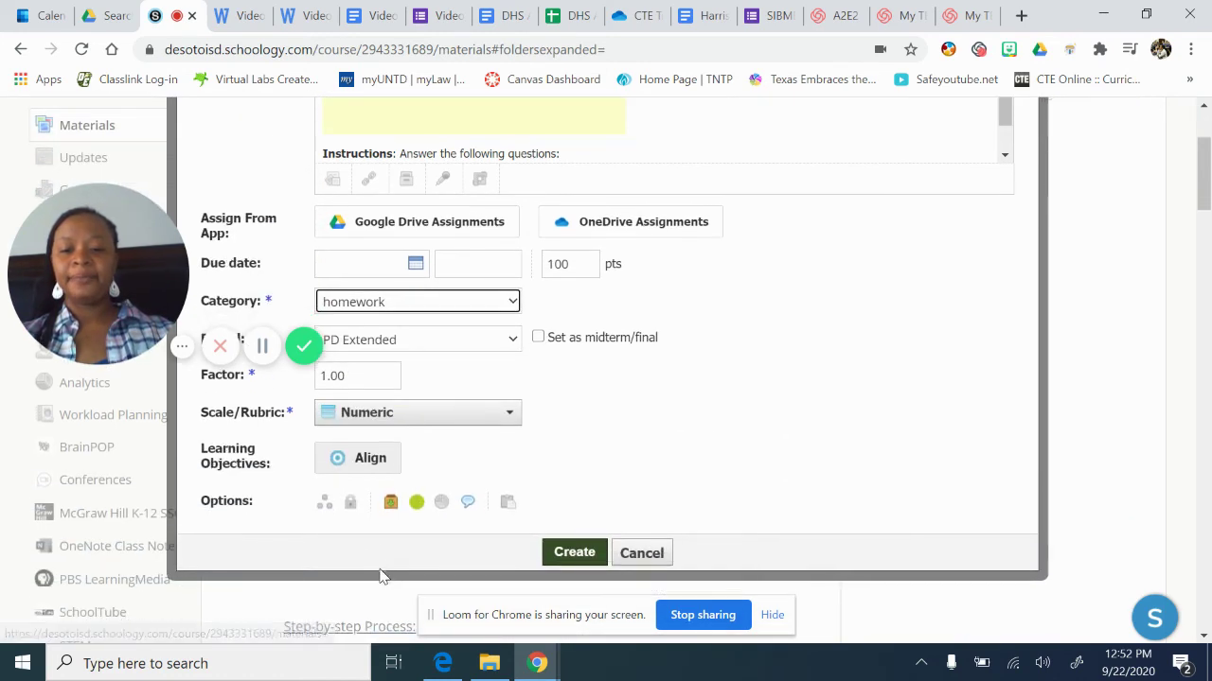
{"action": "left_click", "coordinate": [468, 503]}
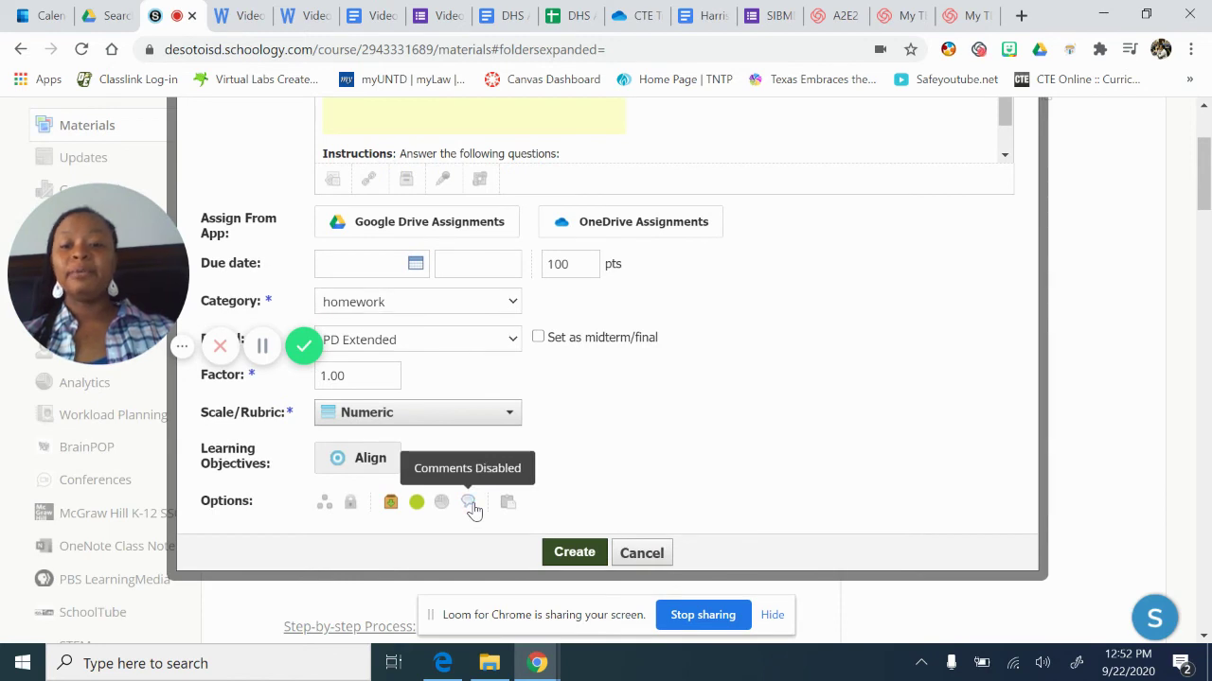
{"action": "left_click", "coordinate": [470, 504]}
{"action": "left_click", "coordinate": [472, 505]}
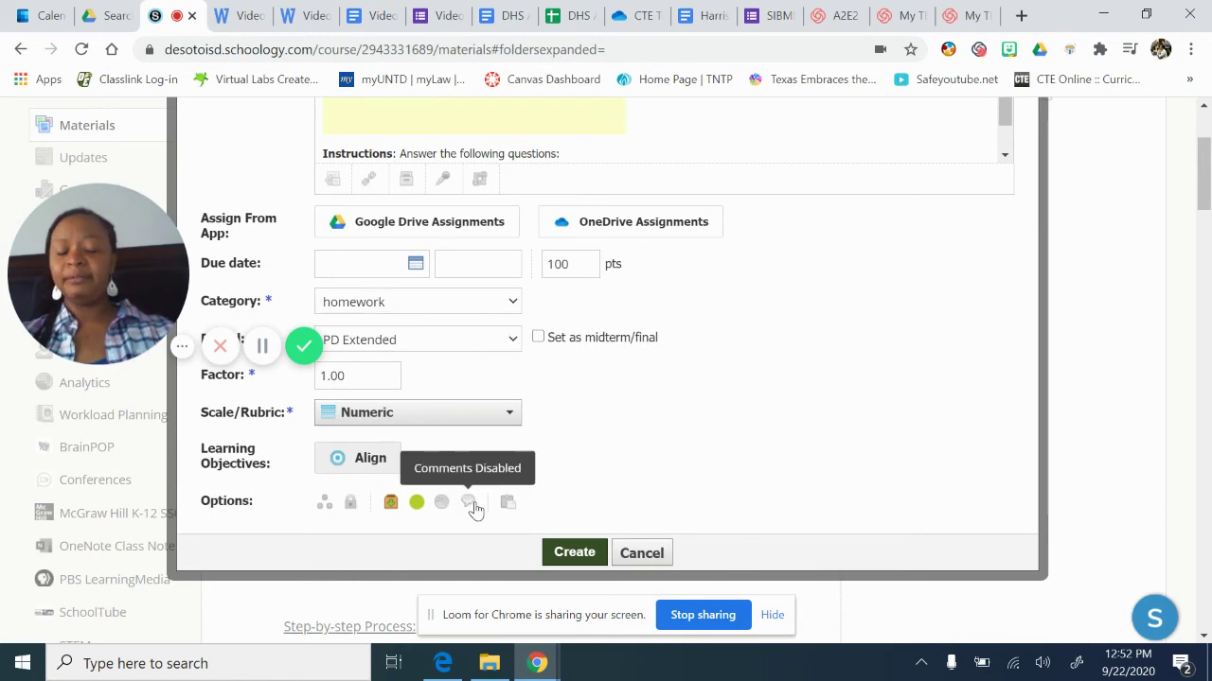
{"action": "left_click", "coordinate": [470, 506]}
{"action": "left_click", "coordinate": [470, 508]}
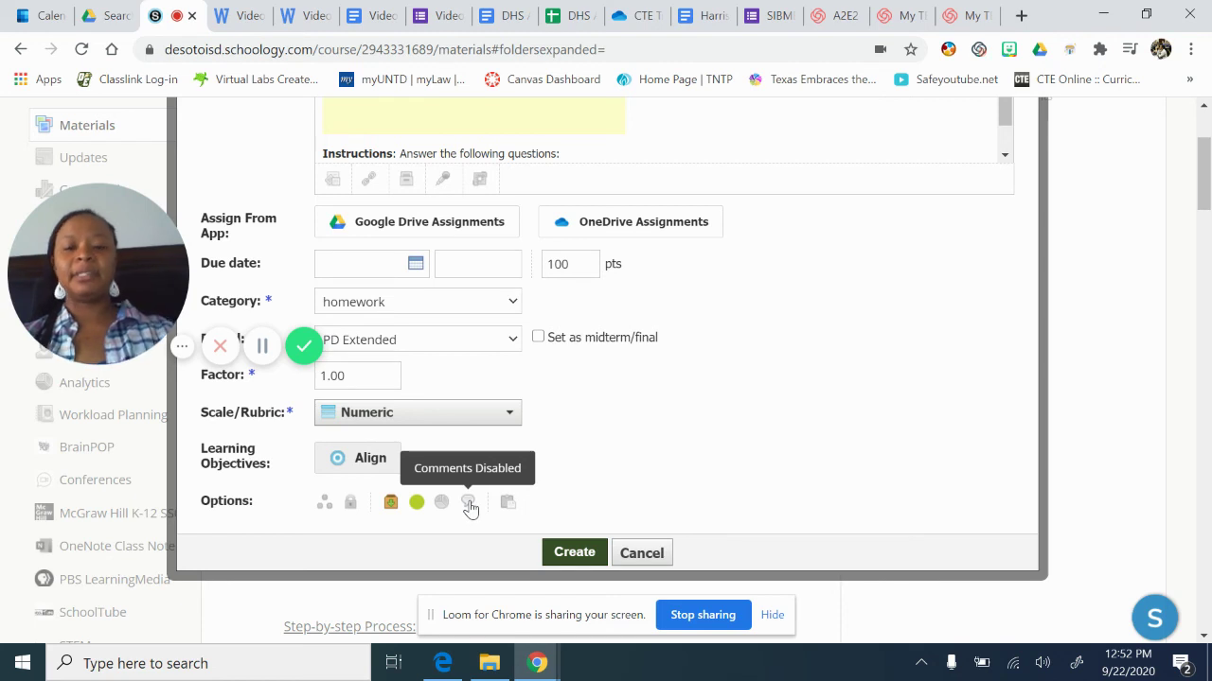
- Create and post the Questions assignment
{"action": "left_click", "coordinate": [571, 552]}
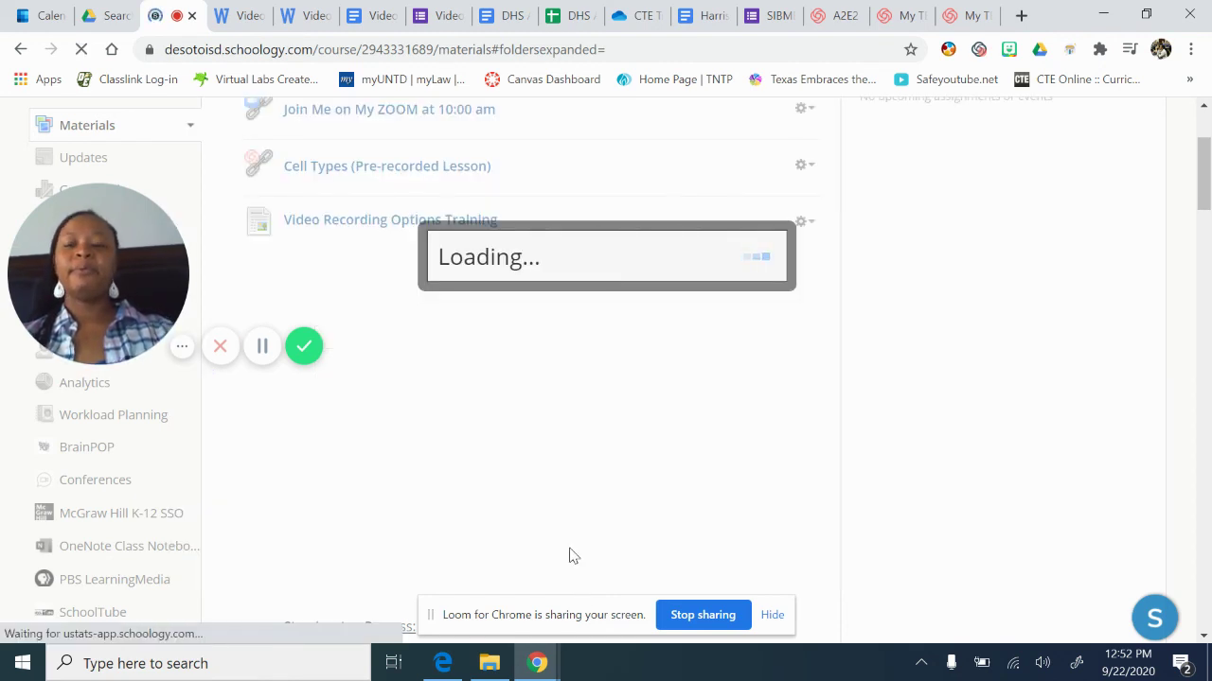
- Drag the Questions assignment above the T-STEM Meeting 9/25/2020 folder, then open the Questions assignment
{"action": "scroll", "coordinate": [571, 556], "scroll_direction": "down", "scroll_amount": 9}
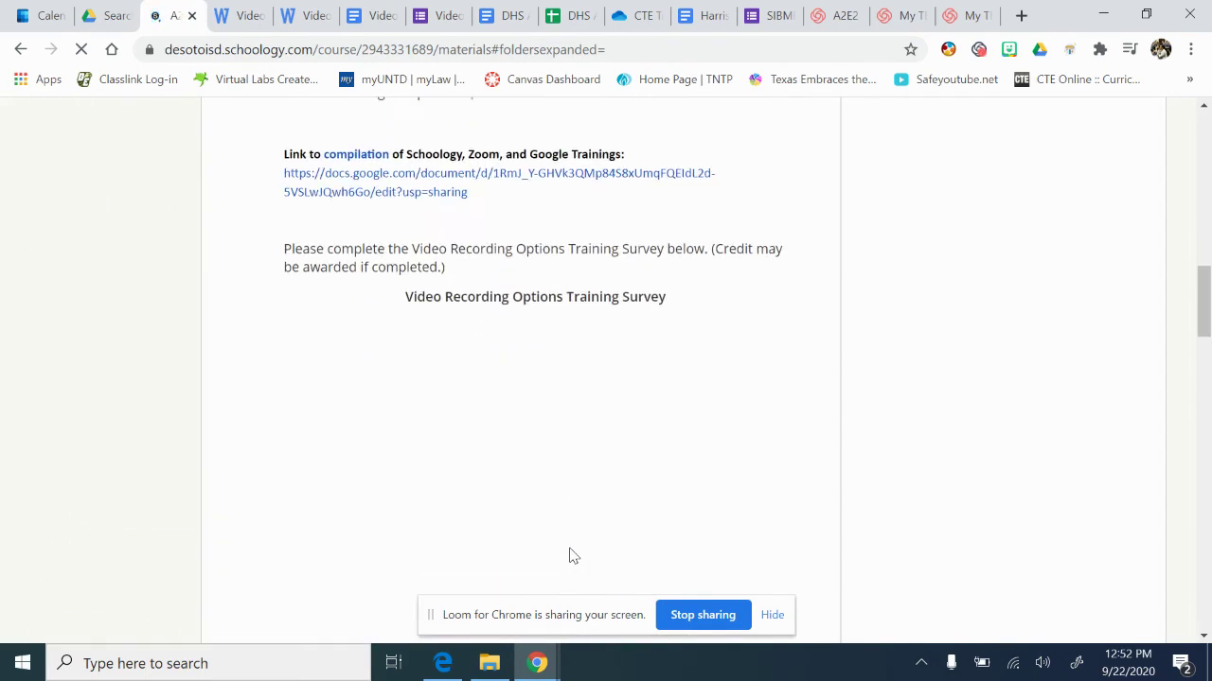
{"action": "scroll", "coordinate": [572, 556], "scroll_direction": "down", "scroll_amount": 10}
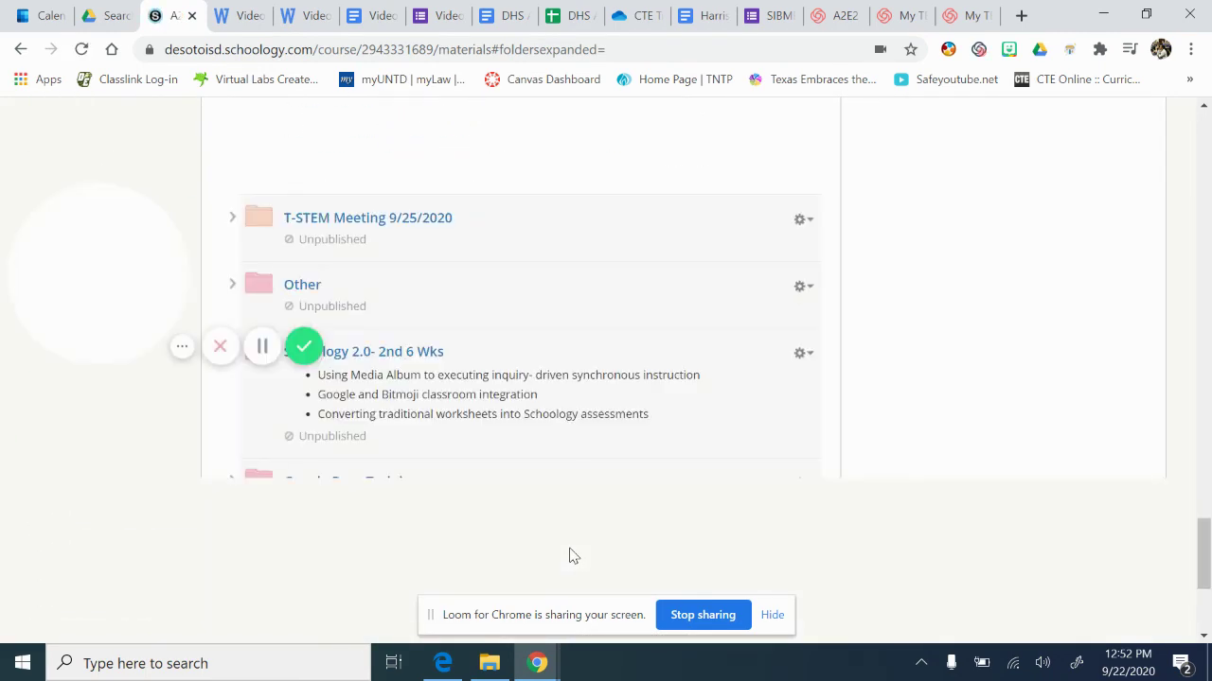
{"action": "scroll", "coordinate": [572, 555], "scroll_direction": "down", "scroll_amount": 5}
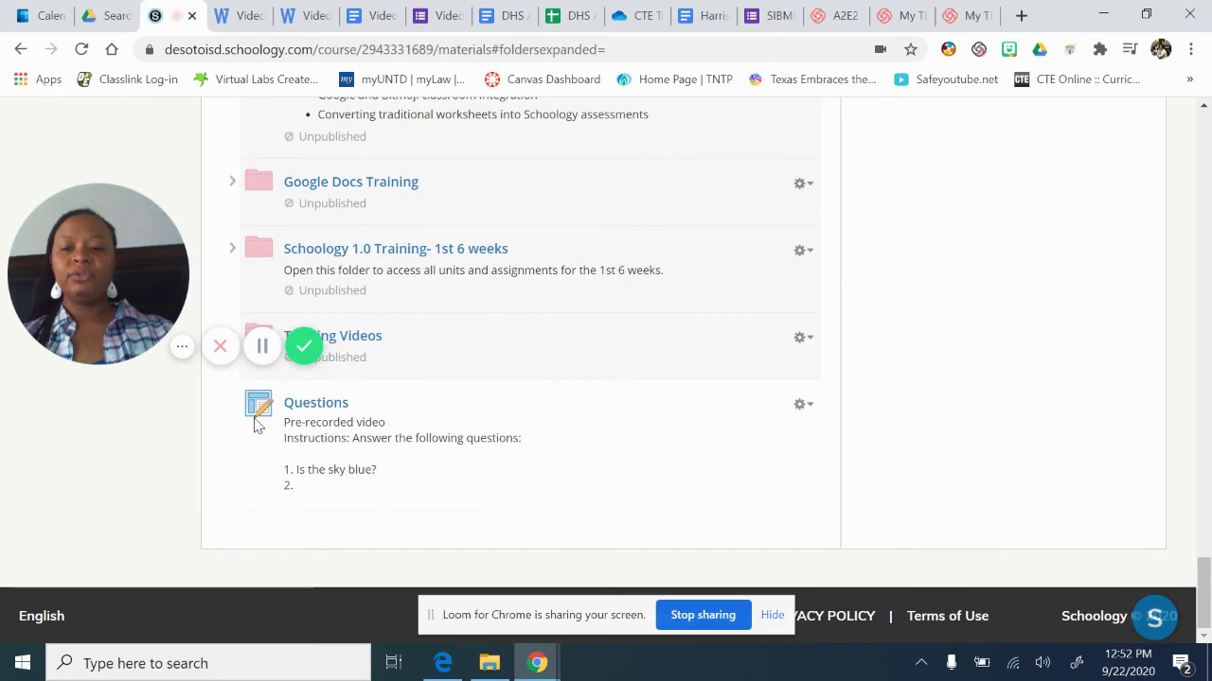
{"action": "left_click_drag", "start_coordinate": [254, 424], "coordinate": [287, 470]}
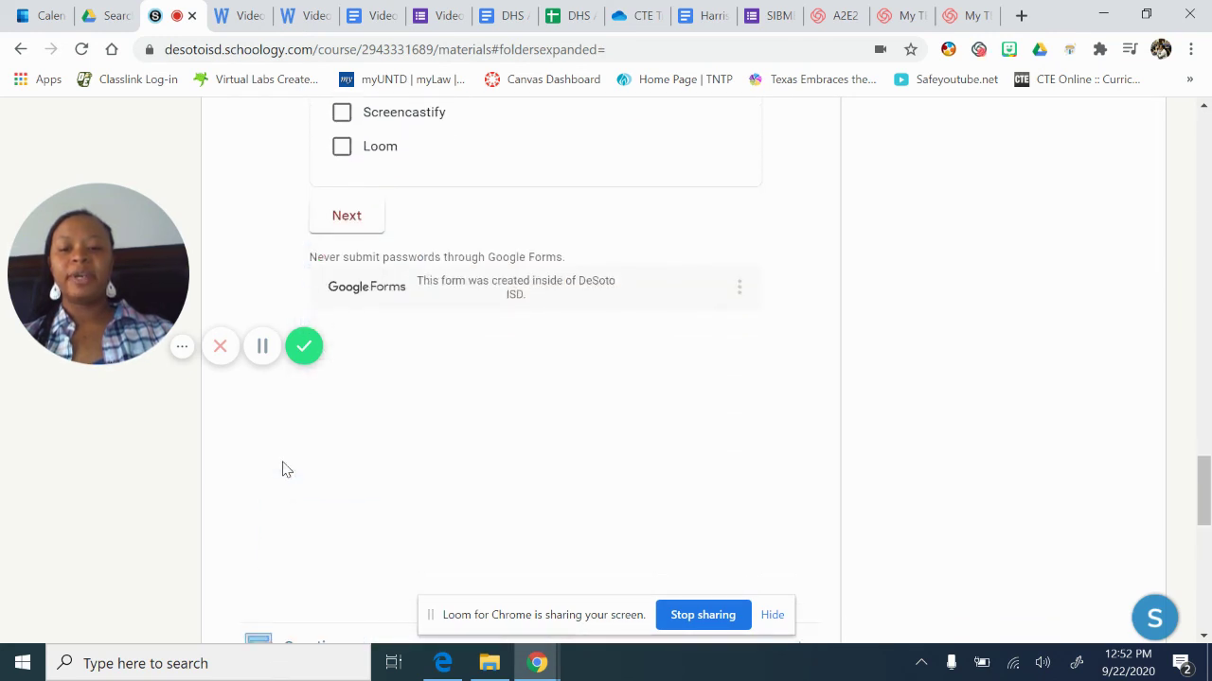
{"action": "scroll", "coordinate": [282, 467], "scroll_direction": "down", "scroll_amount": 3}
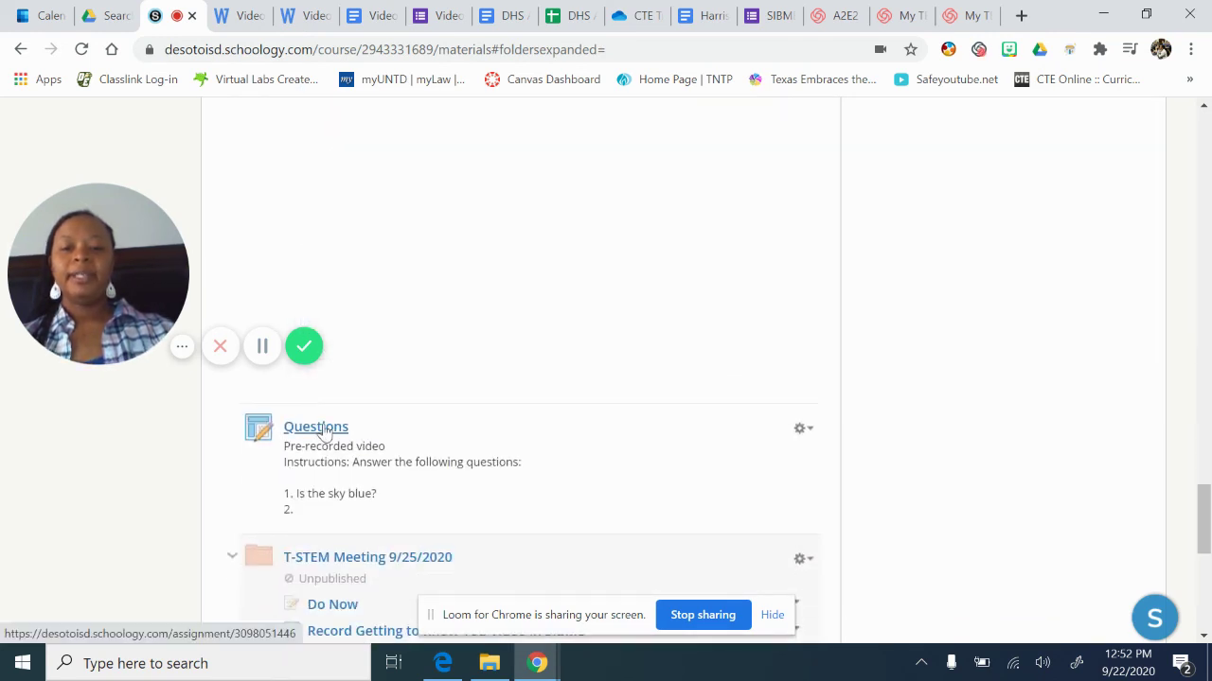
{"action": "left_click", "coordinate": [322, 429]}
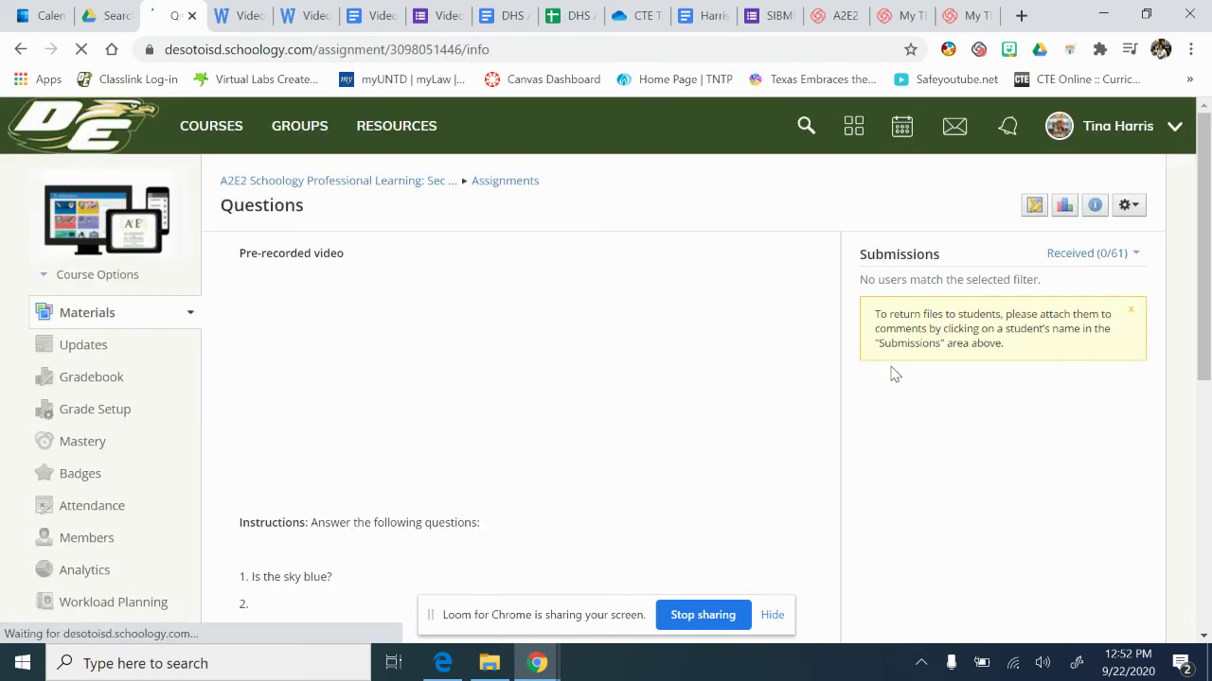
{"action": "scroll", "coordinate": [552, 270], "scroll_direction": "down", "scroll_amount": 1}
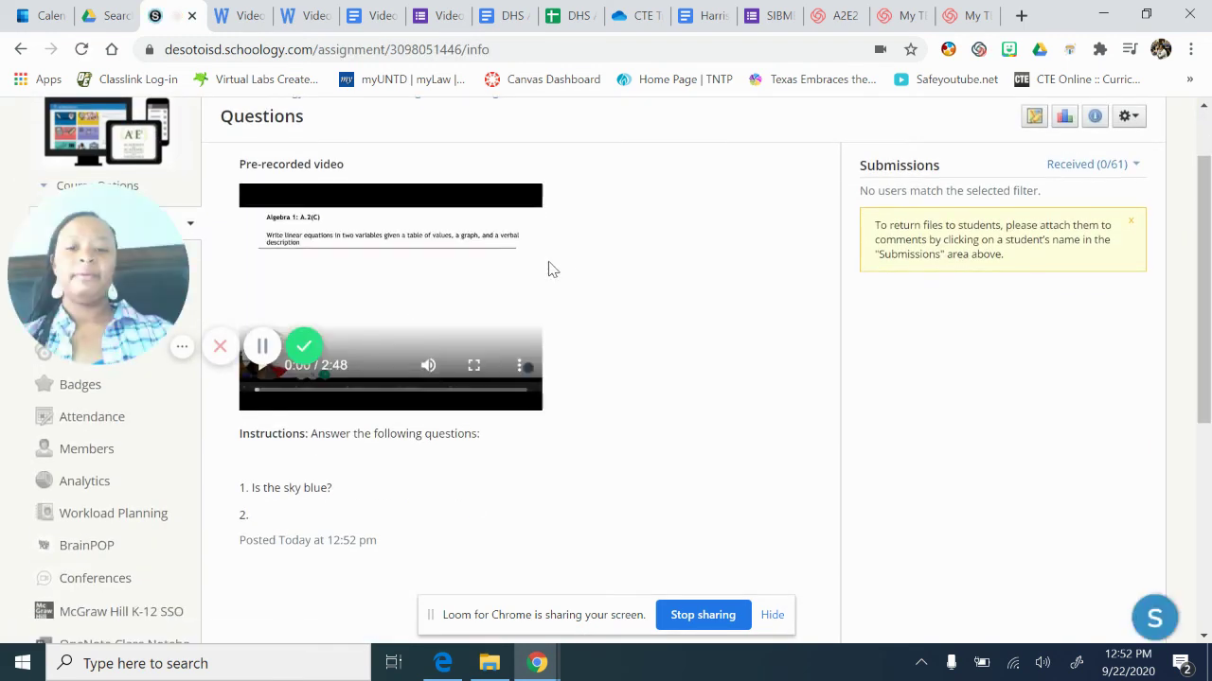
{"action": "scroll", "coordinate": [678, 304], "scroll_direction": "down", "scroll_amount": 1}
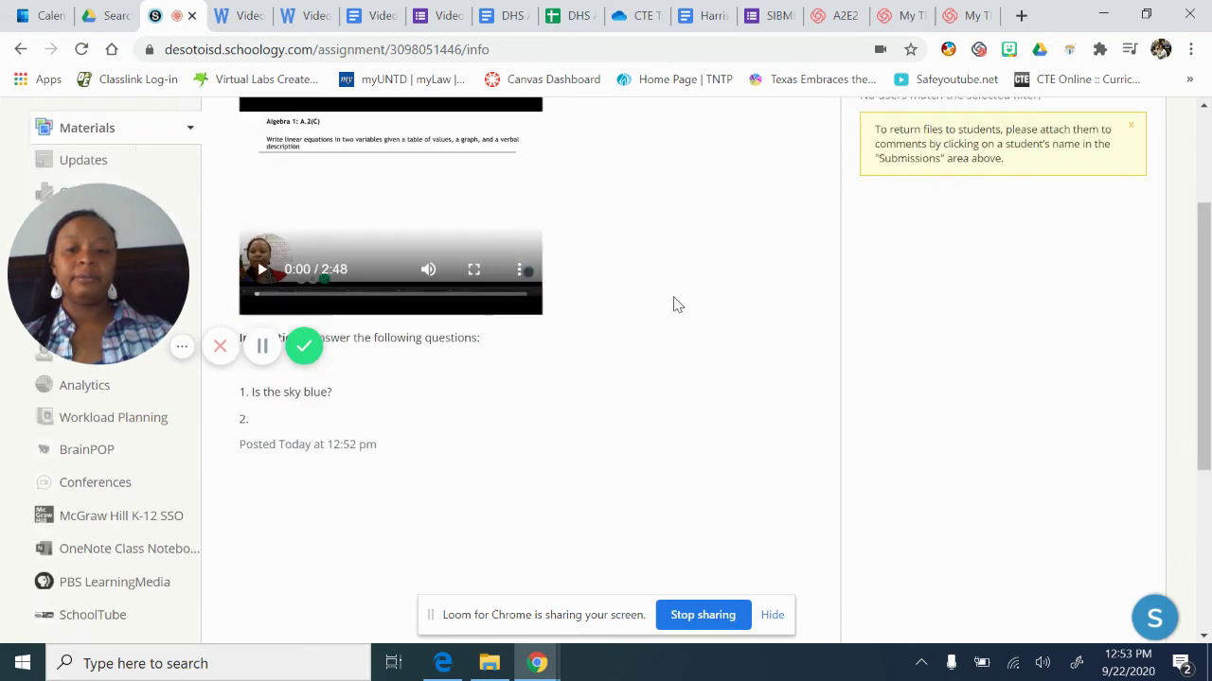
{"action": "scroll", "coordinate": [455, 250], "scroll_direction": "up", "scroll_amount": 1}
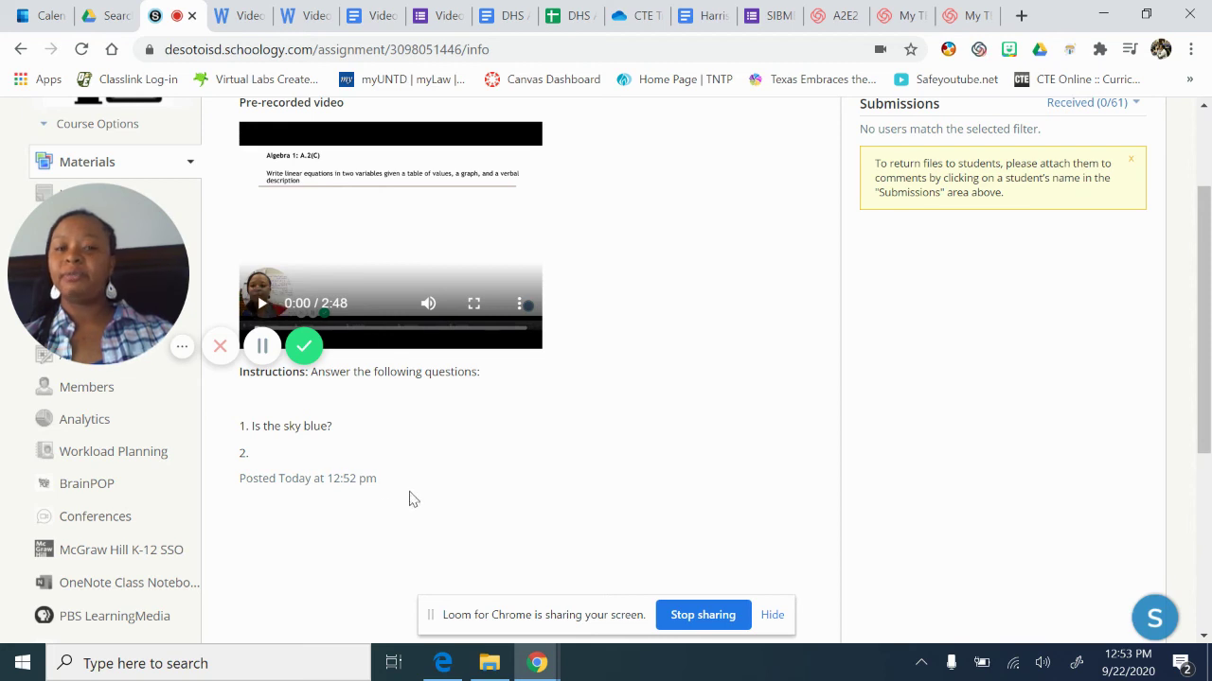
{"action": "scroll", "coordinate": [800, 372], "scroll_direction": "up", "scroll_amount": 3}
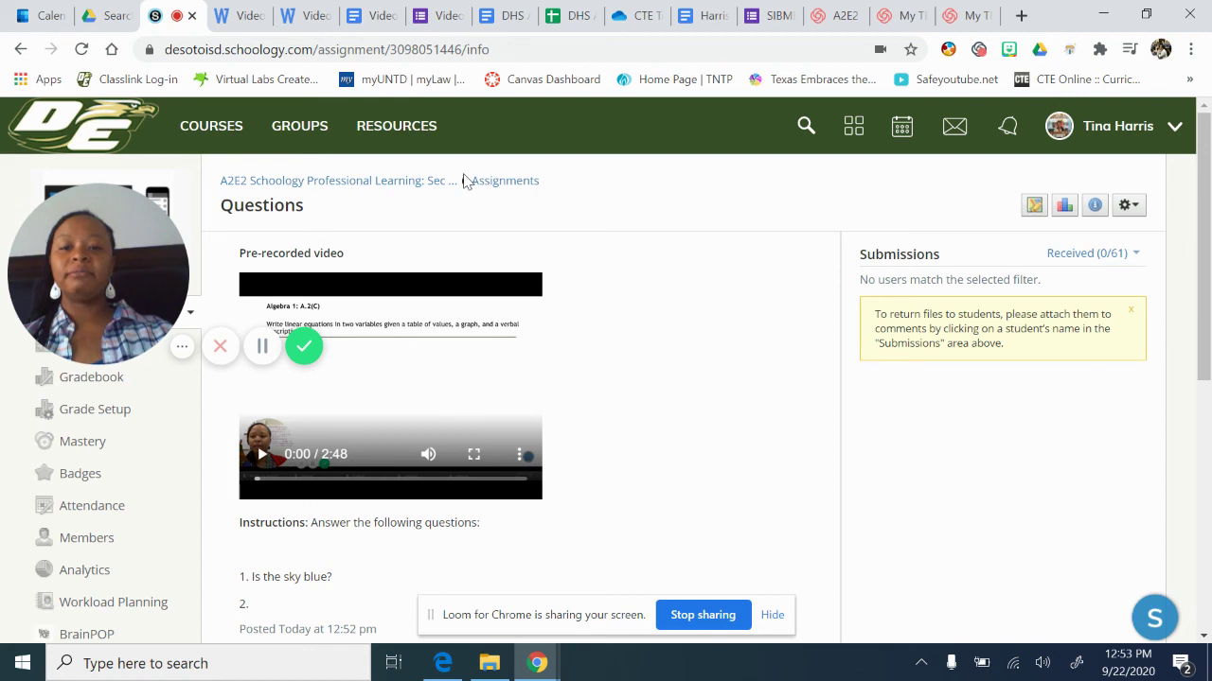
- Return to the A2E2 course materials and bring the Video Recording Options Training steps into view
{"action": "left_click", "coordinate": [400, 189]}
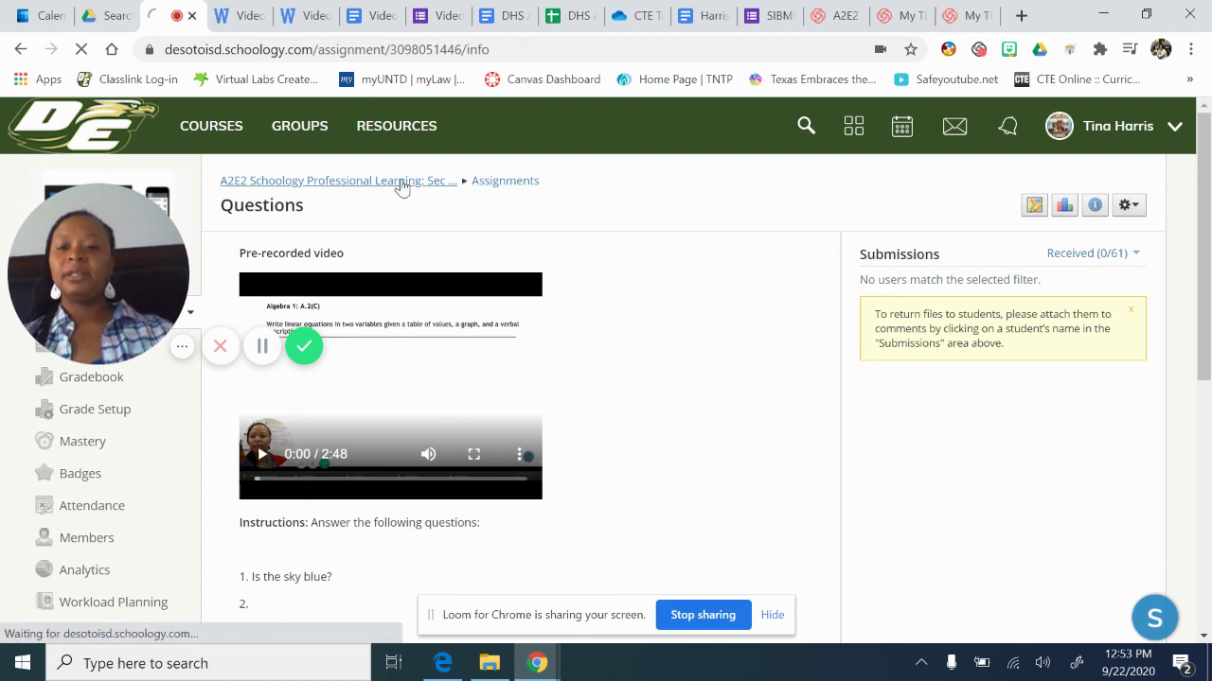
{"action": "scroll", "coordinate": [597, 270], "scroll_direction": "down", "scroll_amount": 1}
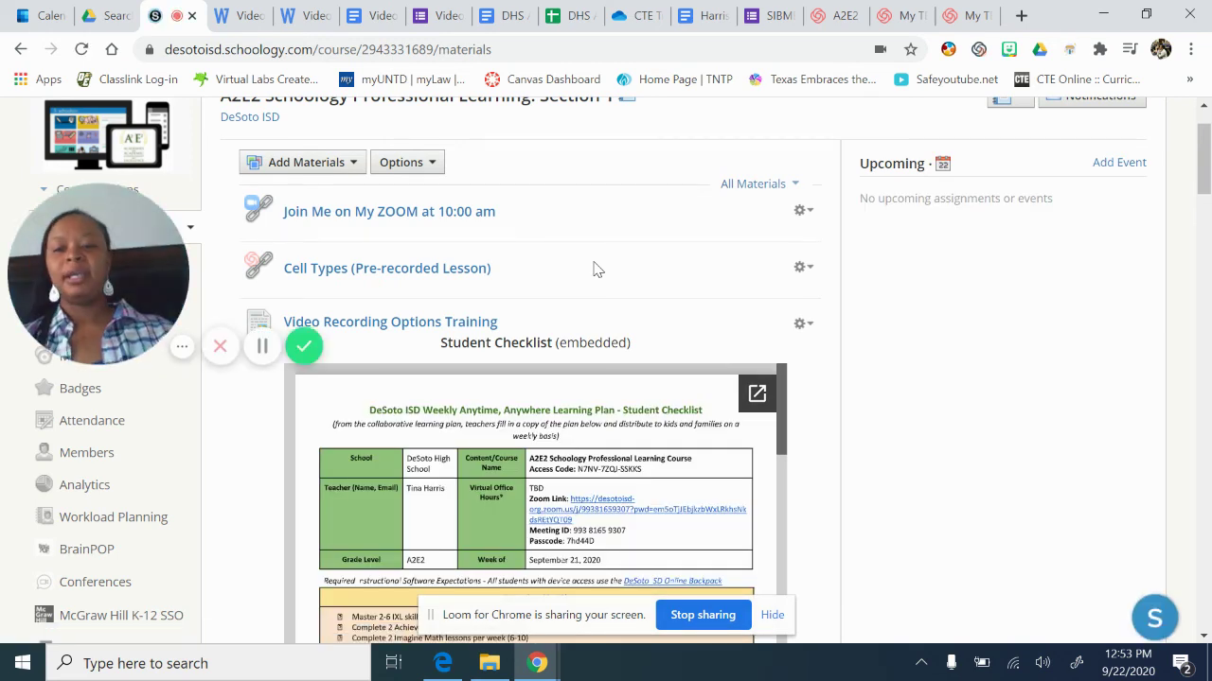
{"action": "left_click_drag", "start_coordinate": [108, 262], "coordinate": [1013, 311]}
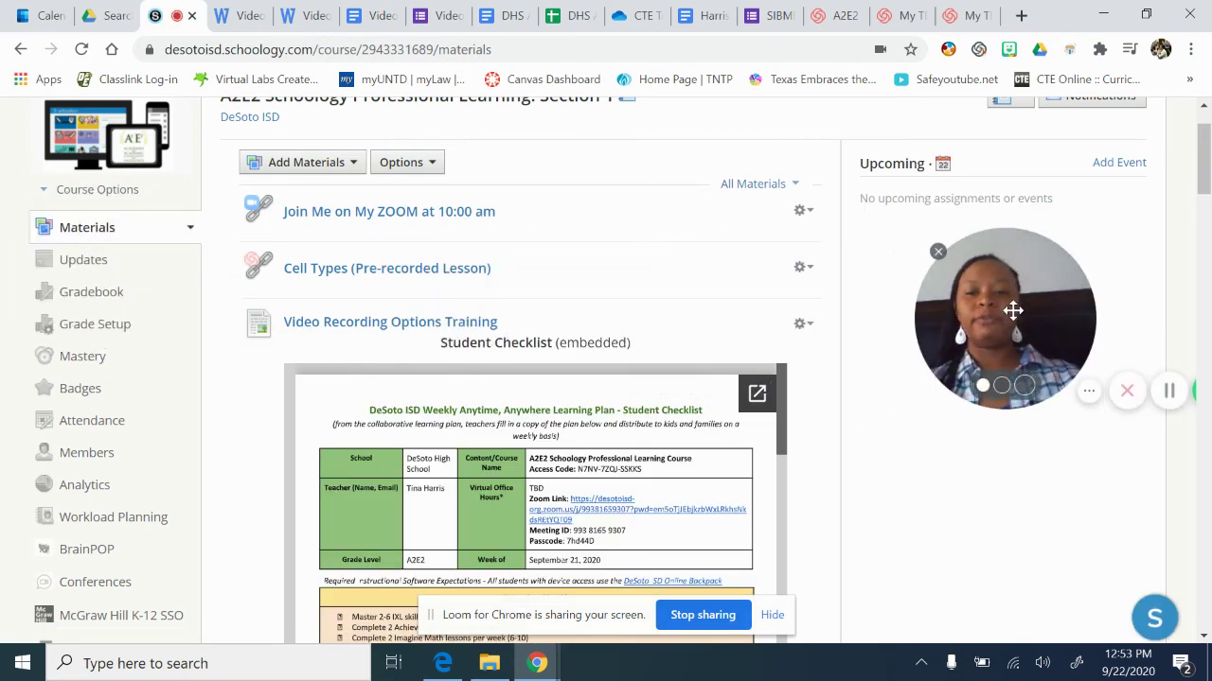
{"action": "scroll", "coordinate": [870, 402], "scroll_direction": "down", "scroll_amount": 8}
{"action": "scroll", "coordinate": [871, 402], "scroll_direction": "up", "scroll_amount": 2}
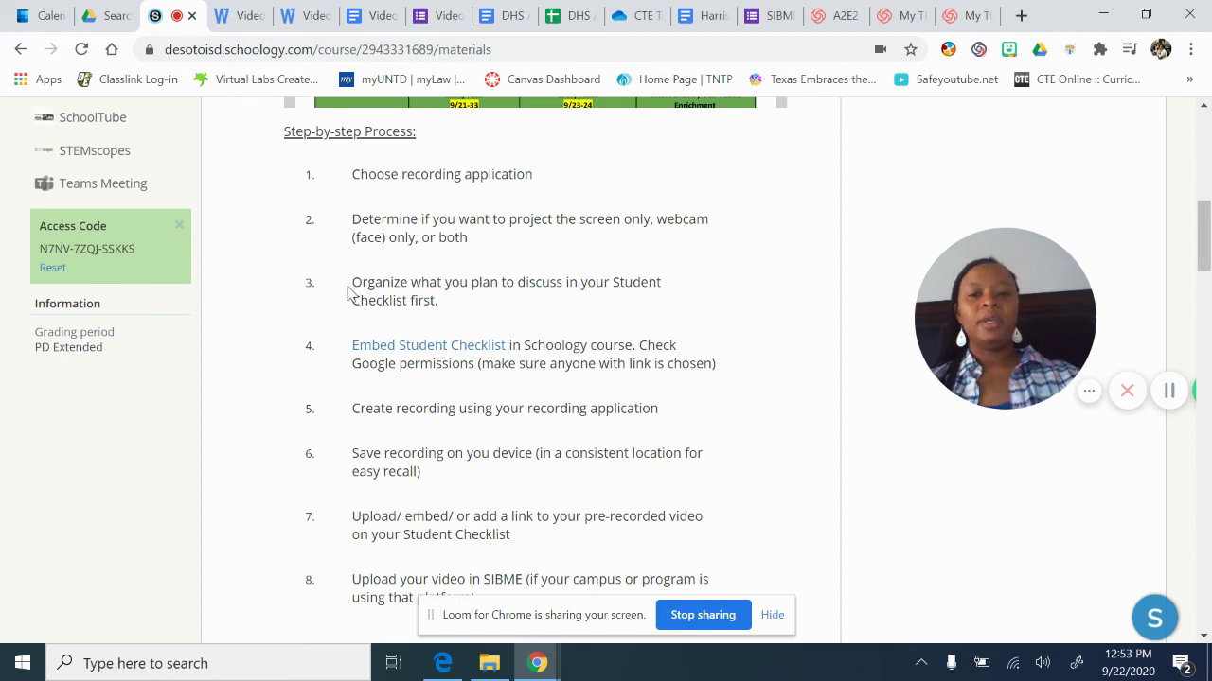
{"action": "scroll", "coordinate": [489, 307], "scroll_direction": "down", "scroll_amount": 1}
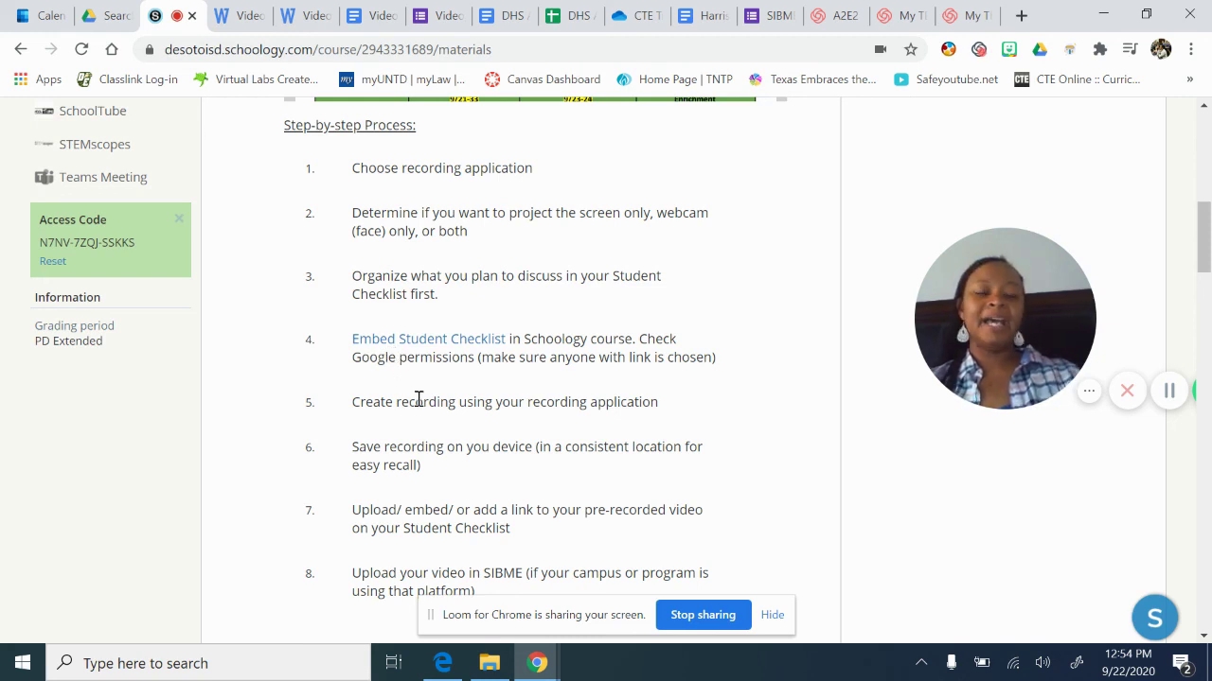
{"action": "scroll", "coordinate": [418, 399], "scroll_direction": "down", "scroll_amount": 1}
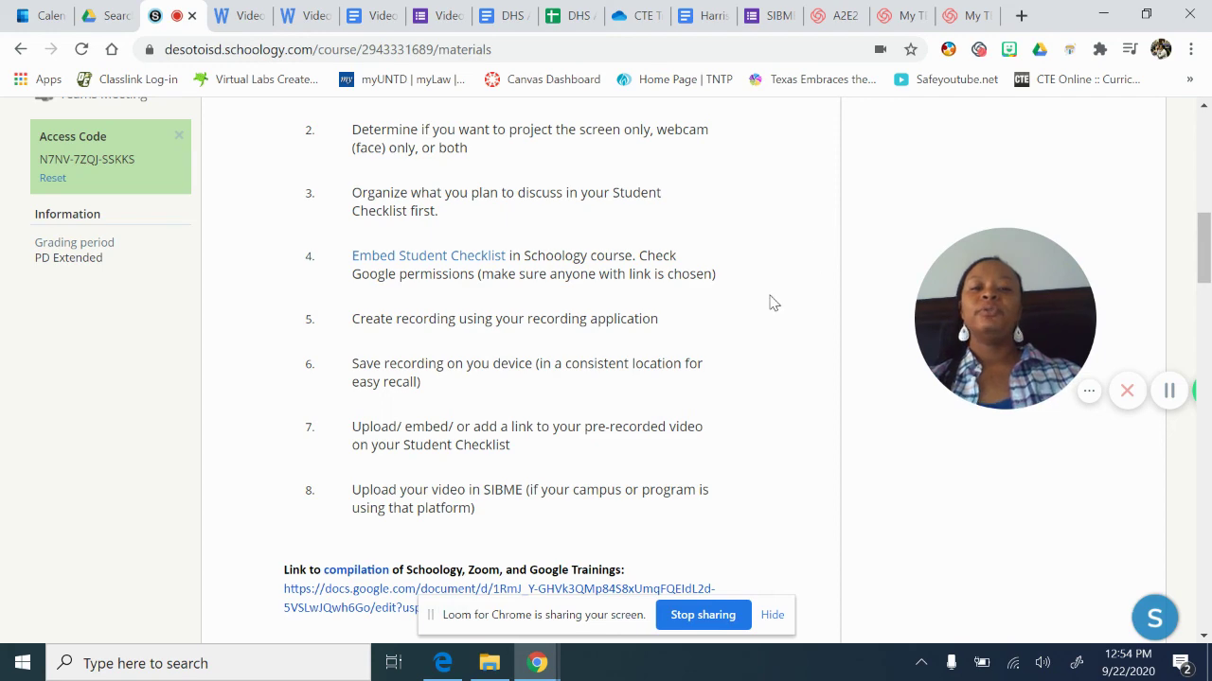
{"action": "scroll", "coordinate": [773, 303], "scroll_direction": "up", "scroll_amount": 6}
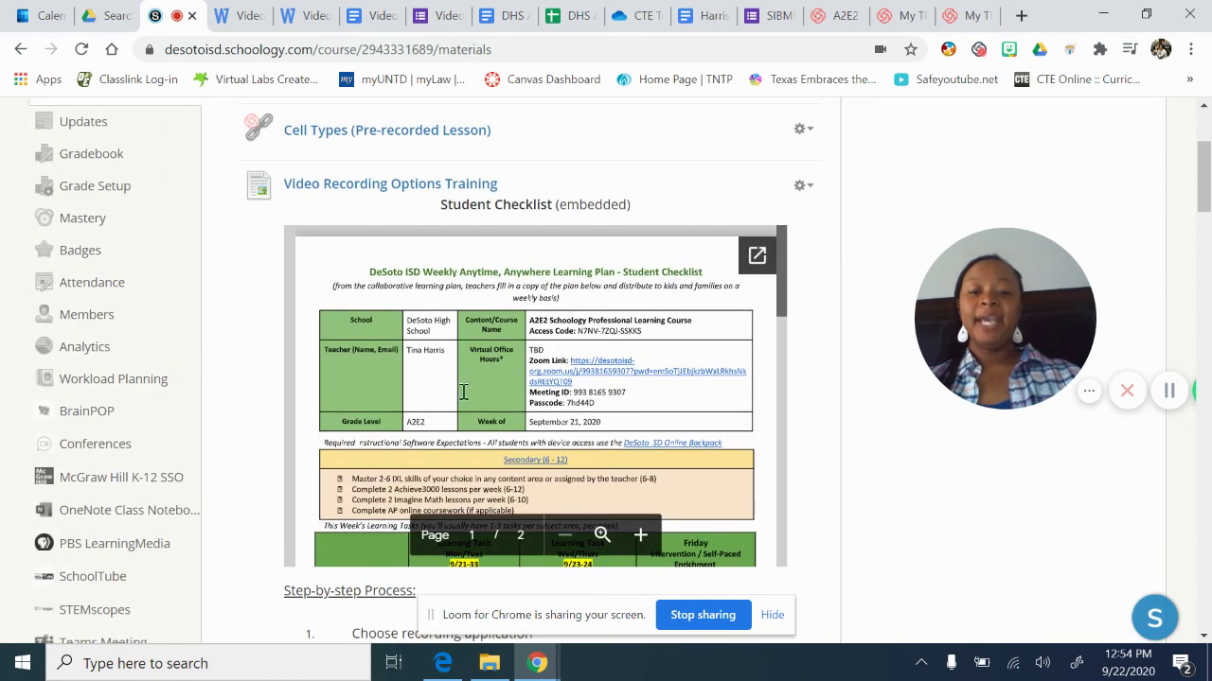
{"action": "scroll", "coordinate": [470, 428], "scroll_direction": "down", "scroll_amount": 5}
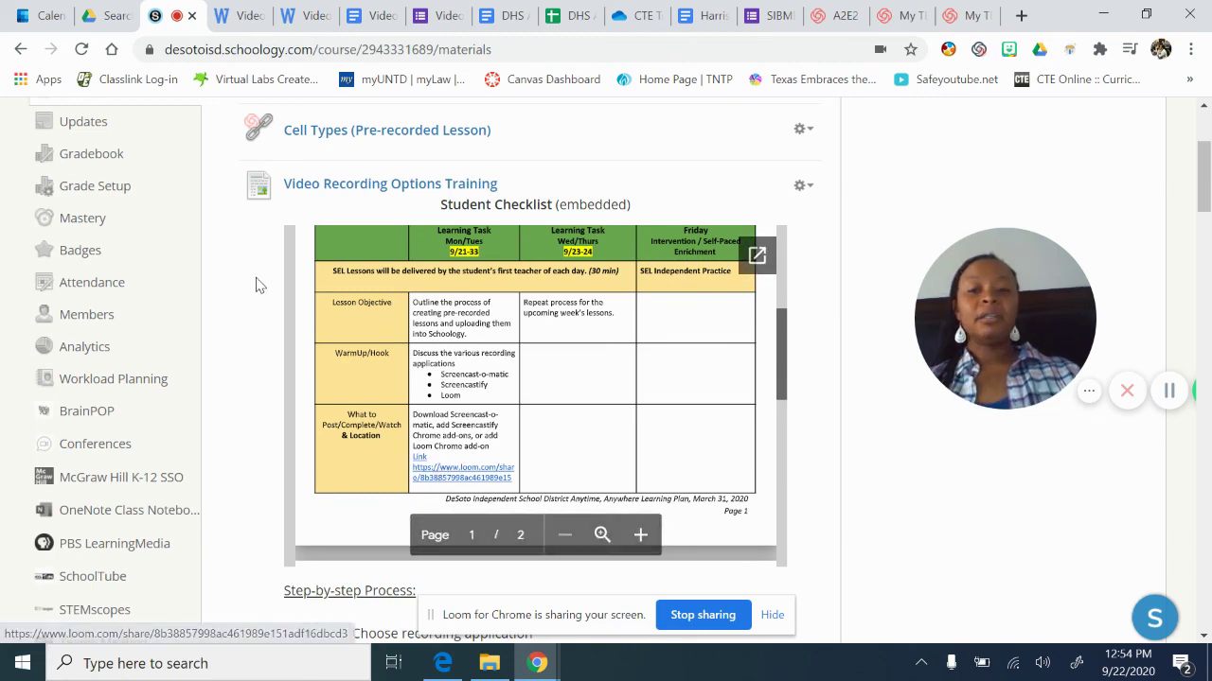
{"action": "scroll", "coordinate": [257, 284], "scroll_direction": "up", "scroll_amount": 3}
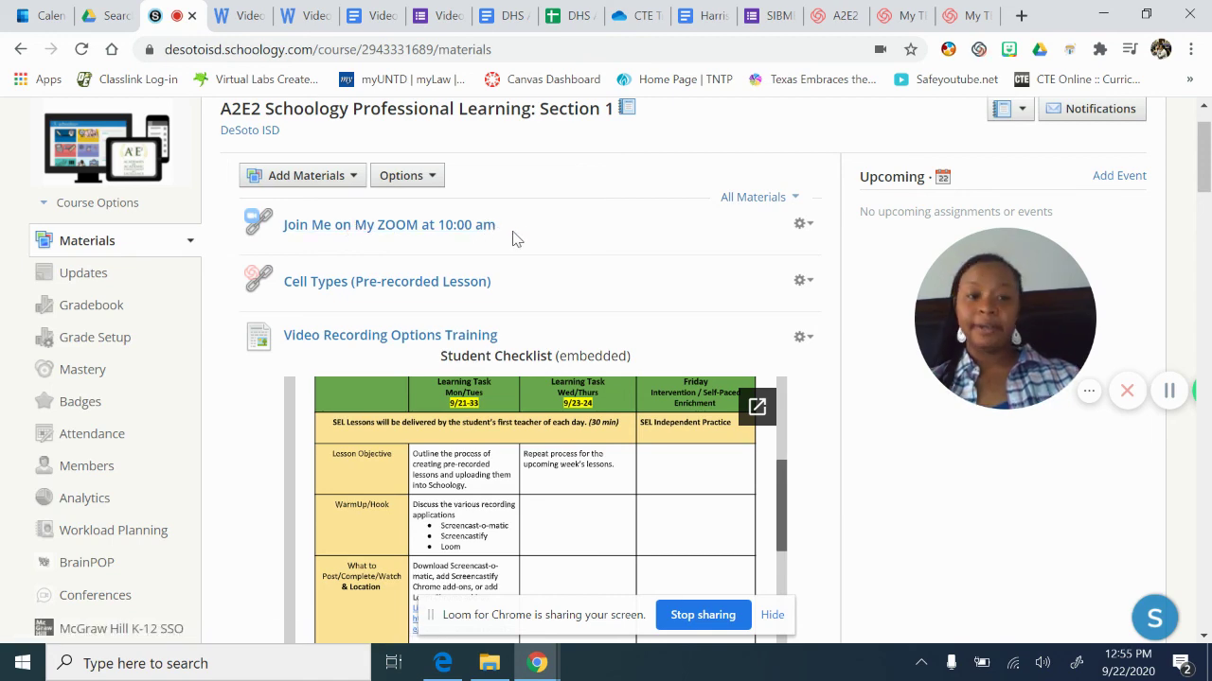
{"action": "scroll", "coordinate": [575, 251], "scroll_direction": "down", "scroll_amount": 1}
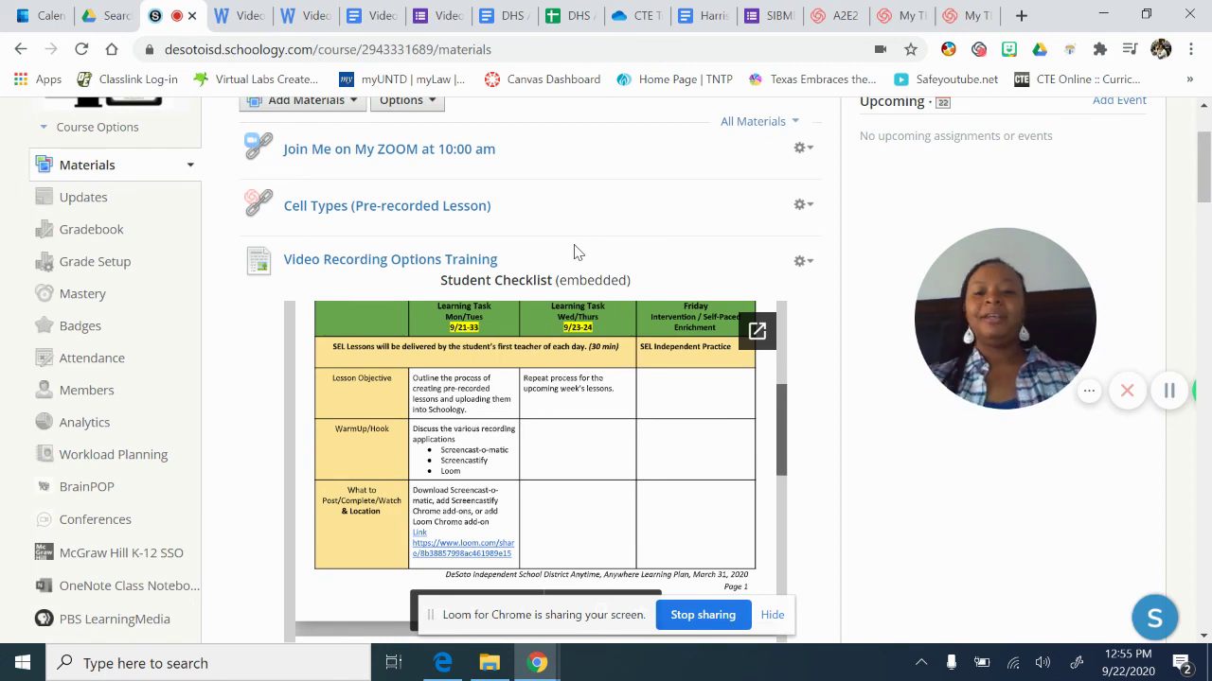
{"action": "scroll", "coordinate": [575, 248], "scroll_direction": "down", "scroll_amount": 1}
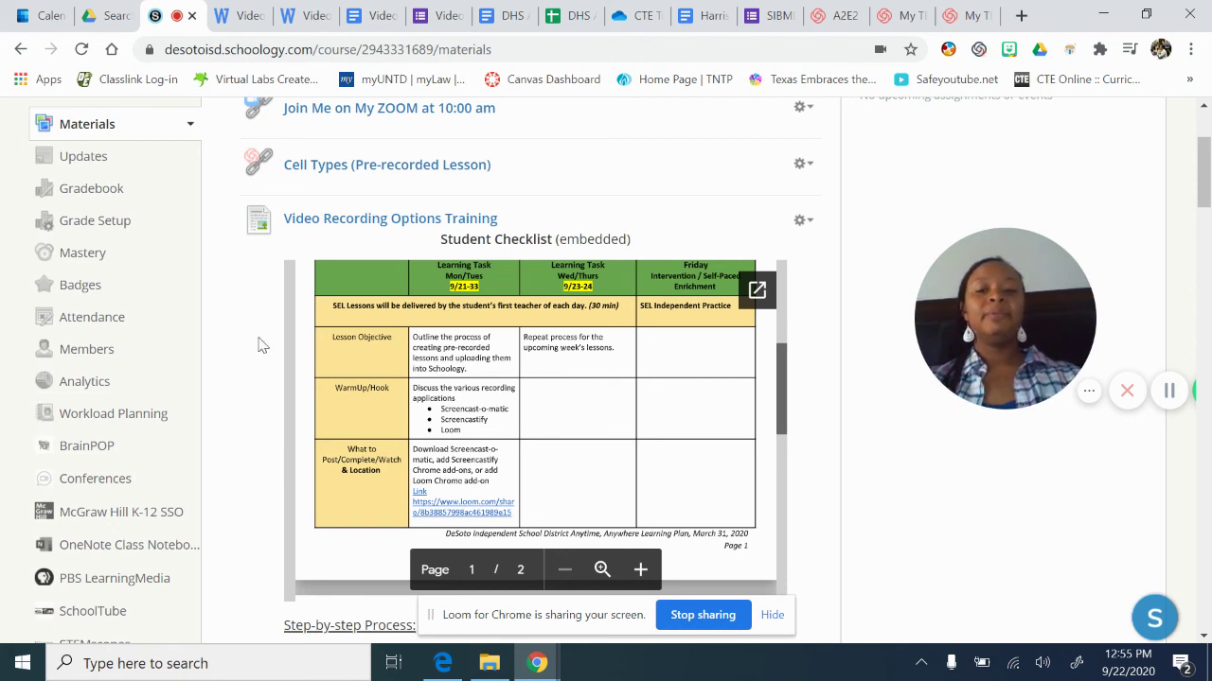
{"action": "scroll", "coordinate": [265, 371], "scroll_direction": "down", "scroll_amount": 1}
{"action": "scroll", "coordinate": [265, 371], "scroll_direction": "down", "scroll_amount": 1}
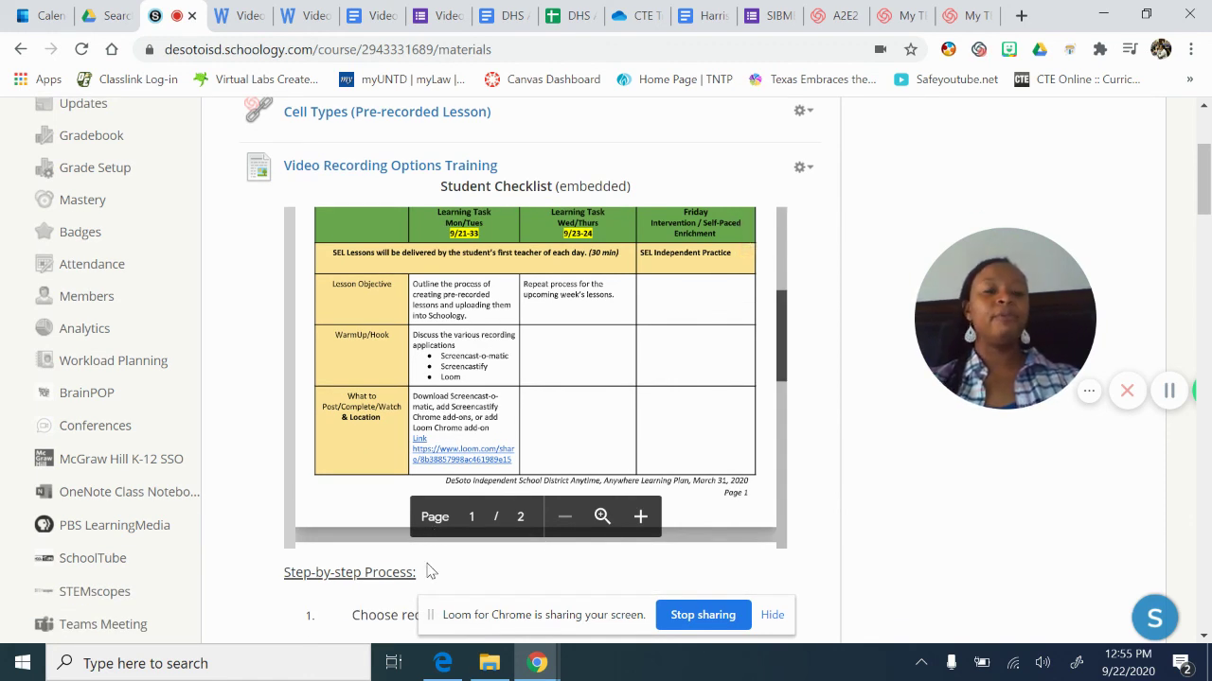
{"action": "scroll", "coordinate": [213, 319], "scroll_direction": "up", "scroll_amount": 3}
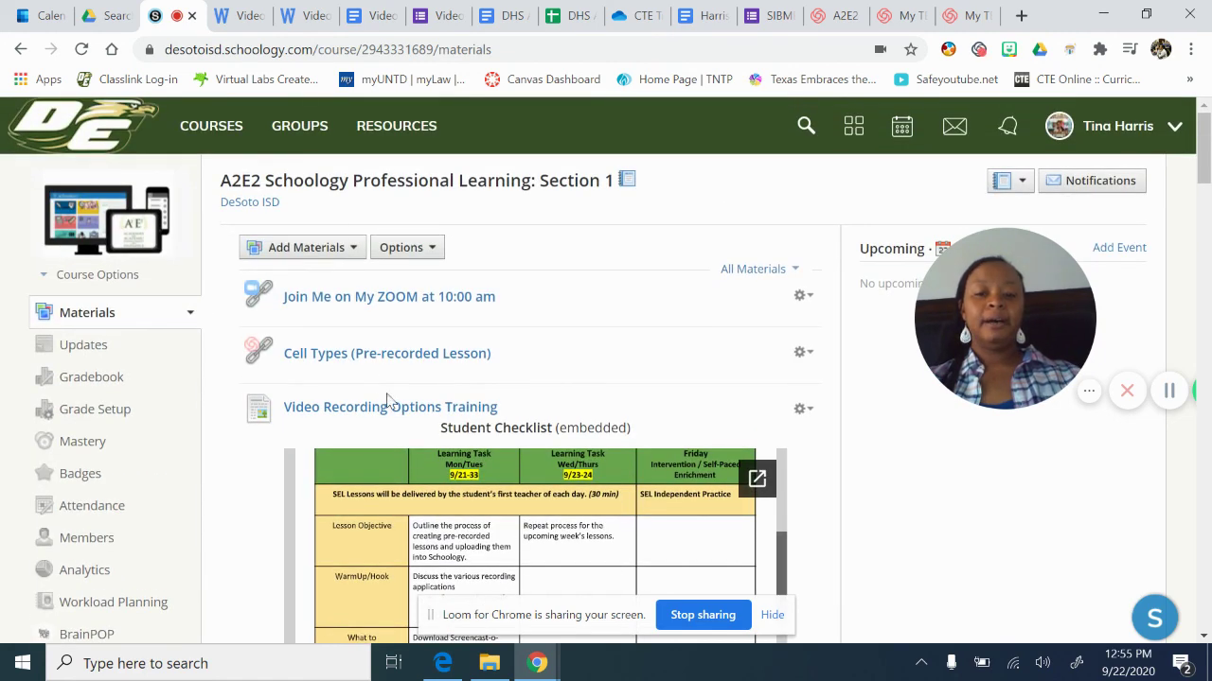
{"action": "left_click", "coordinate": [345, 249]}
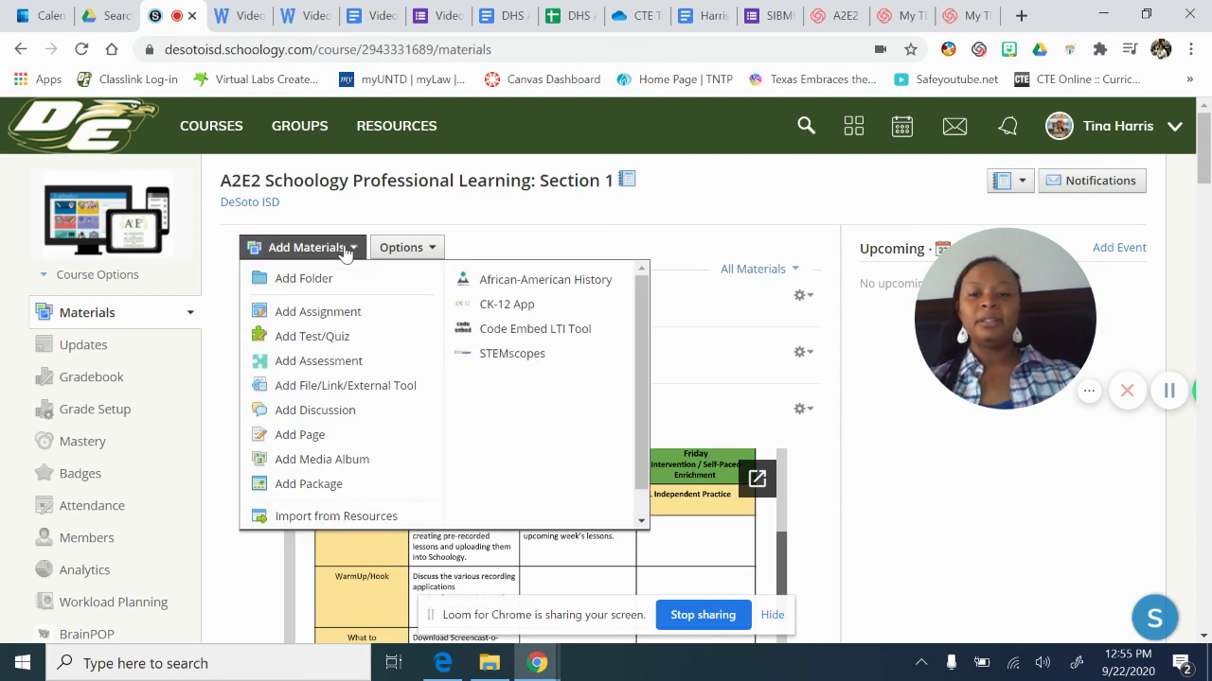
{"action": "left_click", "coordinate": [537, 217]}
{"action": "scroll", "coordinate": [536, 217], "scroll_direction": "down", "scroll_amount": 2}
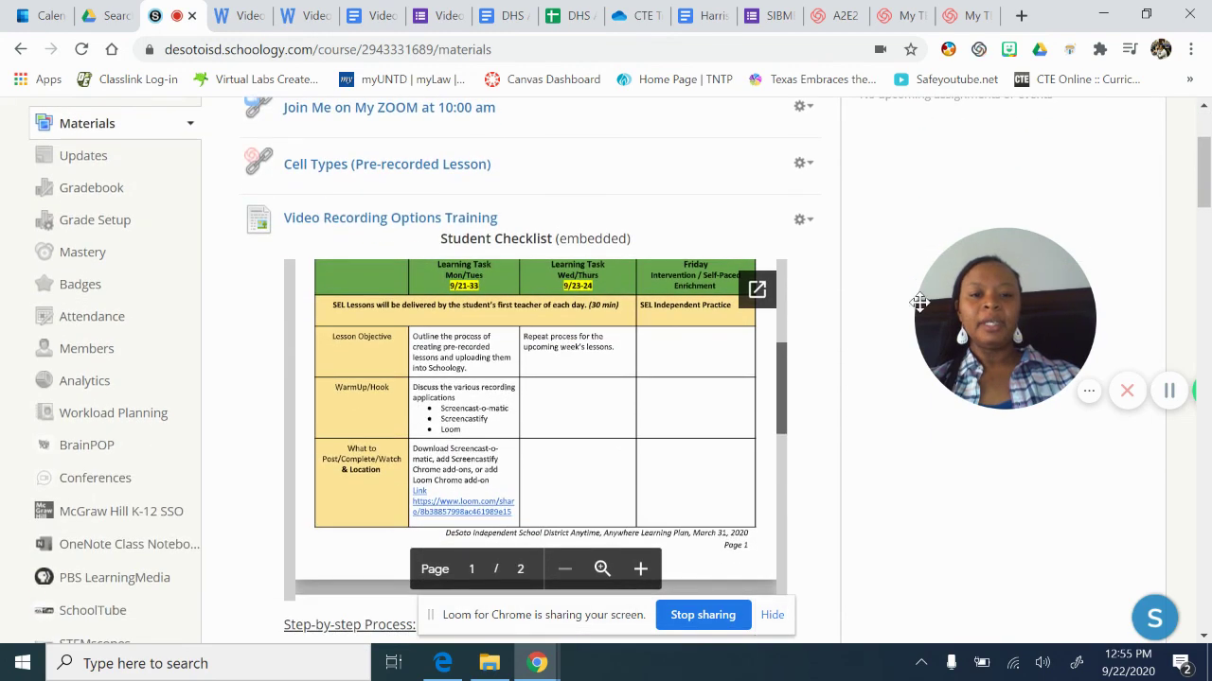
{"action": "scroll", "coordinate": [849, 314], "scroll_direction": "down", "scroll_amount": 1}
{"action": "scroll", "coordinate": [849, 313], "scroll_direction": "down", "scroll_amount": 5}
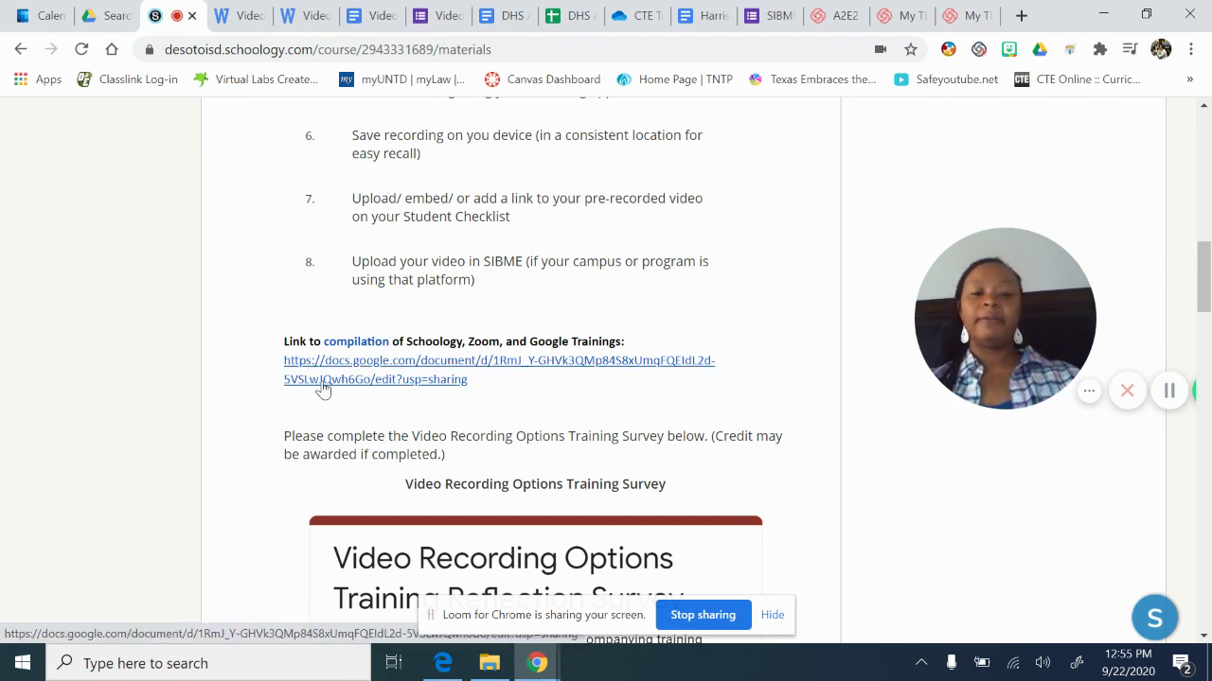
{"action": "scroll", "coordinate": [276, 483], "scroll_direction": "down", "scroll_amount": 1}
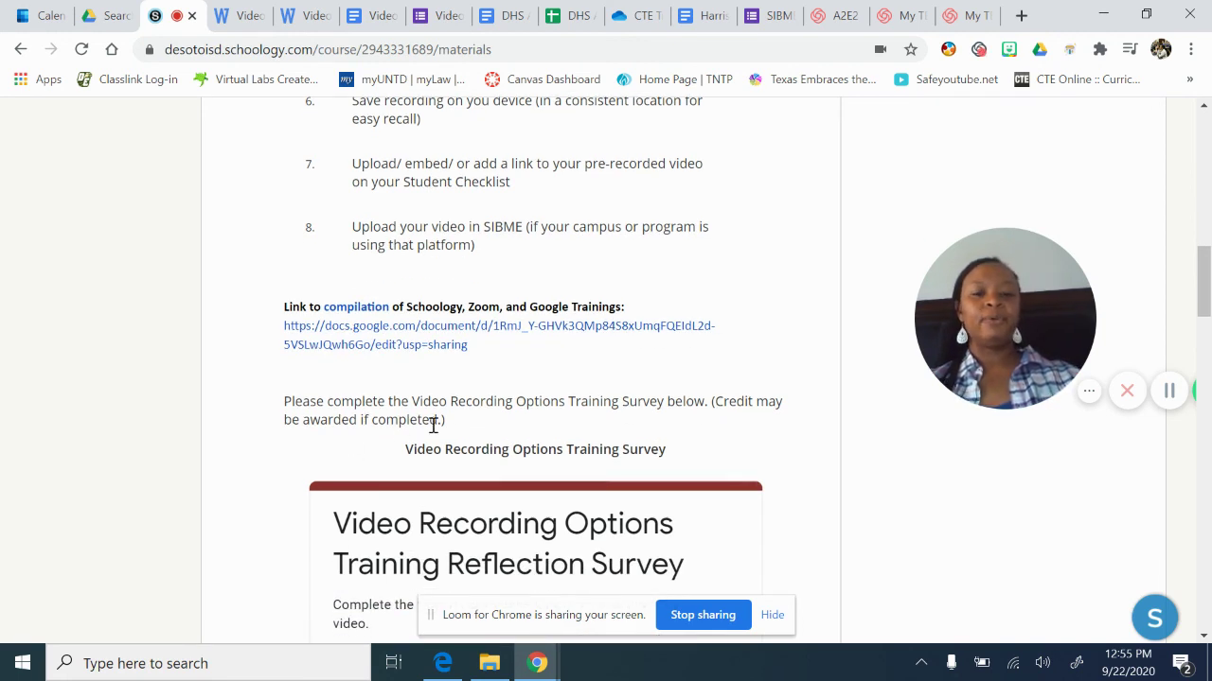
{"action": "scroll", "coordinate": [324, 534], "scroll_direction": "down", "scroll_amount": 3}
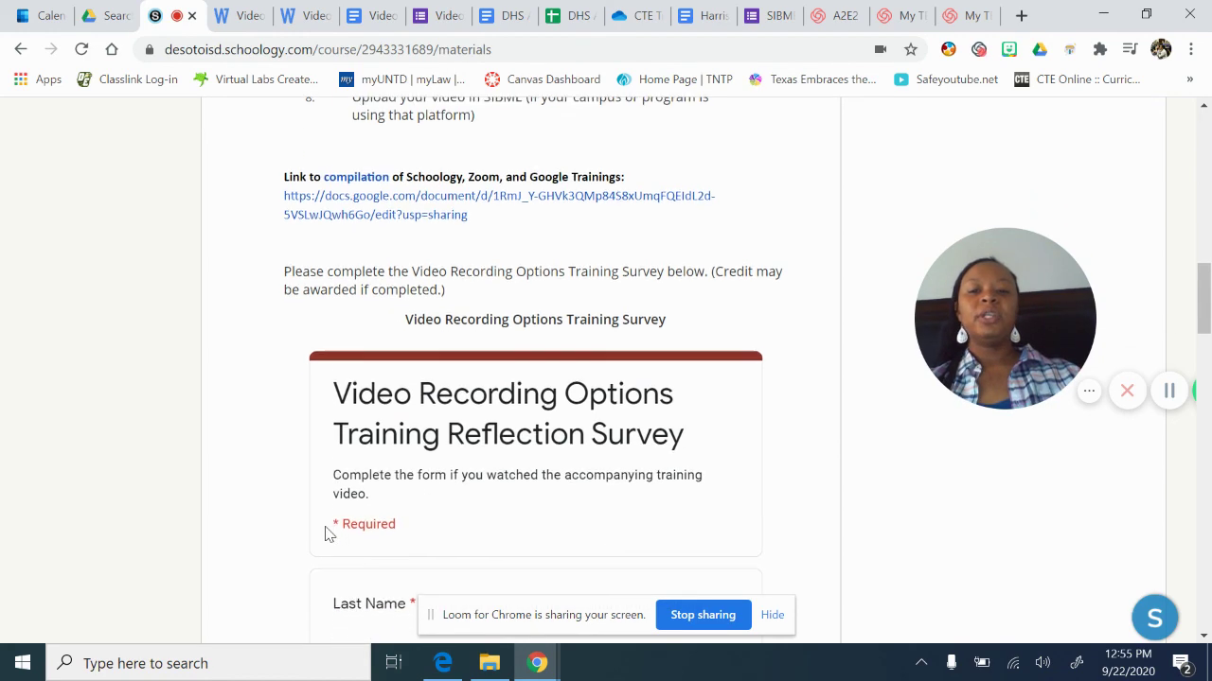
{"action": "scroll", "coordinate": [265, 488], "scroll_direction": "down", "scroll_amount": 4}
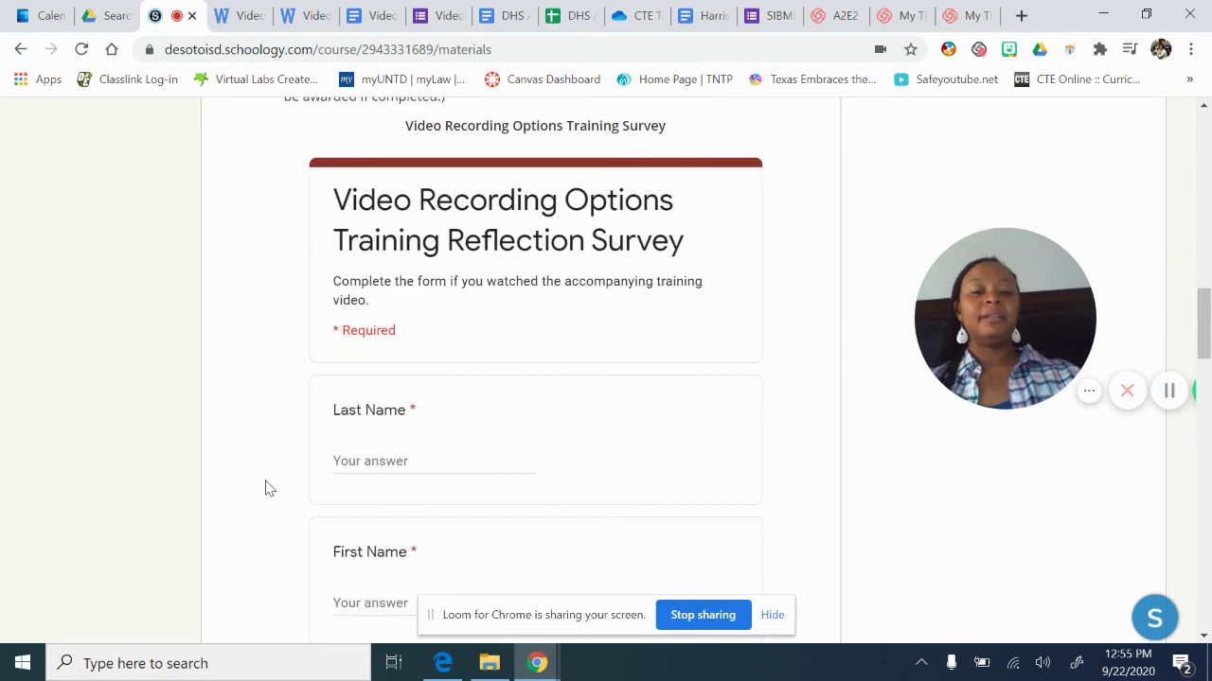
{"action": "scroll", "coordinate": [265, 489], "scroll_direction": "down", "scroll_amount": 3}
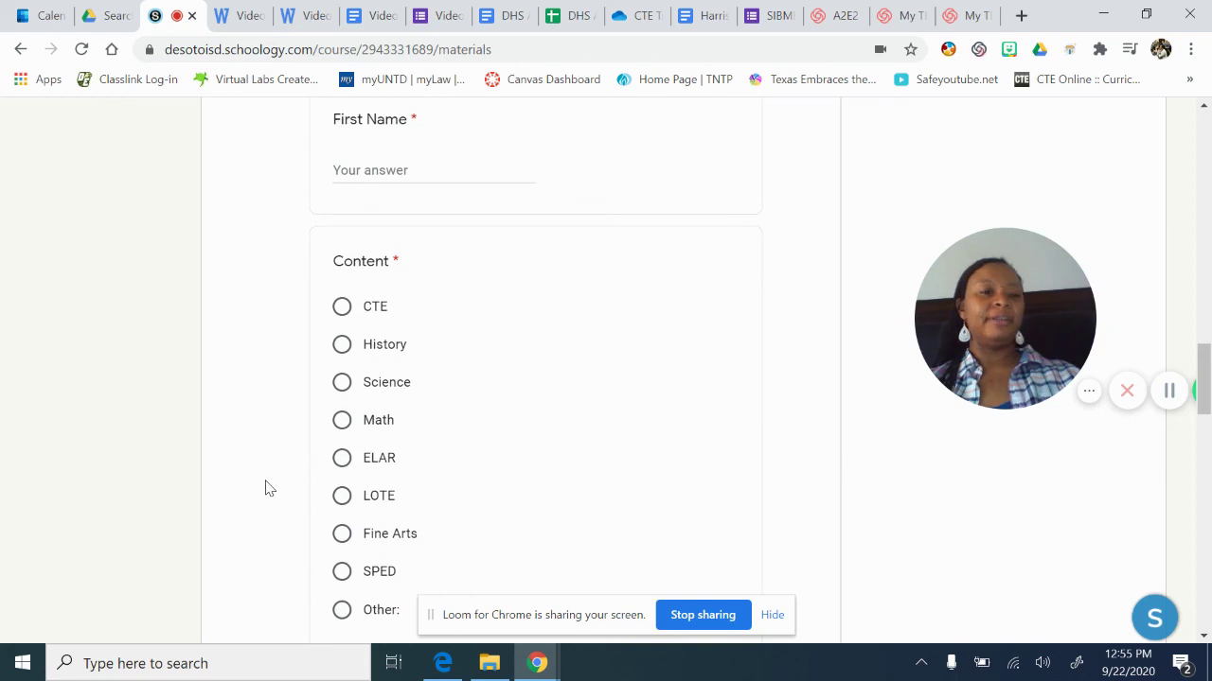
{"action": "scroll", "coordinate": [265, 489], "scroll_direction": "down", "scroll_amount": 1}
{"action": "scroll", "coordinate": [265, 489], "scroll_direction": "down", "scroll_amount": 2}
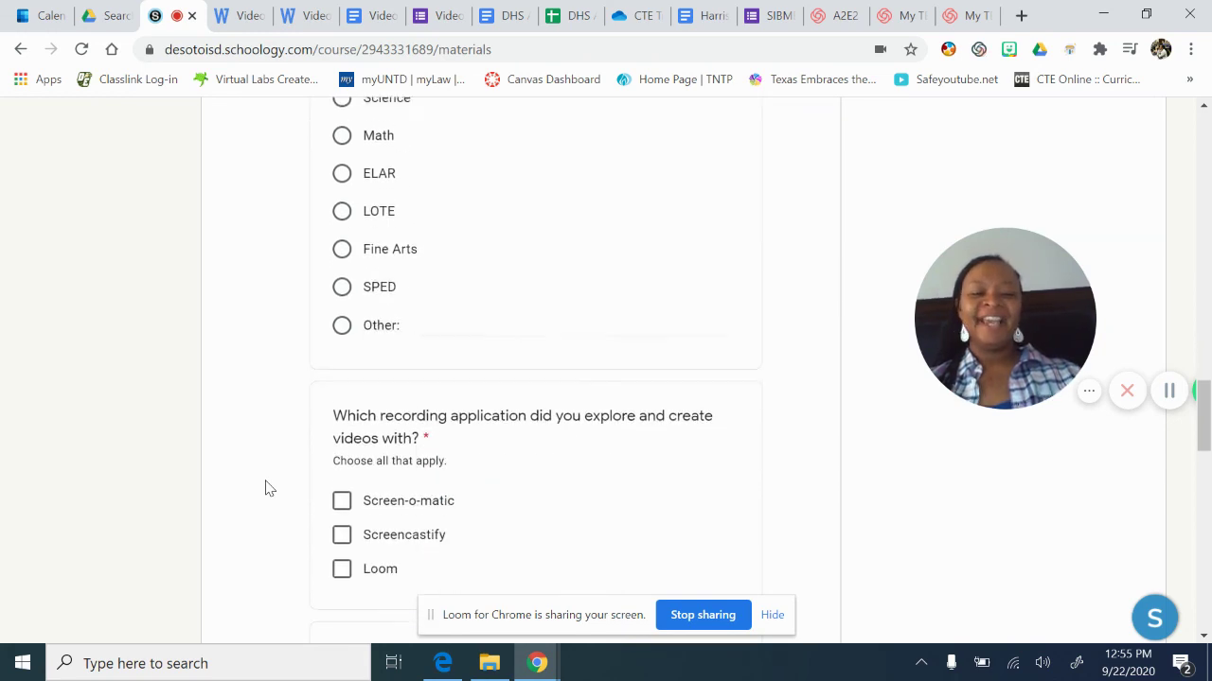
{"action": "scroll", "coordinate": [265, 489], "scroll_direction": "up", "scroll_amount": 10}
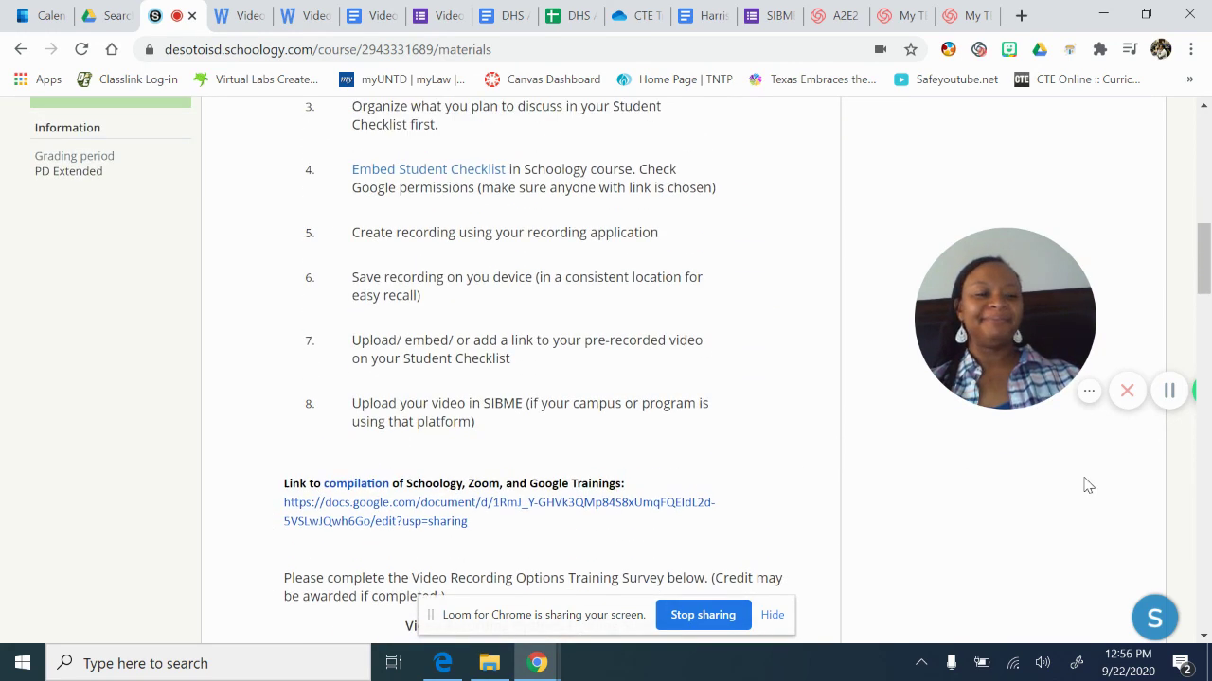